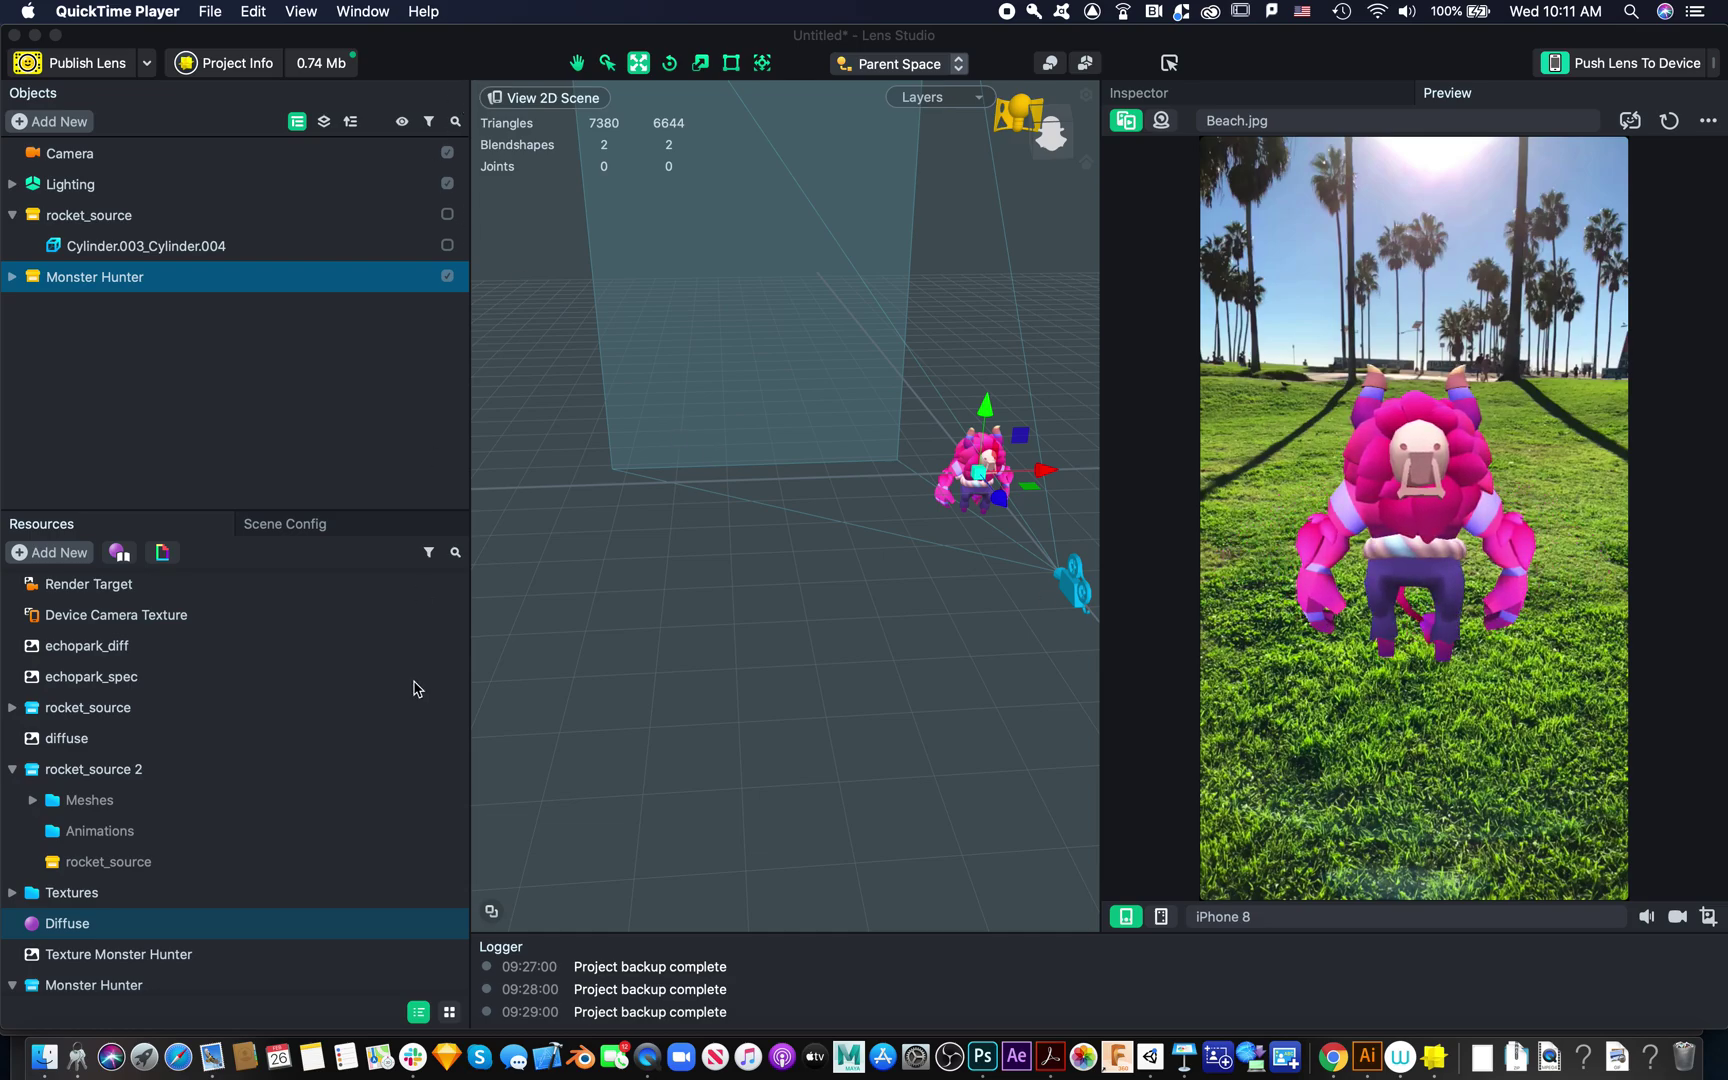
# Switch to Chrome, which shows the Lens Studio '3D Object Import' guide page
pyautogui.click(1332, 1057)
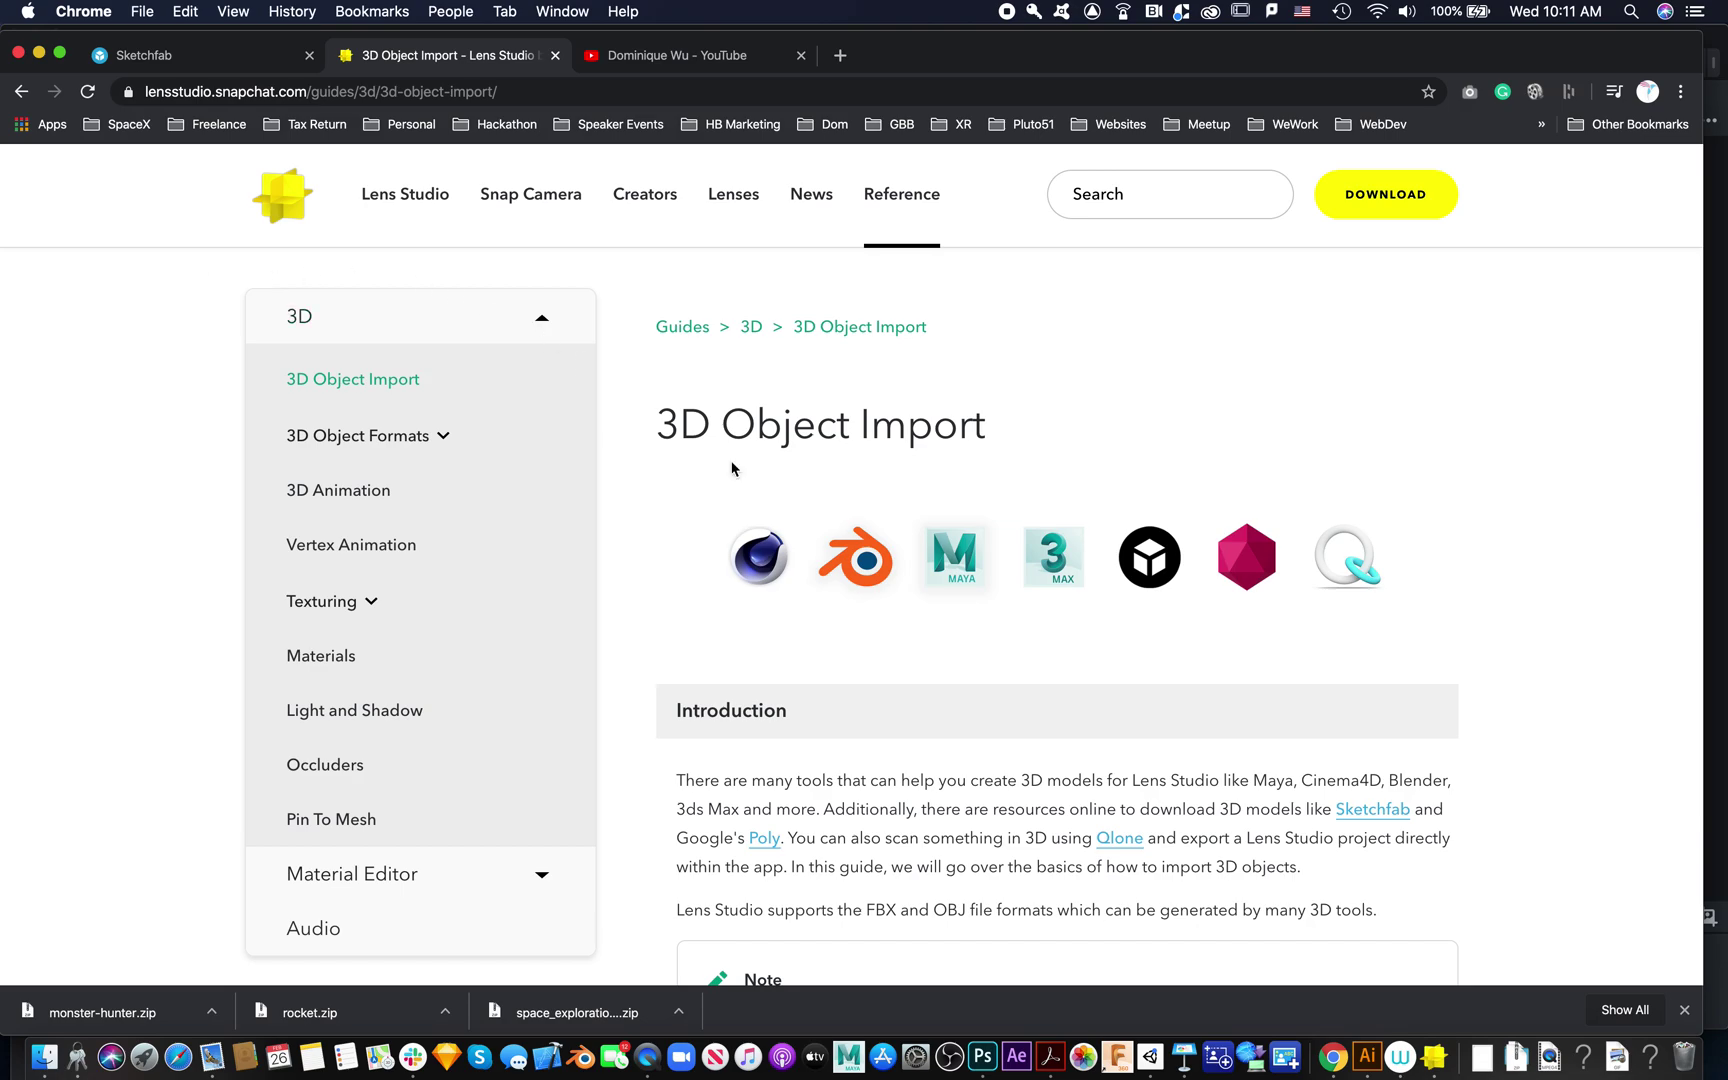
pyautogui.scroll(-2, 731, 468)
pyautogui.scroll(3, 731, 468)
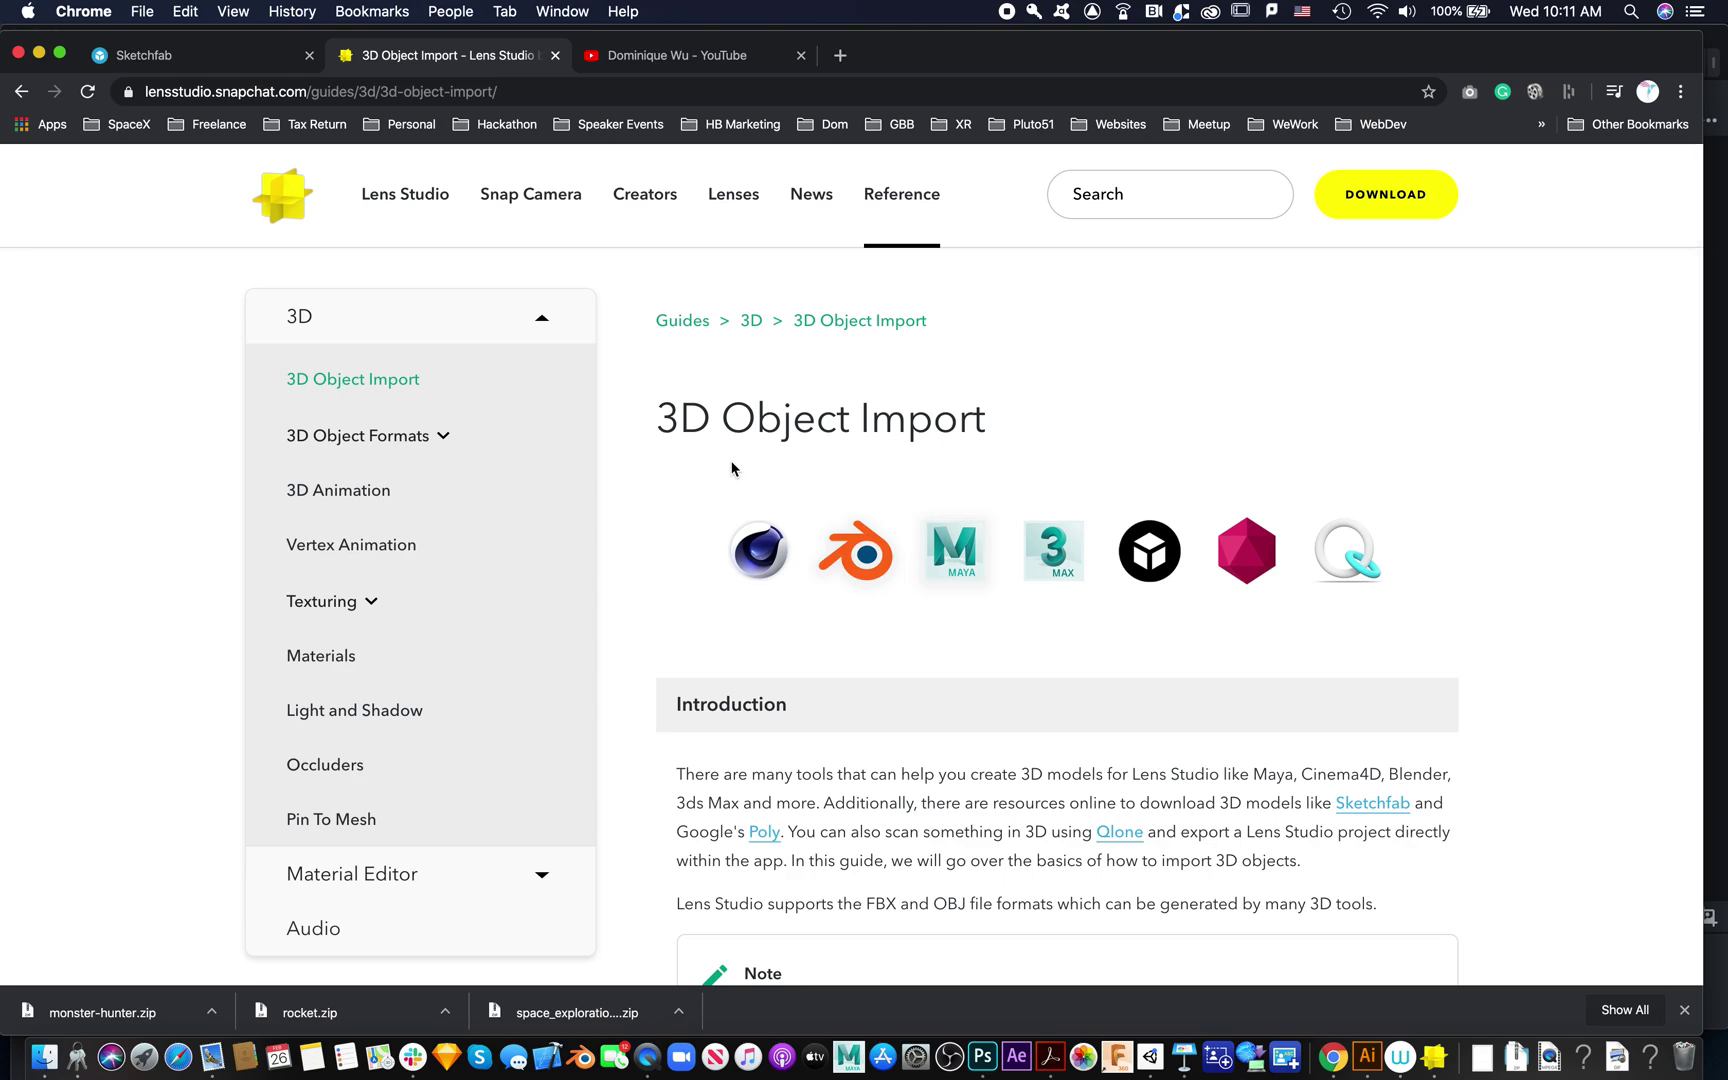
pyautogui.scroll(-1, 731, 468)
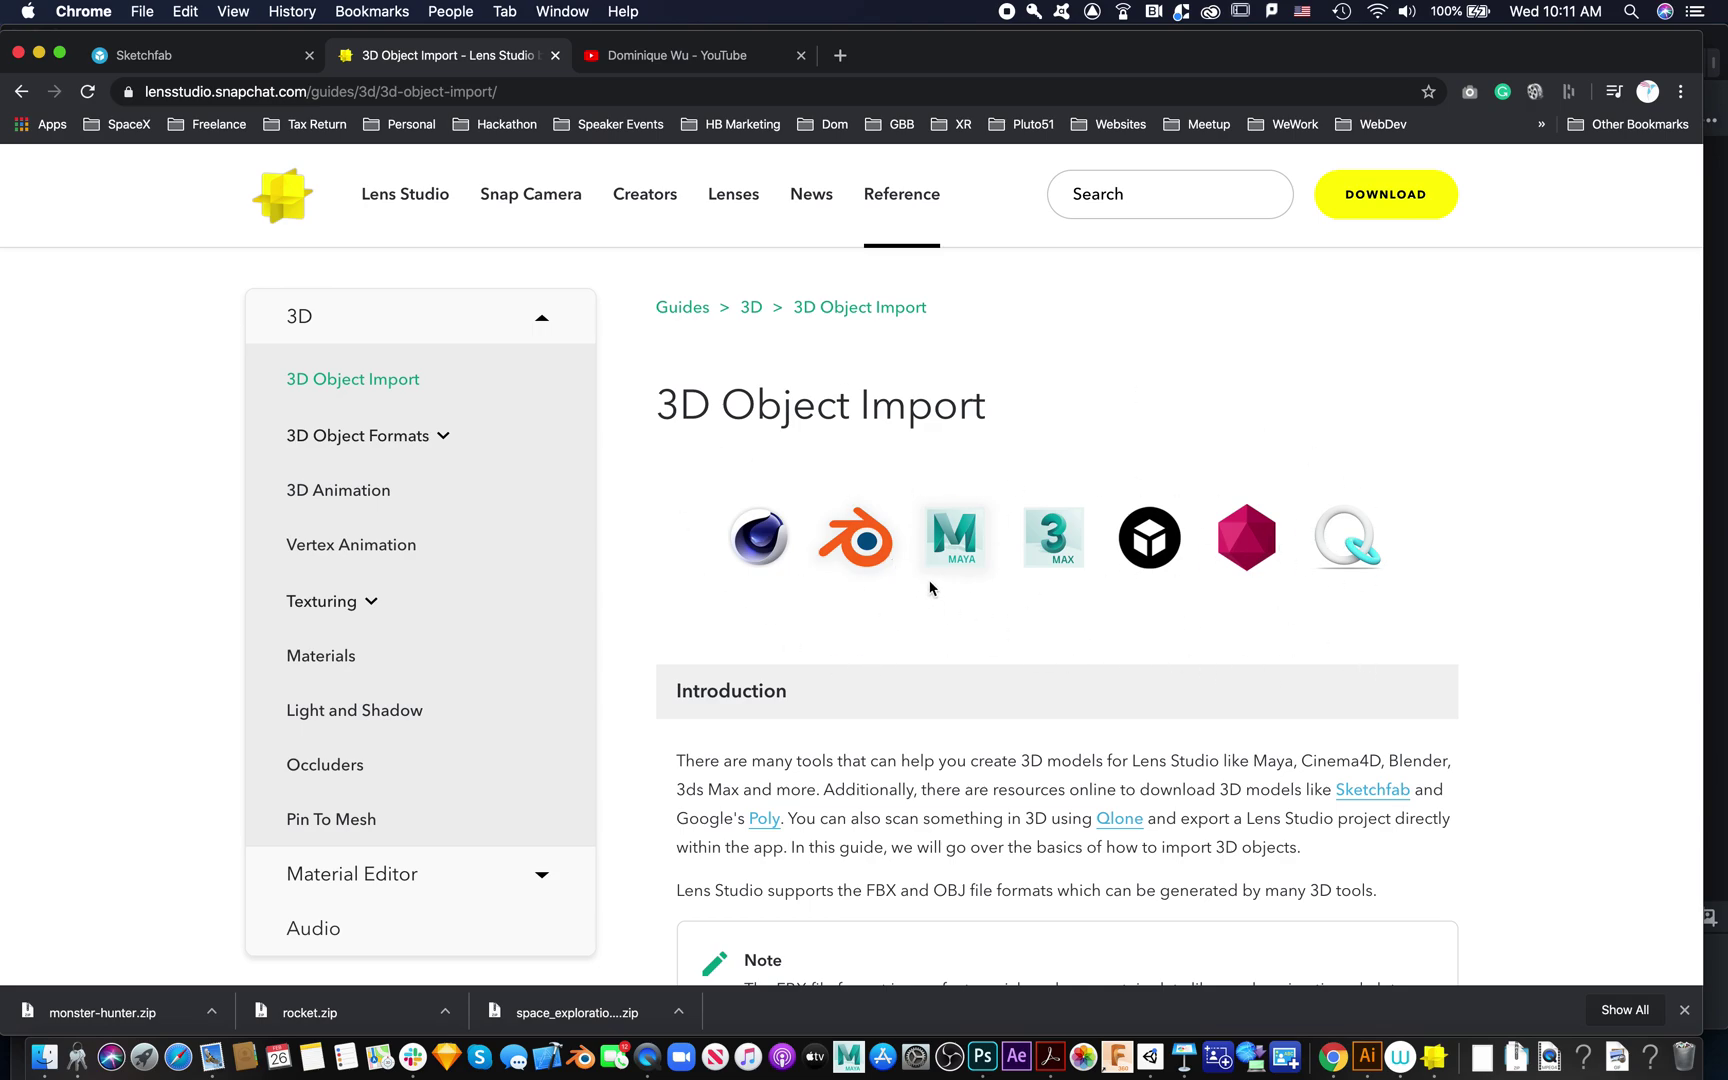
pyautogui.scroll(-1, 929, 587)
pyautogui.scroll(-3, 929, 587)
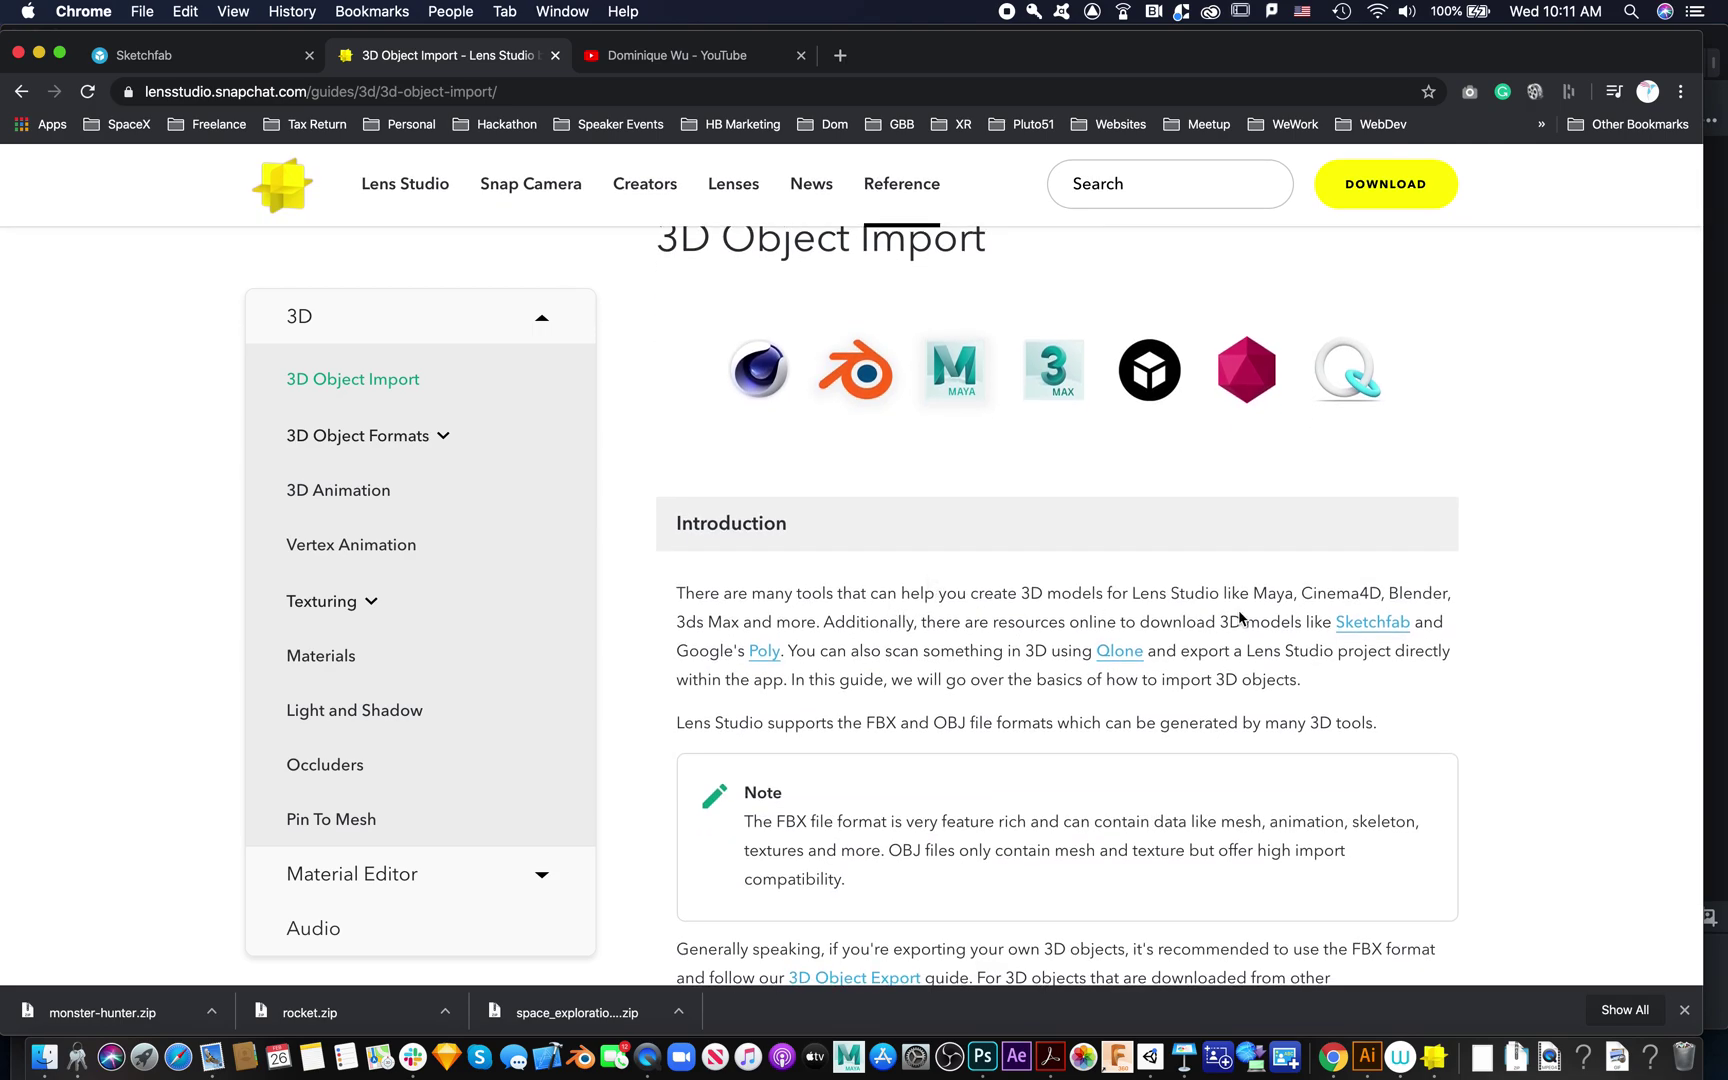
# Select 'Maya, Cinema4D, Blender, 3ds Max' in the guide's Introduction paragraph
pyautogui.moveTo(1256, 596); pyautogui.dragTo(727, 624)
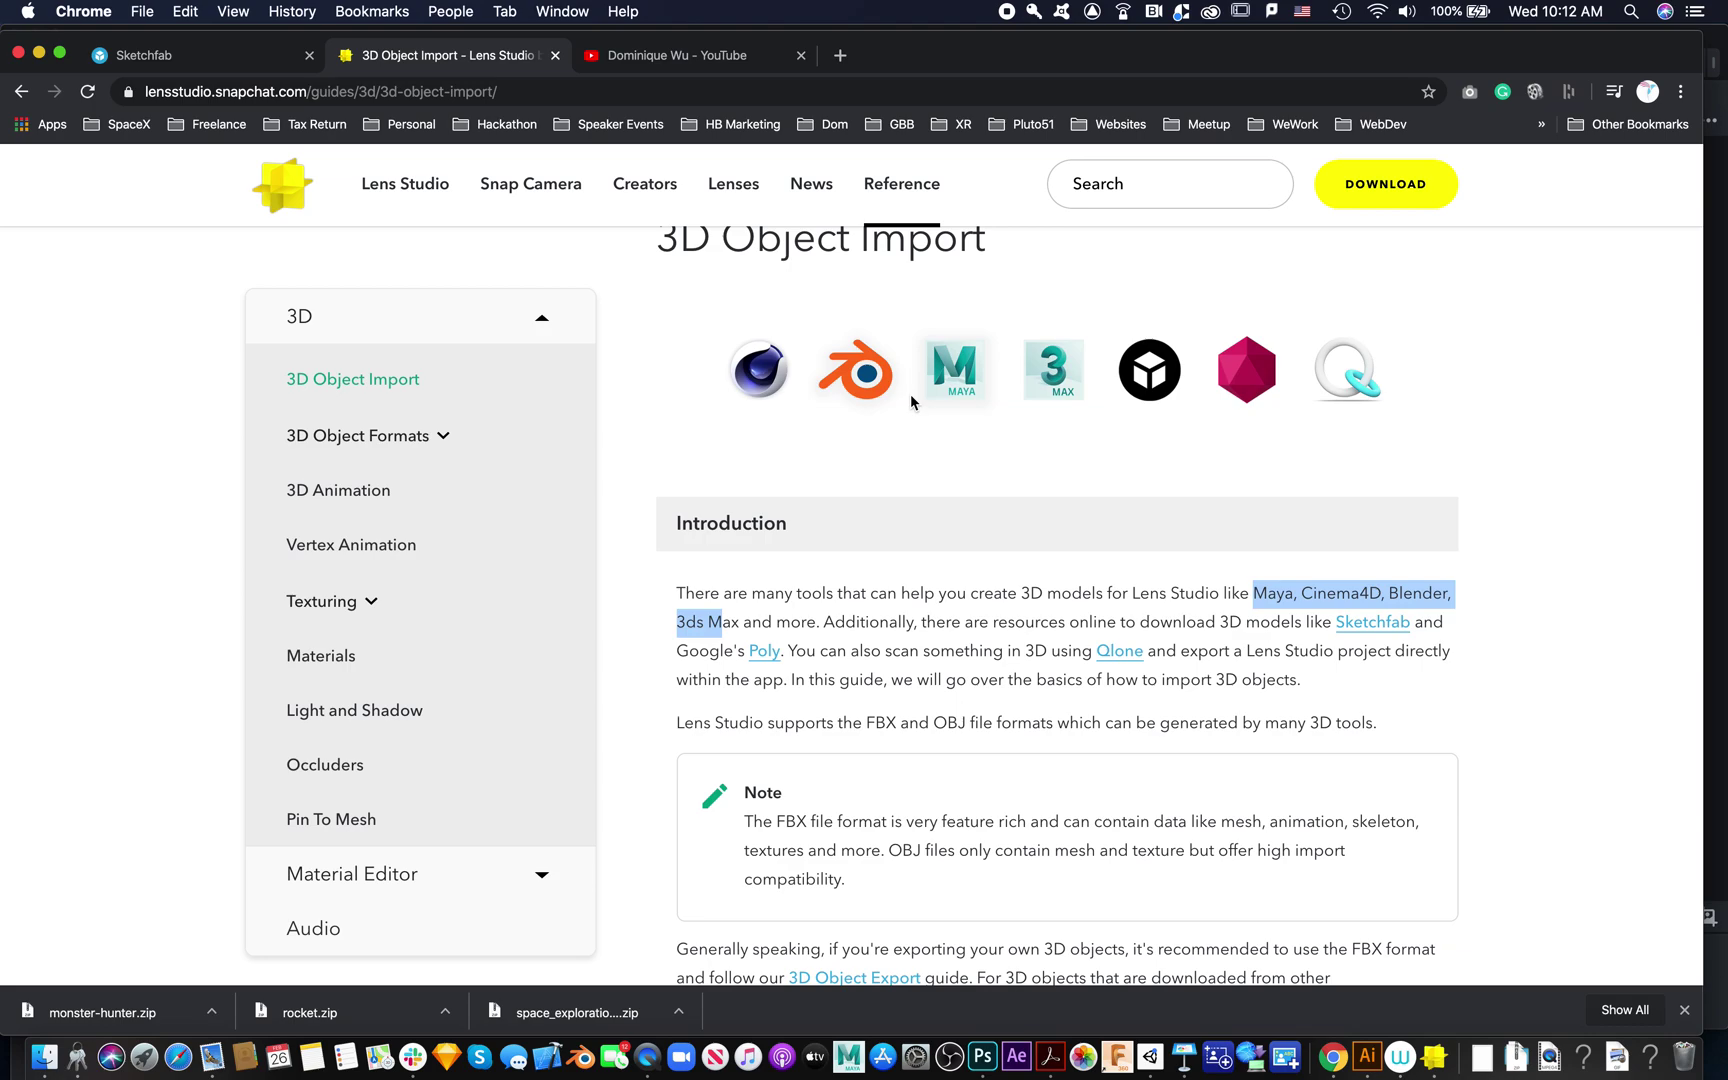
pyautogui.scroll(1, 911, 402)
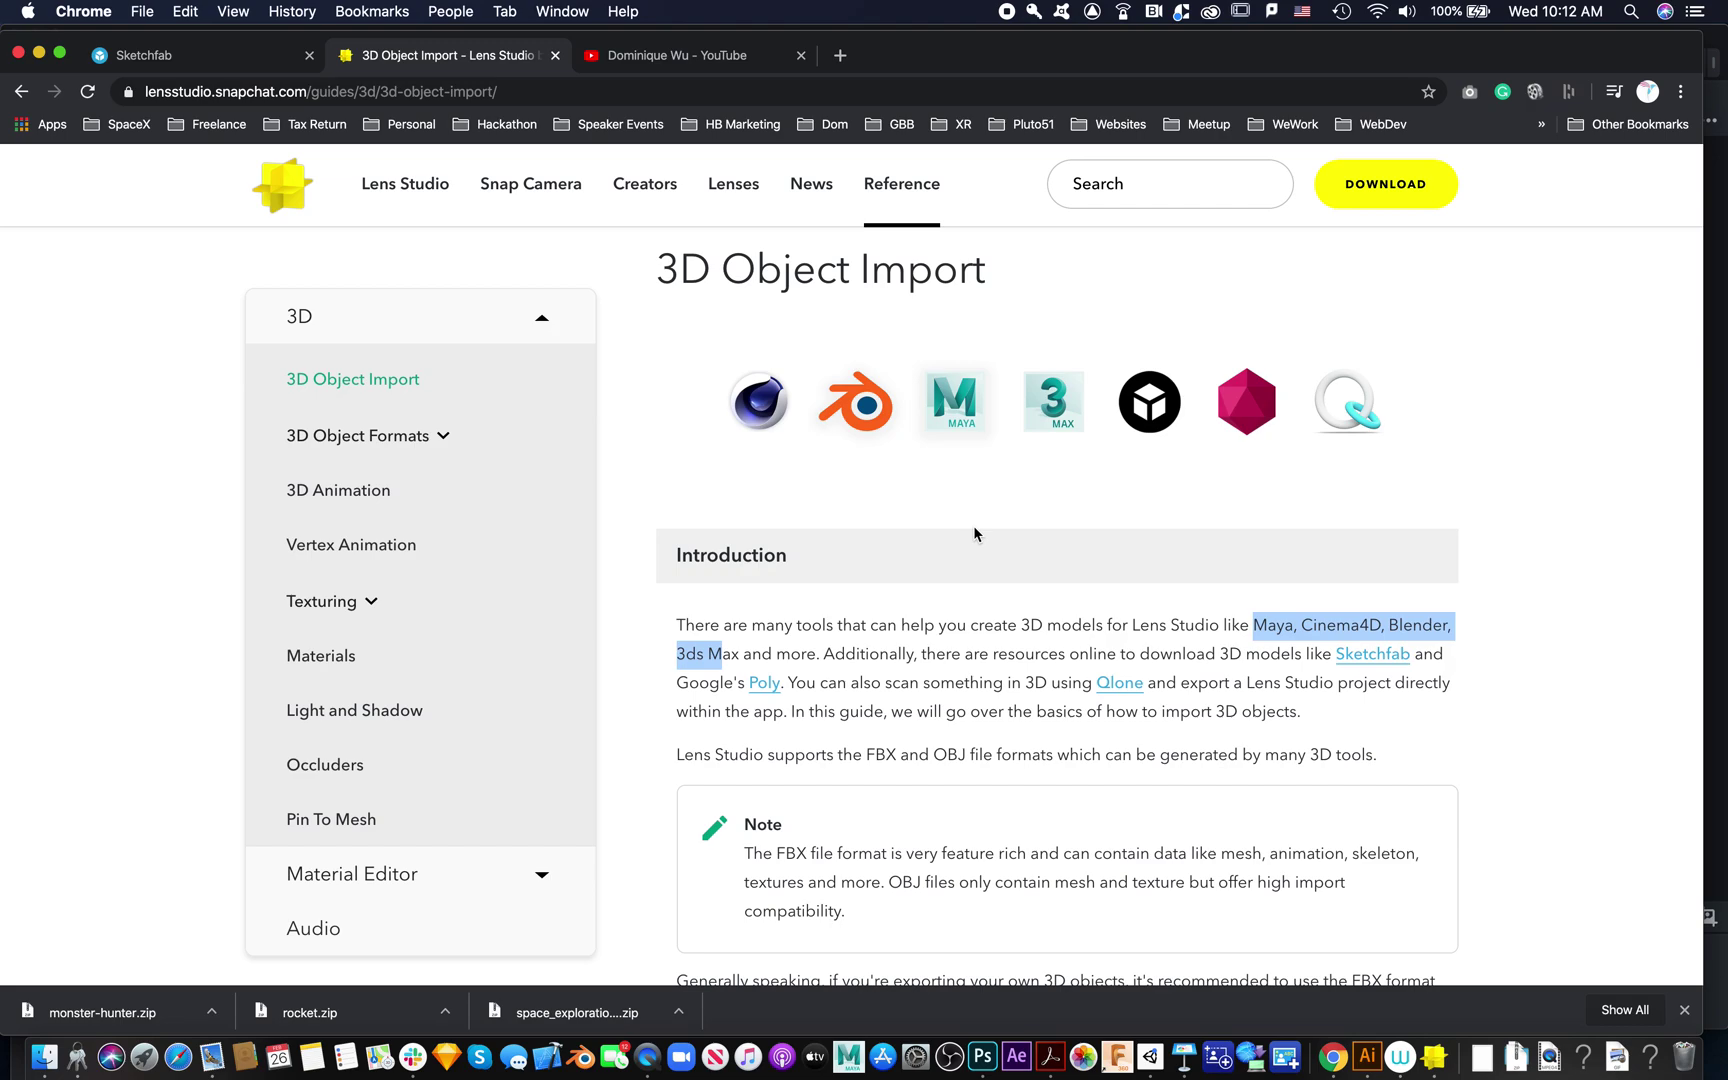
# Scroll to the Note box and highlight 'OBJ files' in the file-format note
pyautogui.scroll(-3, 975, 533)
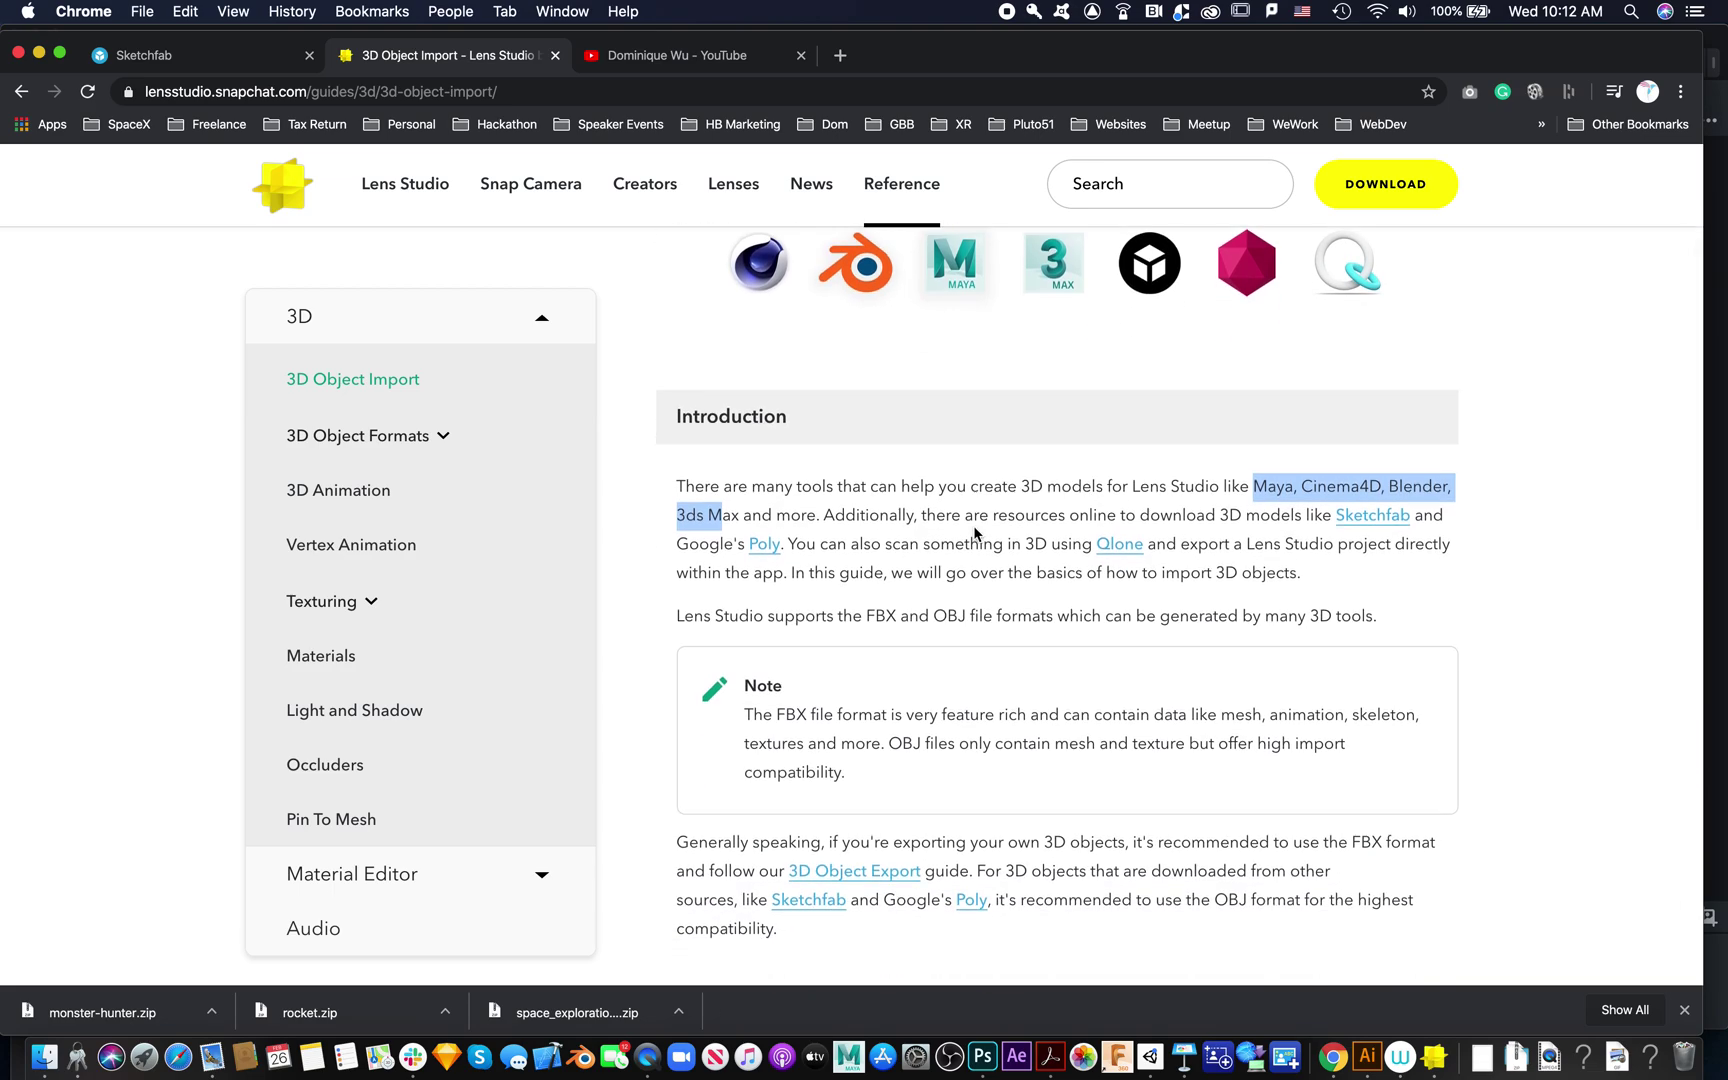
pyautogui.scroll(-2, 975, 533)
pyautogui.scroll(1, 975, 533)
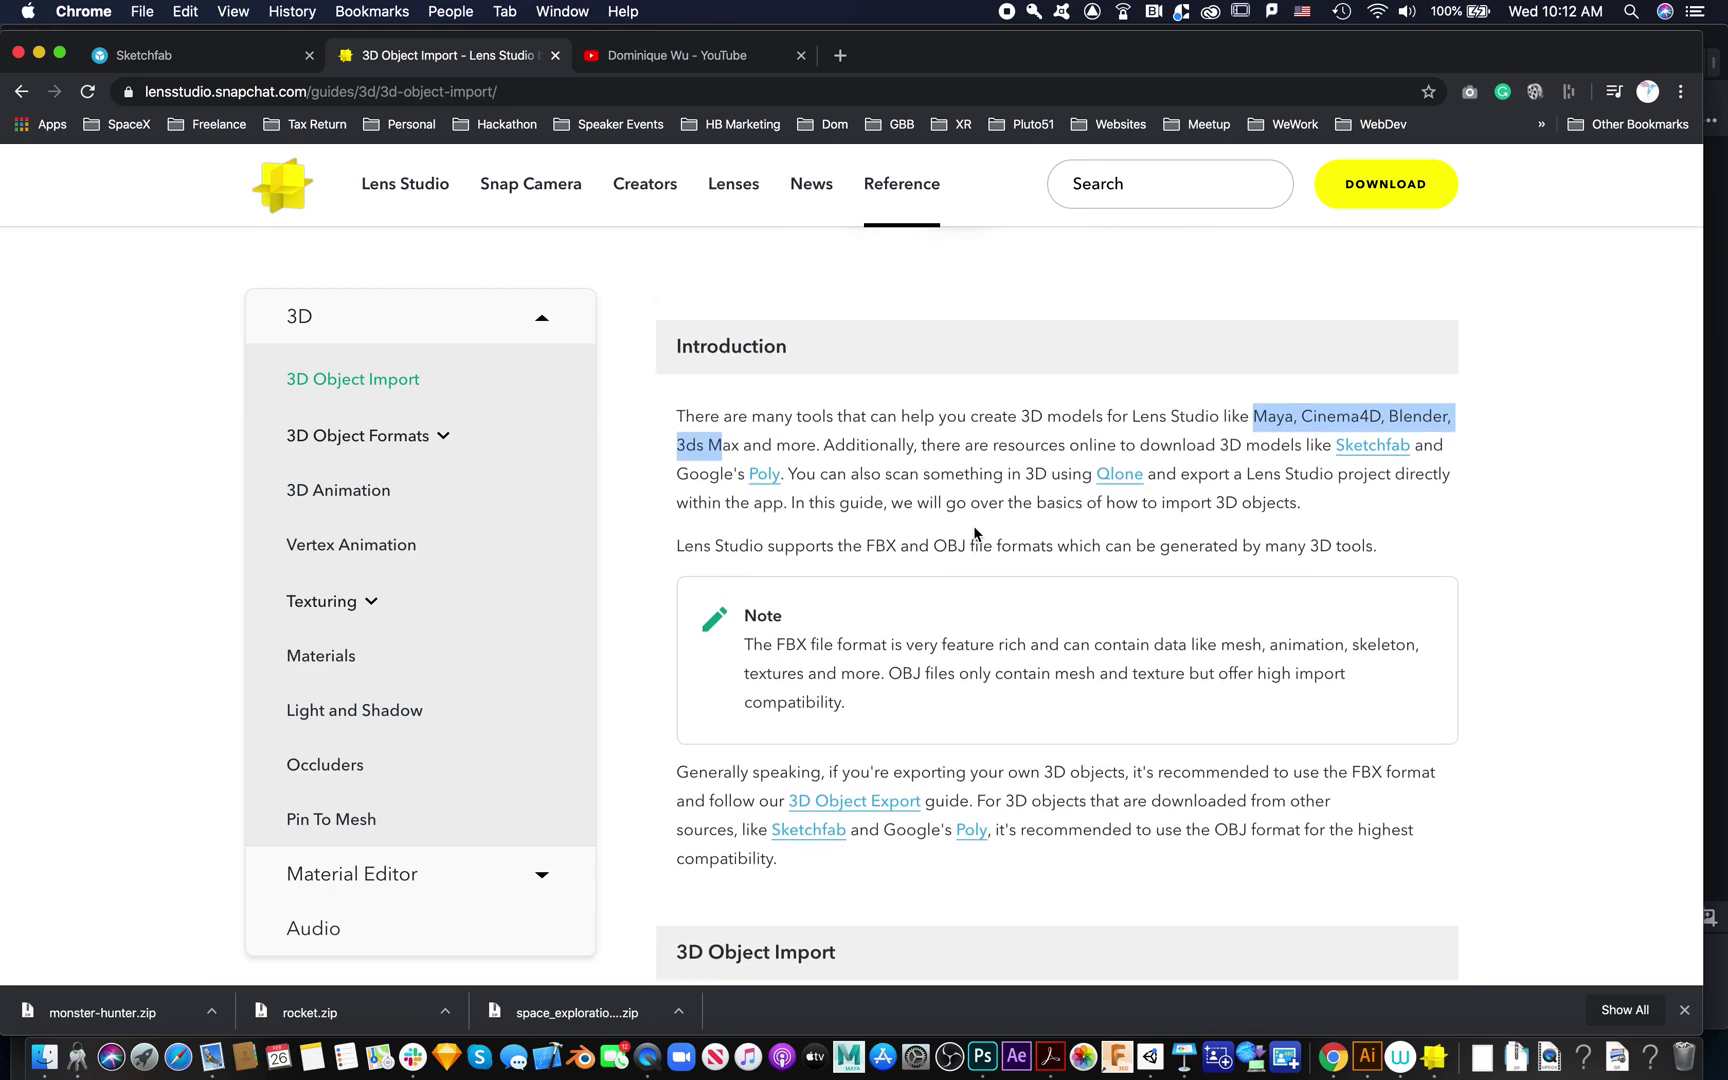
pyautogui.scroll(-3, 975, 533)
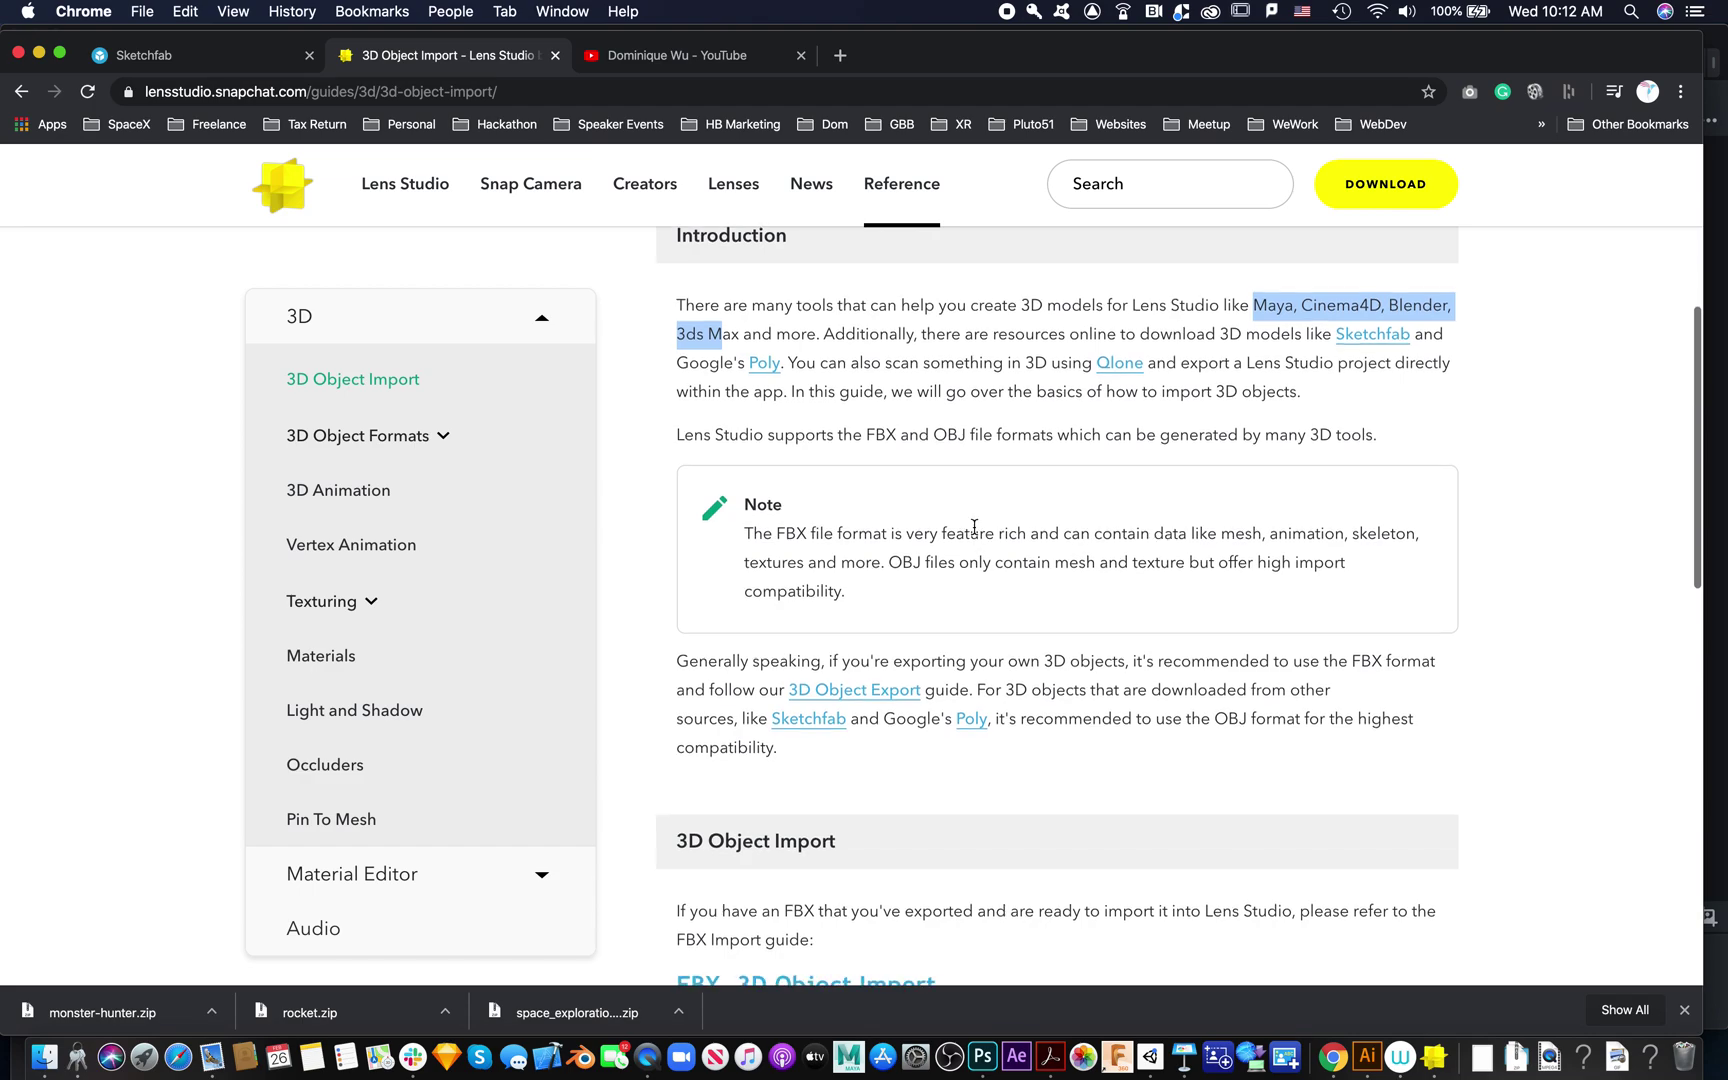
pyautogui.scroll(1, 803, 553)
pyautogui.scroll(8, 803, 553)
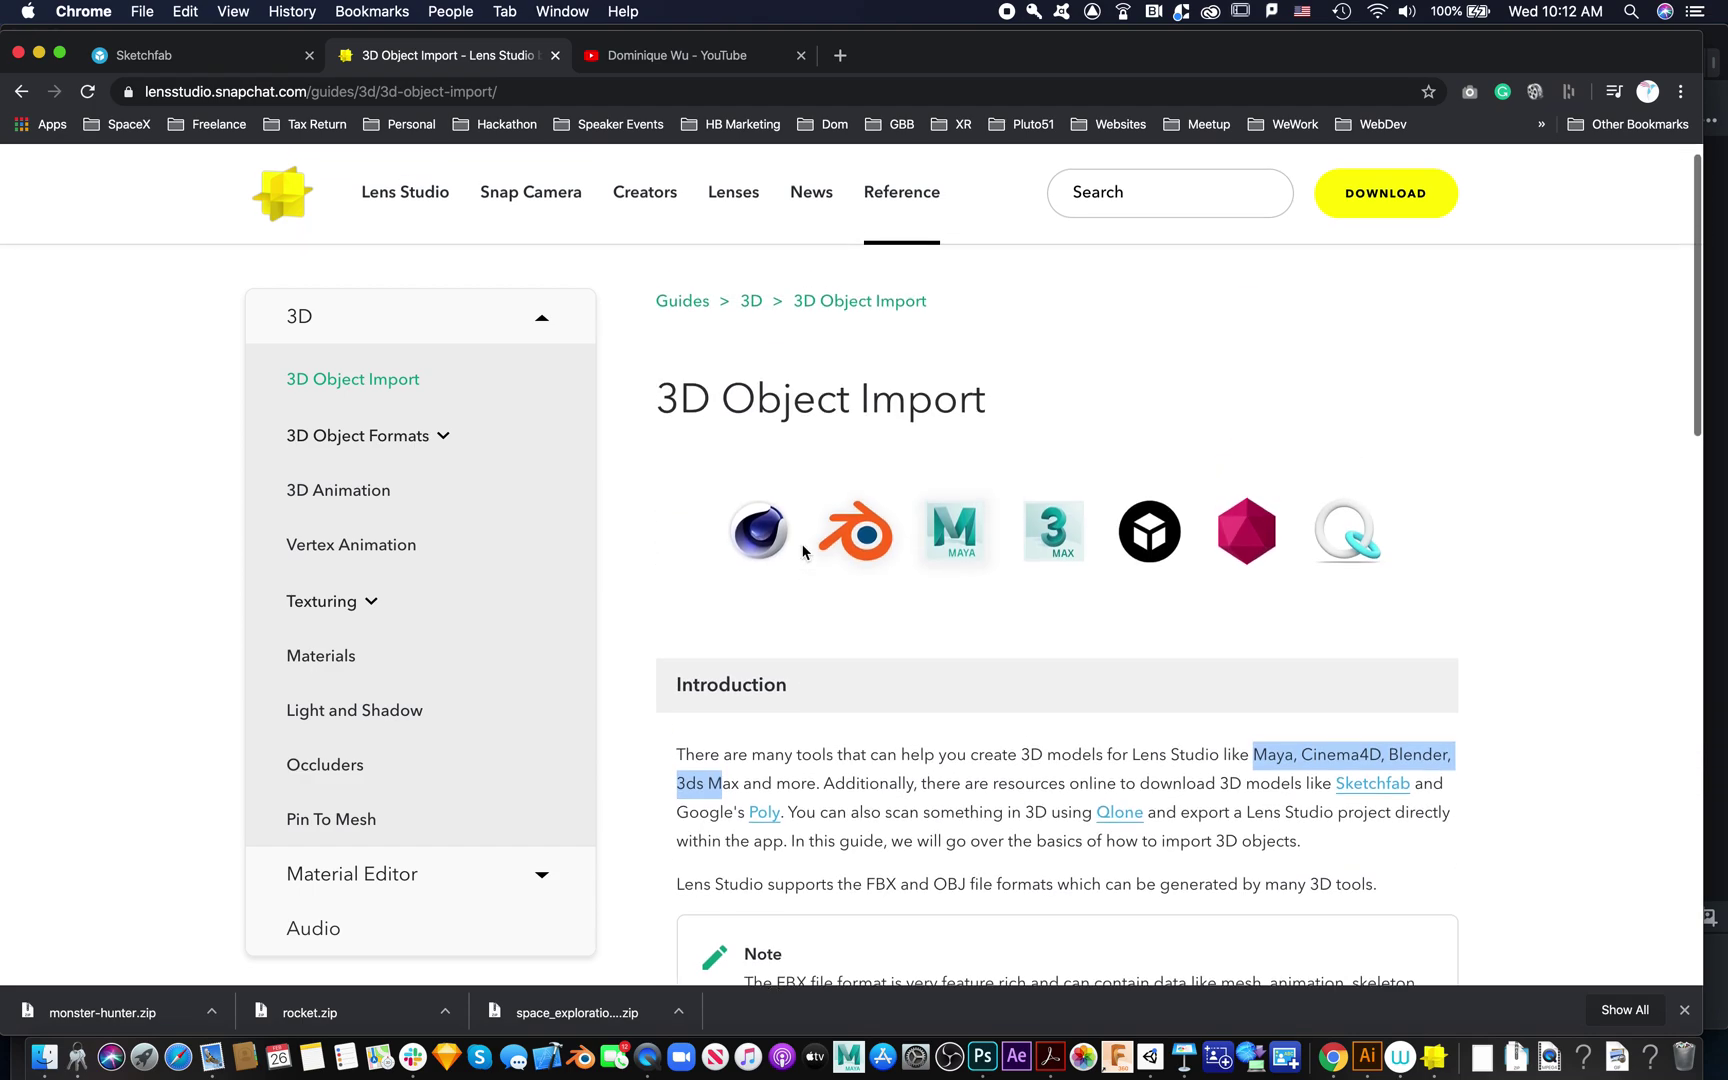
pyautogui.scroll(-5, 803, 553)
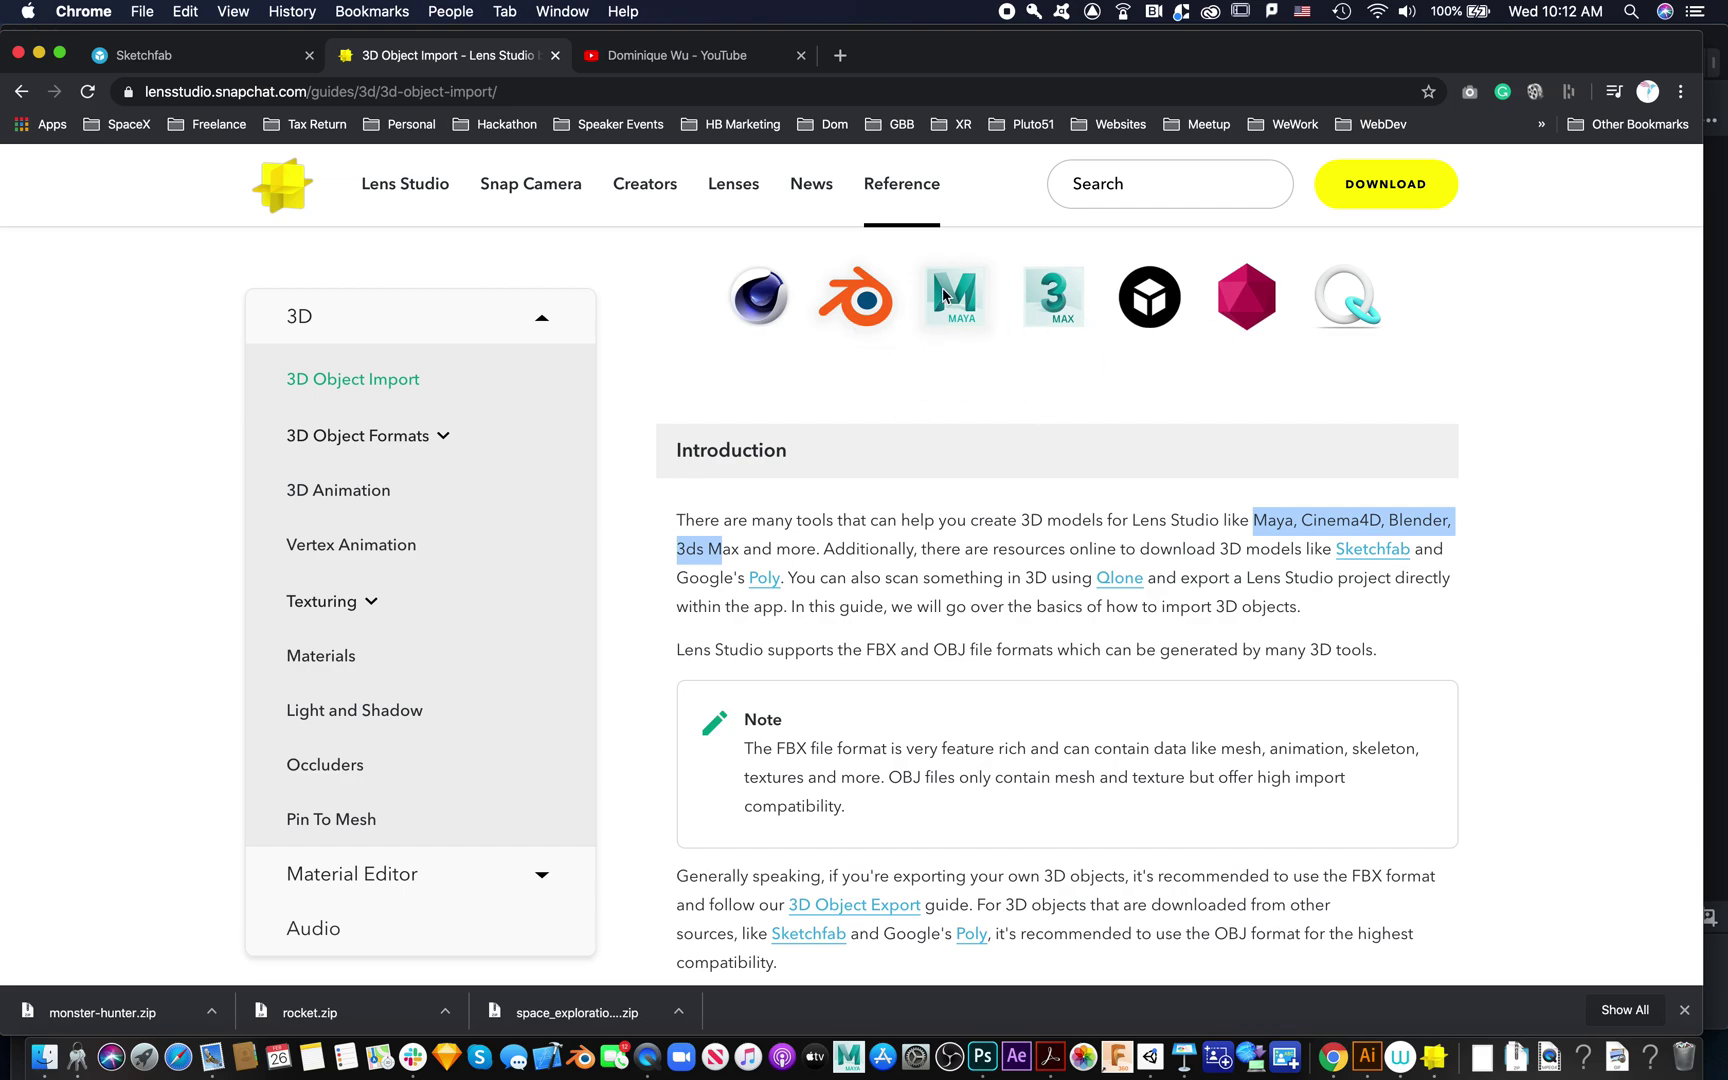
pyautogui.scroll(-1, 986, 400)
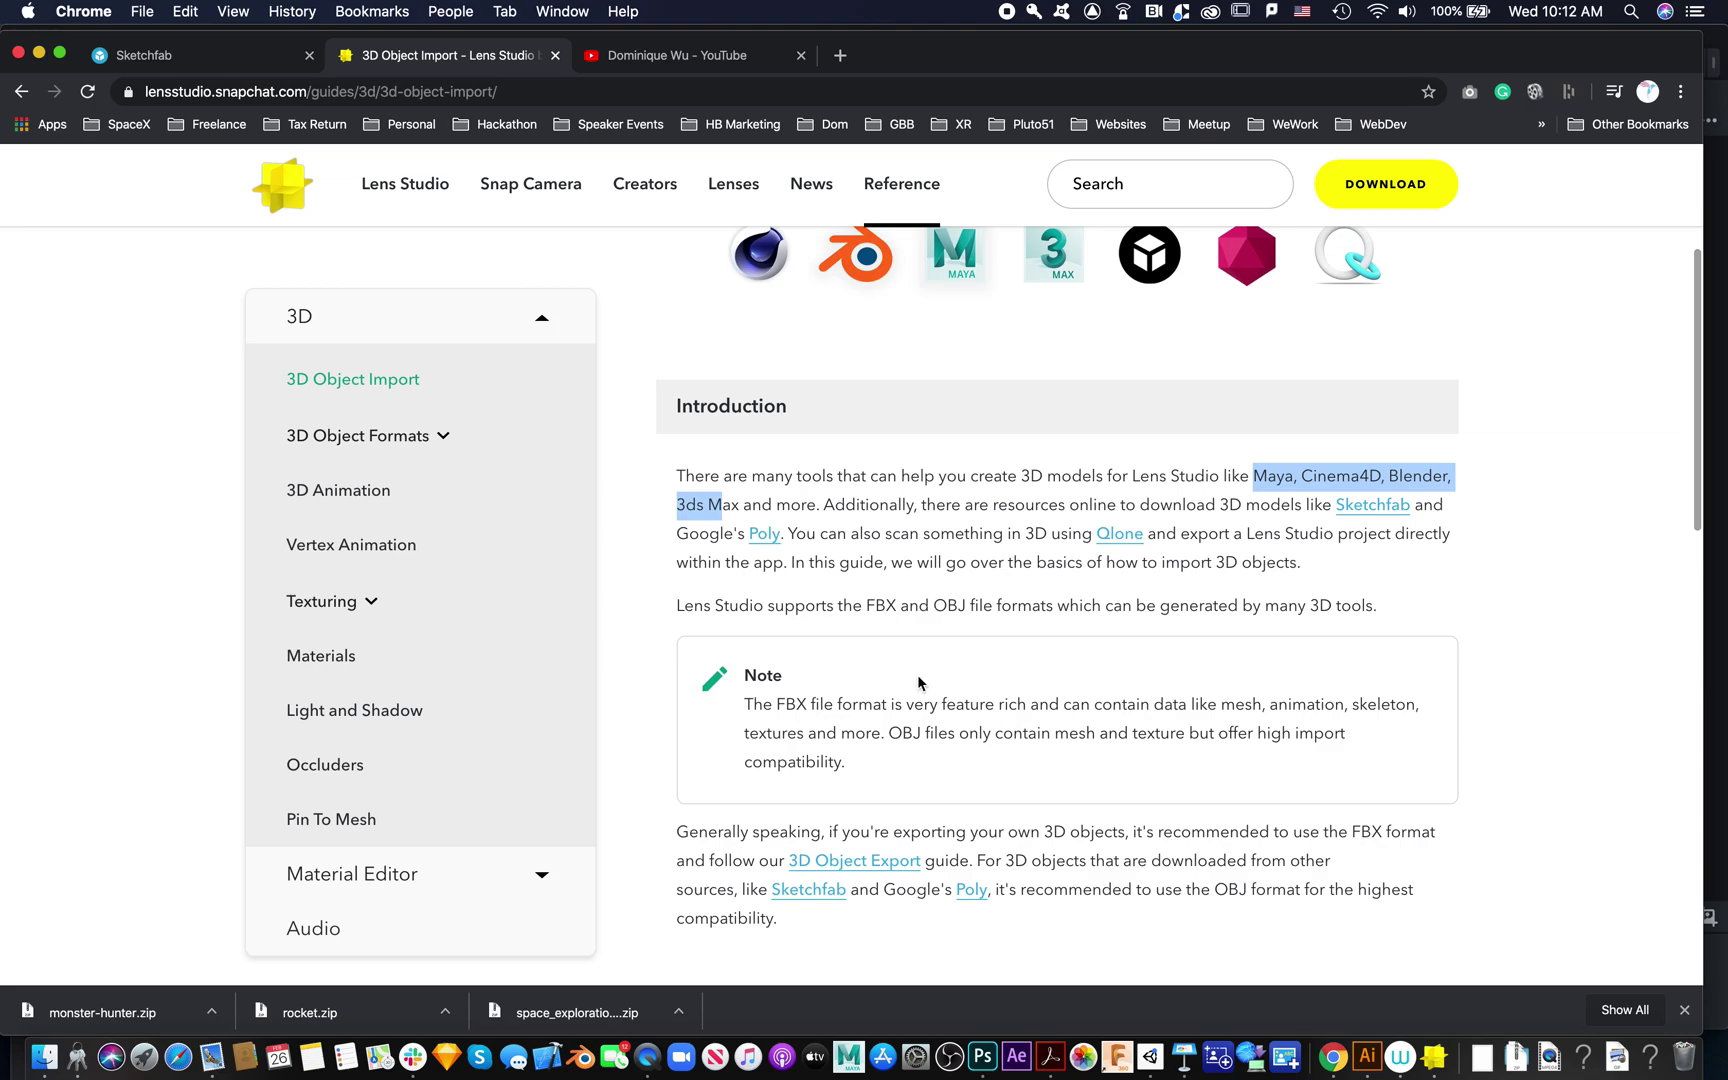
pyautogui.moveTo(776, 705); pyautogui.dragTo(950, 736)
pyautogui.click(894, 736)
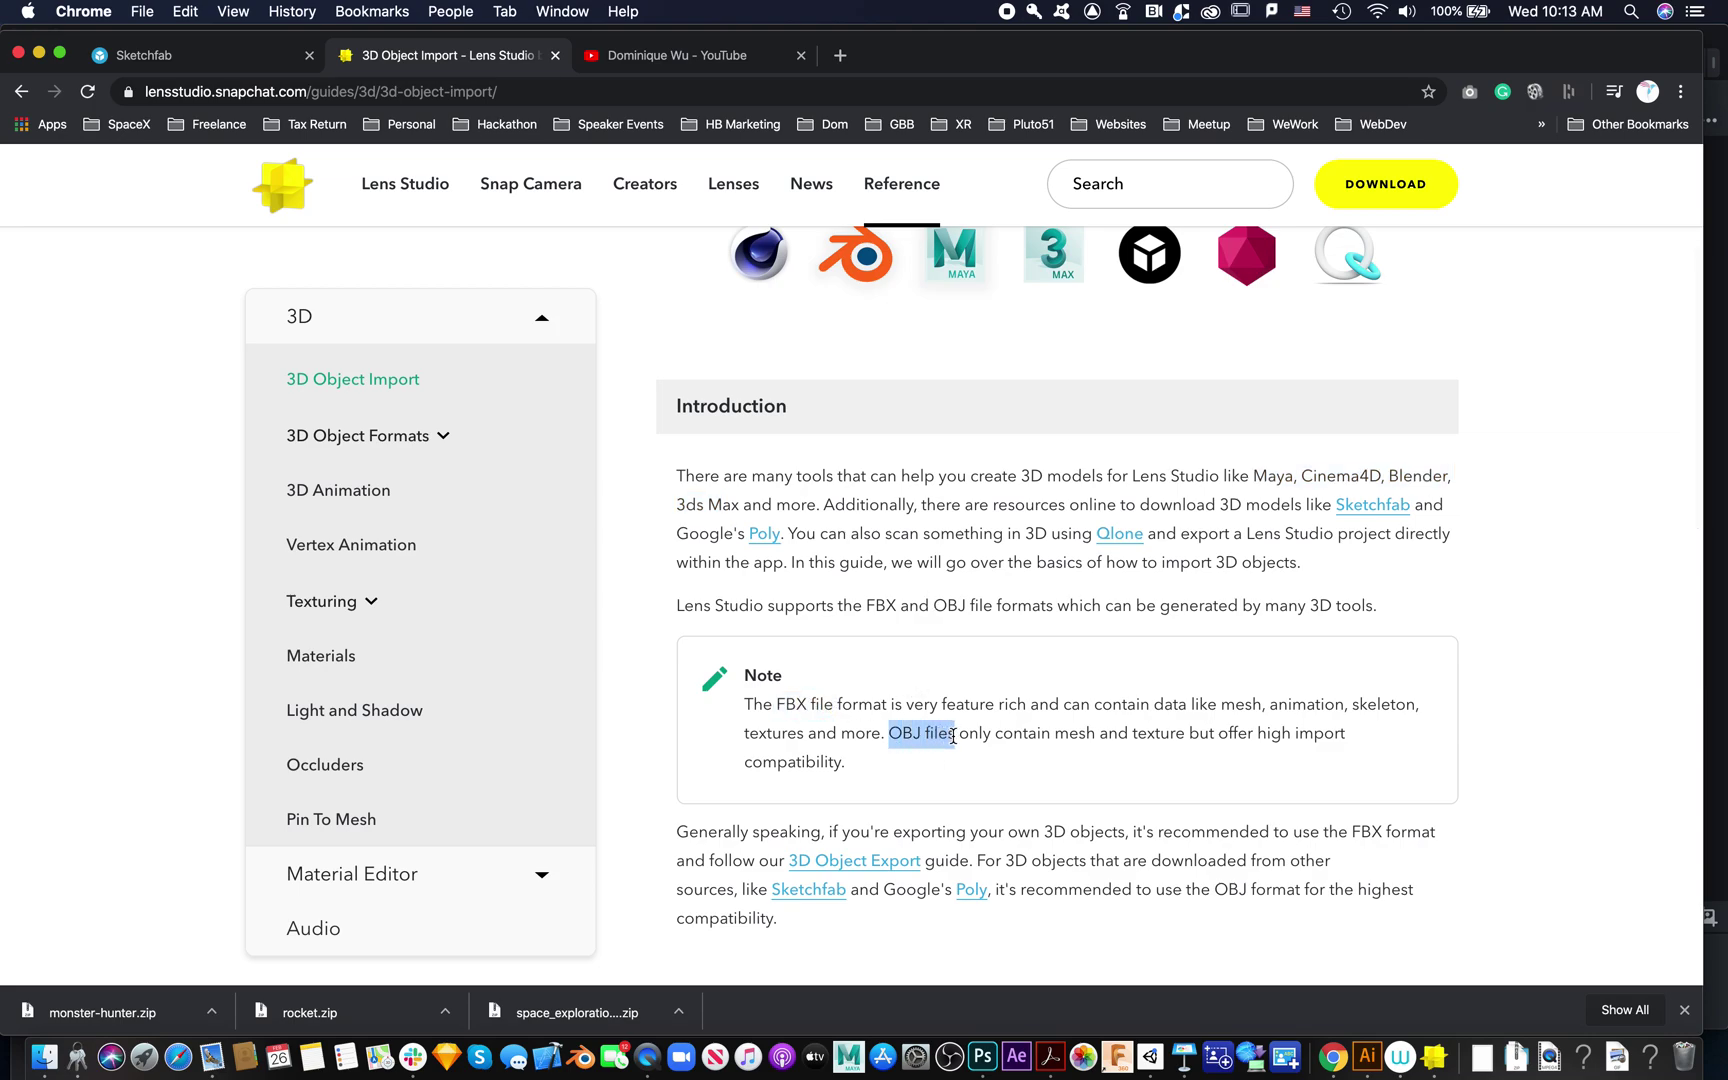
# Highlight 'FBX' in the note, then switch to the Sketchfab monster search results
pyautogui.moveTo(776, 705); pyautogui.dragTo(826, 705)
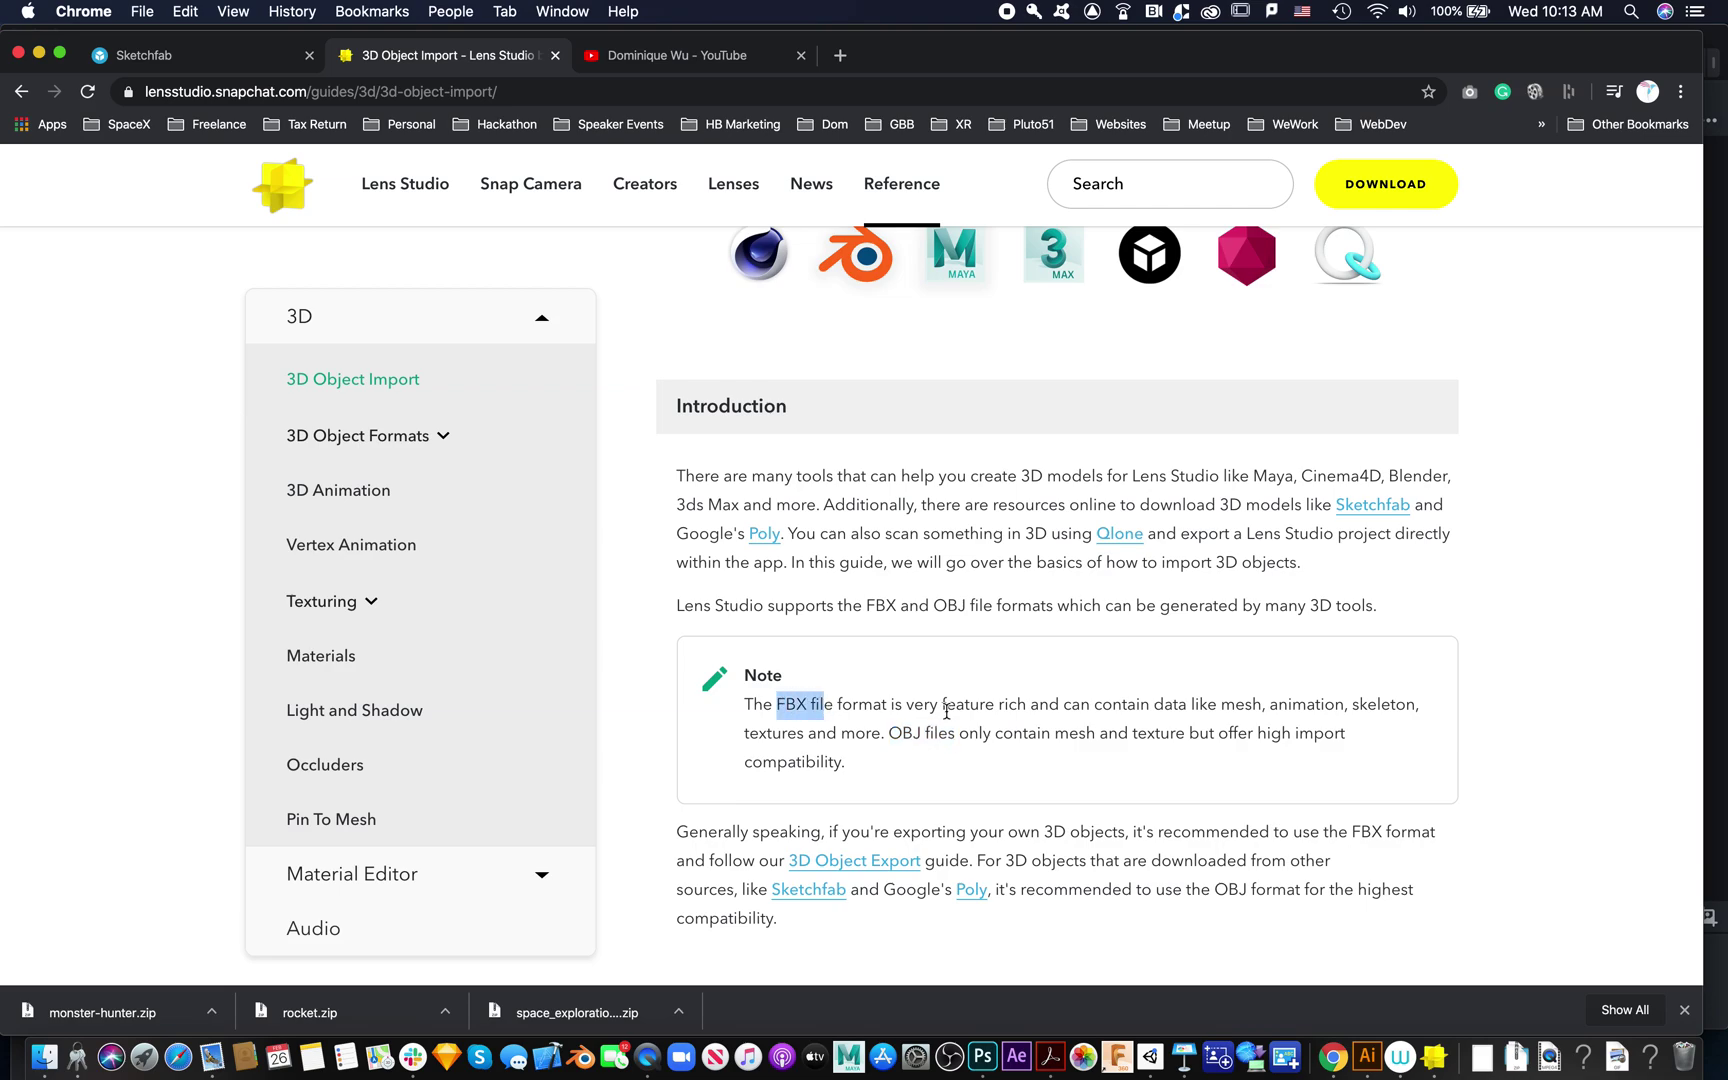
pyautogui.scroll(-10, 1003, 720)
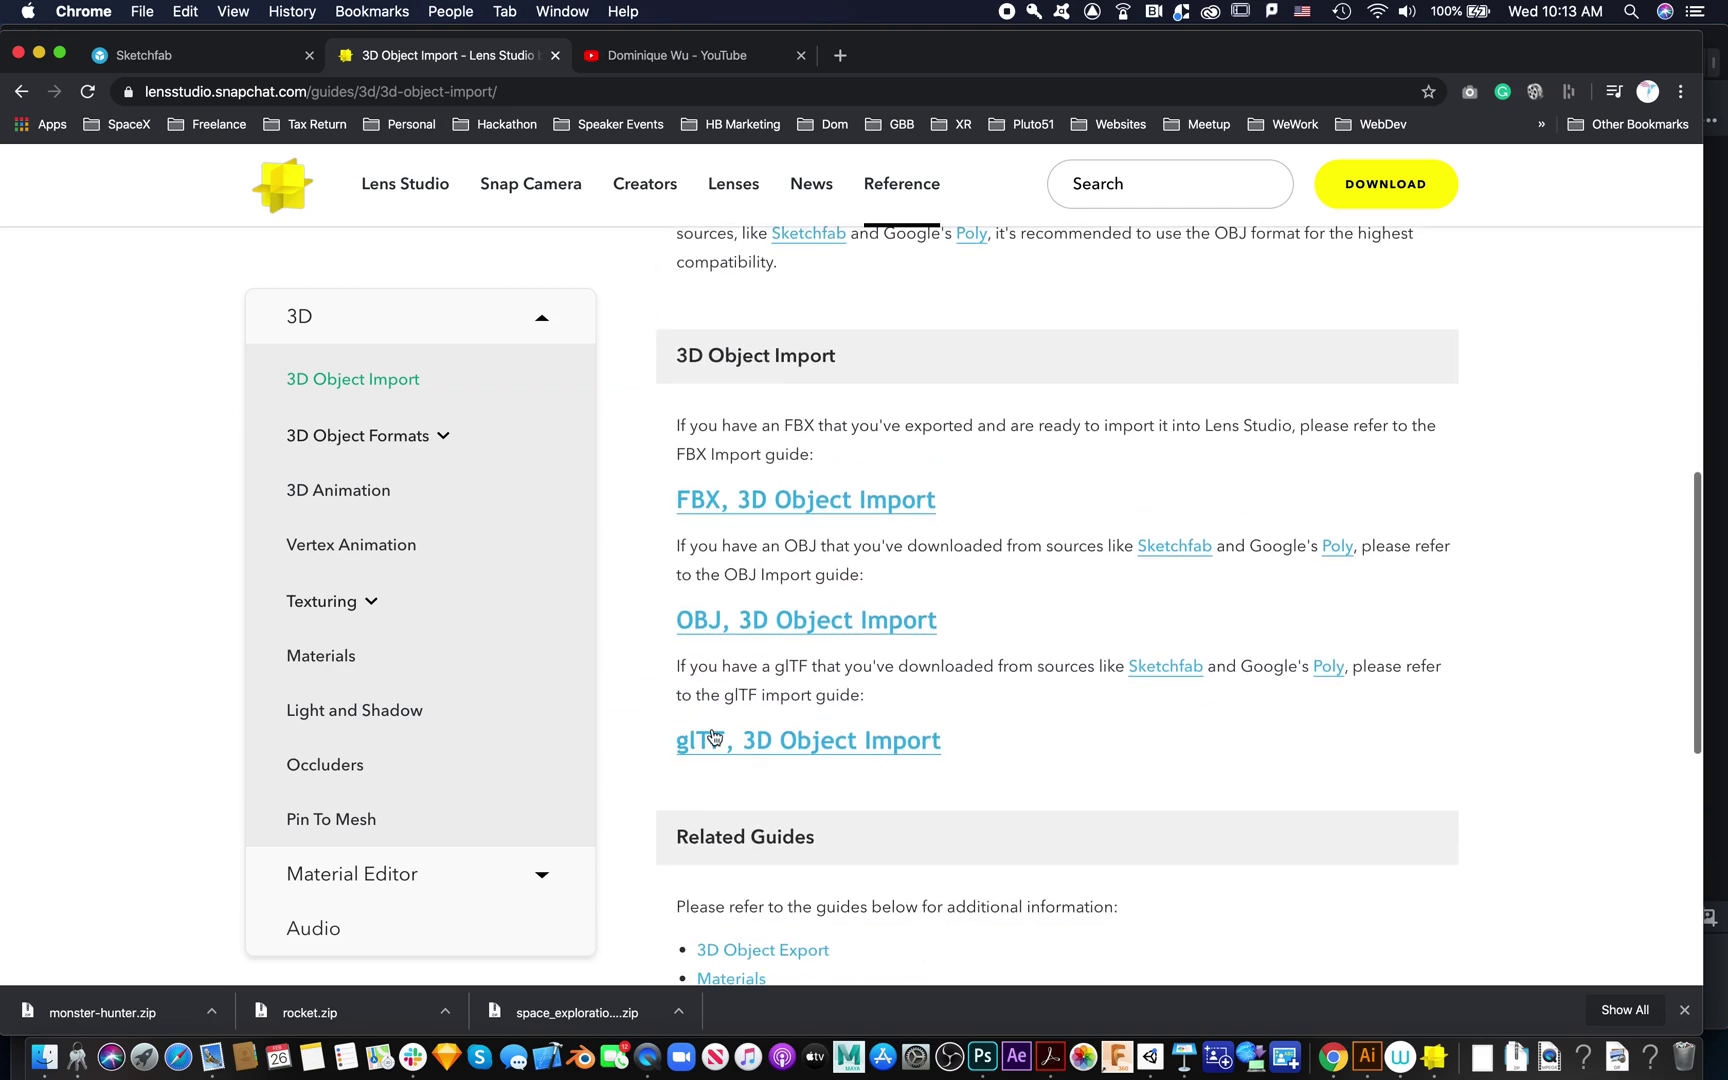
pyautogui.click(198, 58)
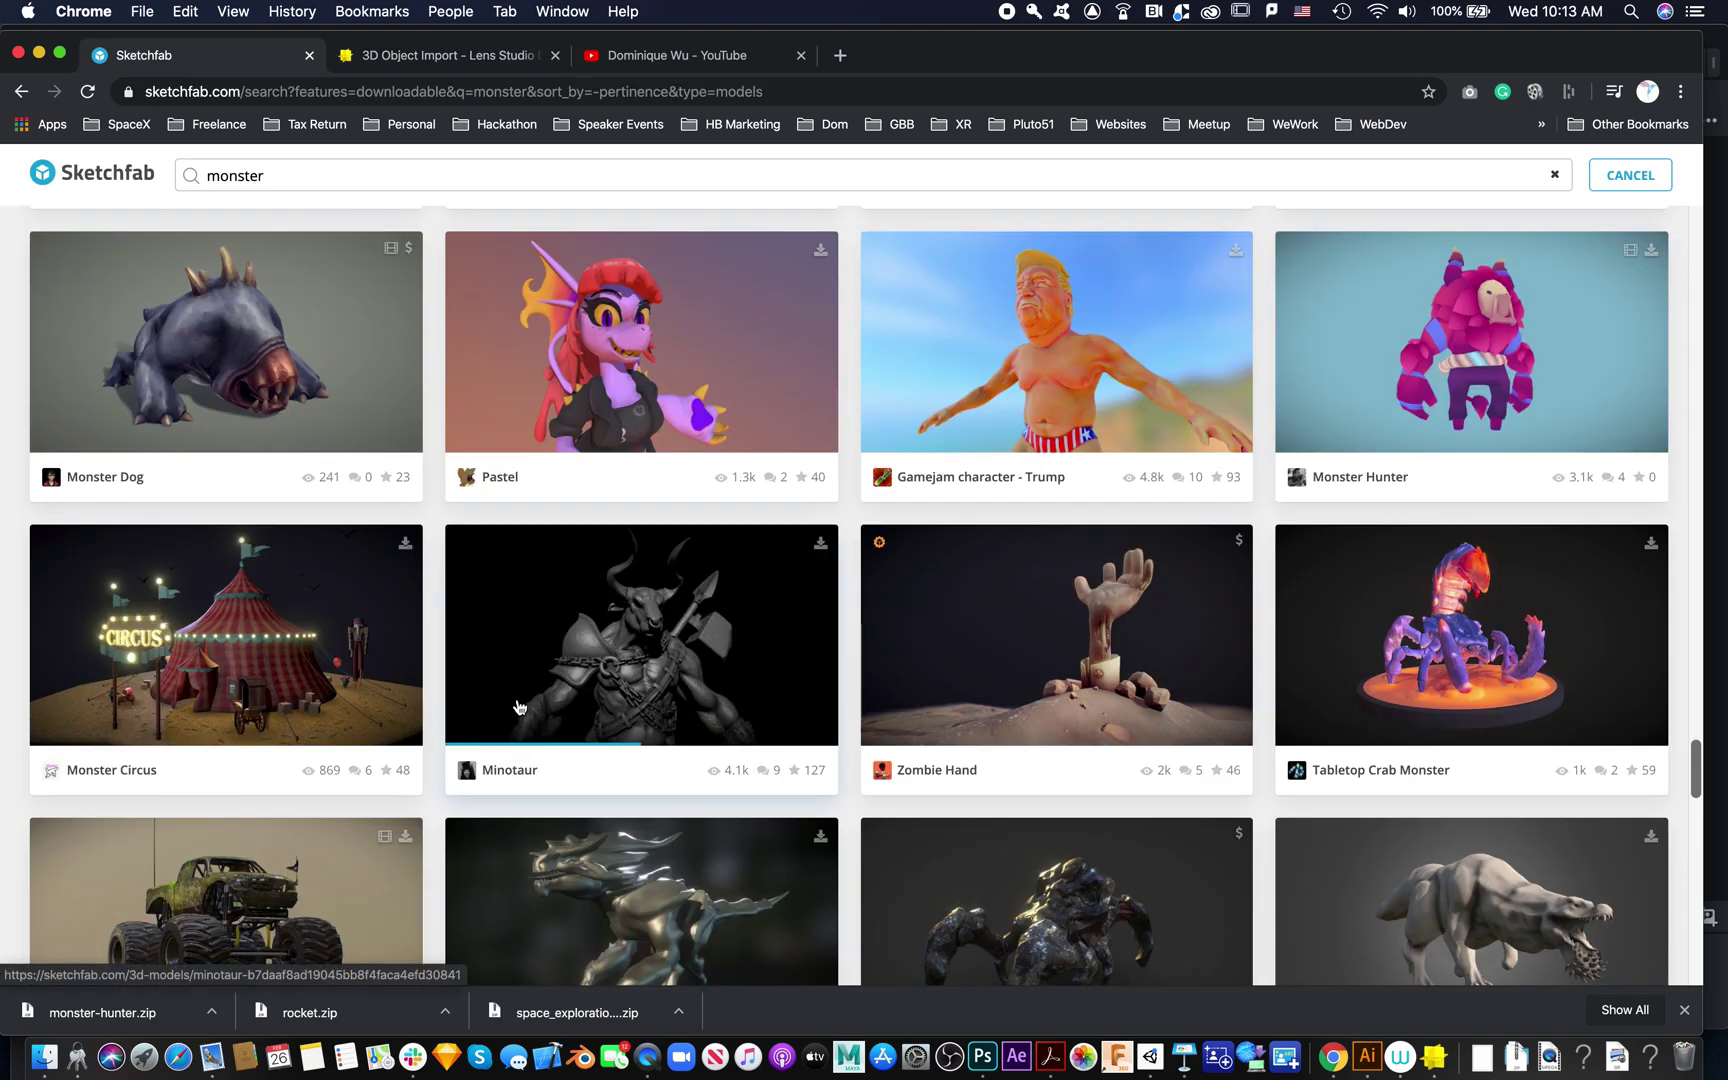
# Go back to the '3D Object Import - Lens Studio' tab in Chrome
pyautogui.click(418, 58)
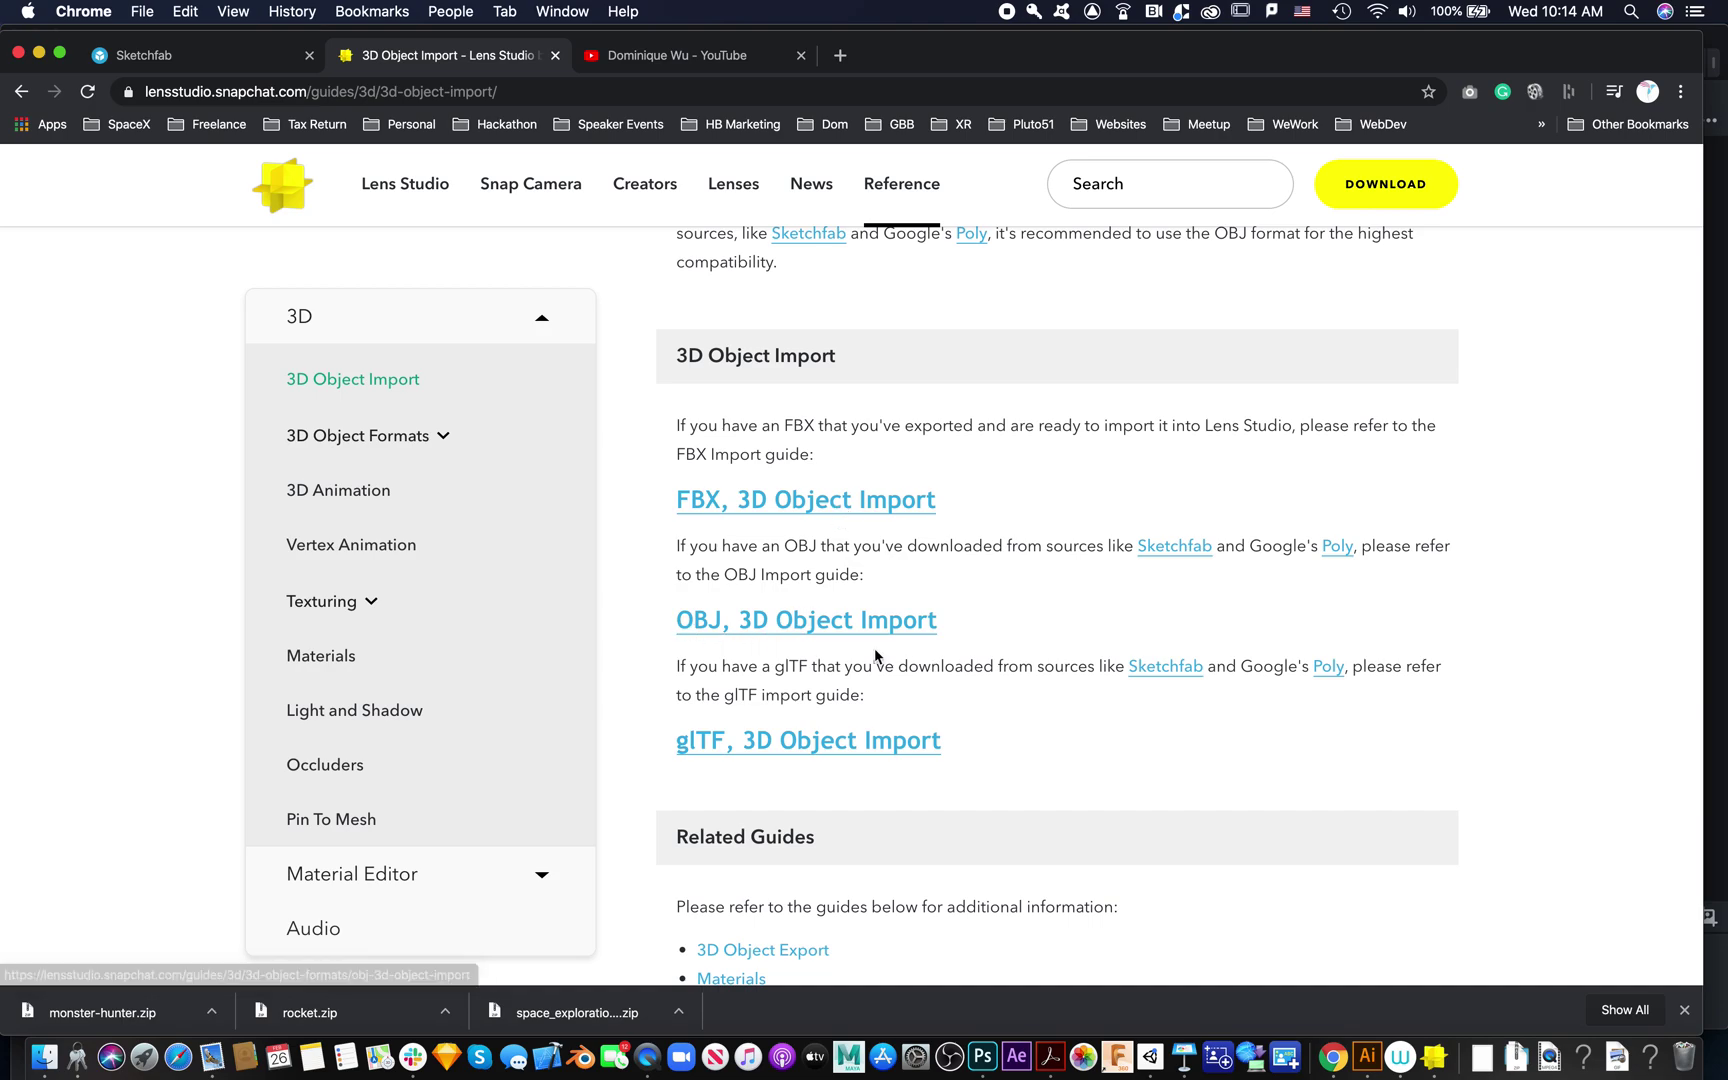
# Scroll through the import guide, then move Chrome down and bring the Lens Studio project forward
pyautogui.scroll(-3, 875, 655)
pyautogui.scroll(5, 875, 655)
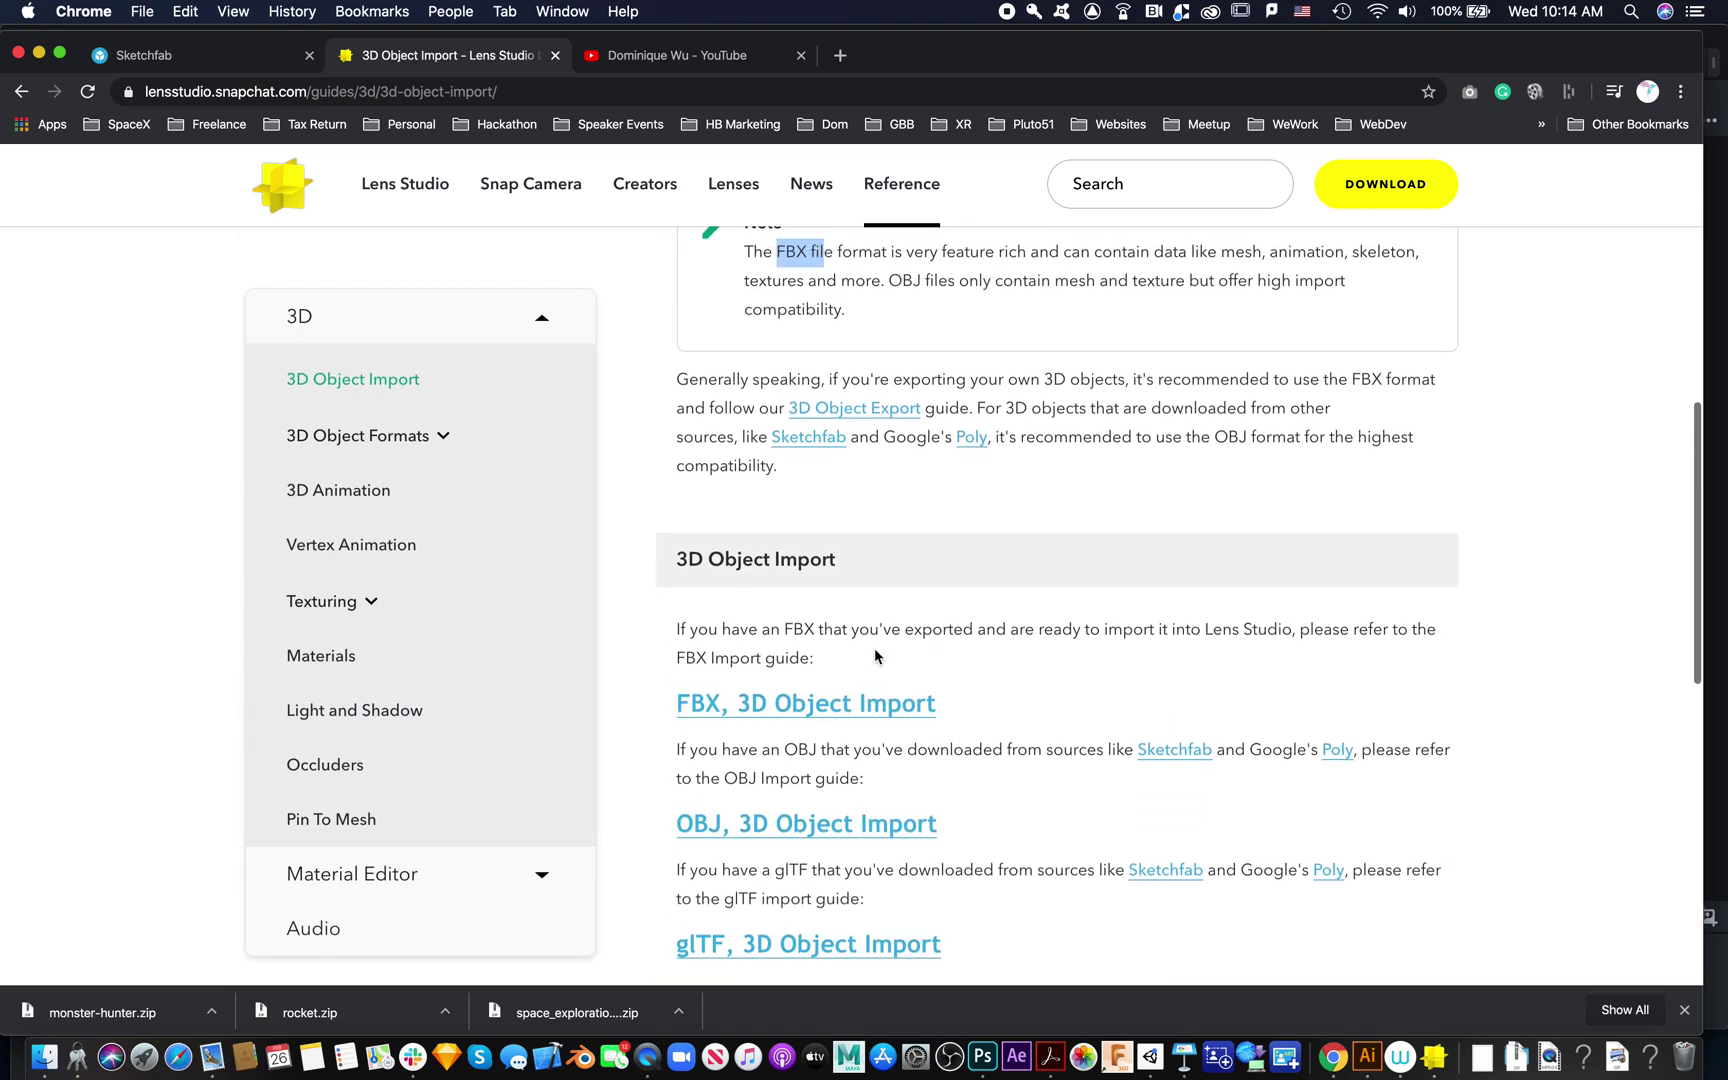
pyautogui.scroll(3, 875, 655)
pyautogui.scroll(5, 875, 655)
pyautogui.scroll(-6, 875, 655)
pyautogui.scroll(6, 875, 655)
pyautogui.scroll(-2, 875, 655)
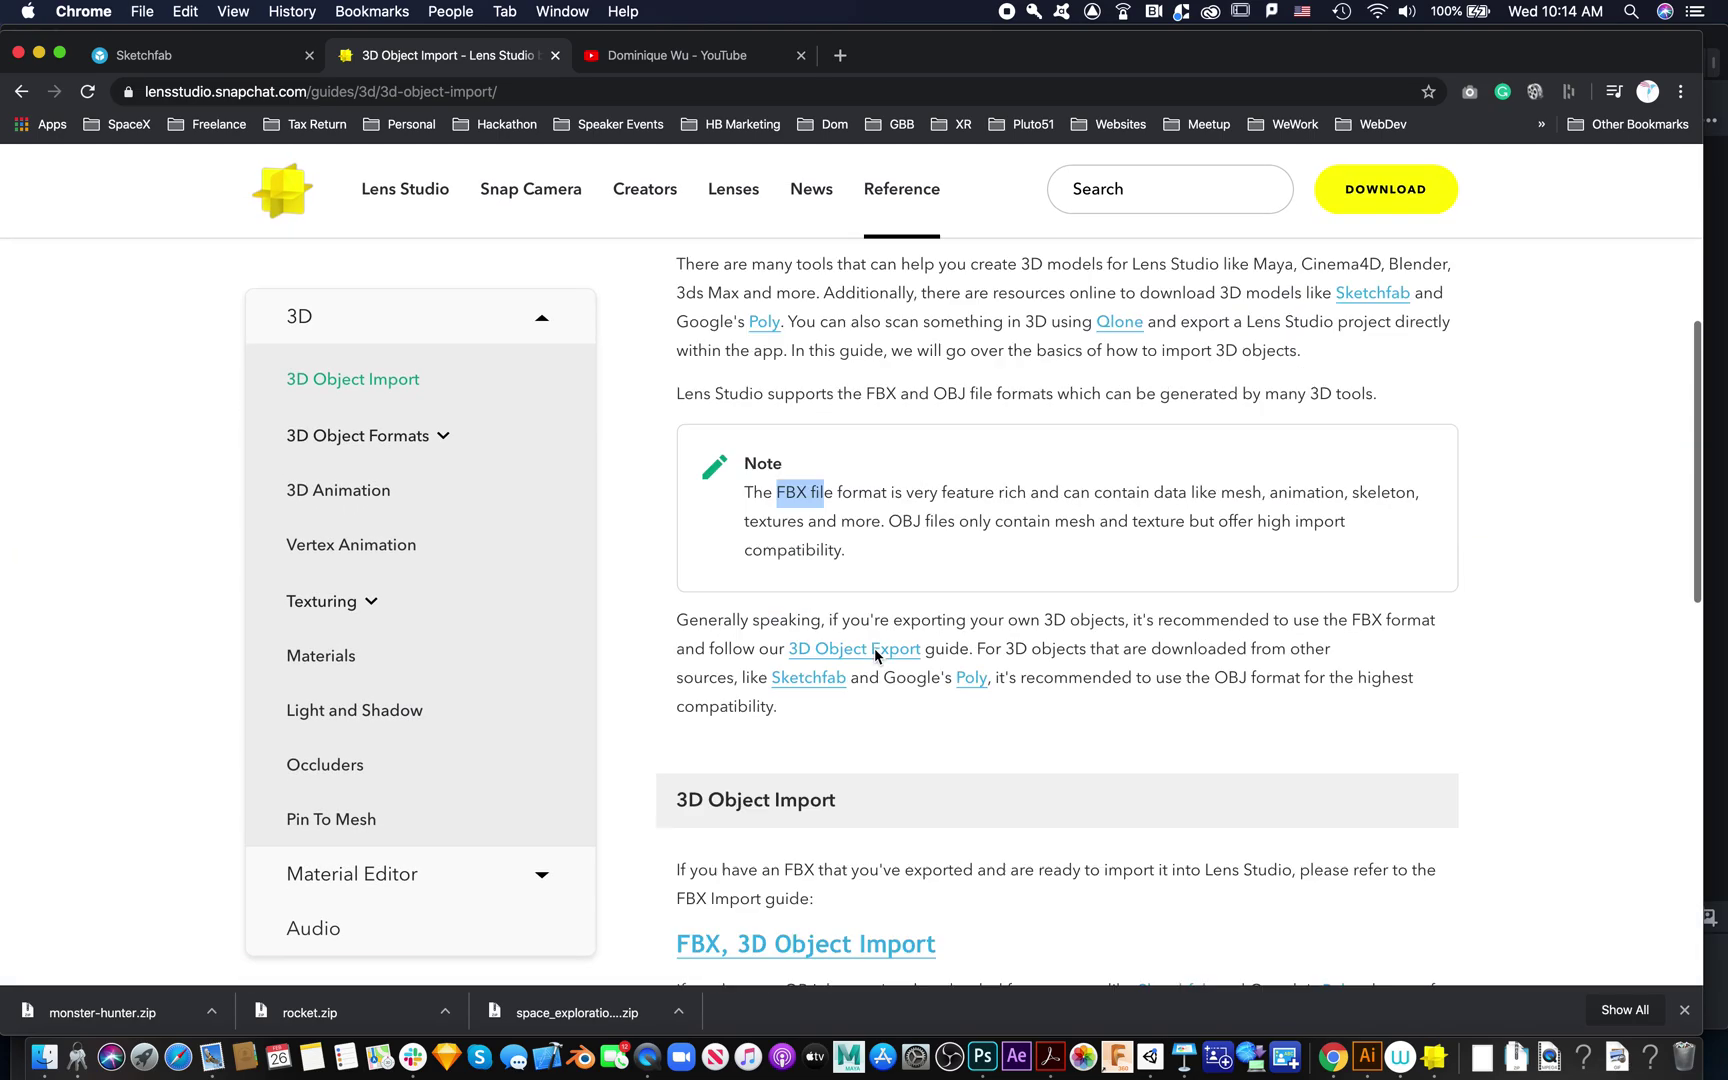
pyautogui.scroll(-6, 877, 656)
pyautogui.scroll(8, 875, 655)
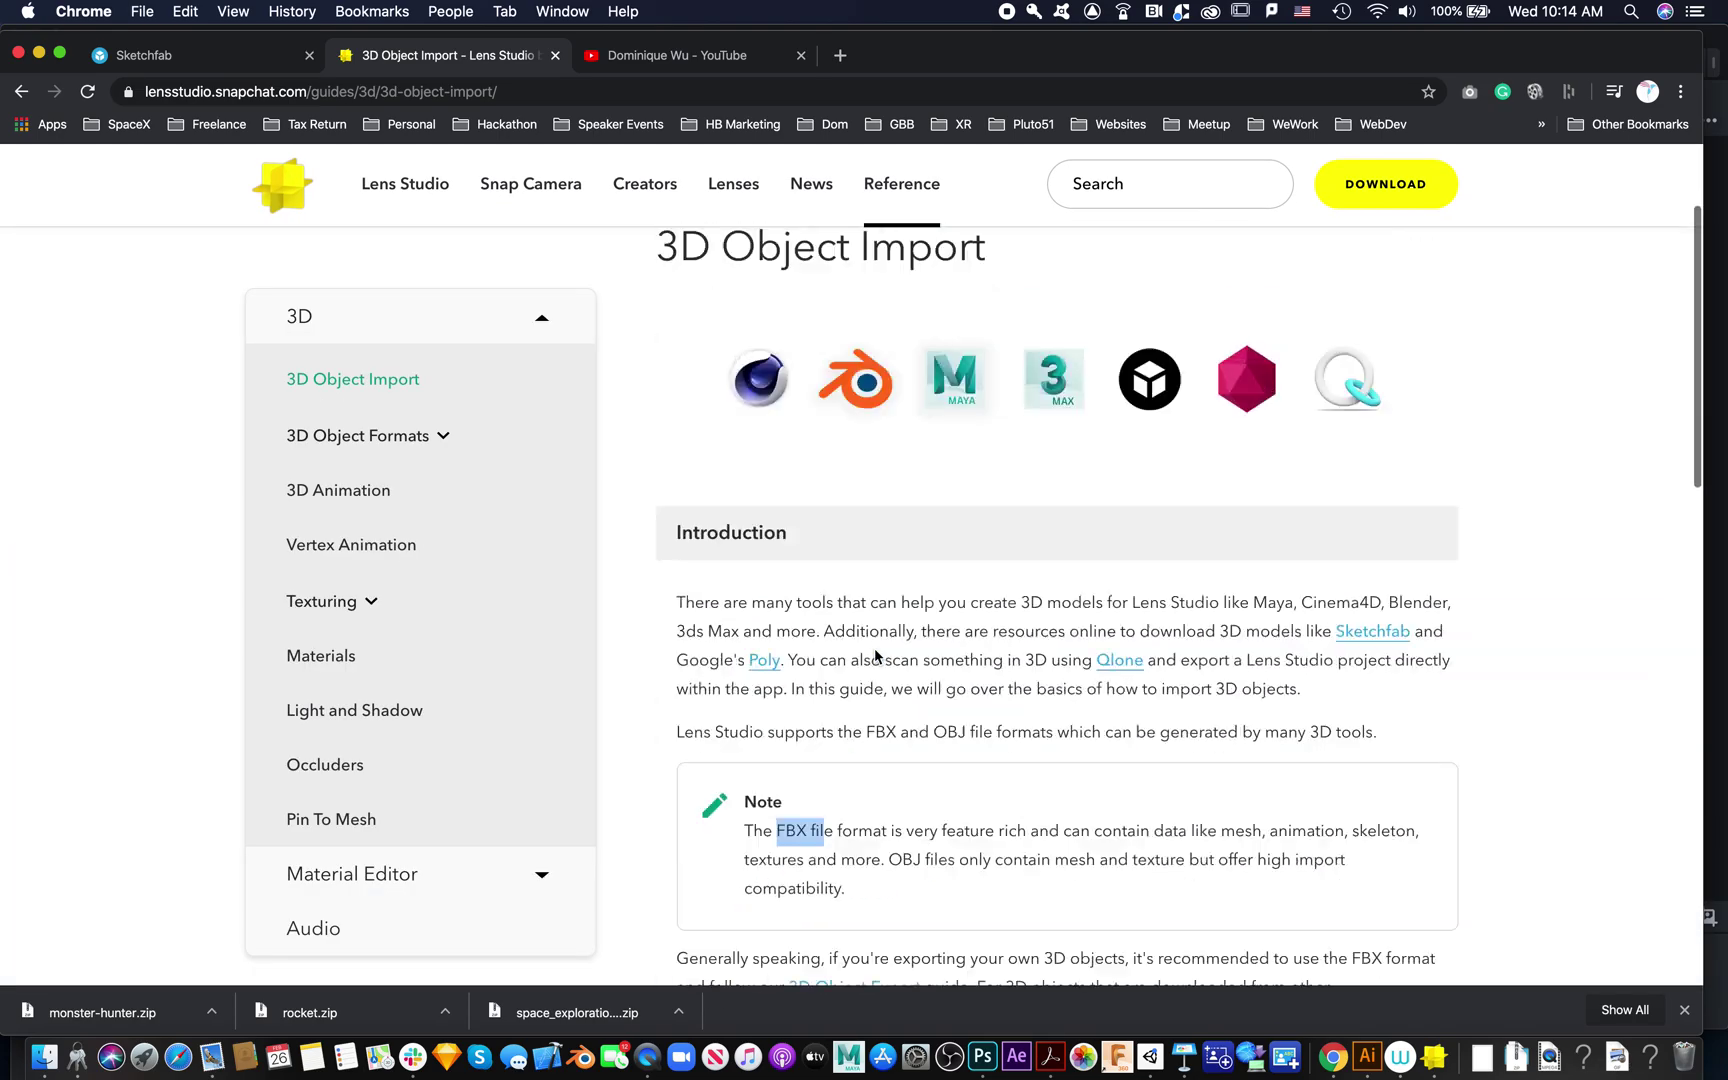
pyautogui.scroll(-6, 875, 655)
pyautogui.scroll(8, 875, 655)
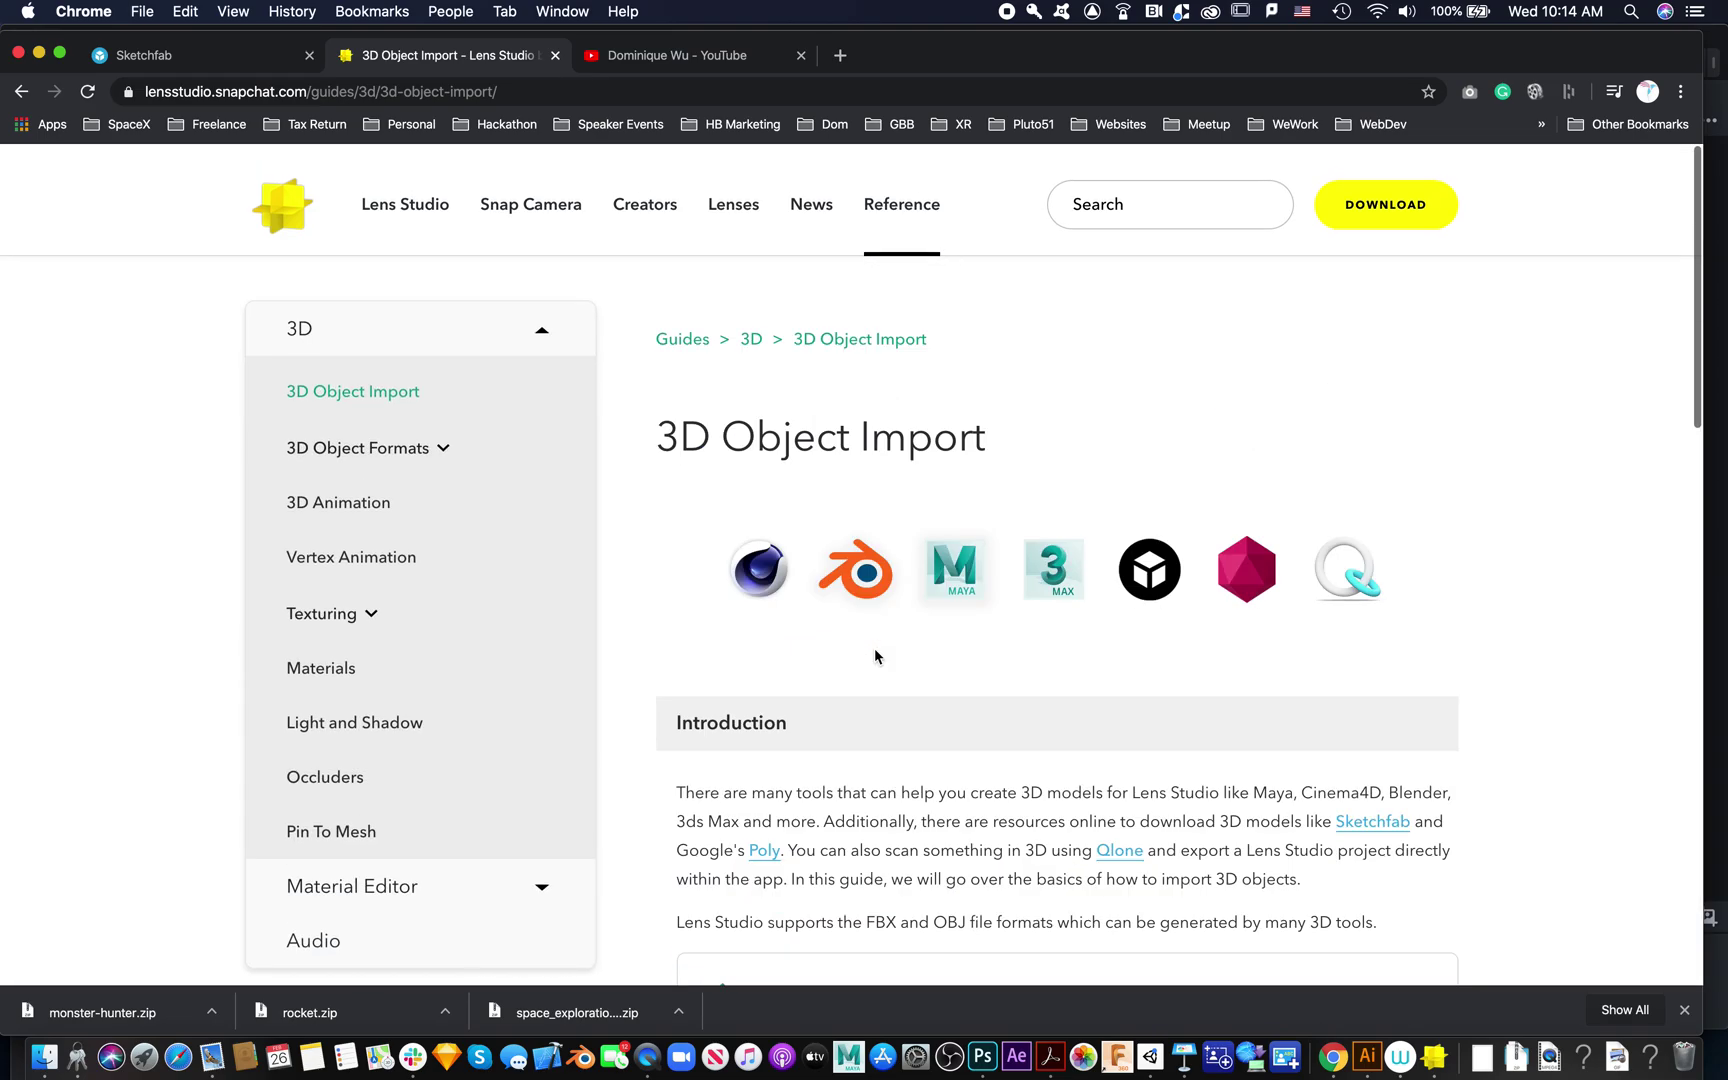
pyautogui.scroll(-6, 875, 655)
pyautogui.scroll(5, 875, 655)
pyautogui.scroll(-6, 873, 650)
pyautogui.scroll(5, 873, 655)
pyautogui.scroll(-4, 873, 655)
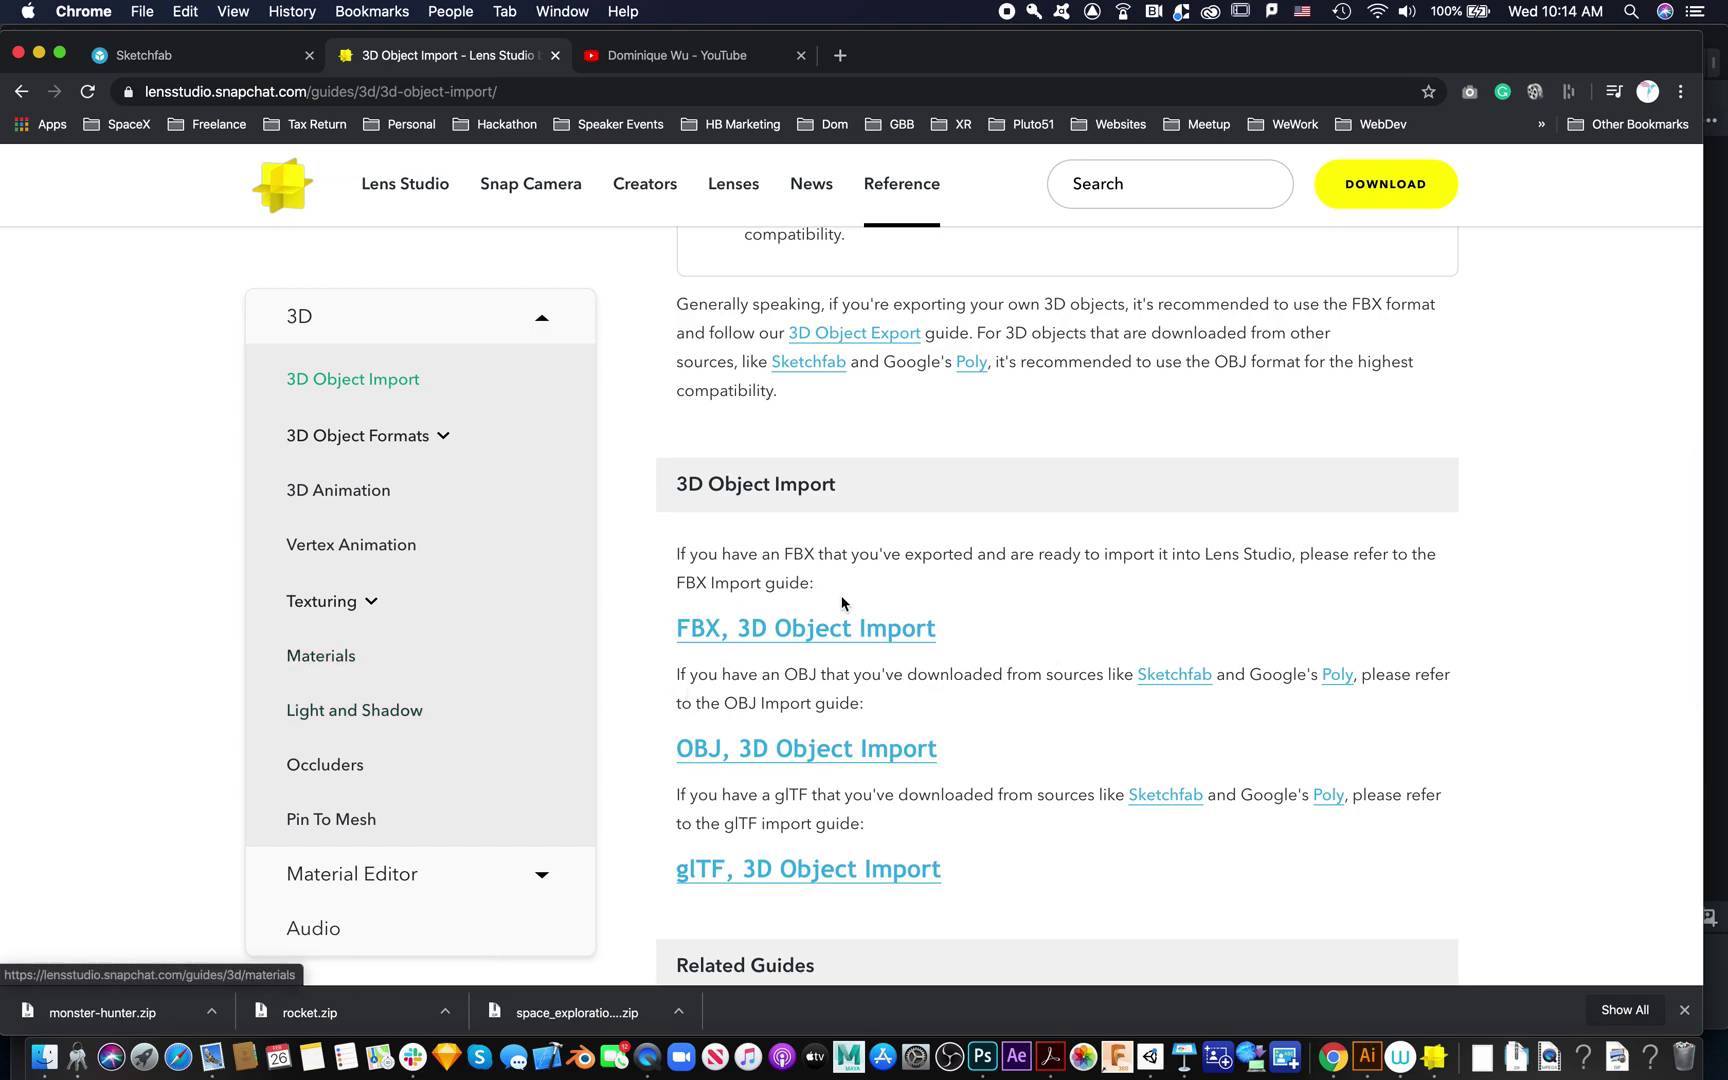
pyautogui.scroll(-2, 841, 603)
pyautogui.scroll(8, 841, 603)
pyautogui.scroll(-3, 841, 603)
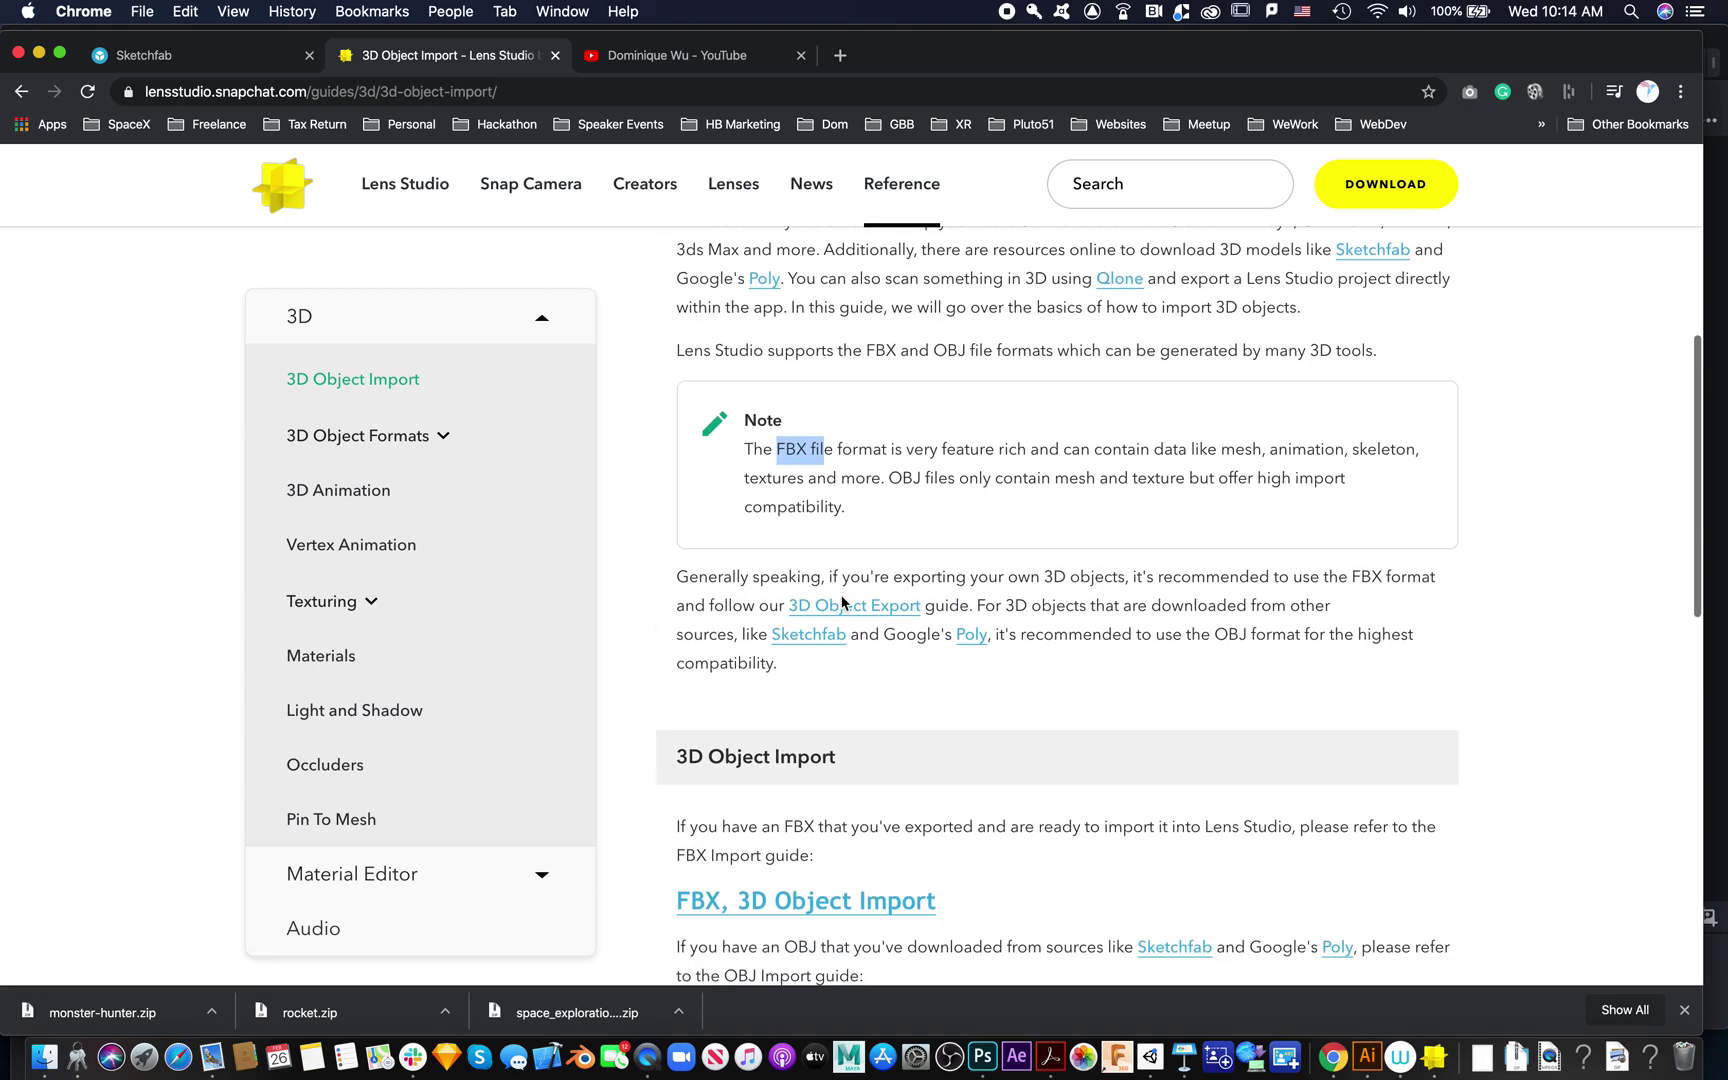
pyautogui.scroll(-4, 841, 603)
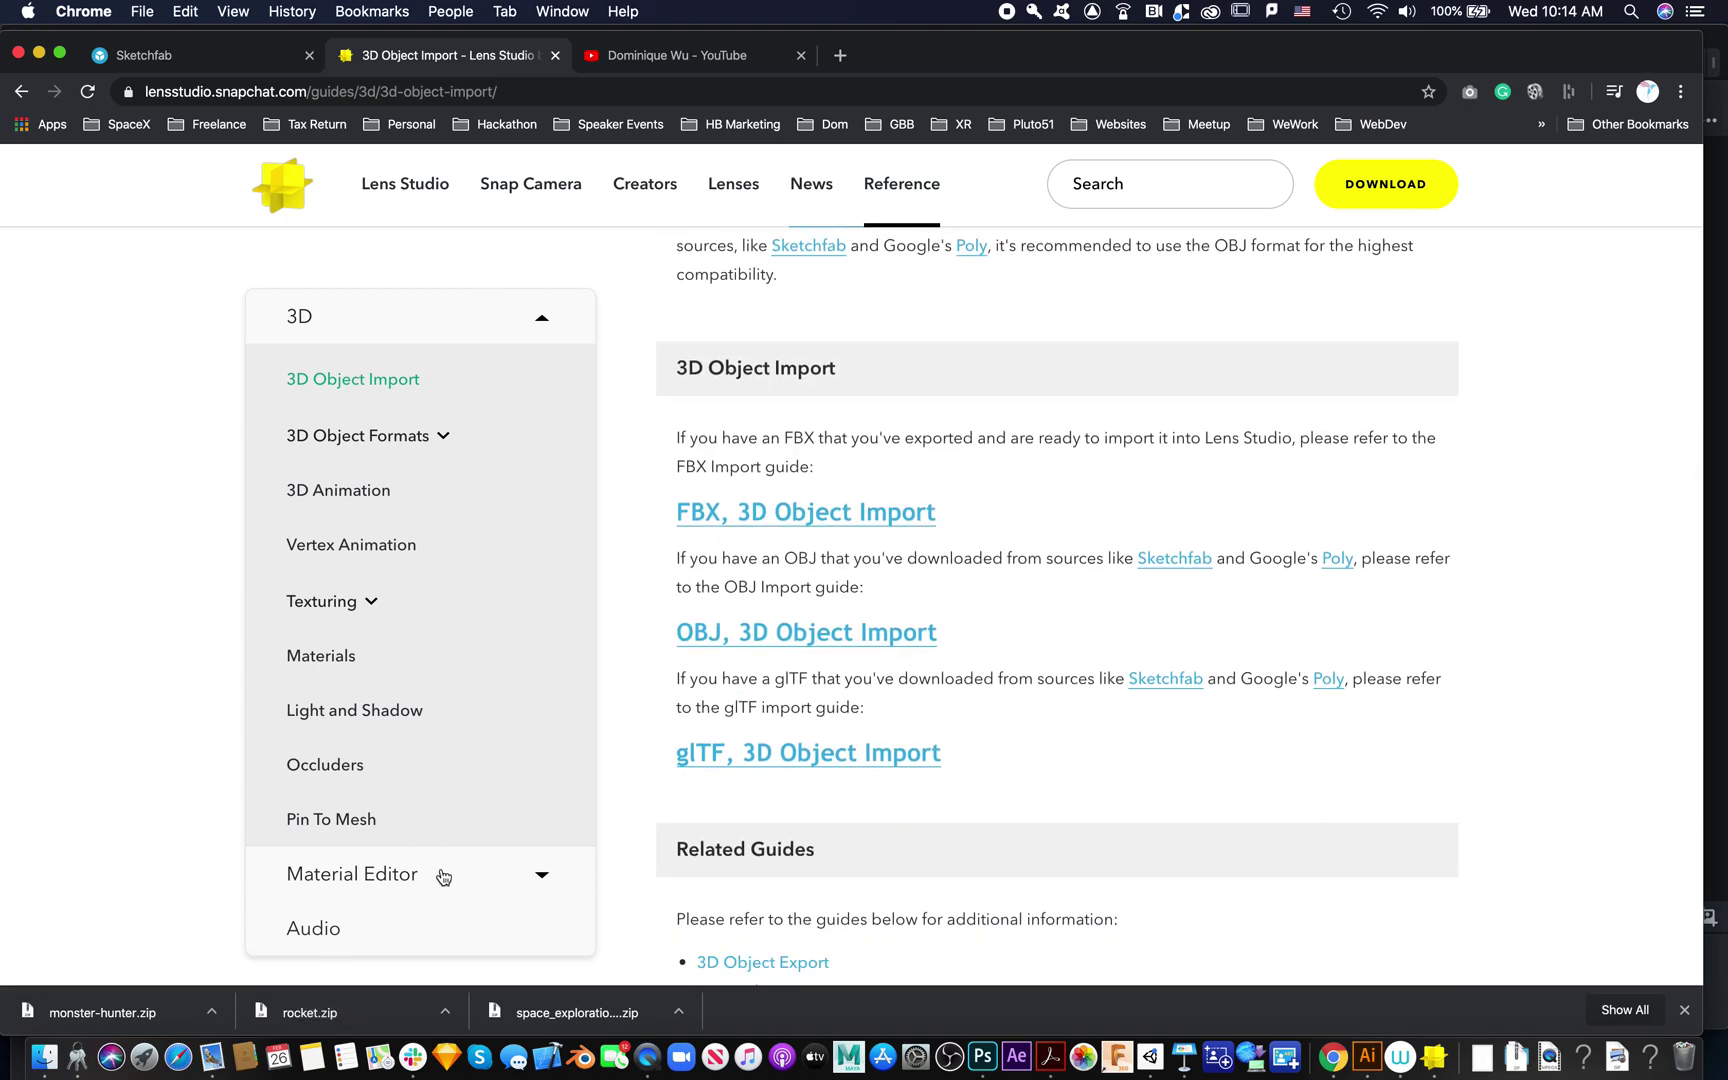
pyautogui.scroll(10, 760, 435)
pyautogui.scroll(-9, 760, 433)
pyautogui.scroll(7, 762, 428)
pyautogui.scroll(-8, 762, 425)
pyautogui.scroll(4, 762, 425)
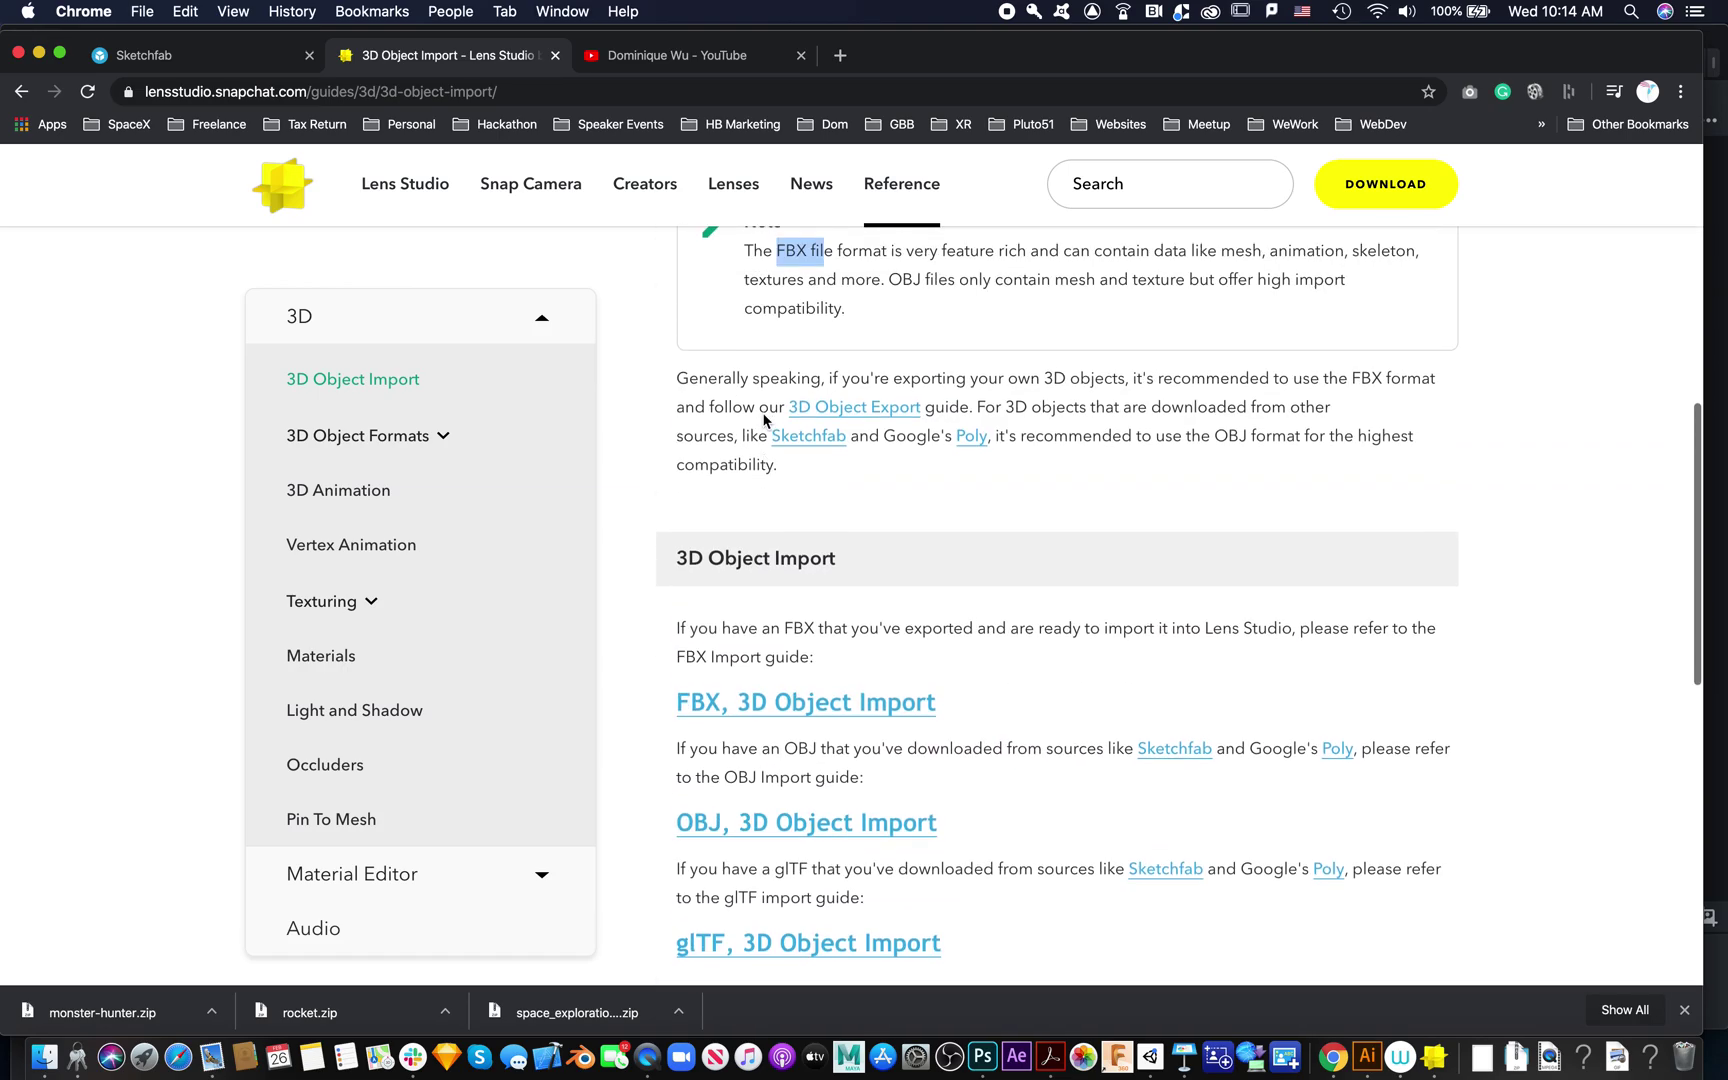
pyautogui.moveTo(887, 57); pyautogui.dragTo(933, 528)
pyautogui.click(1012, 50)
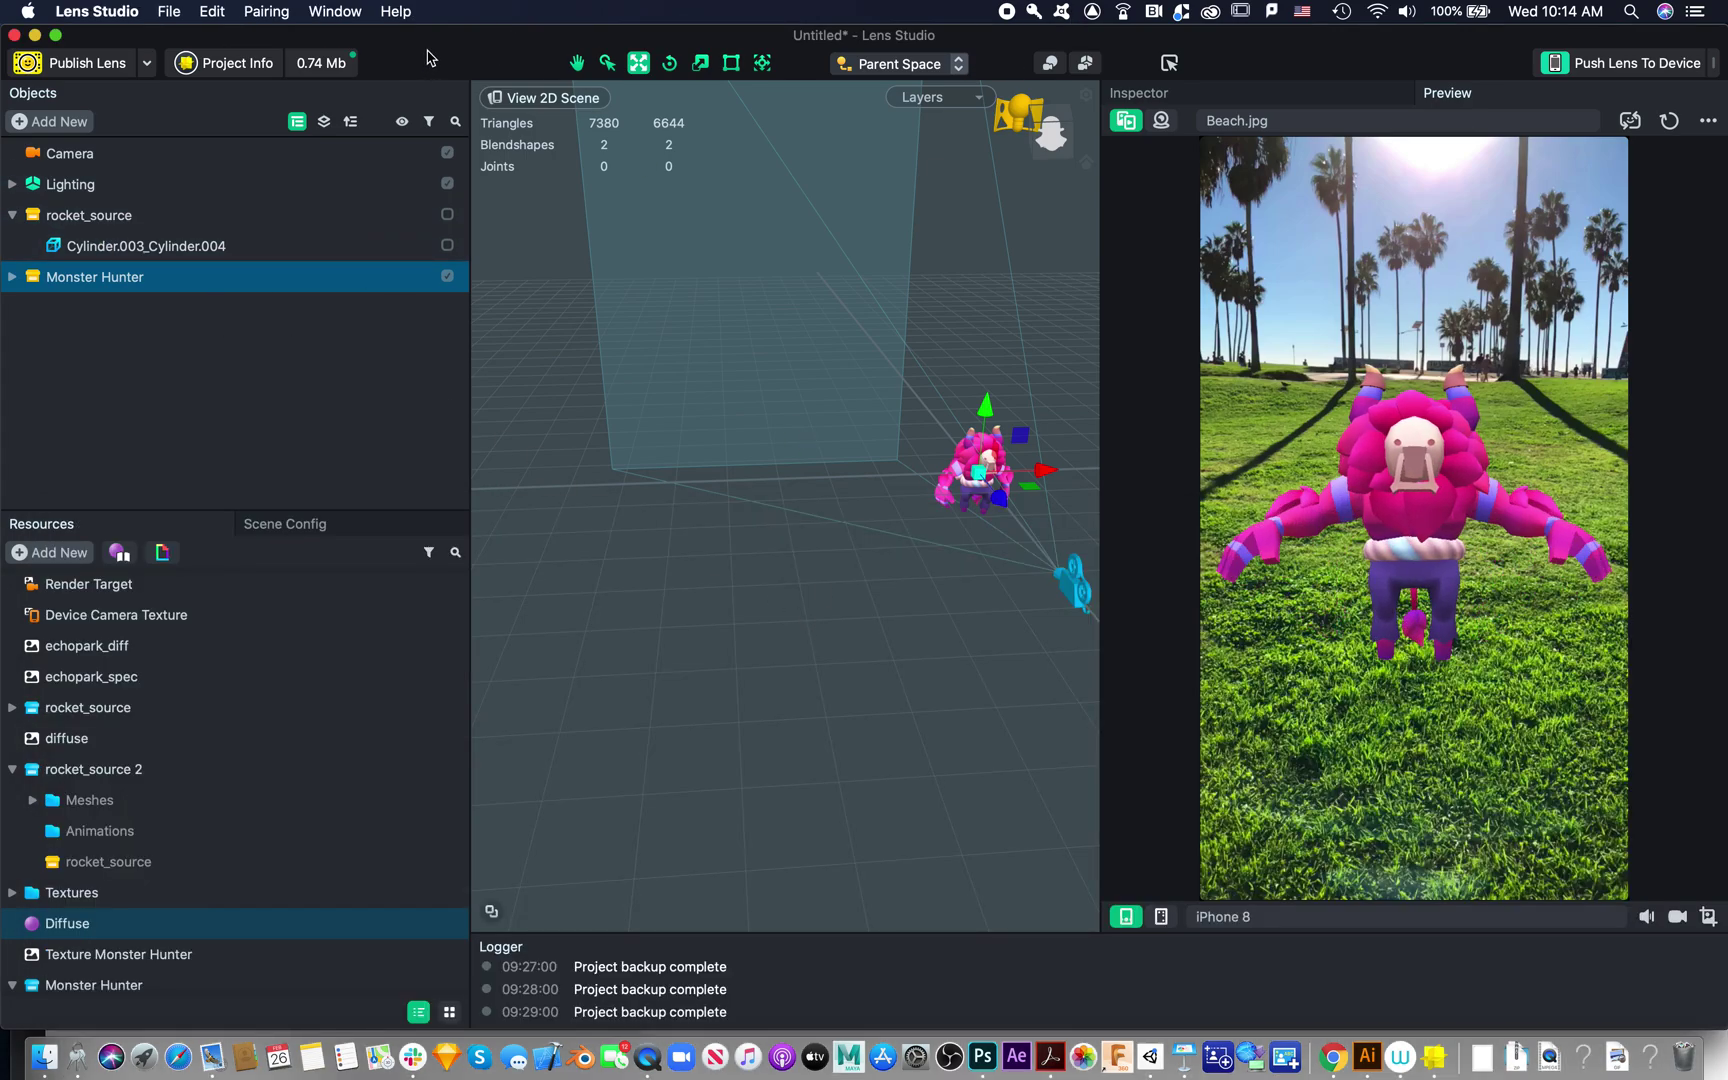
# Save the project as Monster_Demo in Wildwood AR Lens Workshop > Snap Lens Workshop > 3D Object
pyautogui.moveTo(455, 41)
pyautogui.mouseDown()
pyautogui.moveTo(455, 170)
pyautogui.moveTo(462, 22)
pyautogui.mouseUp()
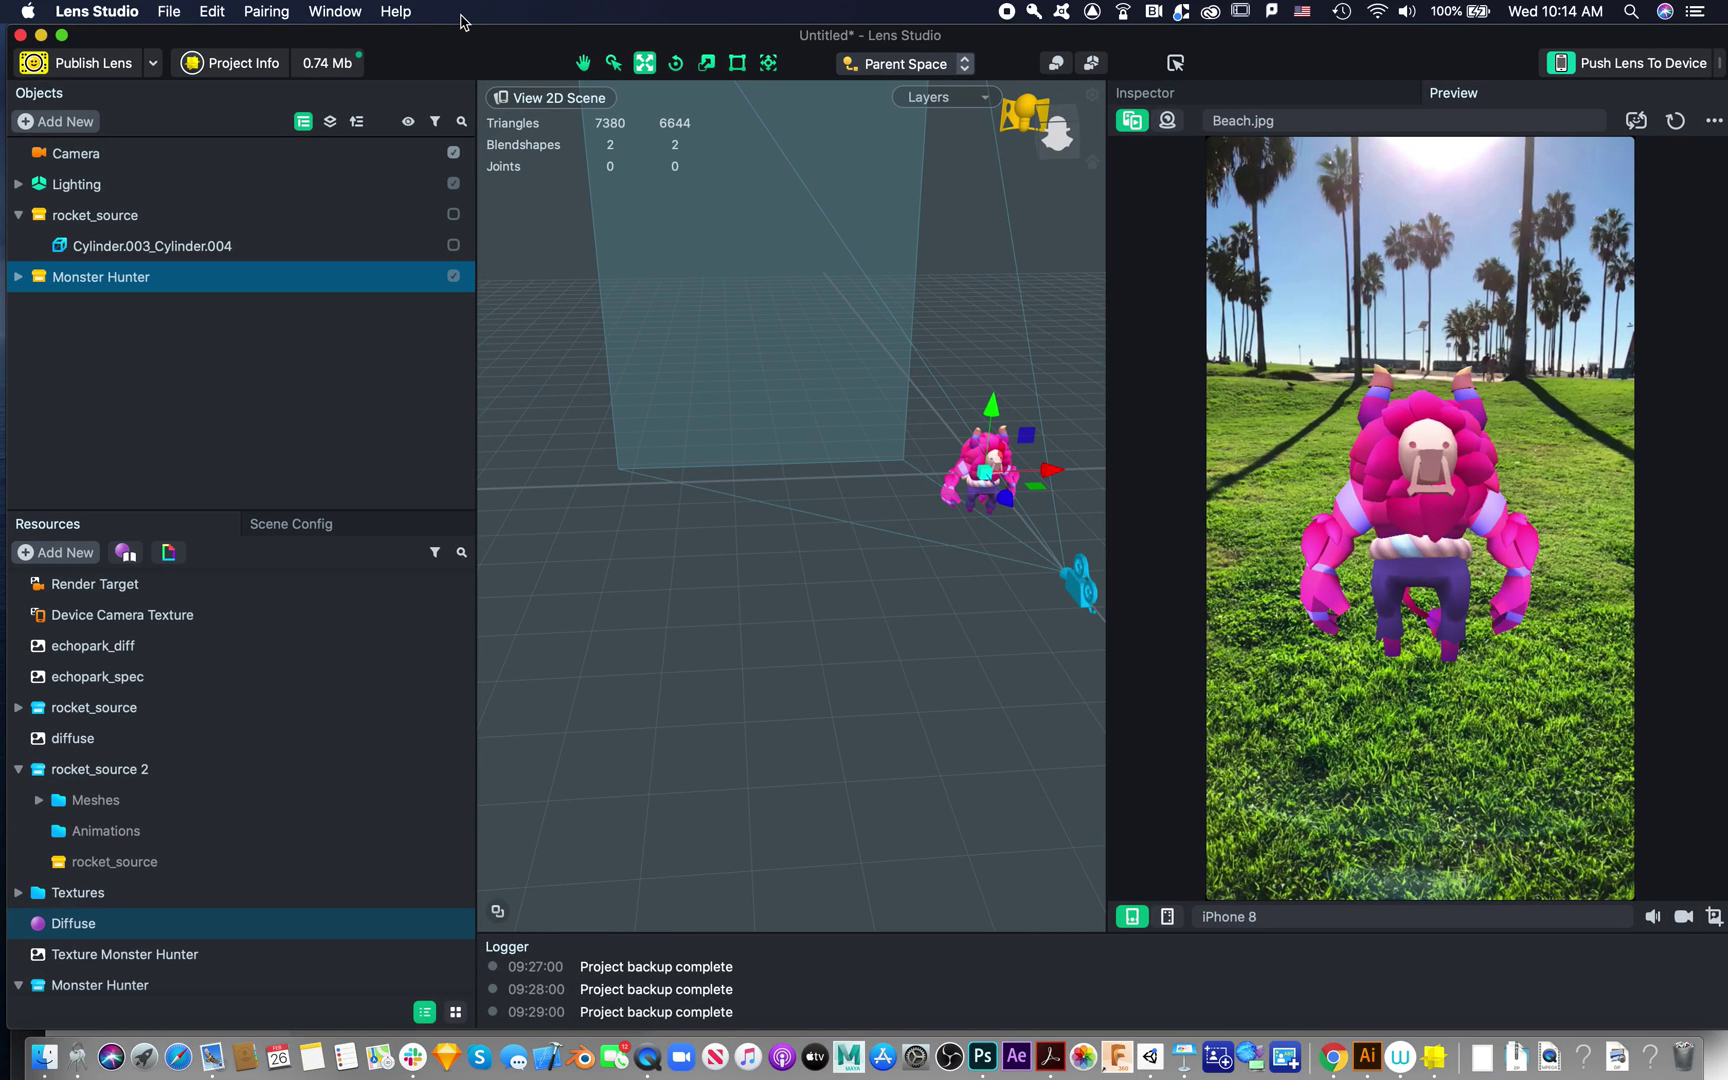
pyautogui.click(20, 35)
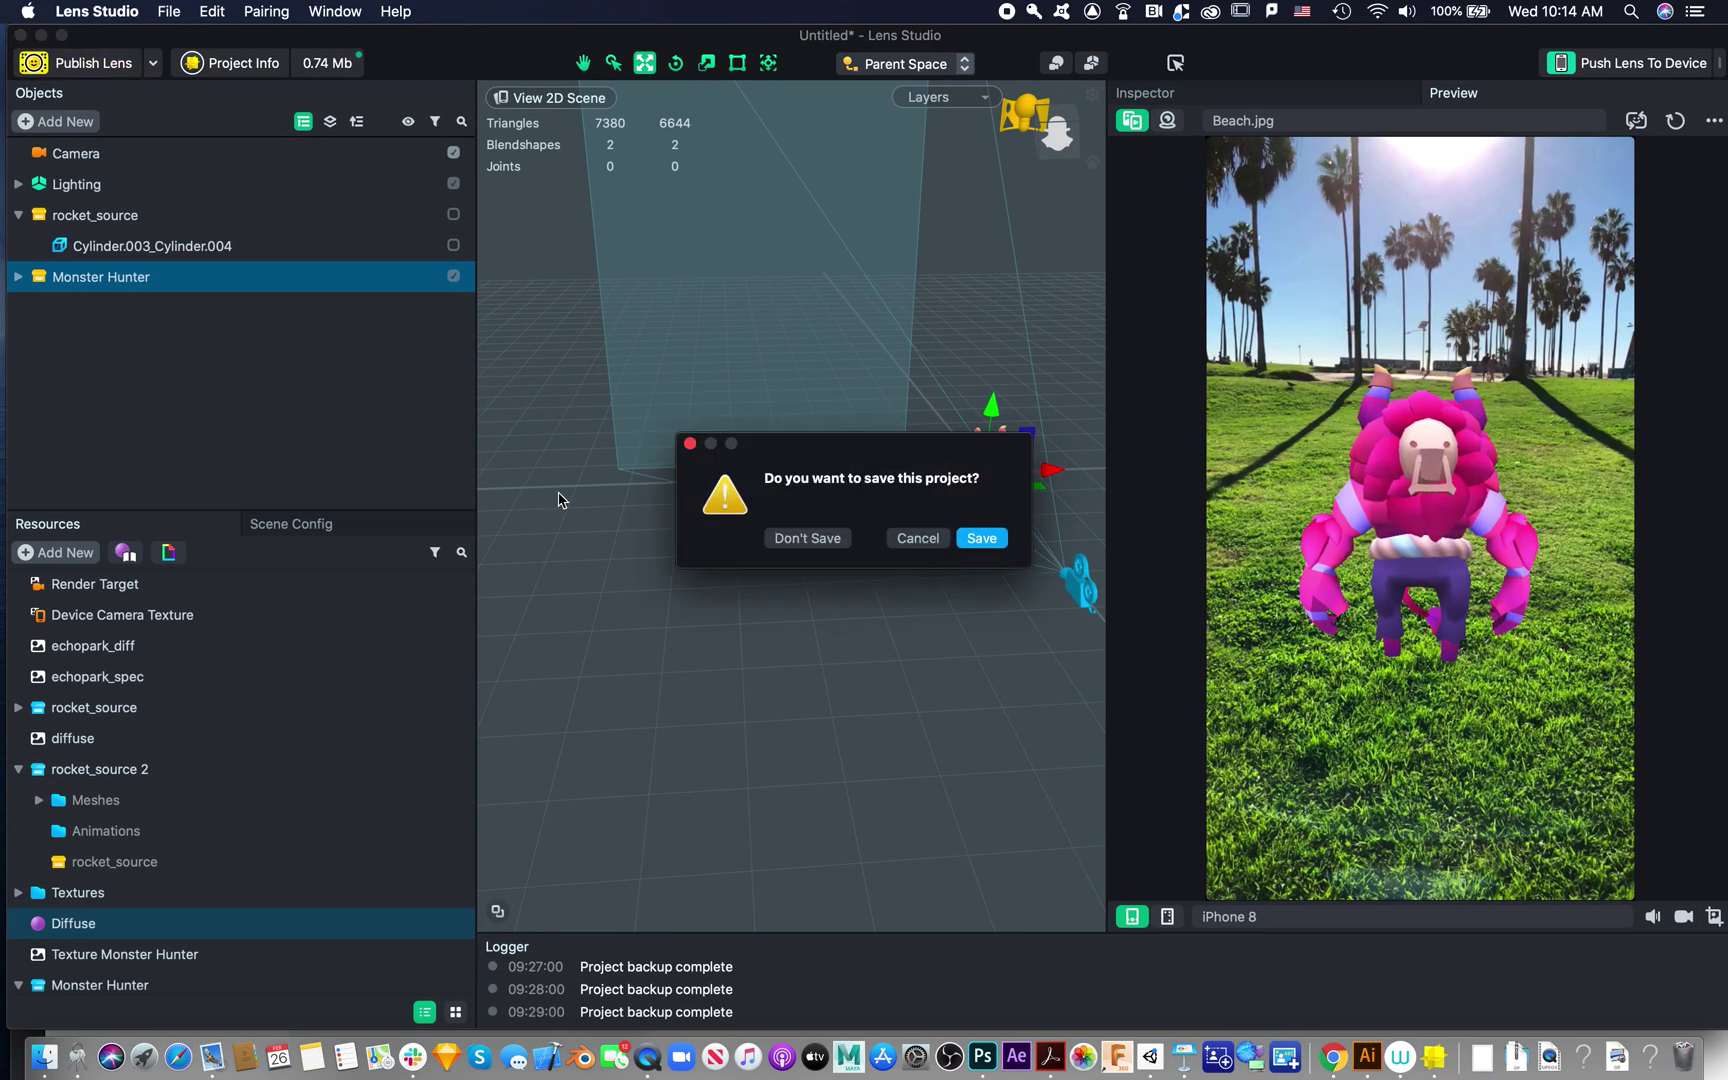
pyautogui.click(982, 539)
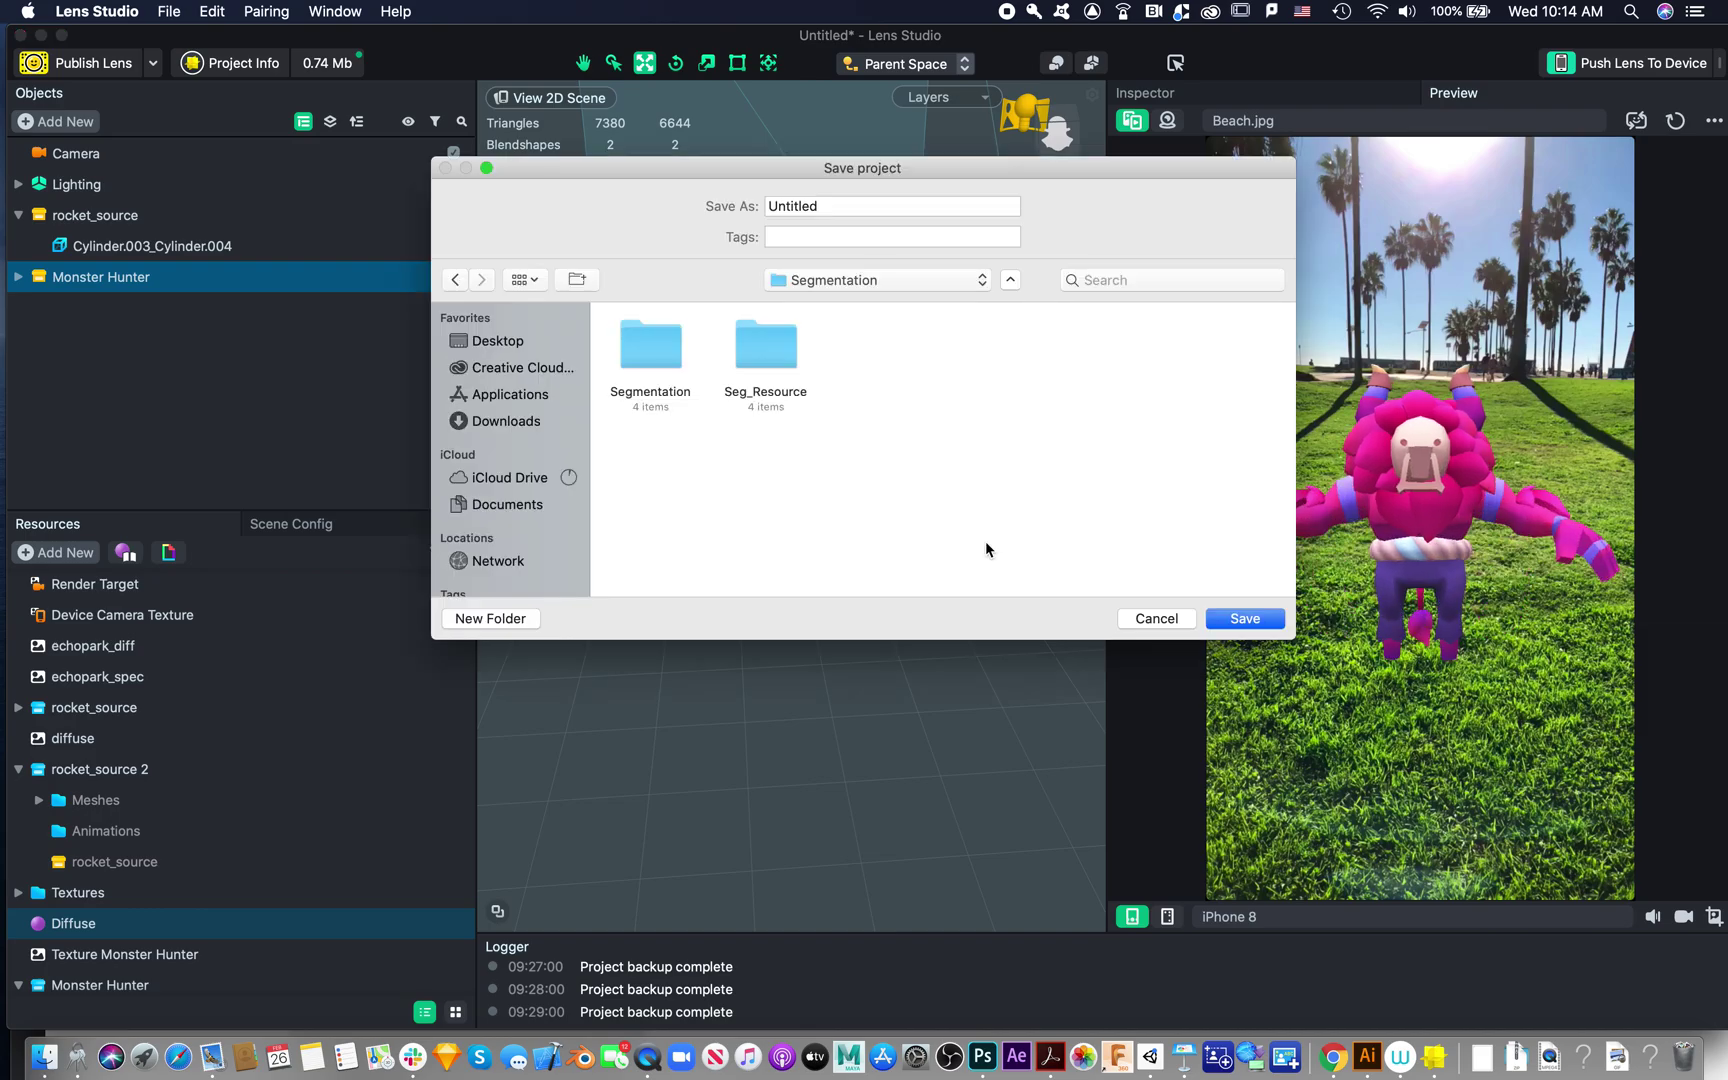
pyautogui.click(868, 282)
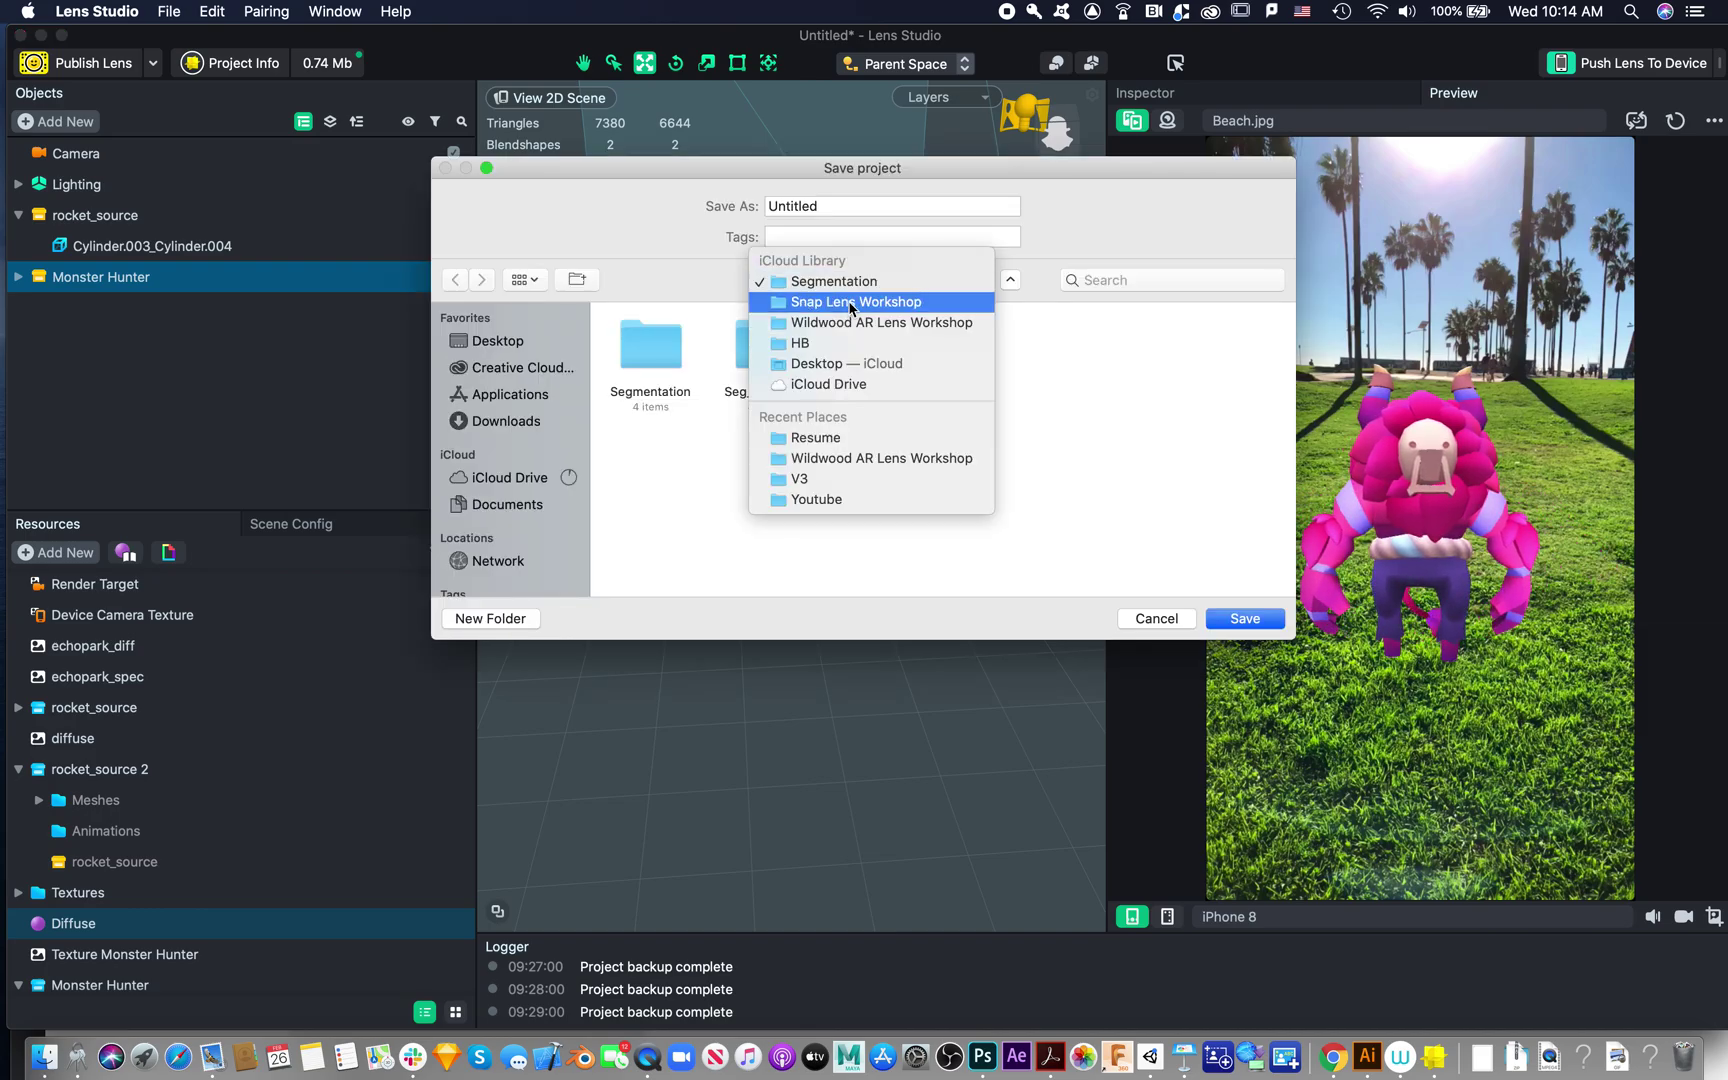
pyautogui.click(857, 323)
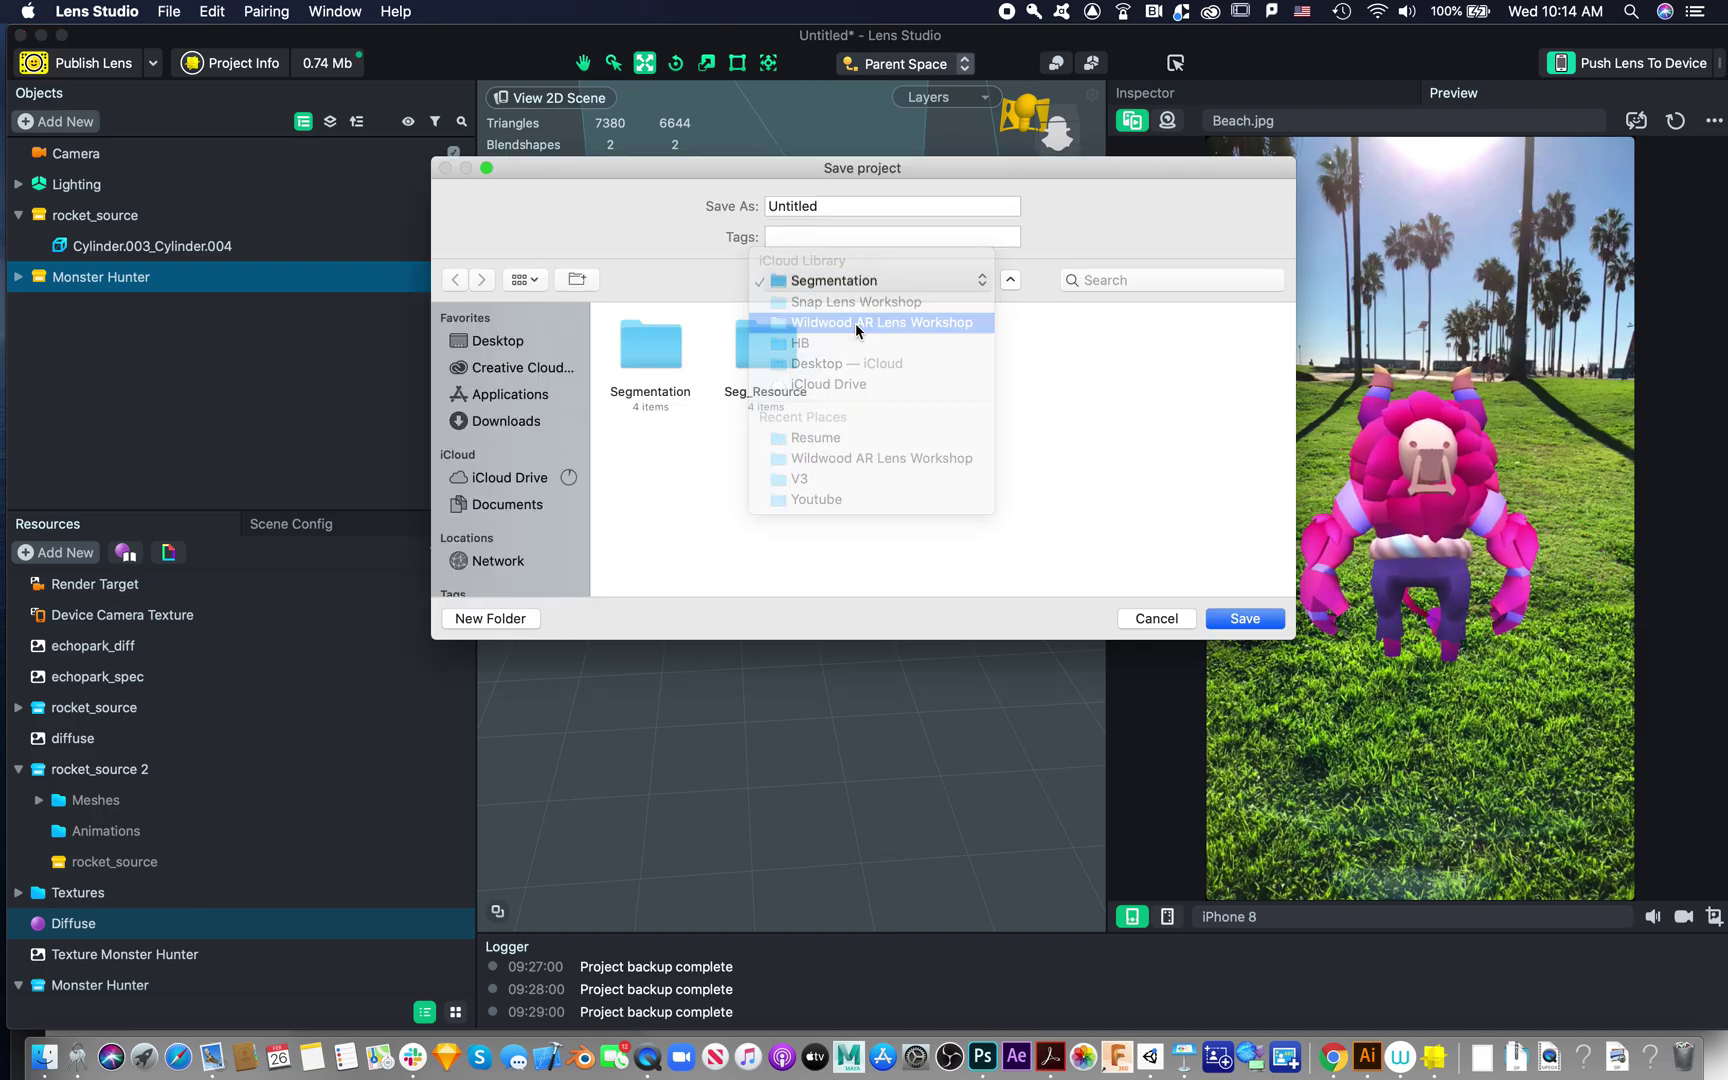
pyautogui.doubleClick(764, 350)
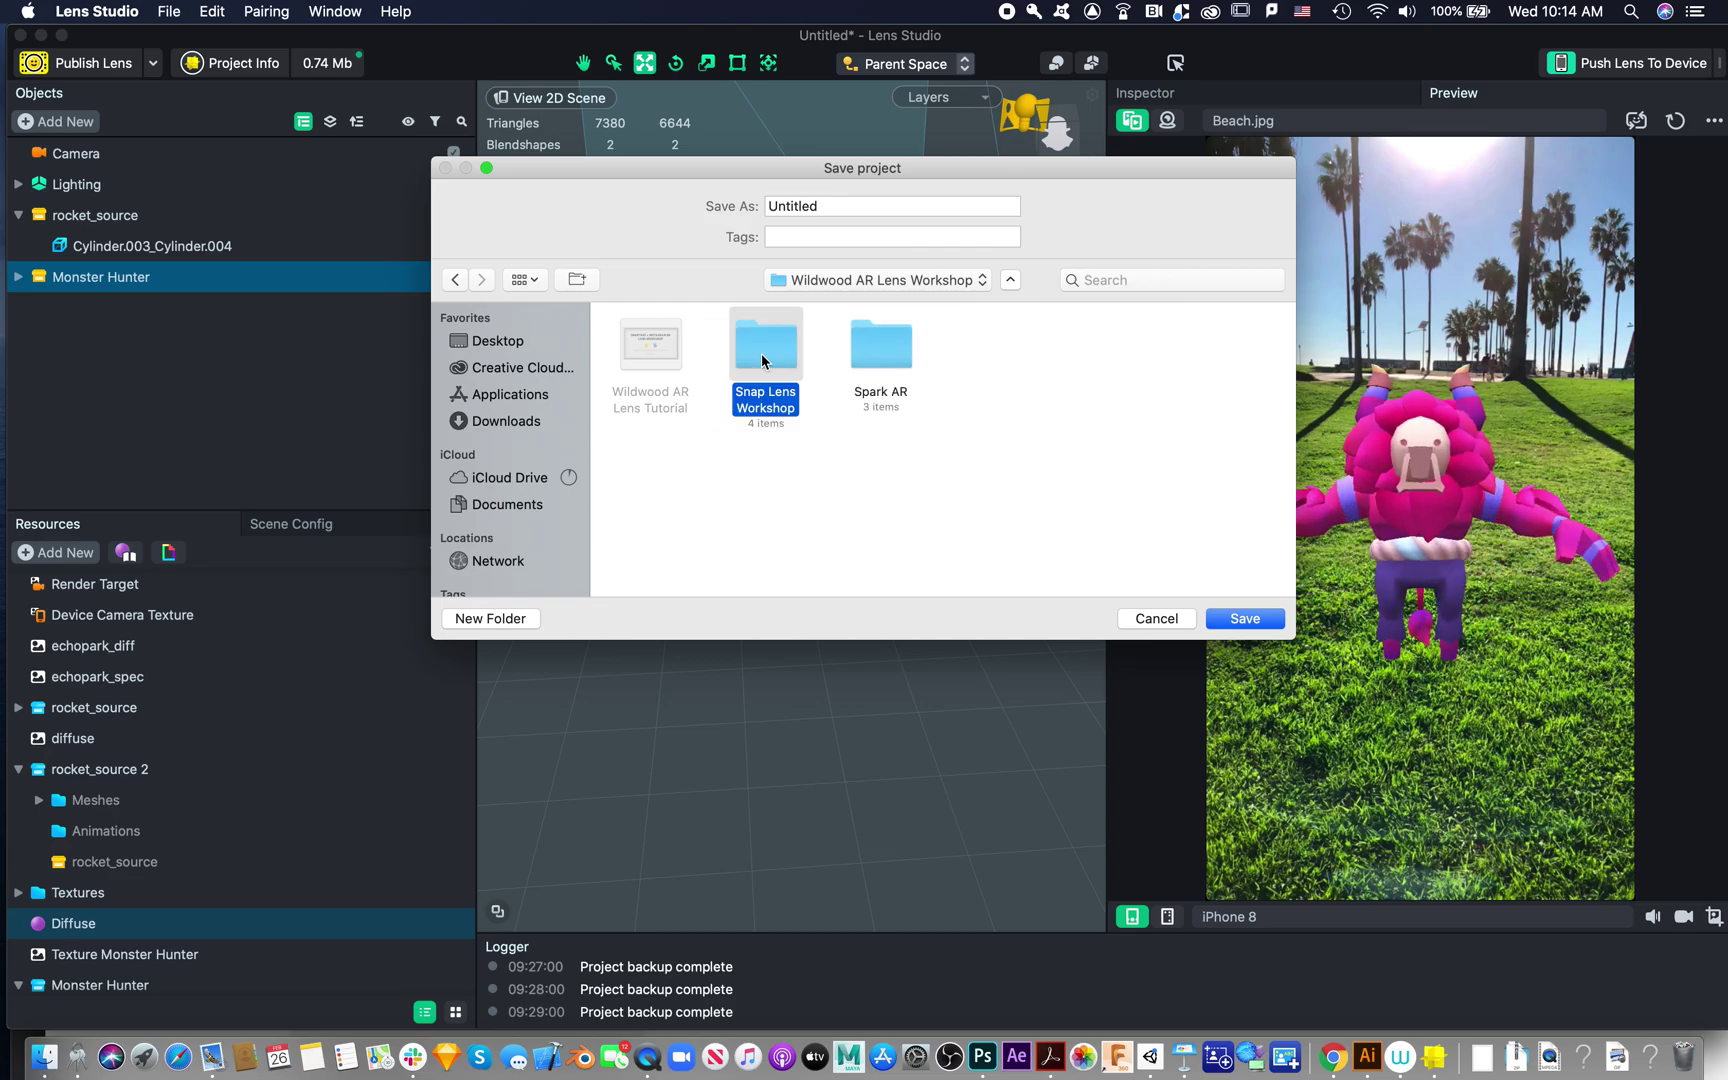
pyautogui.doubleClick(651, 345)
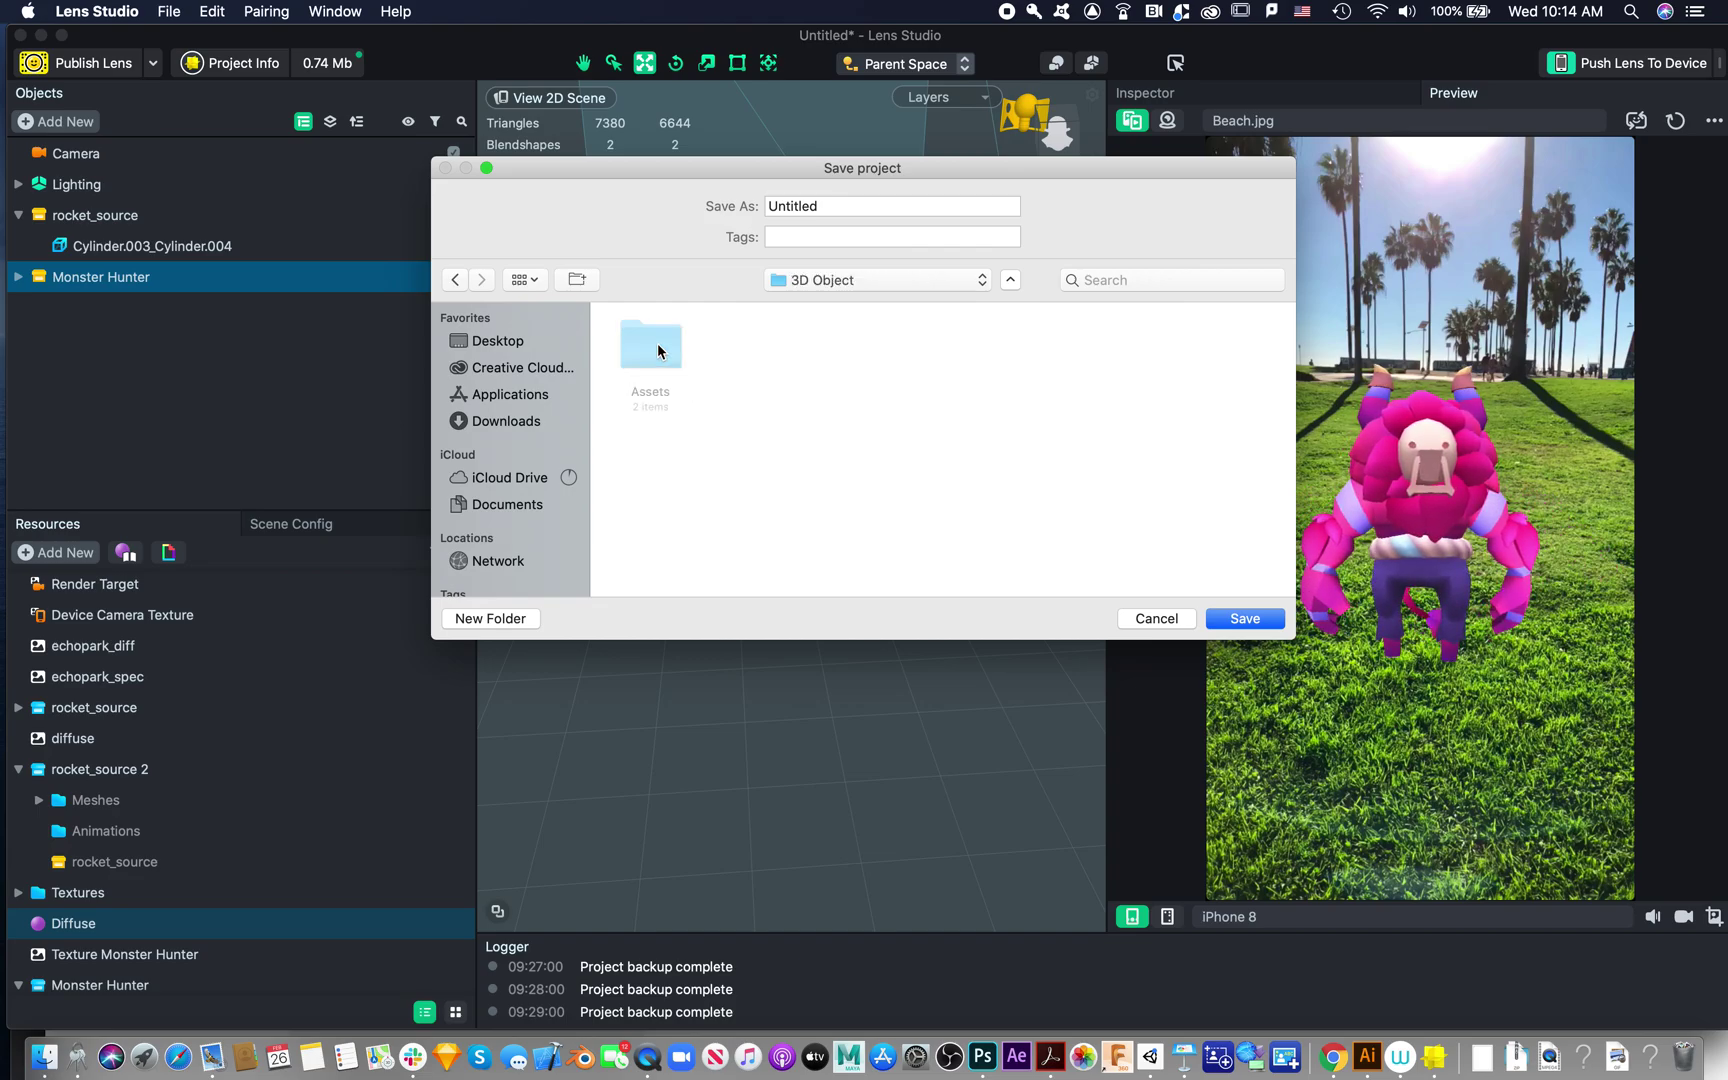
pyautogui.press('BackSpace')
pyautogui.write('Monster')
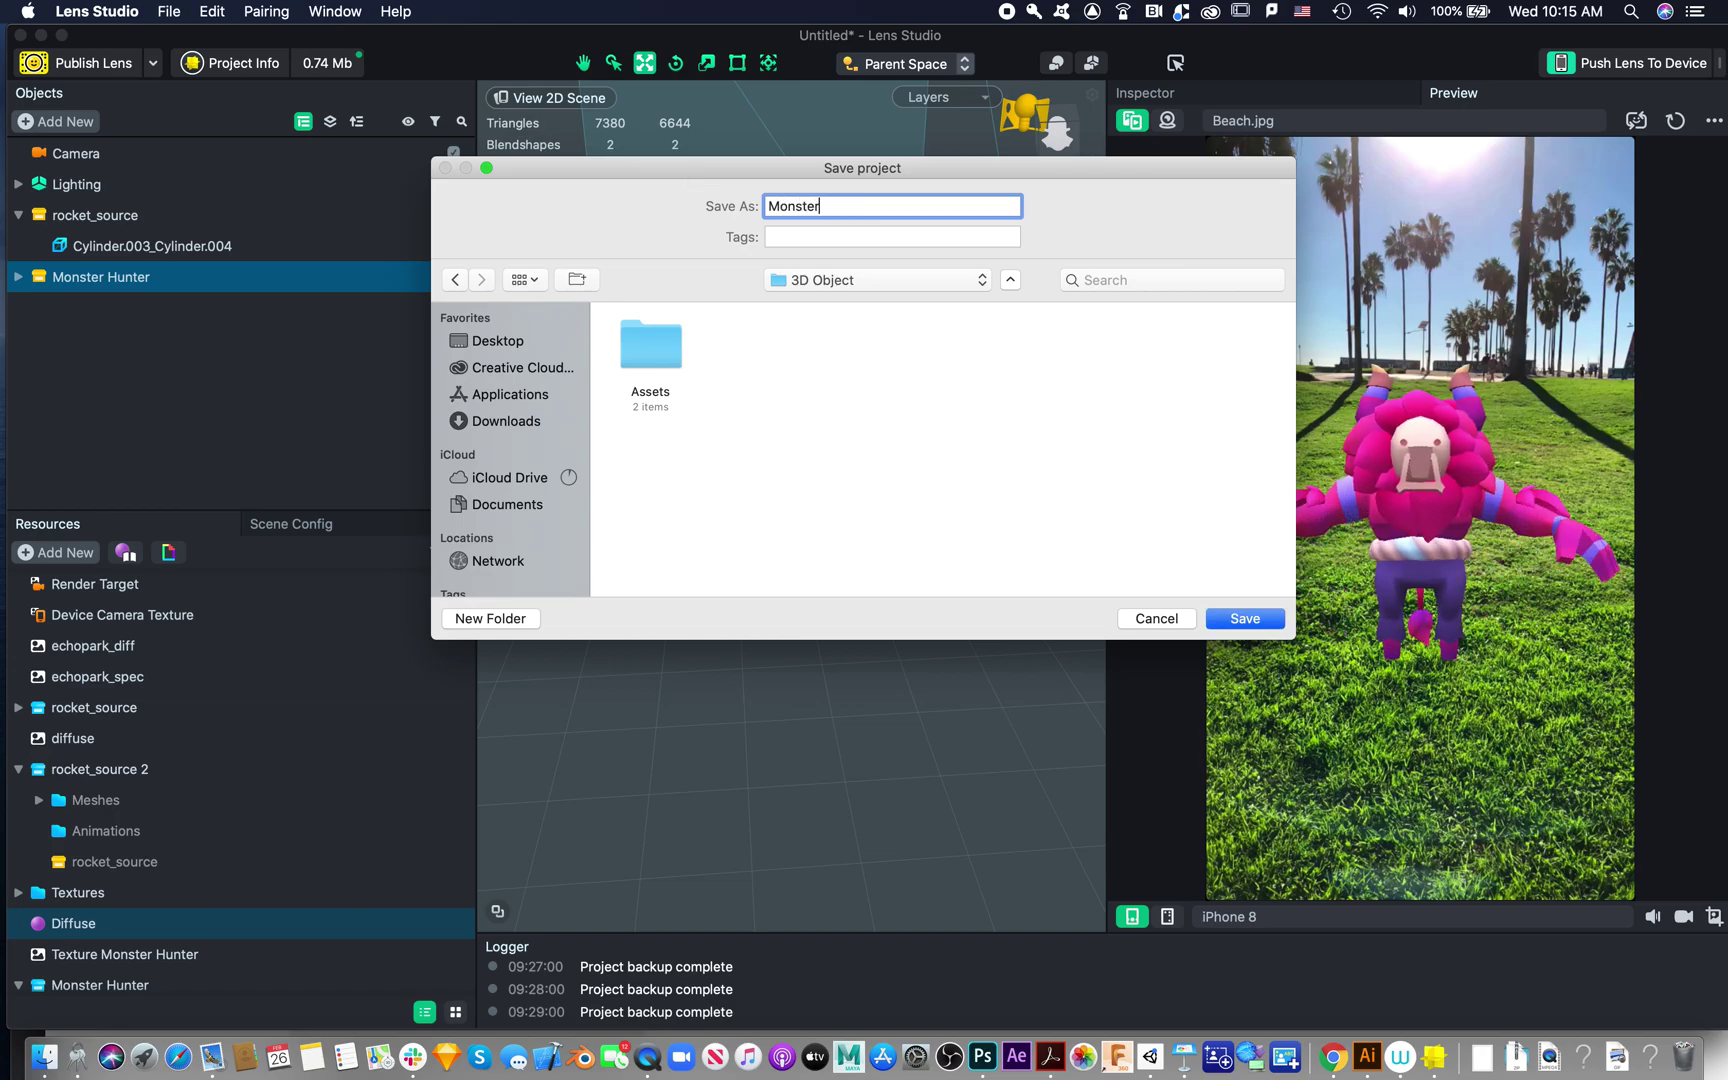
pyautogui.write('_')
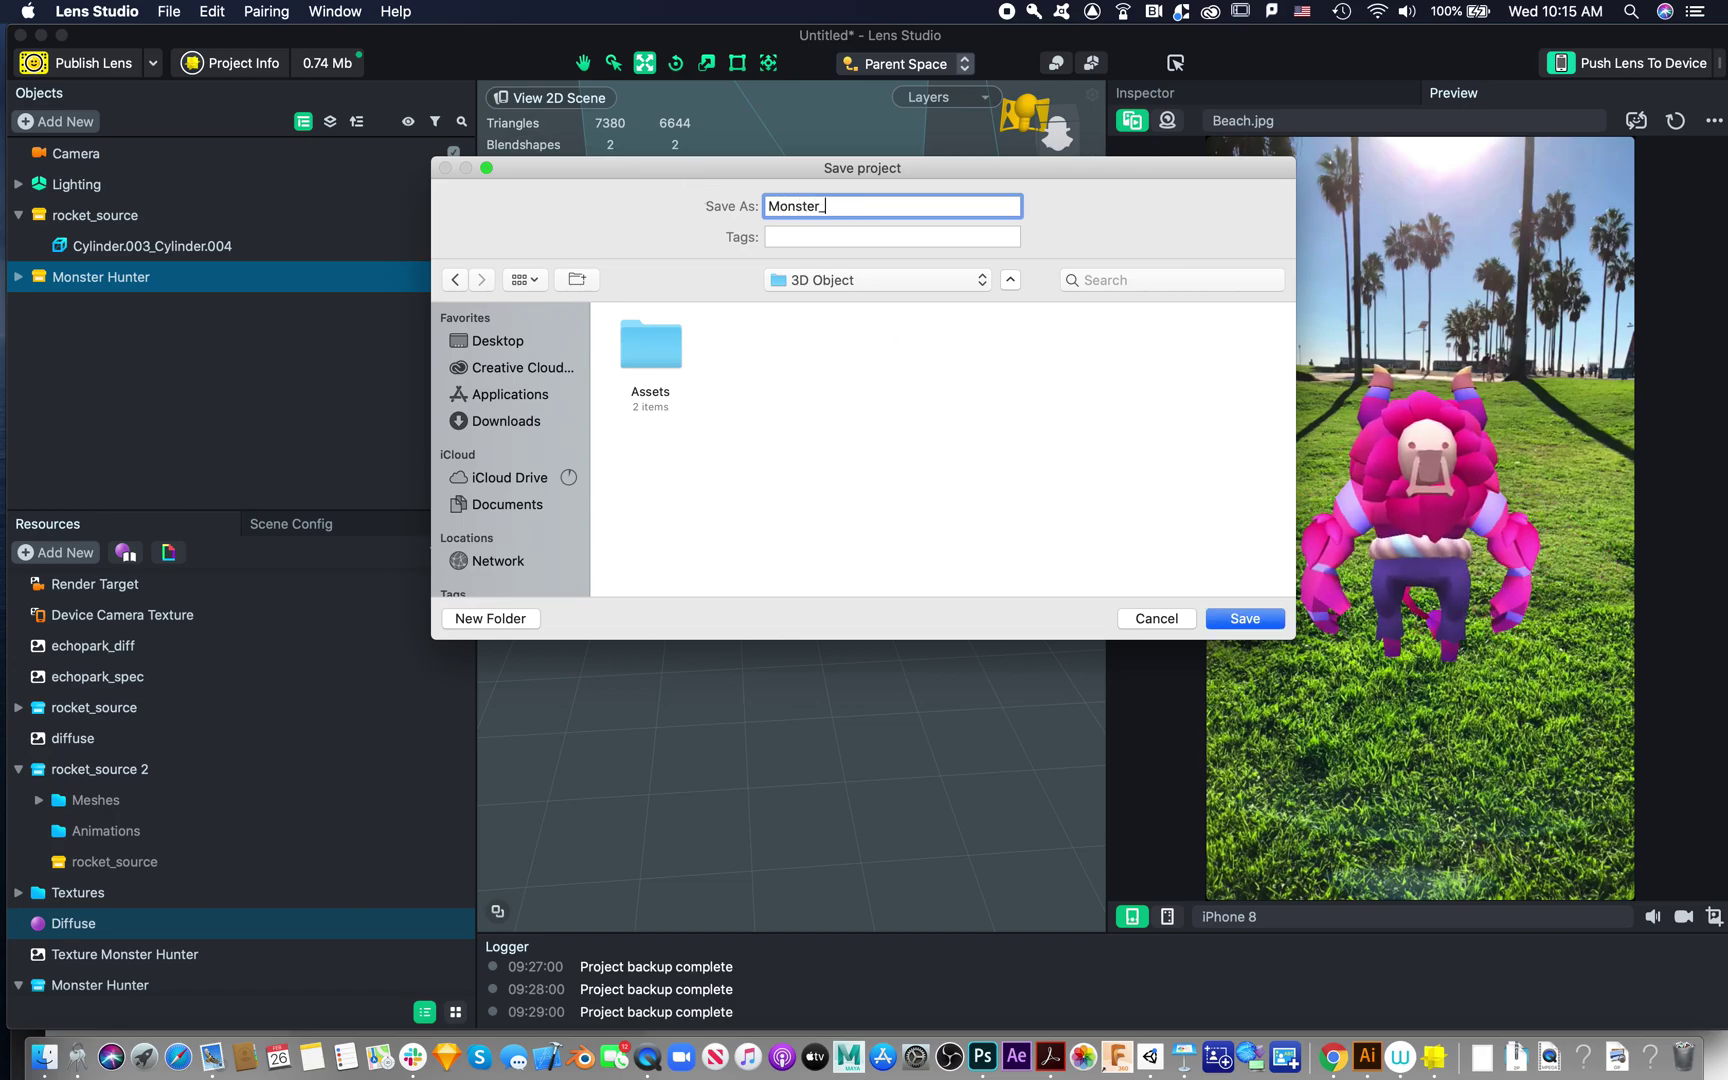
pyautogui.write('Demo')
pyautogui.click(1224, 614)
# Hide Lens Studio, move Chrome to the top, and open a new Finder window
pyautogui.press('super+h')
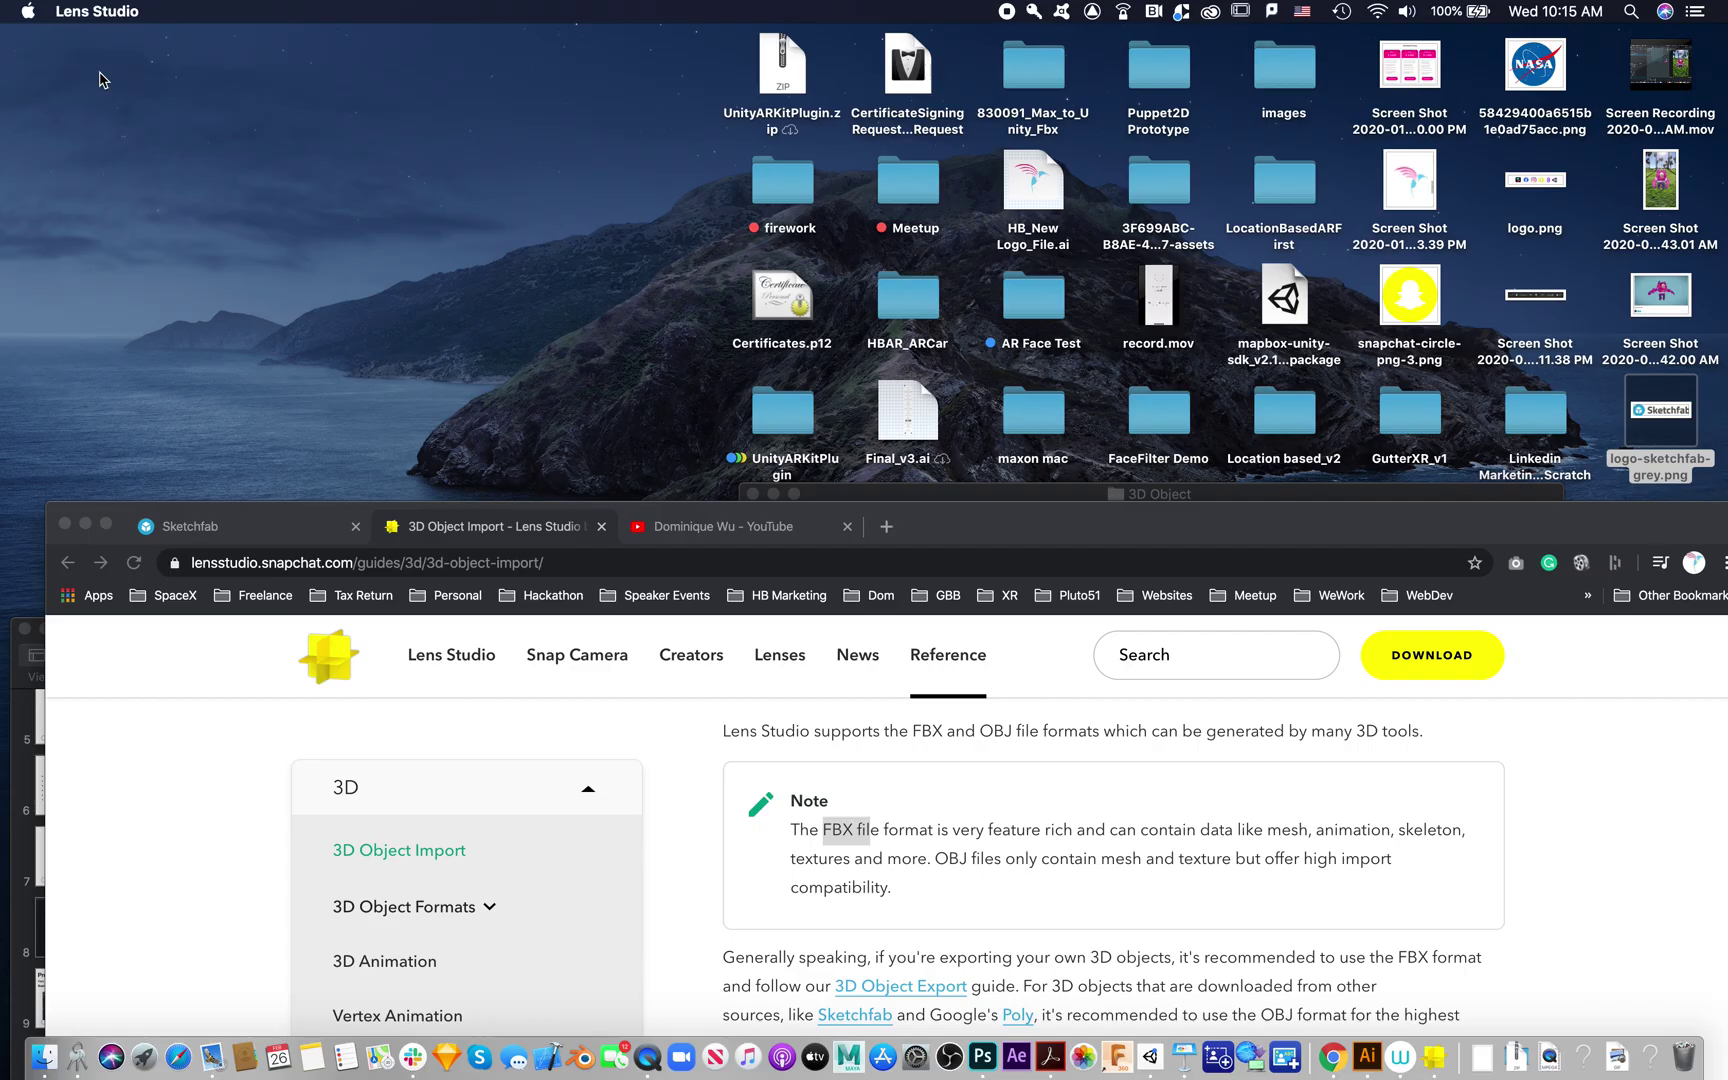
pyautogui.moveTo(960, 526); pyautogui.dragTo(951, 54)
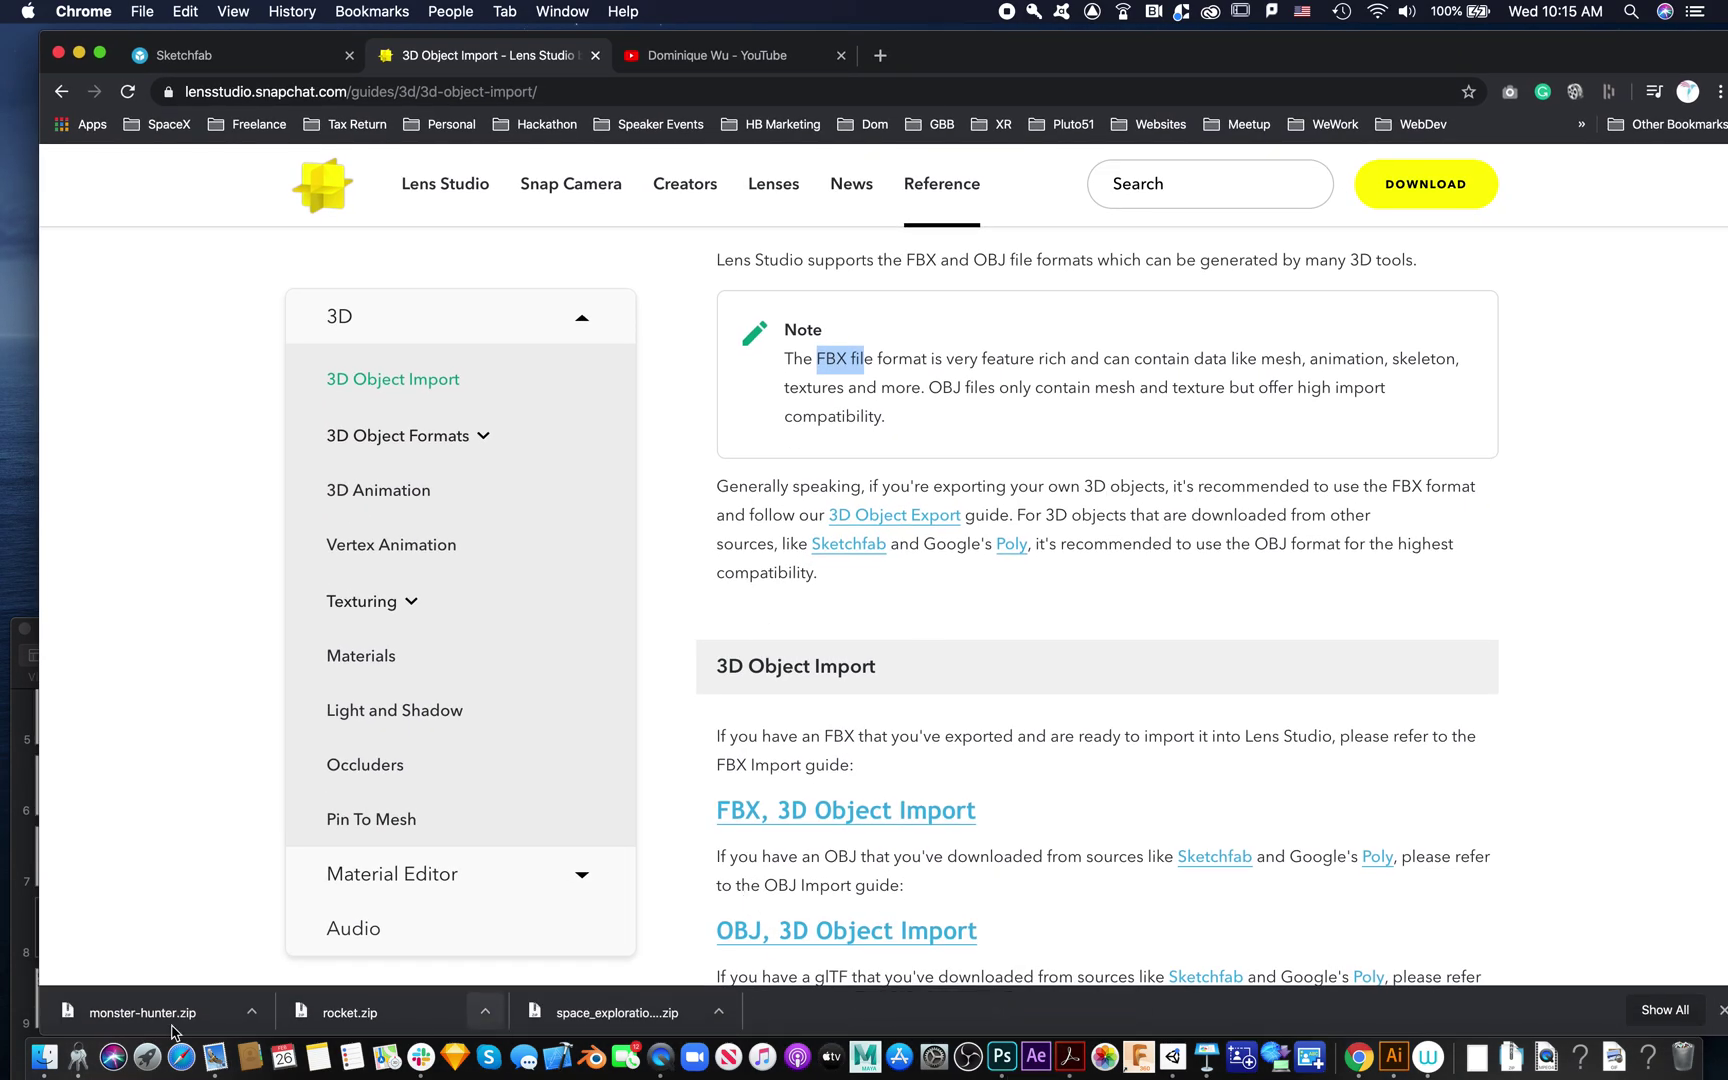
pyautogui.click(43, 1058)
pyautogui.click(130, 11)
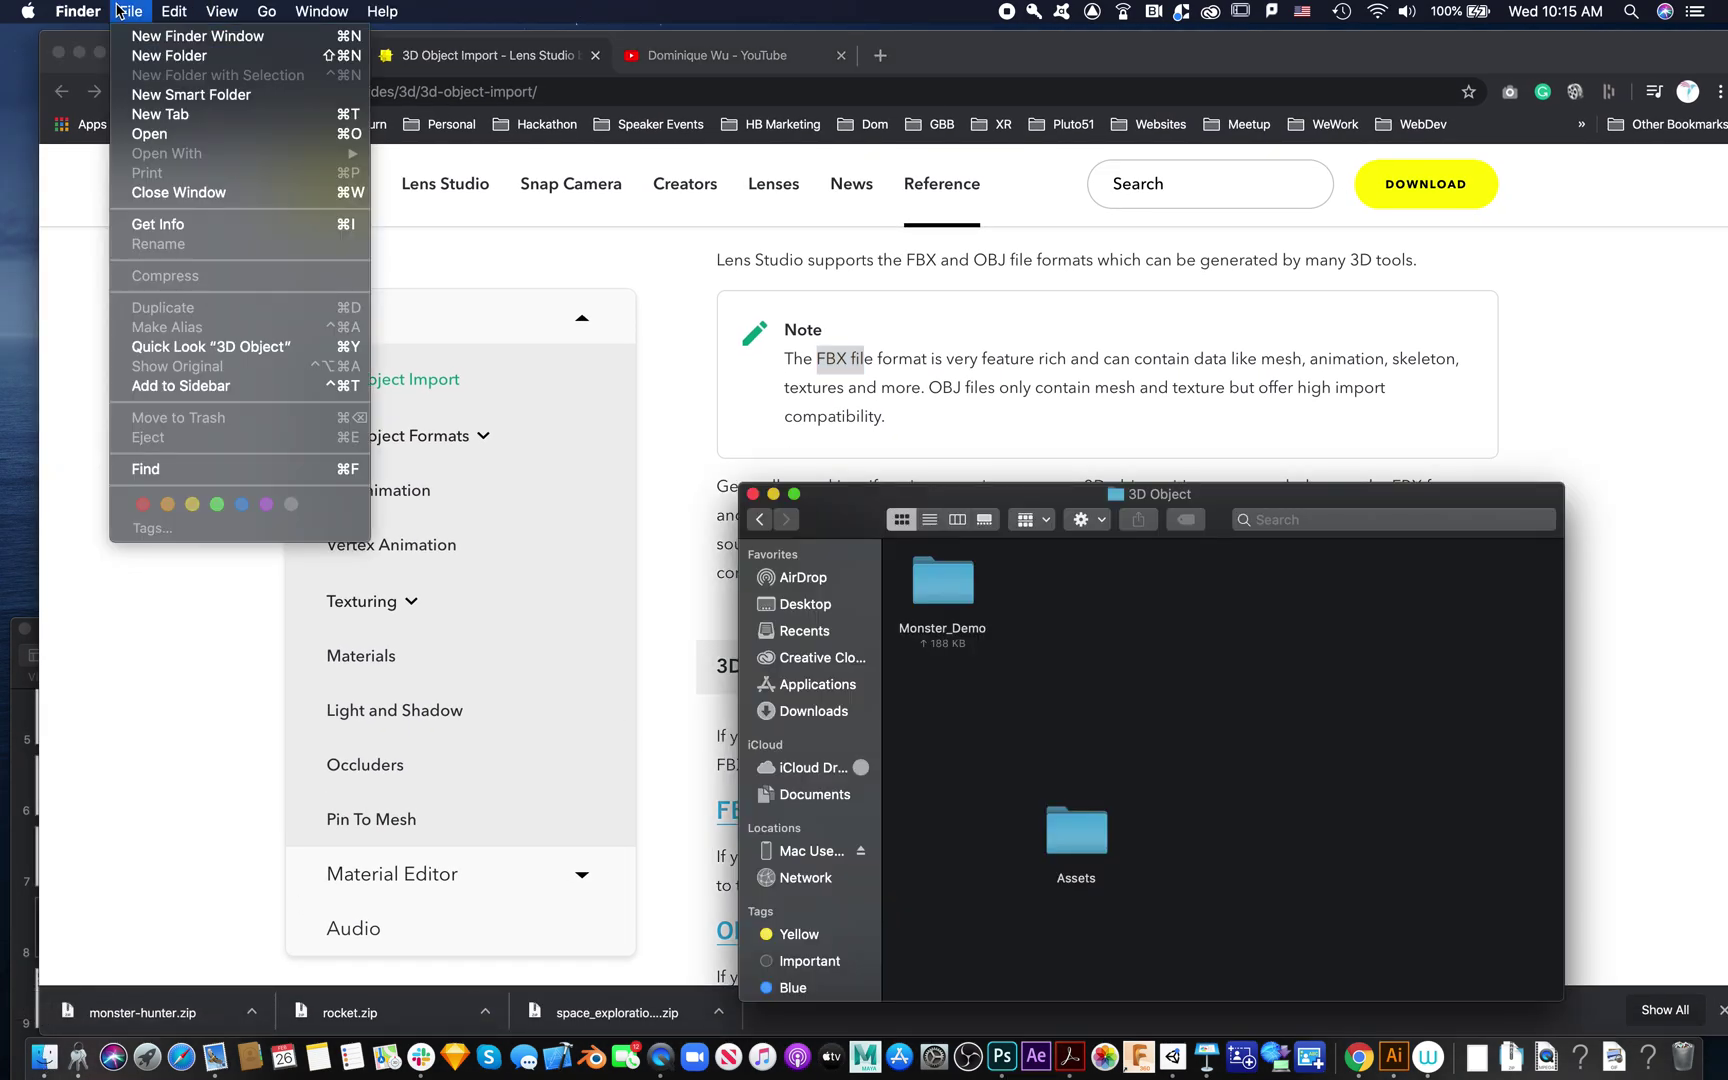
pyautogui.click(140, 38)
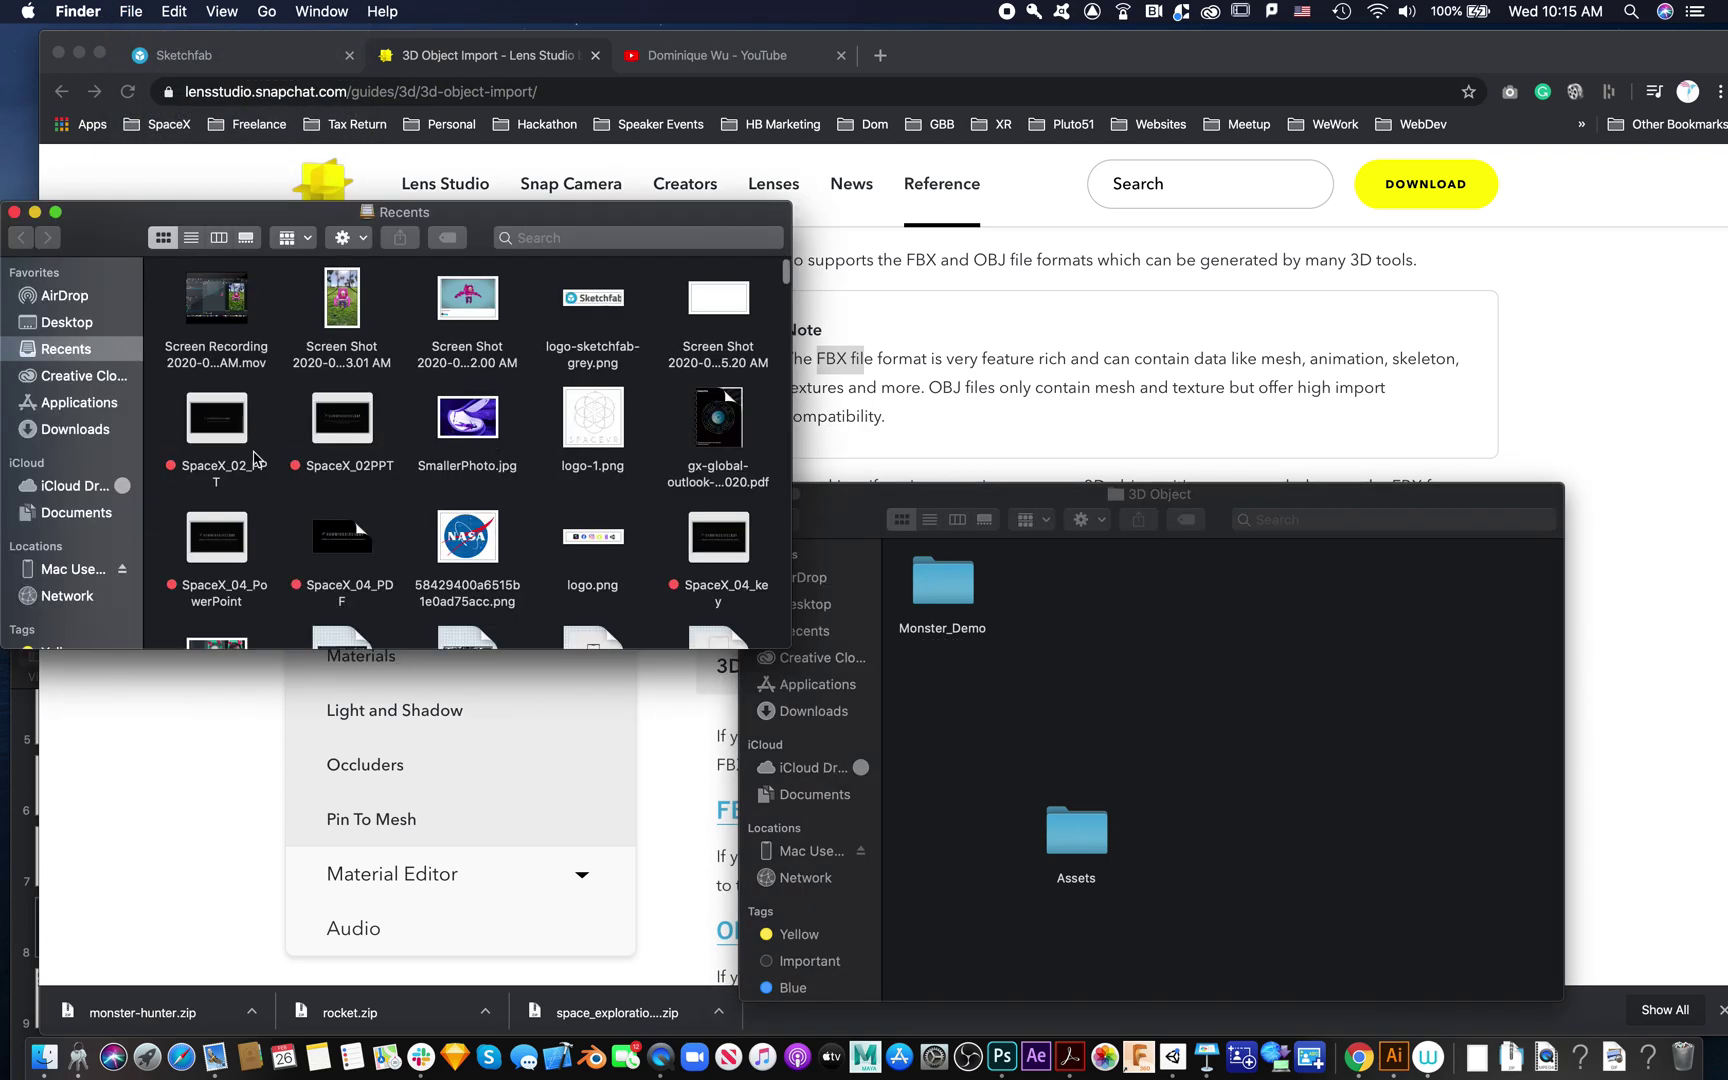
# Show the Applications folder in Finder and launch Lens Studio from it
pyautogui.click(78, 404)
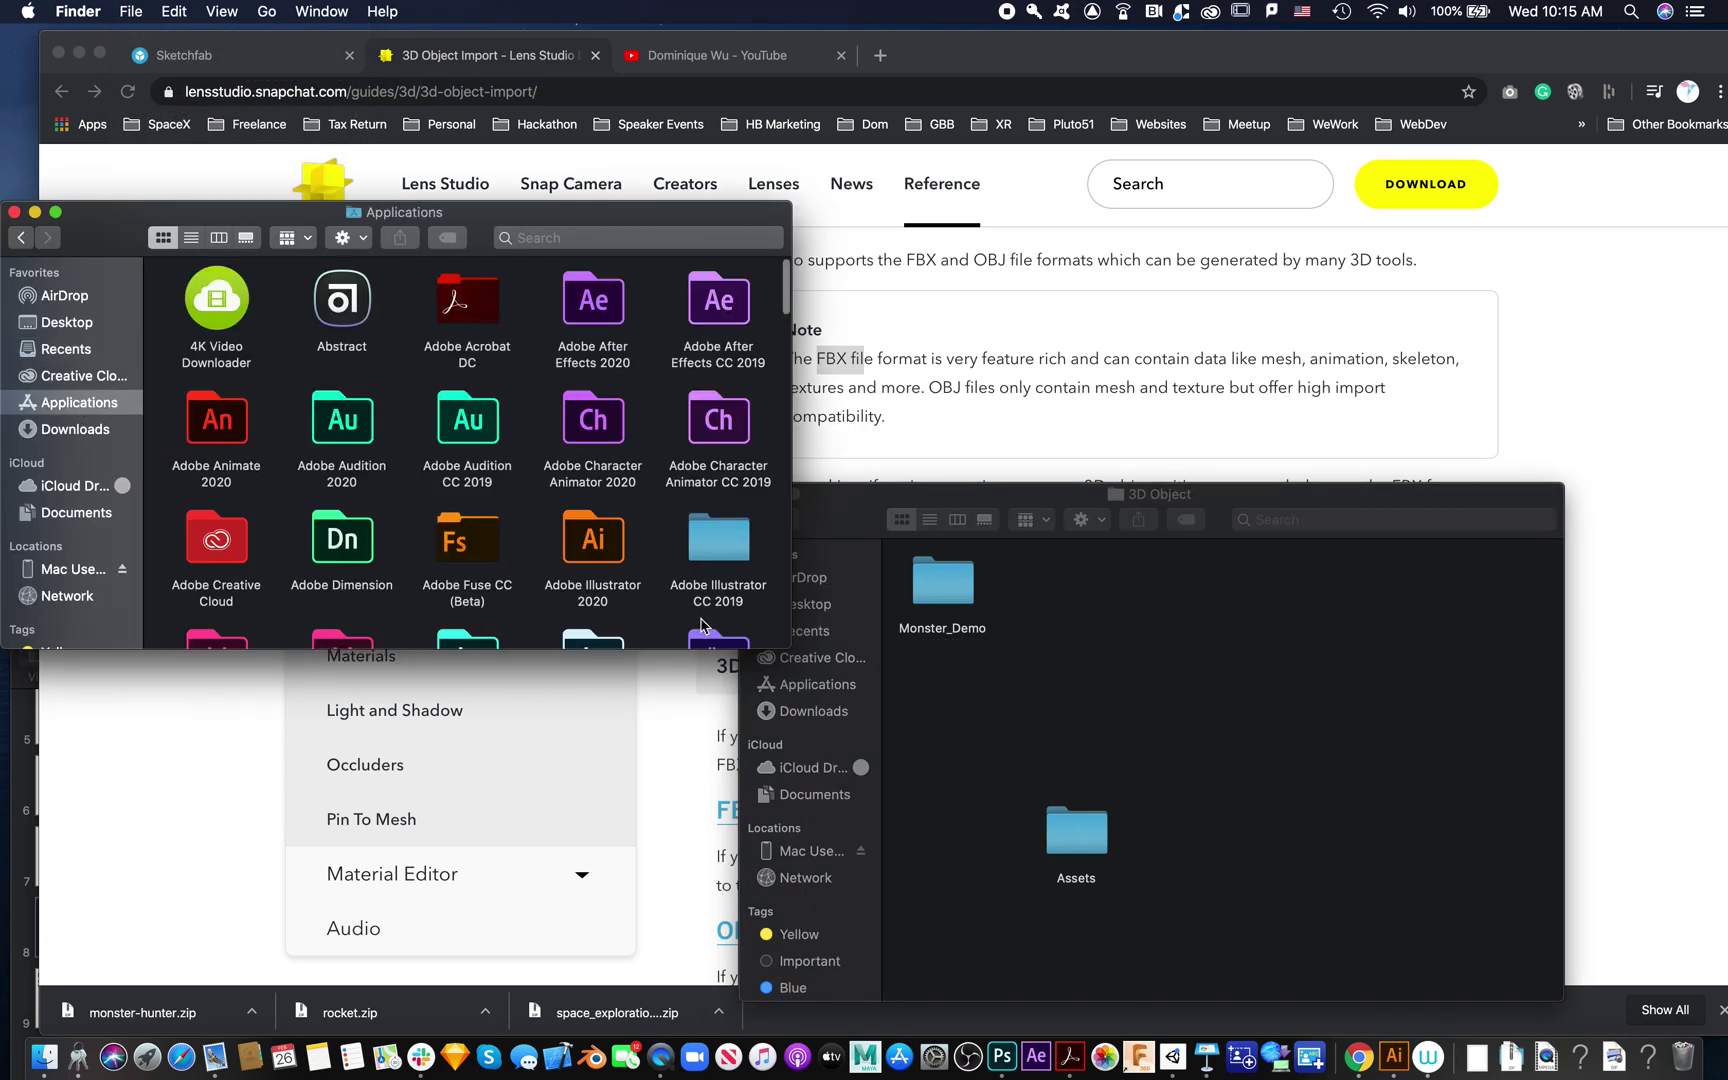
pyautogui.moveTo(803, 650); pyautogui.dragTo(1222, 853)
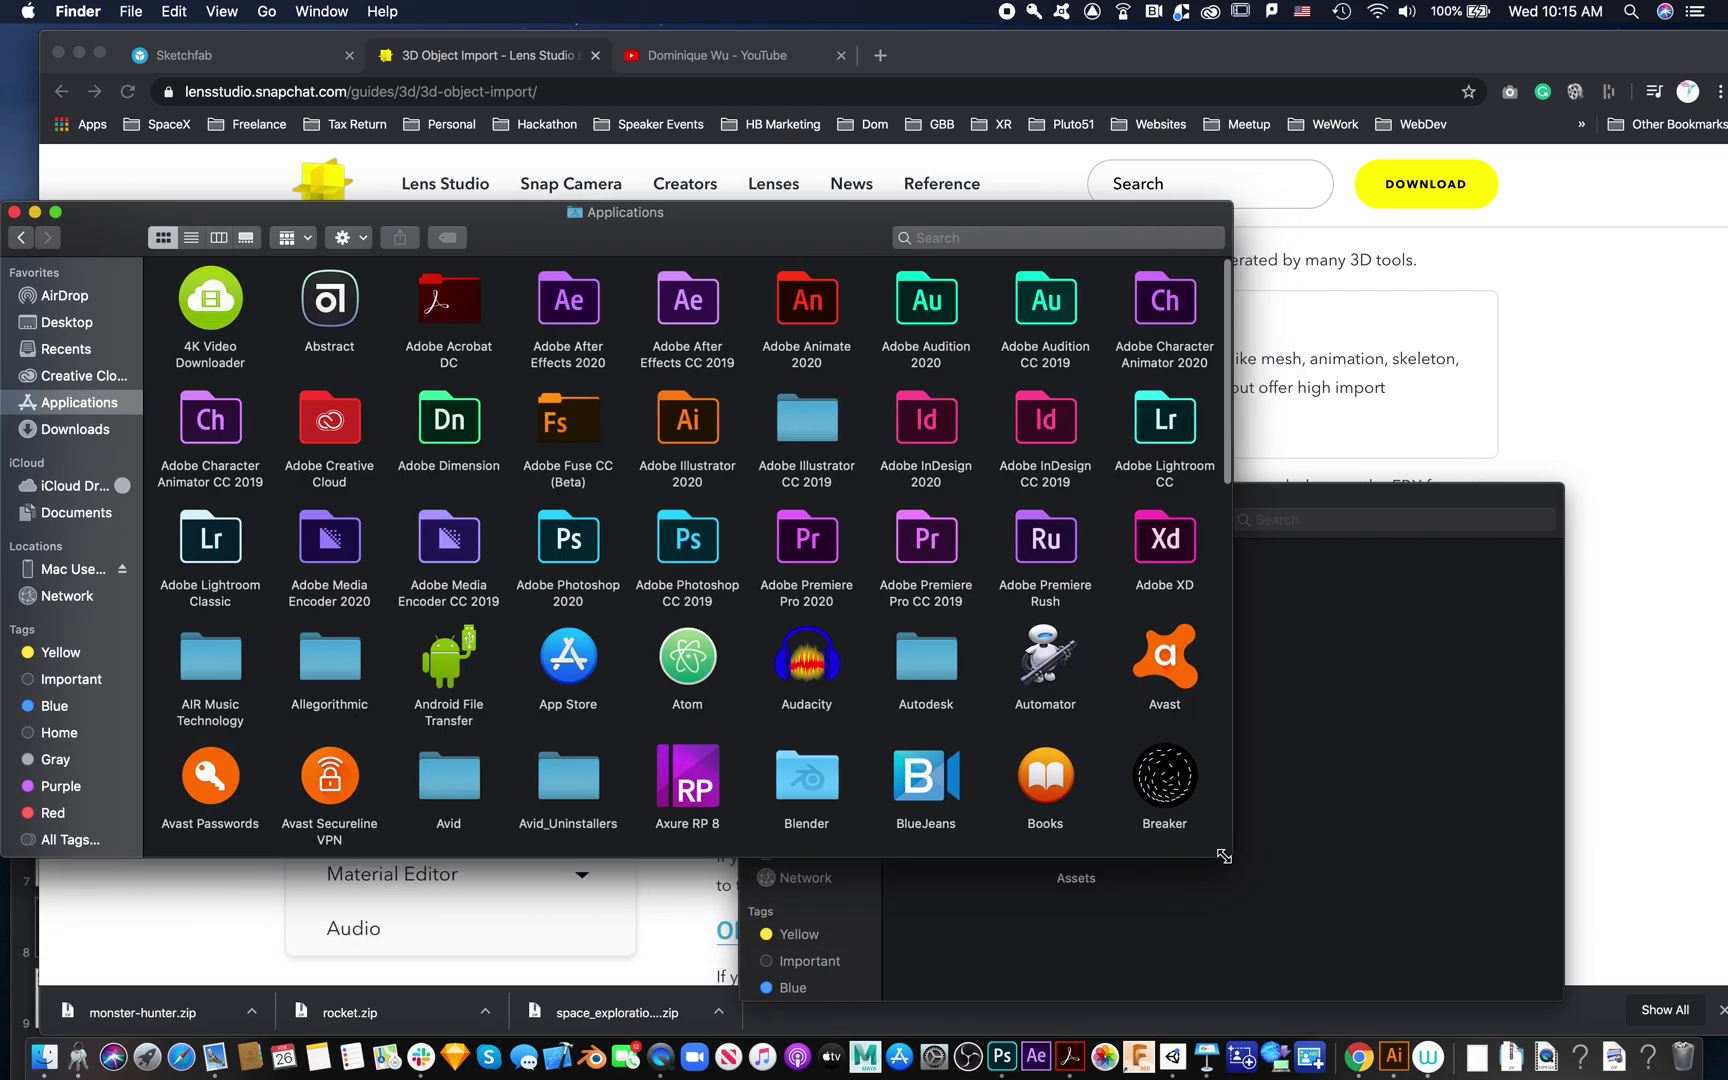
pyautogui.scroll(-5, 652, 585)
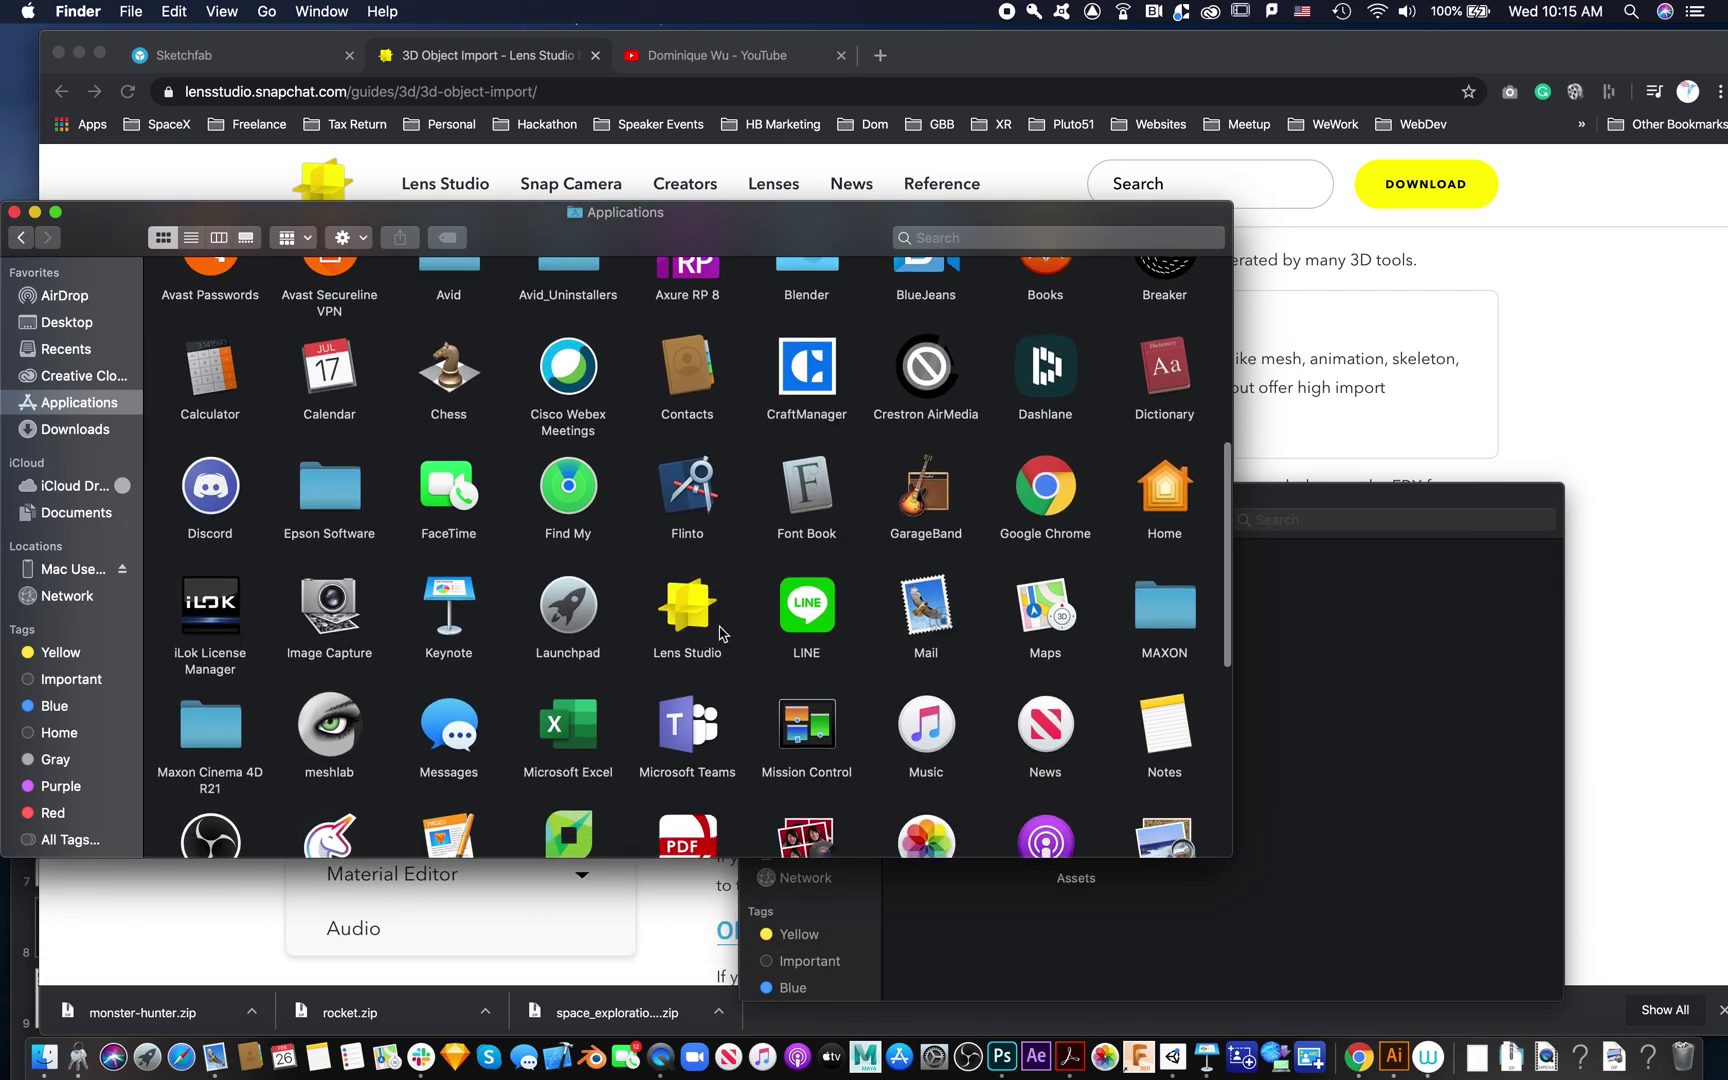
pyautogui.doubleClick(680, 612)
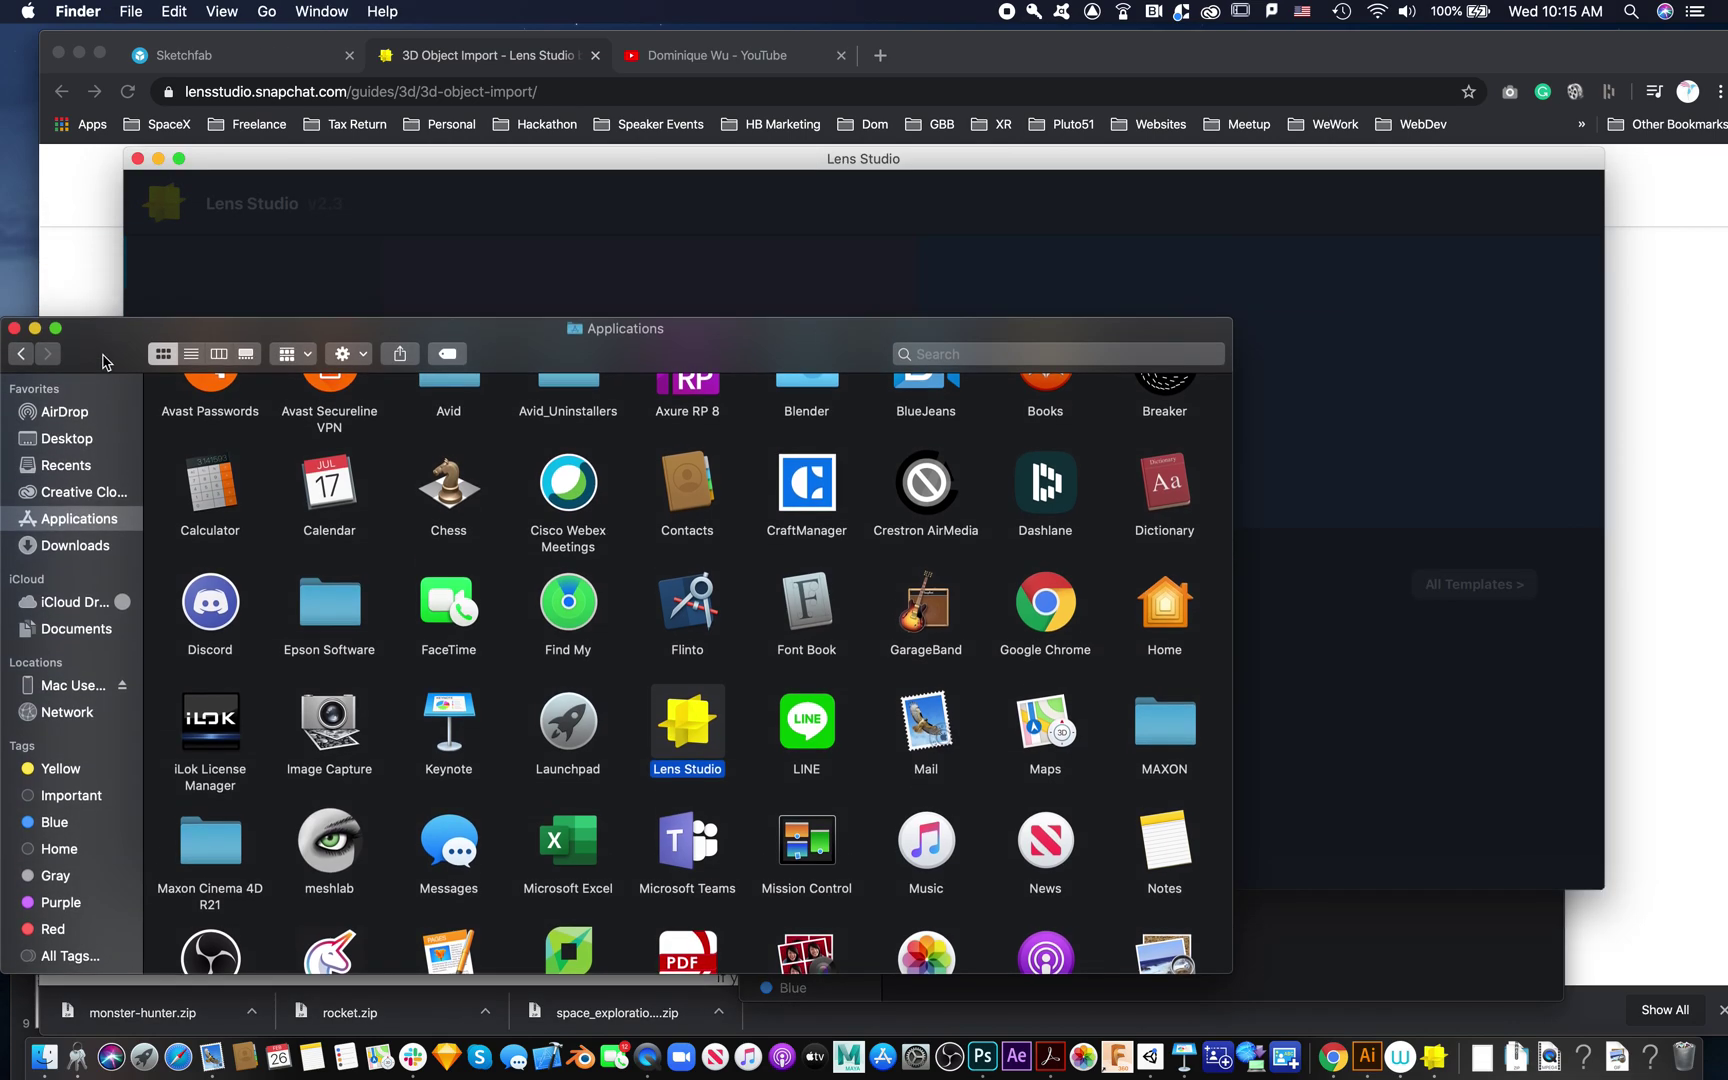
# Move Finder aside and create a new project from the Lens Studio home screen
pyautogui.moveTo(117, 238); pyautogui.dragTo(185, 936)
pyautogui.moveTo(480, 158); pyautogui.dragTo(483, 35)
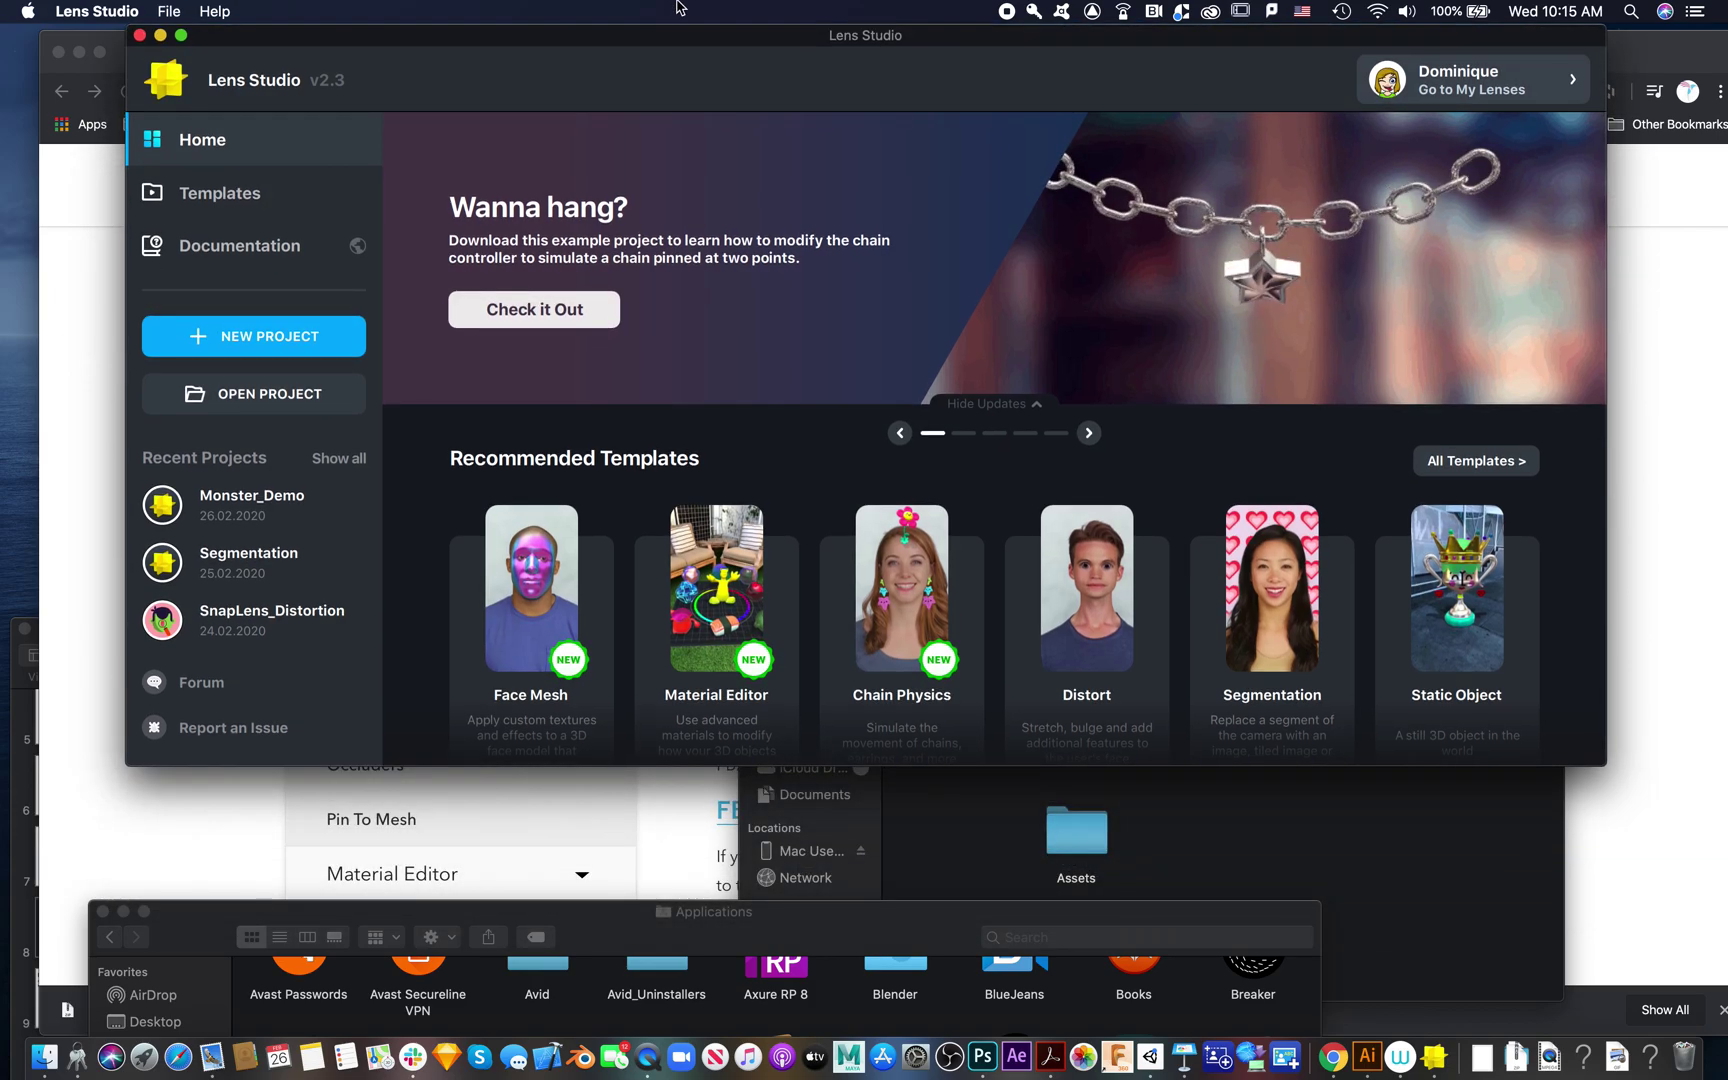
pyautogui.scroll(-2, 1449, 652)
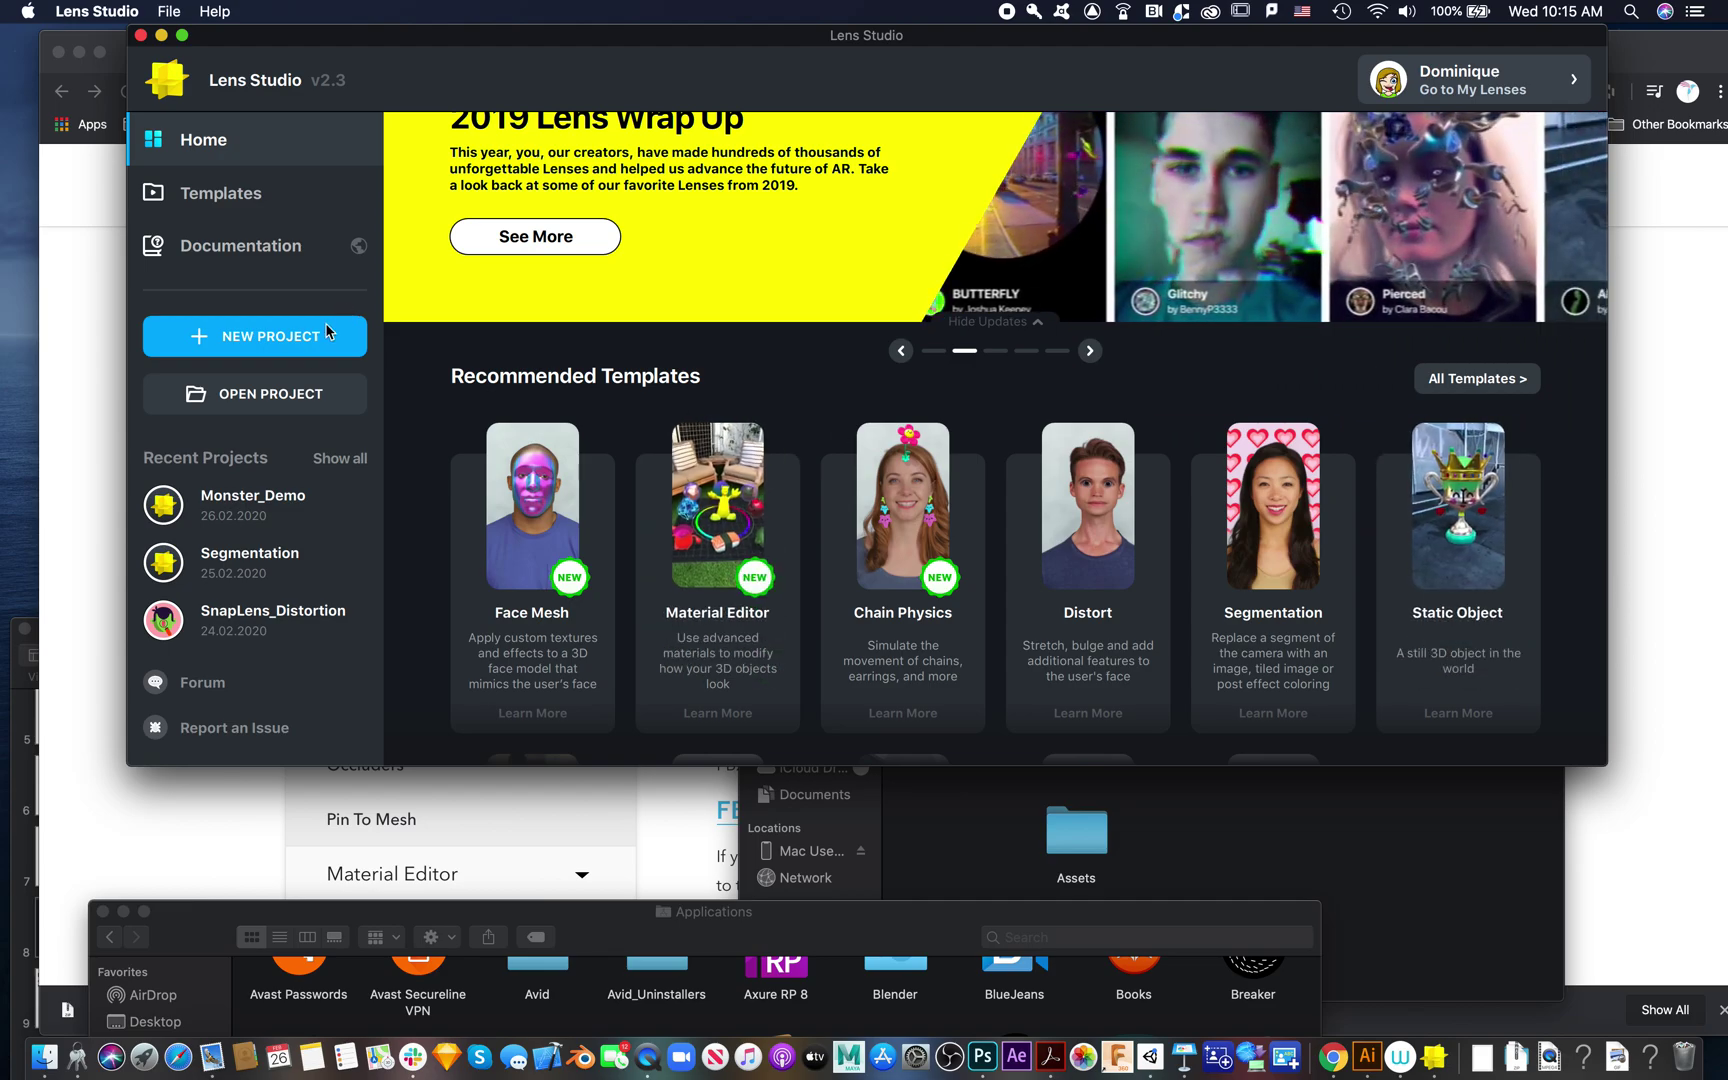
pyautogui.click(302, 345)
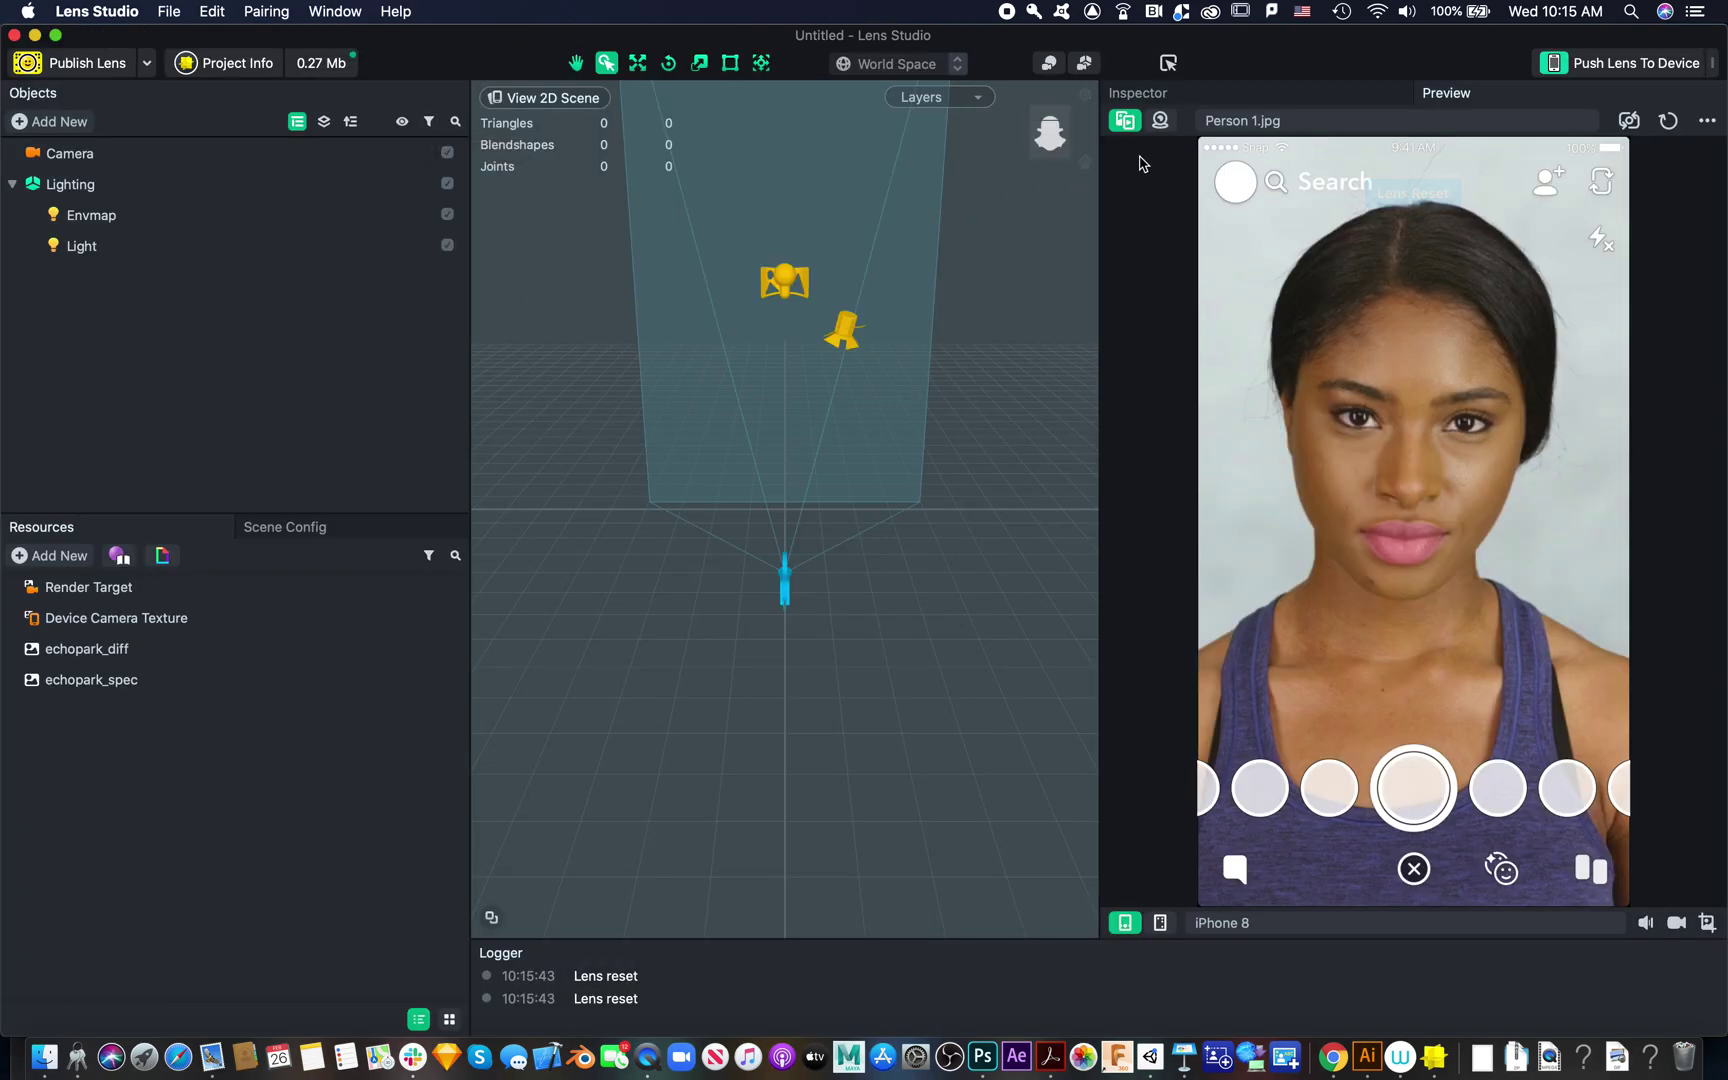
# Switch the preview to the live webcam, check the Add New resource list, then return to Chrome
pyautogui.click(1161, 121)
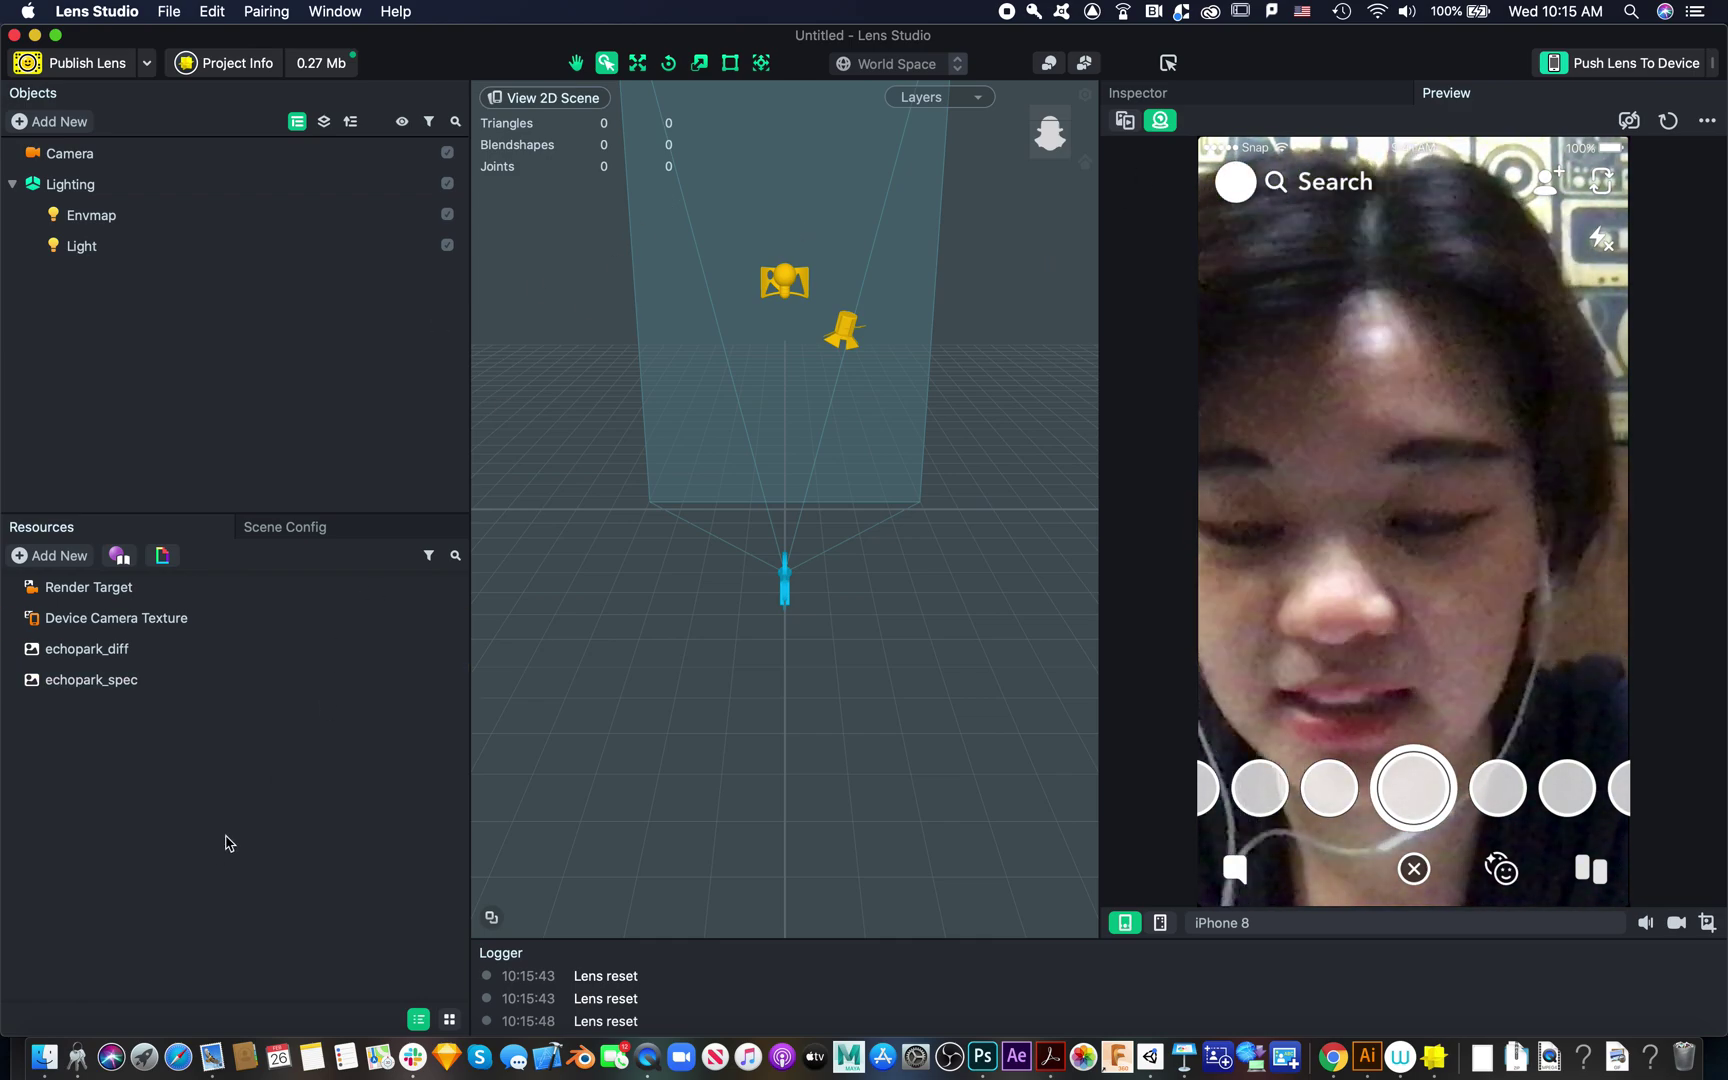
pyautogui.click(68, 560)
pyautogui.click(733, 1022)
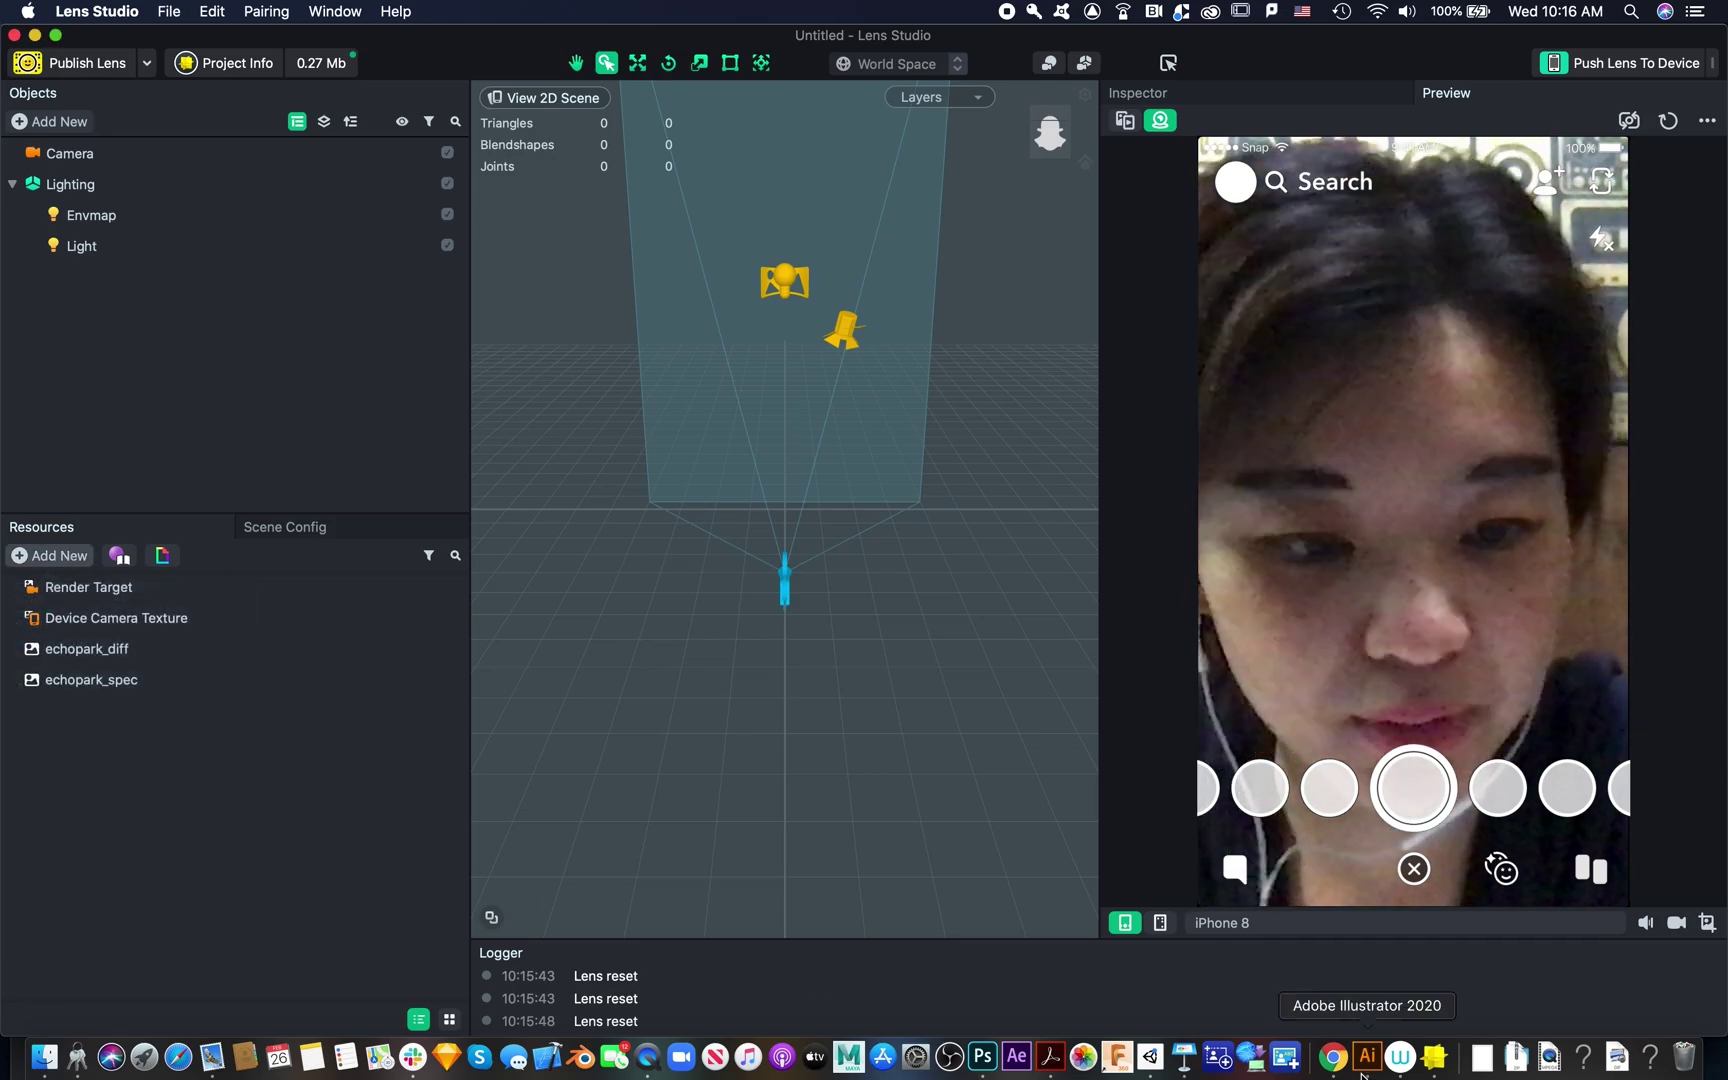
pyautogui.click(1330, 1058)
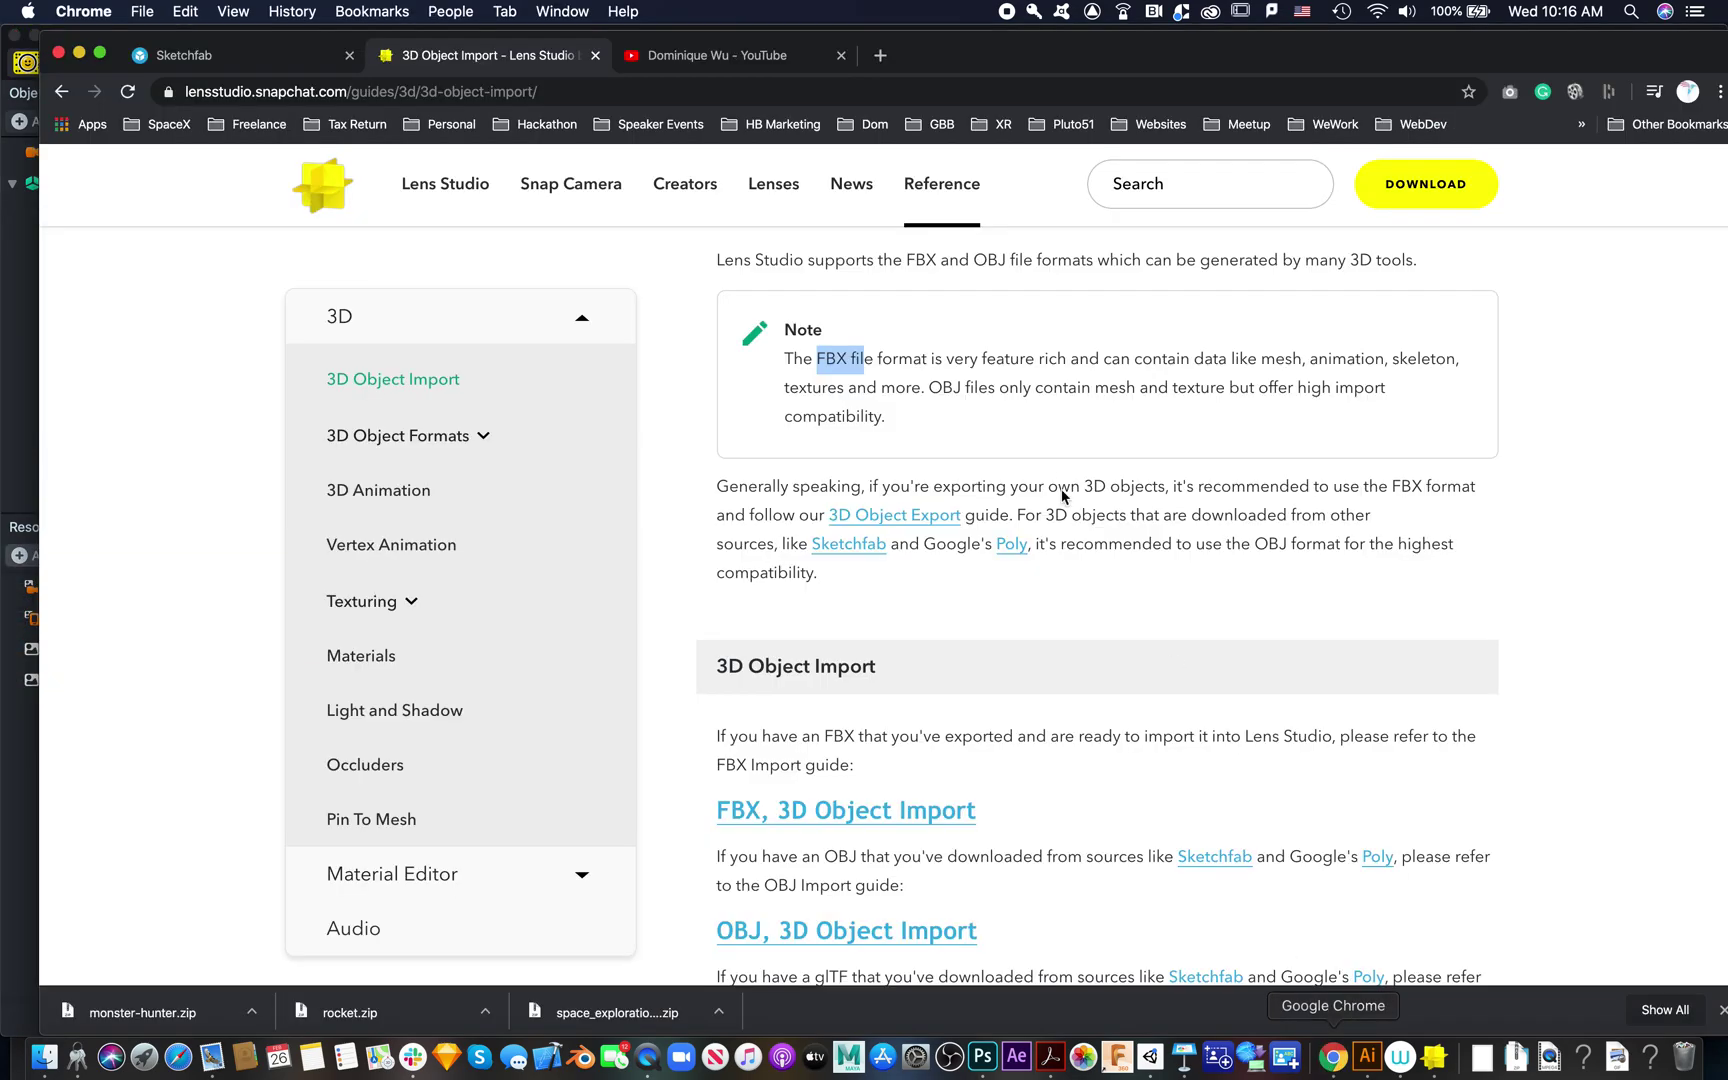
# Switch to the Sketchfab tab and scroll through the 'monster' search results
pyautogui.click(230, 60)
pyautogui.scroll(15, 328, 762)
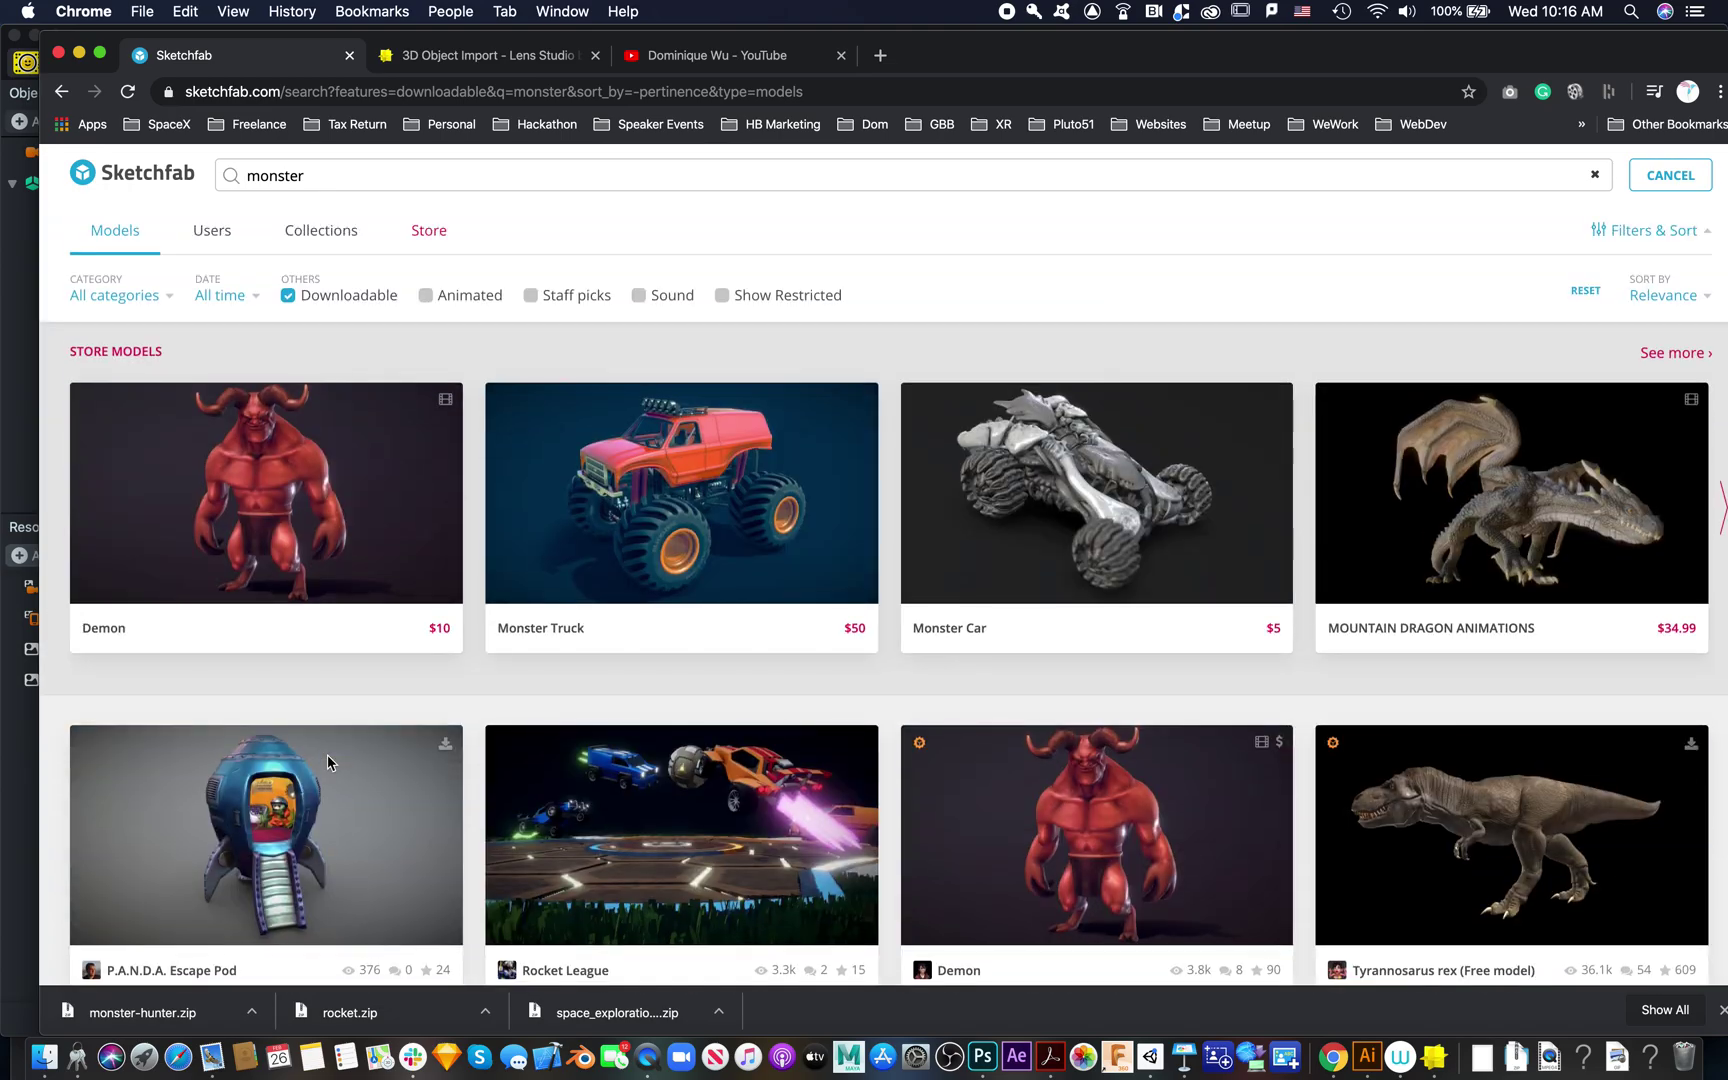
pyautogui.scroll(-4, 328, 762)
pyautogui.scroll(4, 328, 762)
pyautogui.scroll(-5, 328, 762)
pyautogui.scroll(5, 328, 762)
pyautogui.scroll(-2, 328, 762)
pyautogui.scroll(2, 328, 762)
pyautogui.scroll(-4, 830, 612)
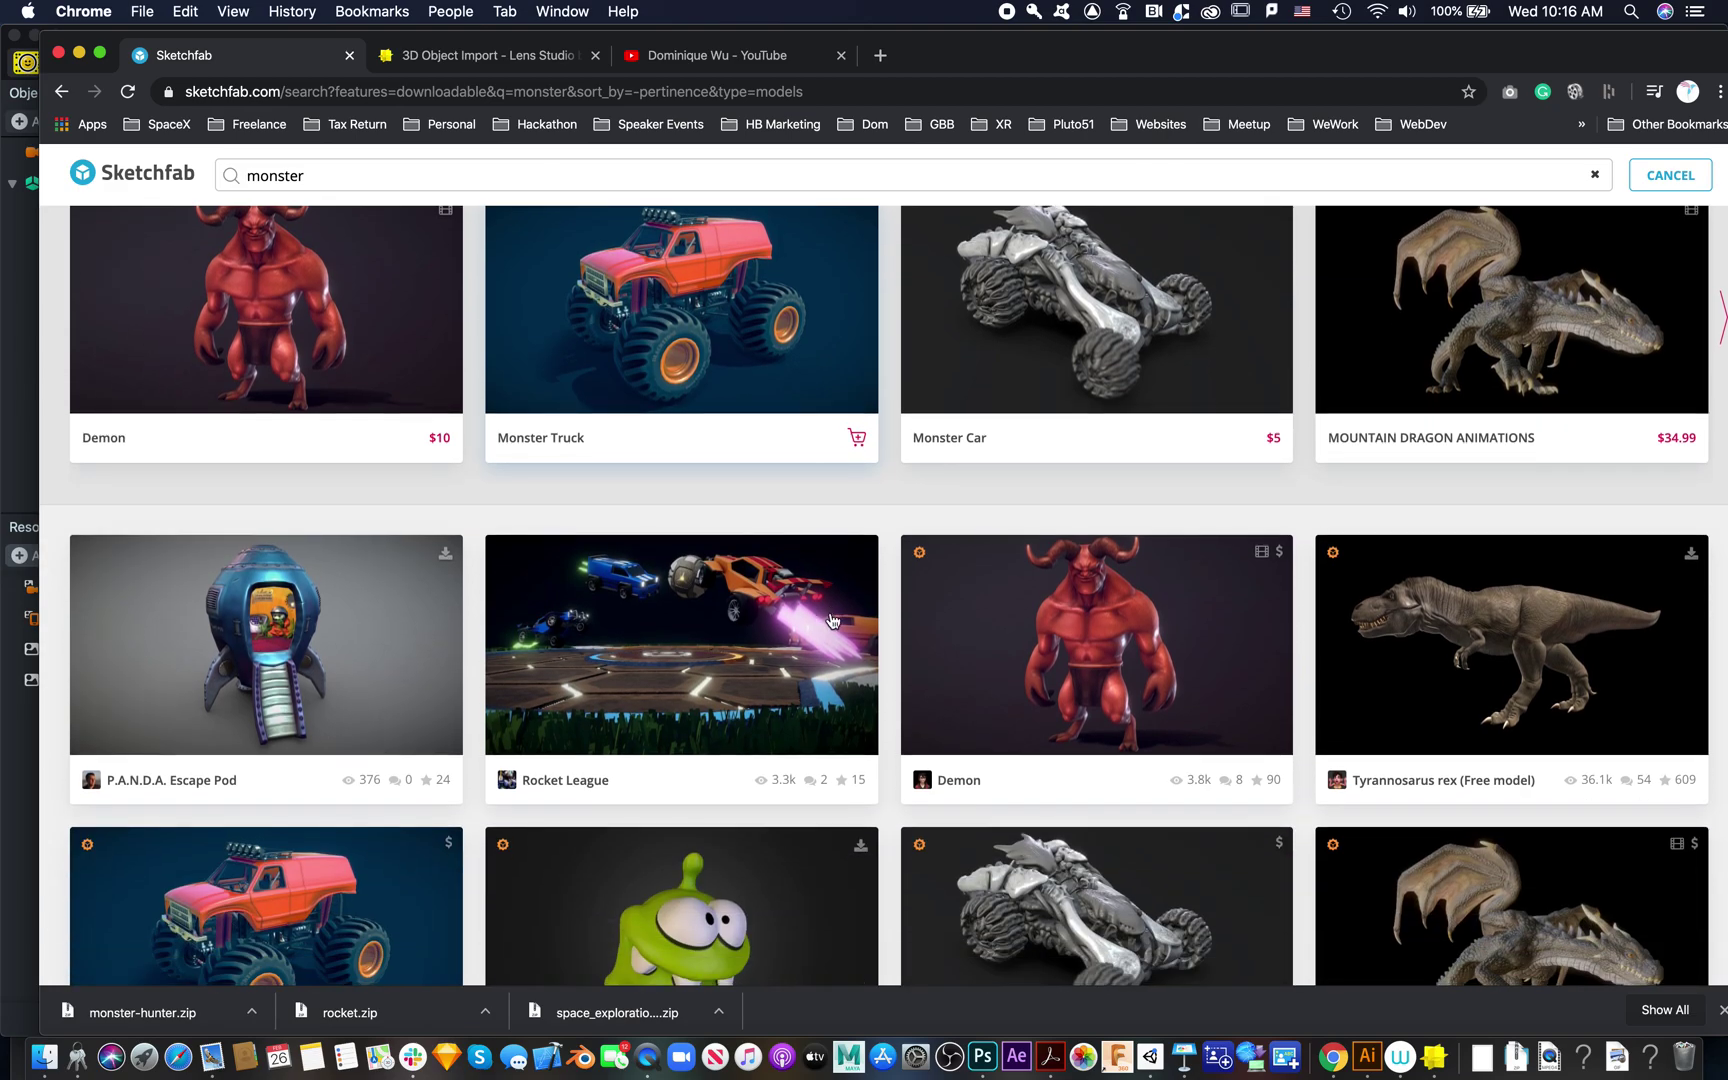
pyautogui.scroll(4, 830, 620)
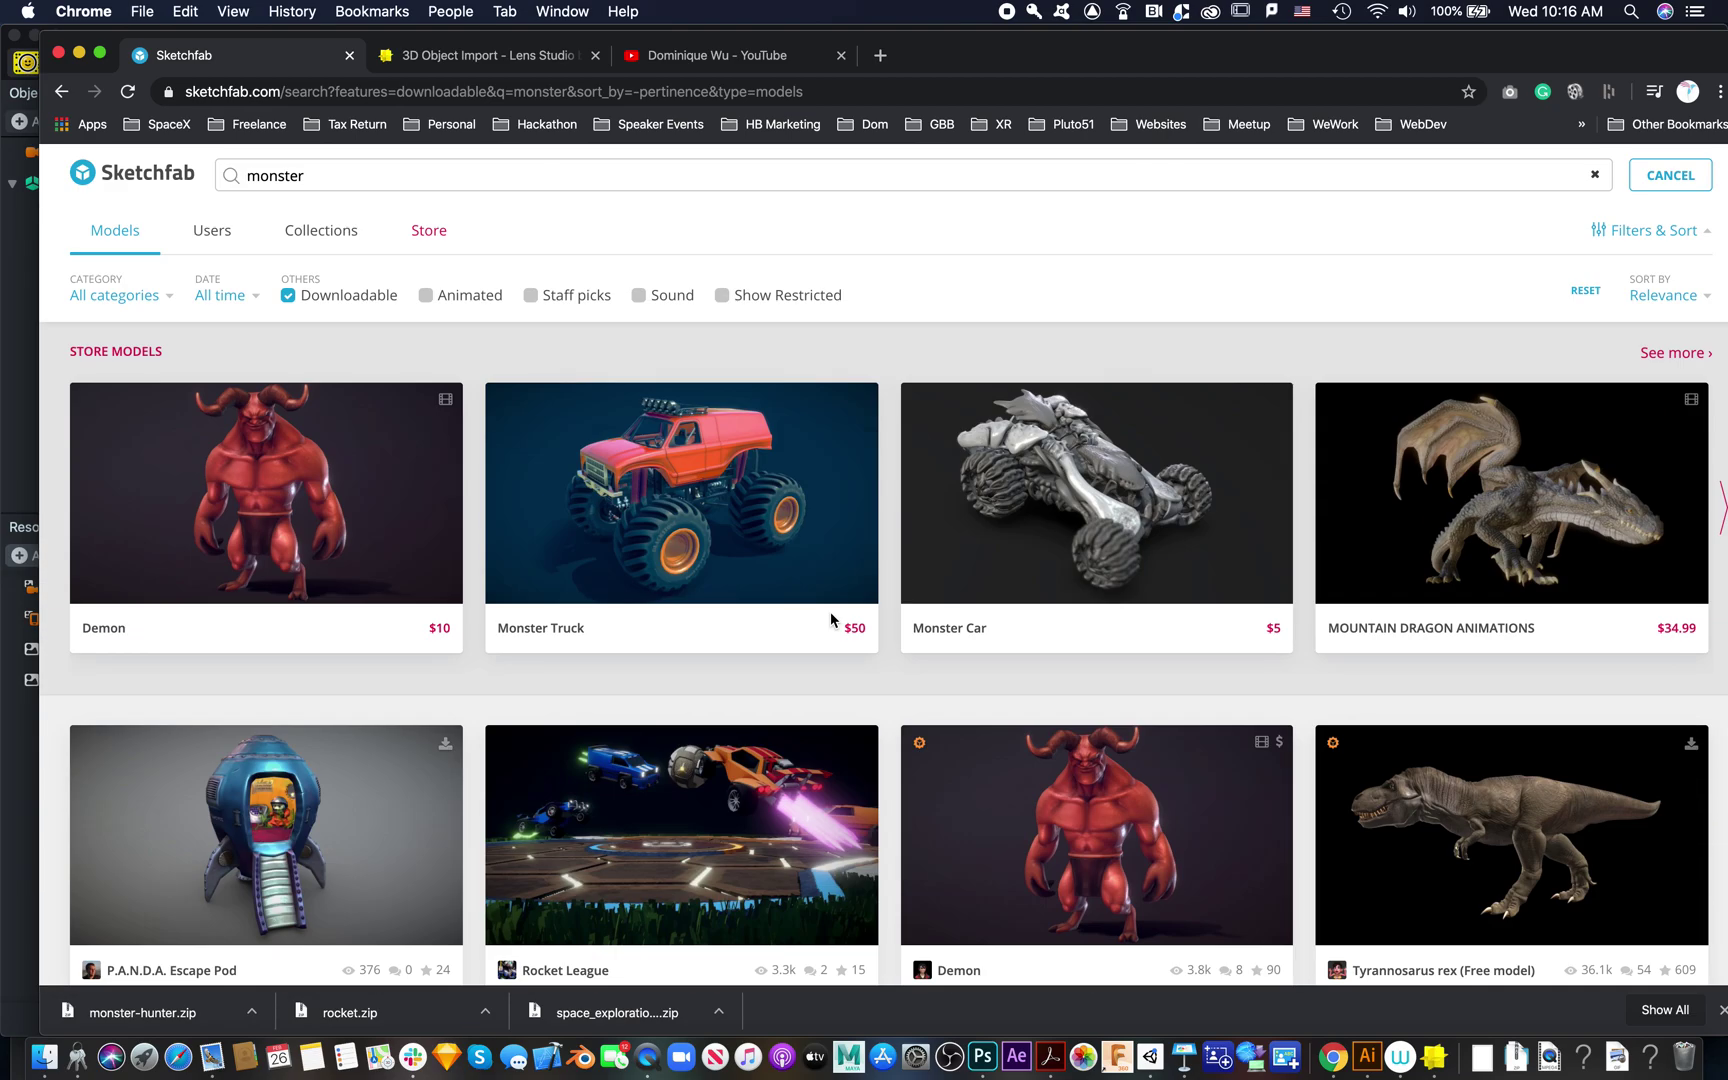
pyautogui.scroll(-5, 830, 620)
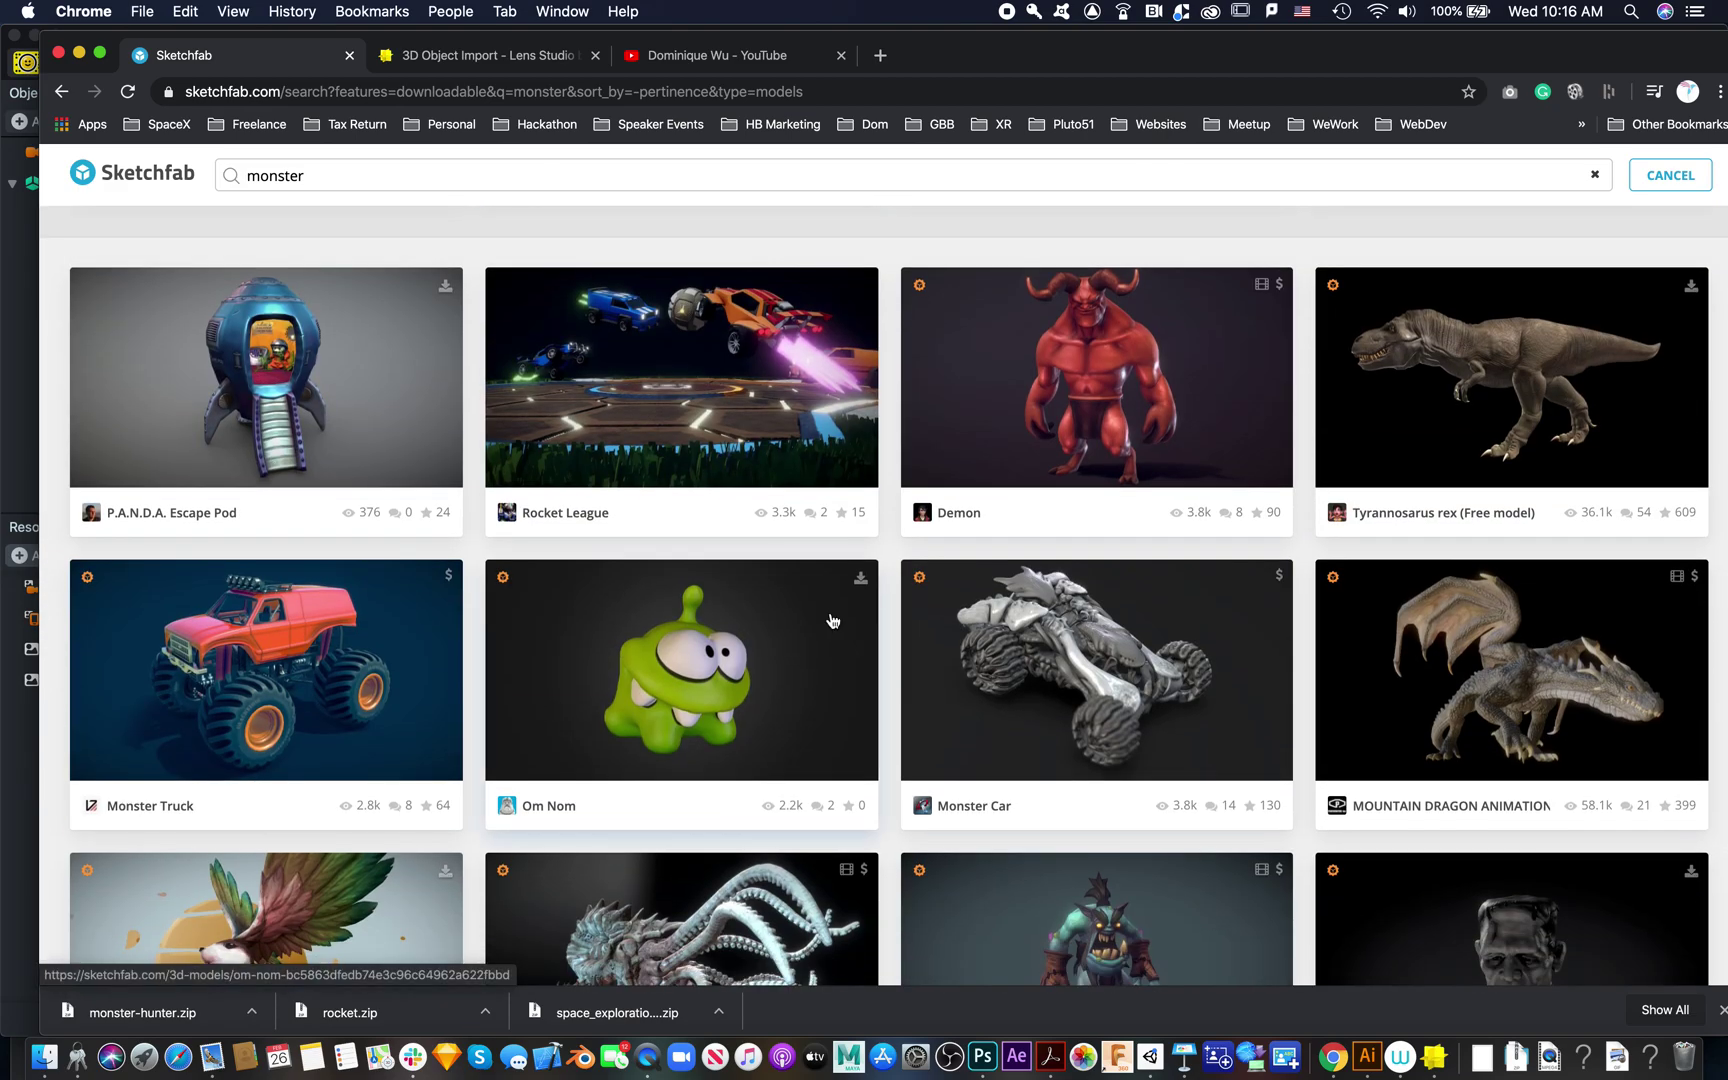
pyautogui.scroll(5, 830, 618)
pyautogui.scroll(-4, 830, 618)
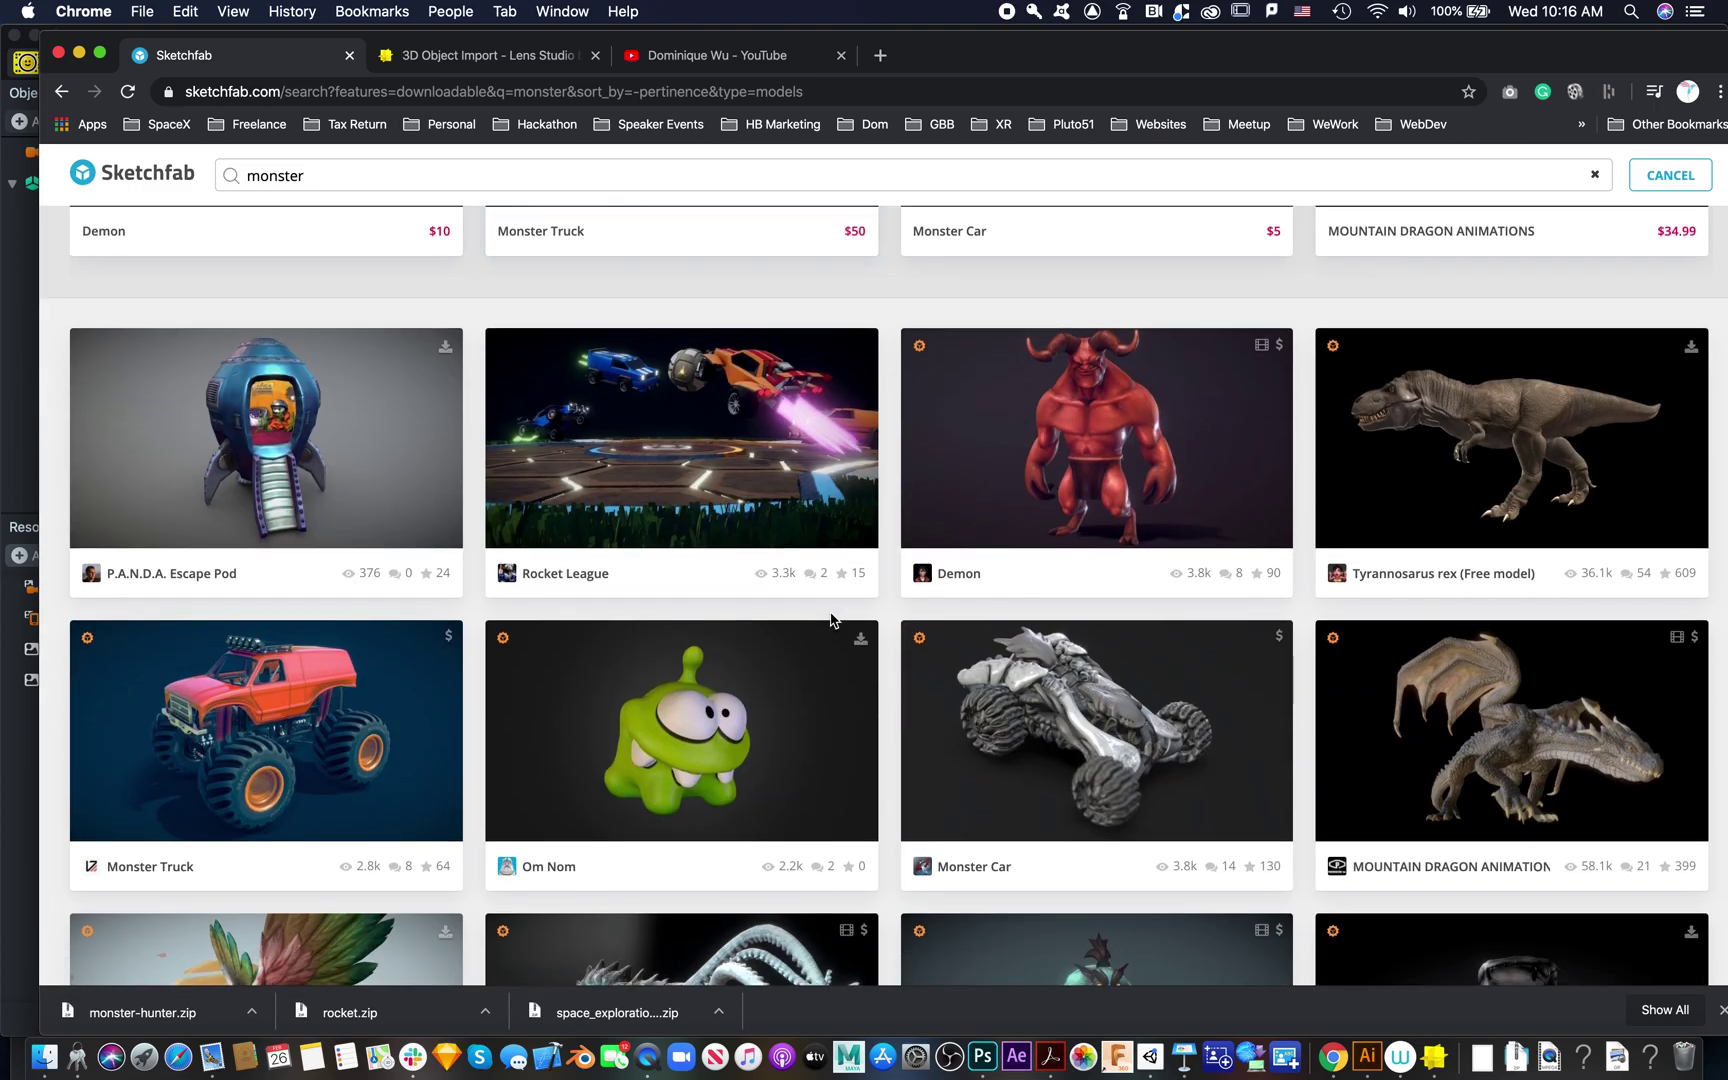
pyautogui.scroll(4, 830, 620)
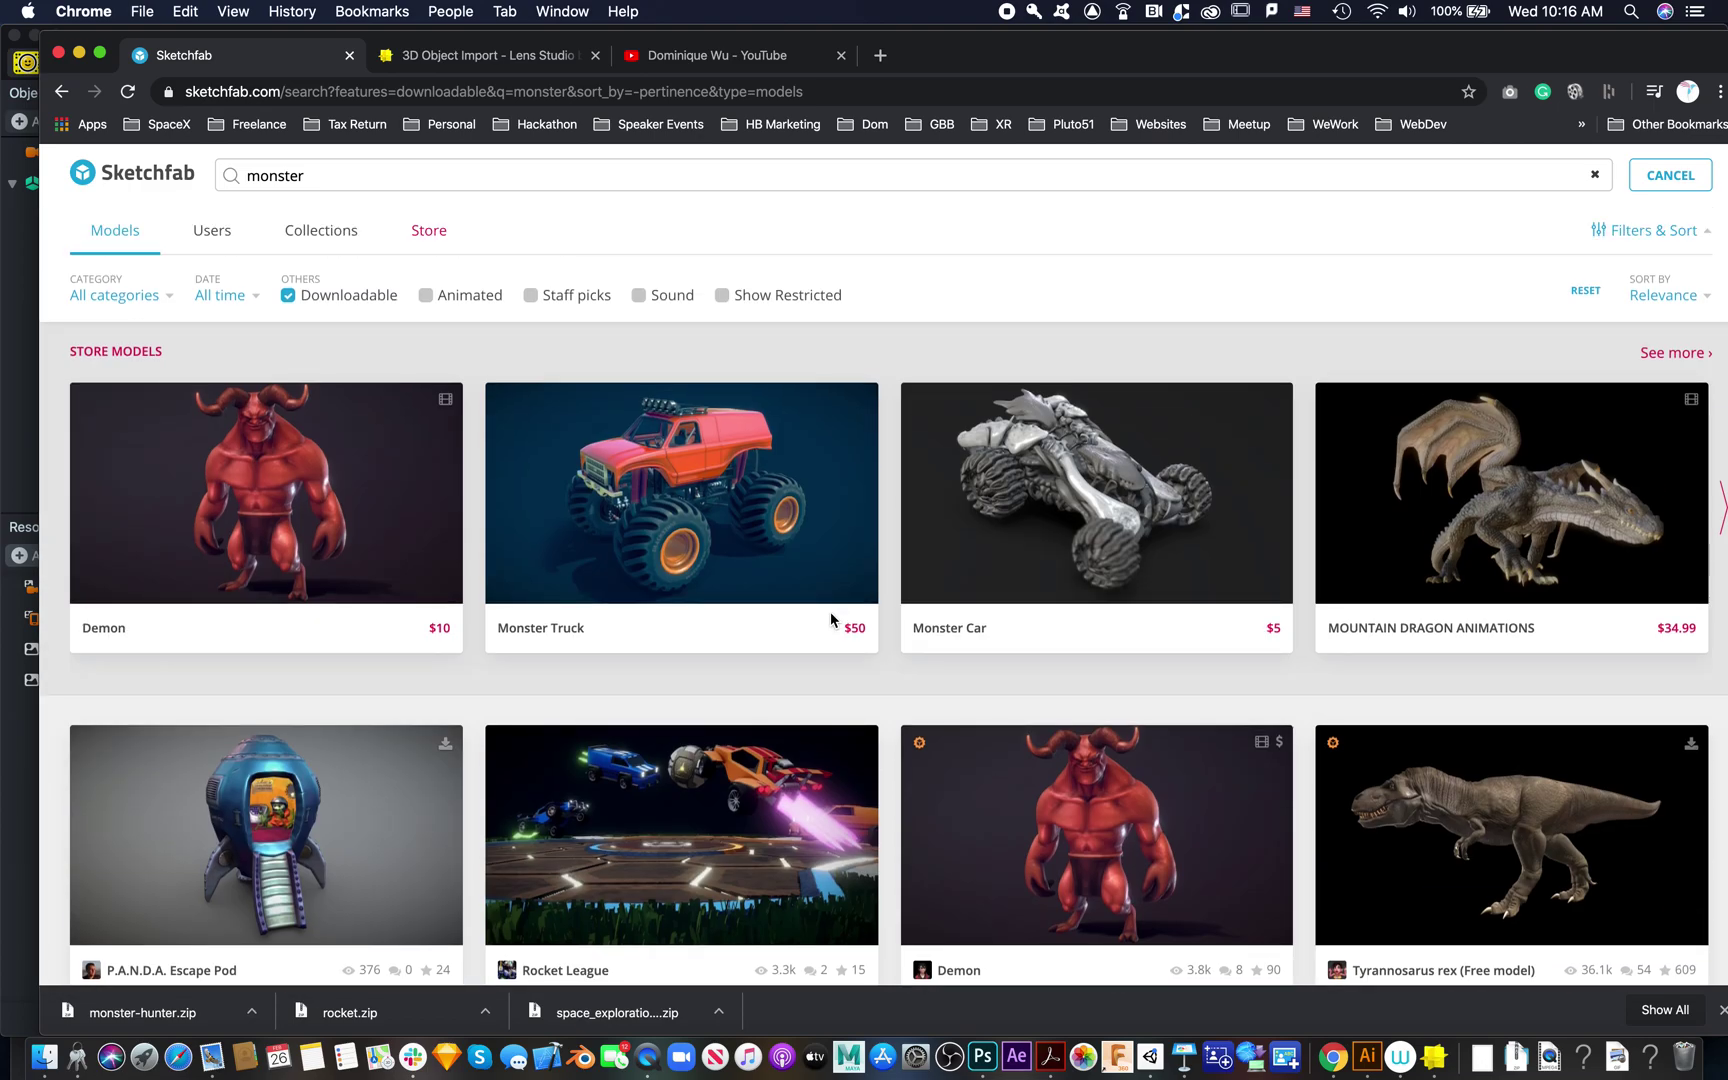
pyautogui.scroll(-5, 830, 620)
pyautogui.scroll(5, 830, 619)
# Select the 'monster' search term, then scroll down and open the Monster Hunter model page
pyautogui.moveTo(330, 173); pyautogui.dragTo(236, 180)
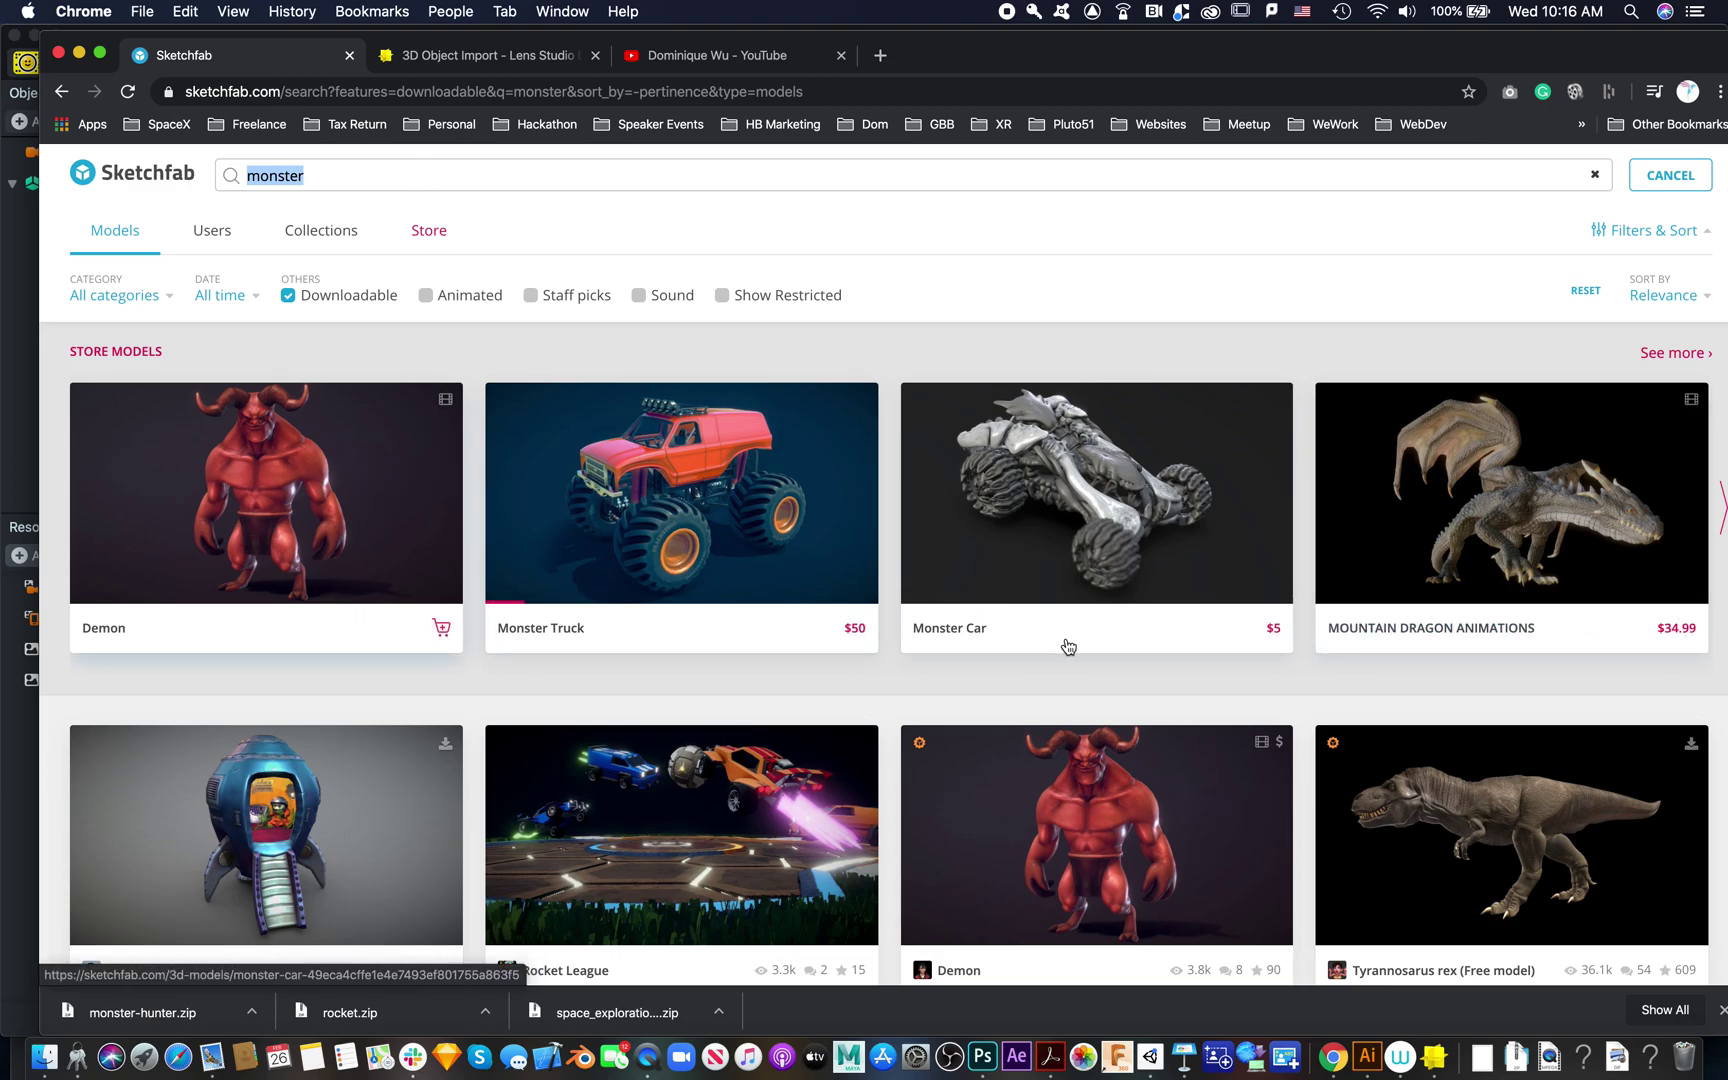
pyautogui.click(486, 173)
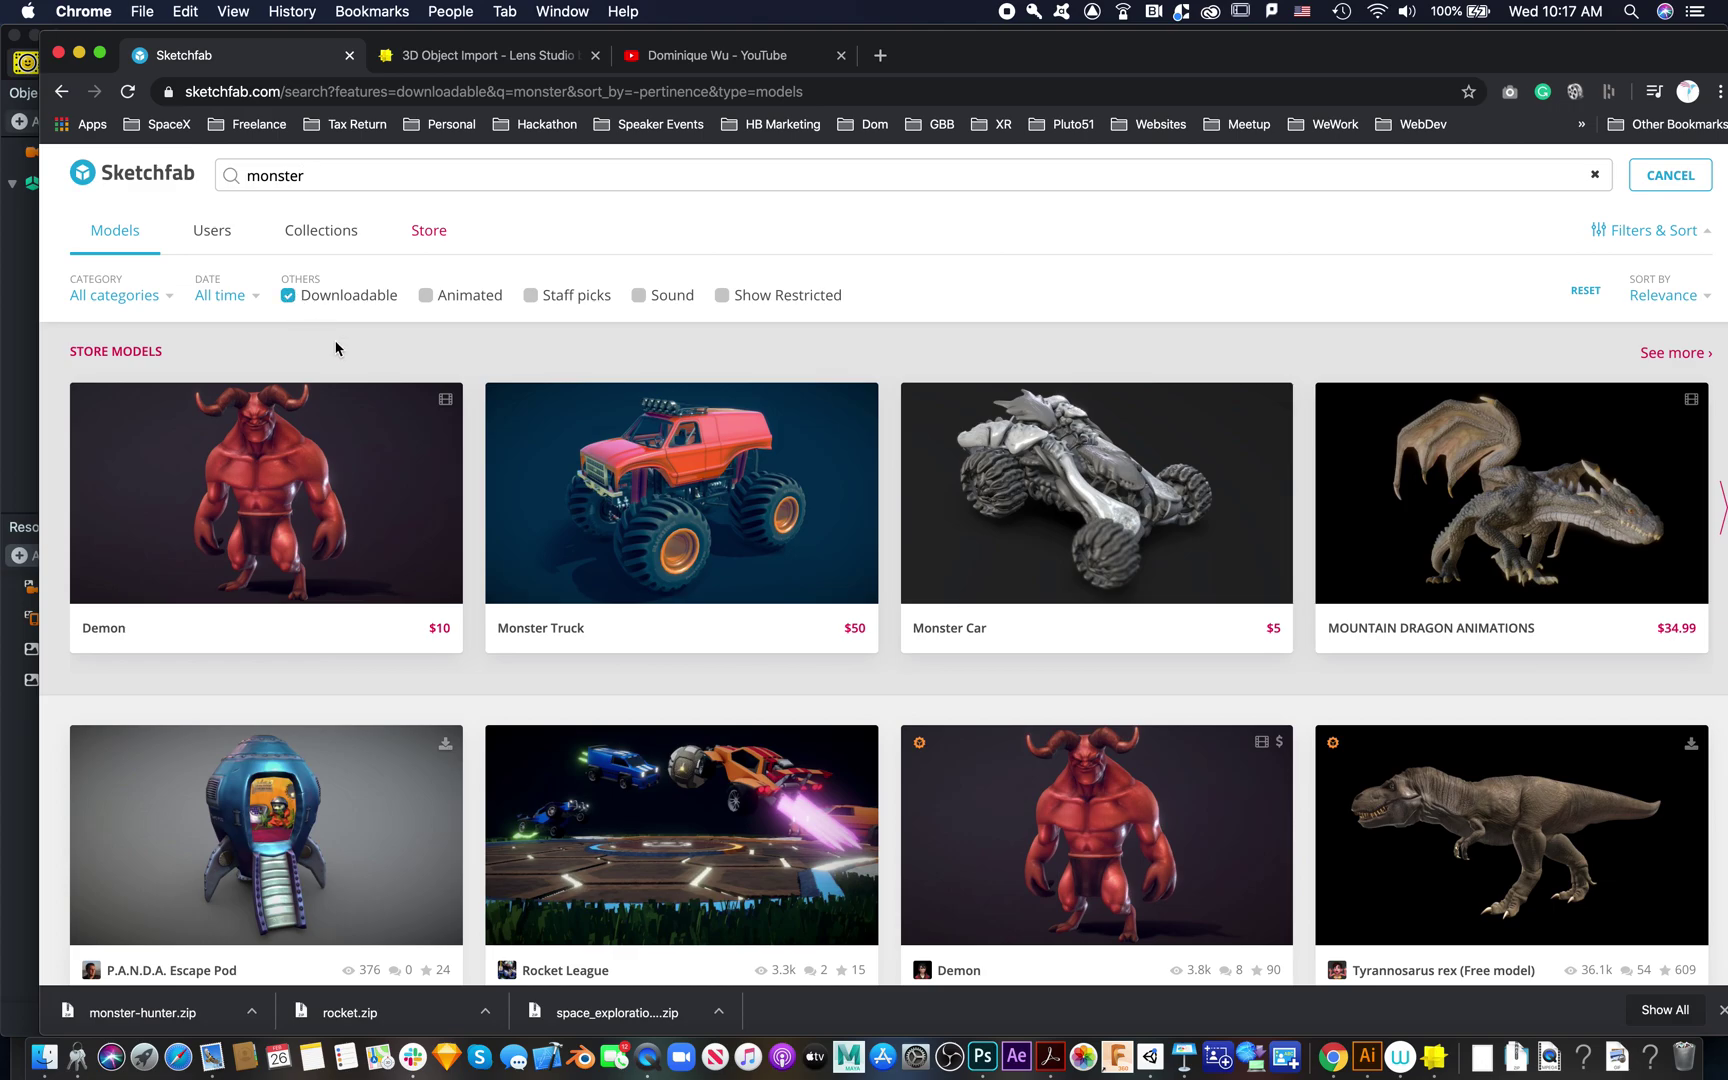
pyautogui.scroll(-15, 362, 555)
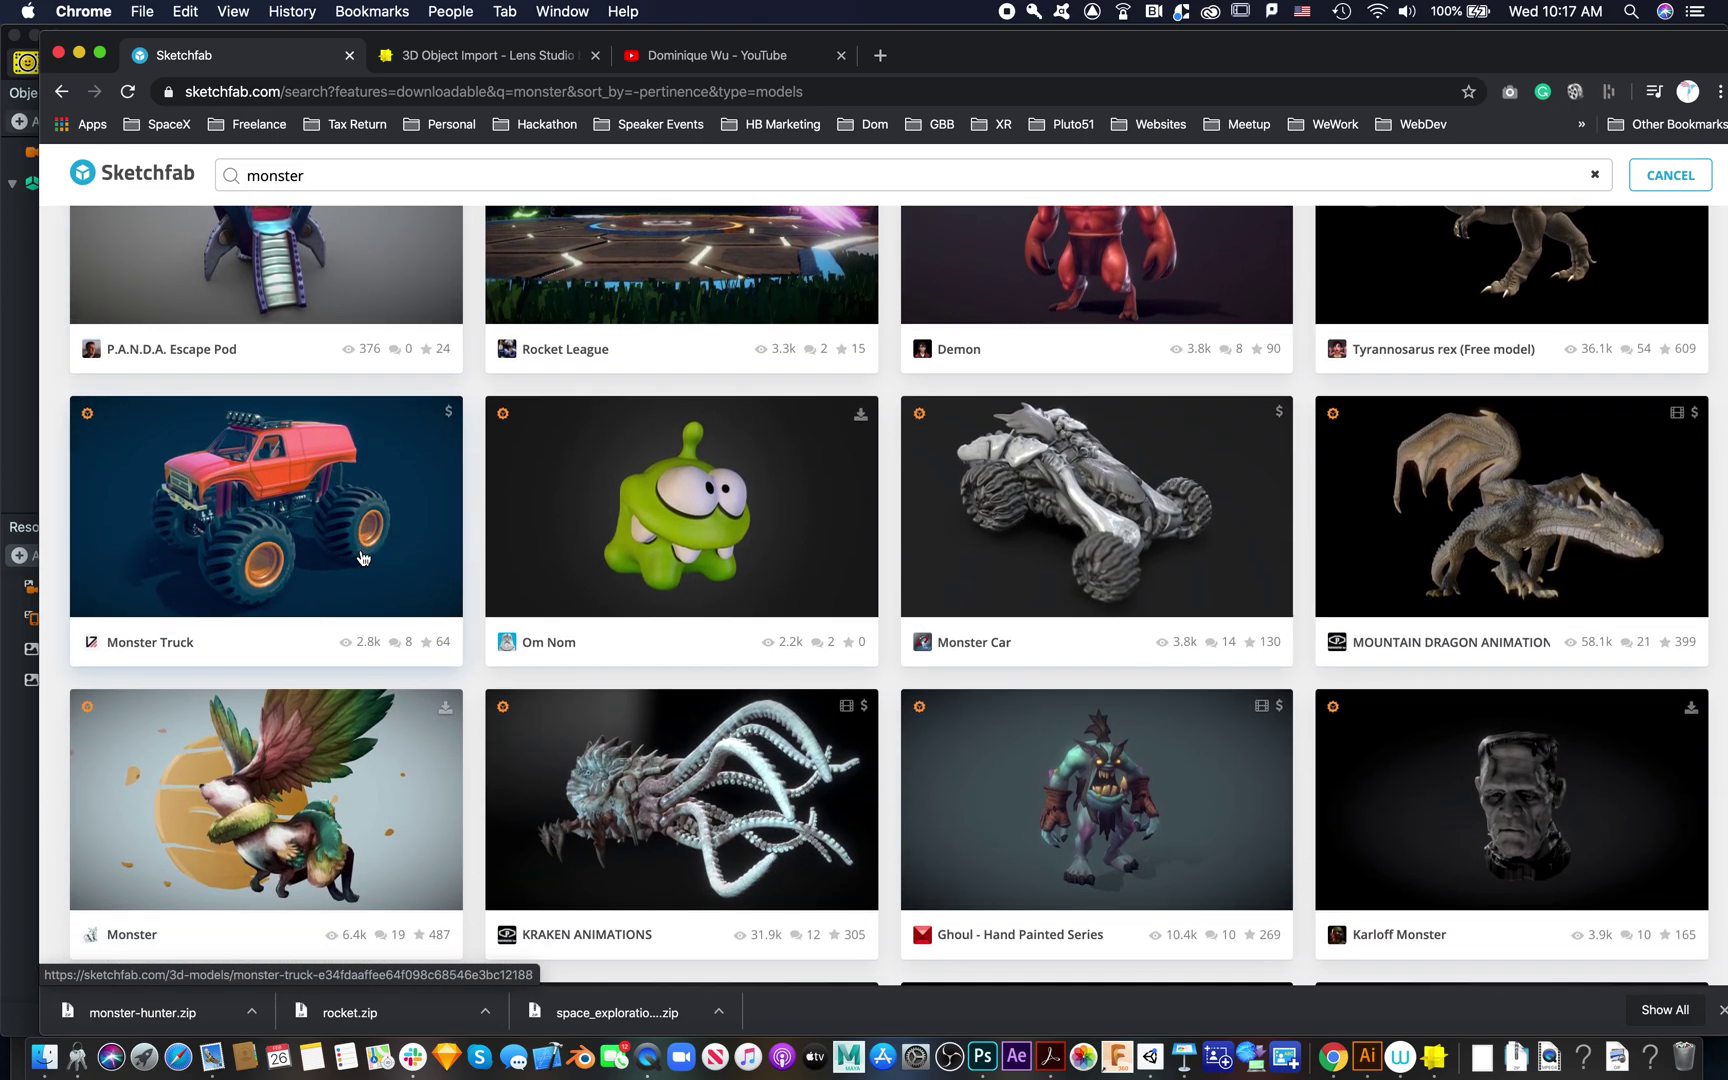
pyautogui.scroll(-20, 362, 557)
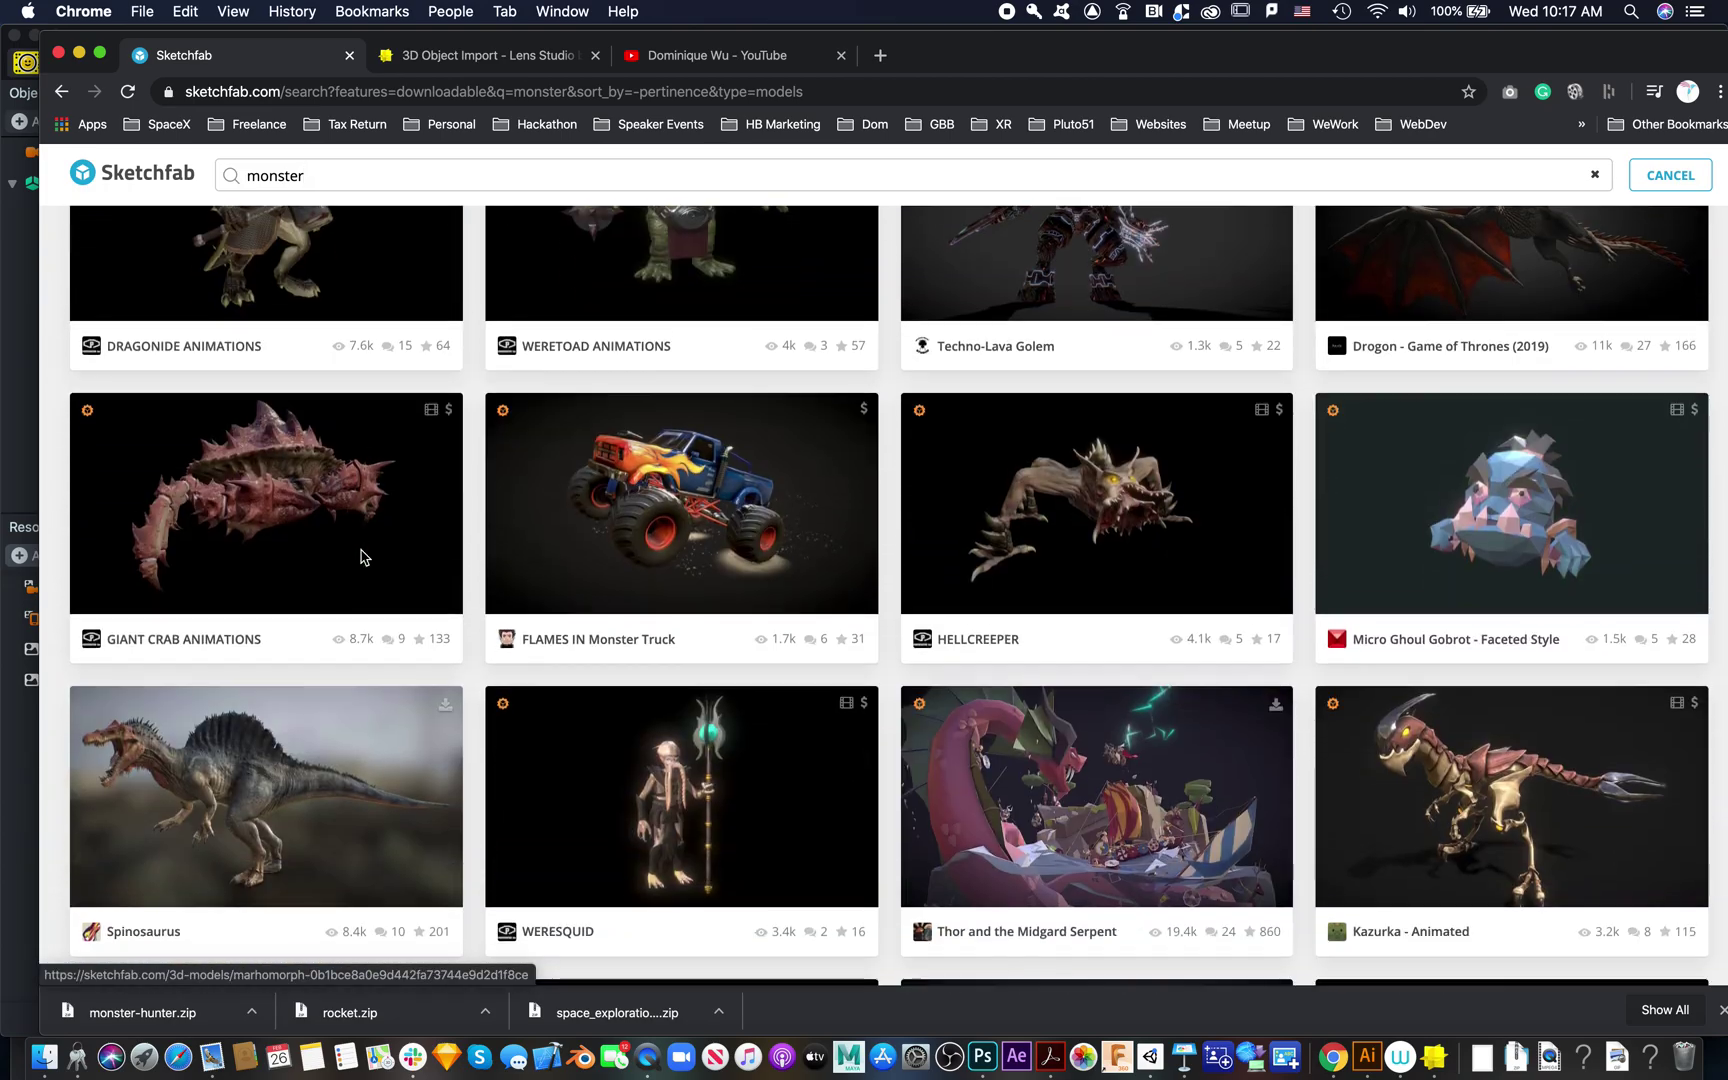
pyautogui.scroll(-20, 363, 558)
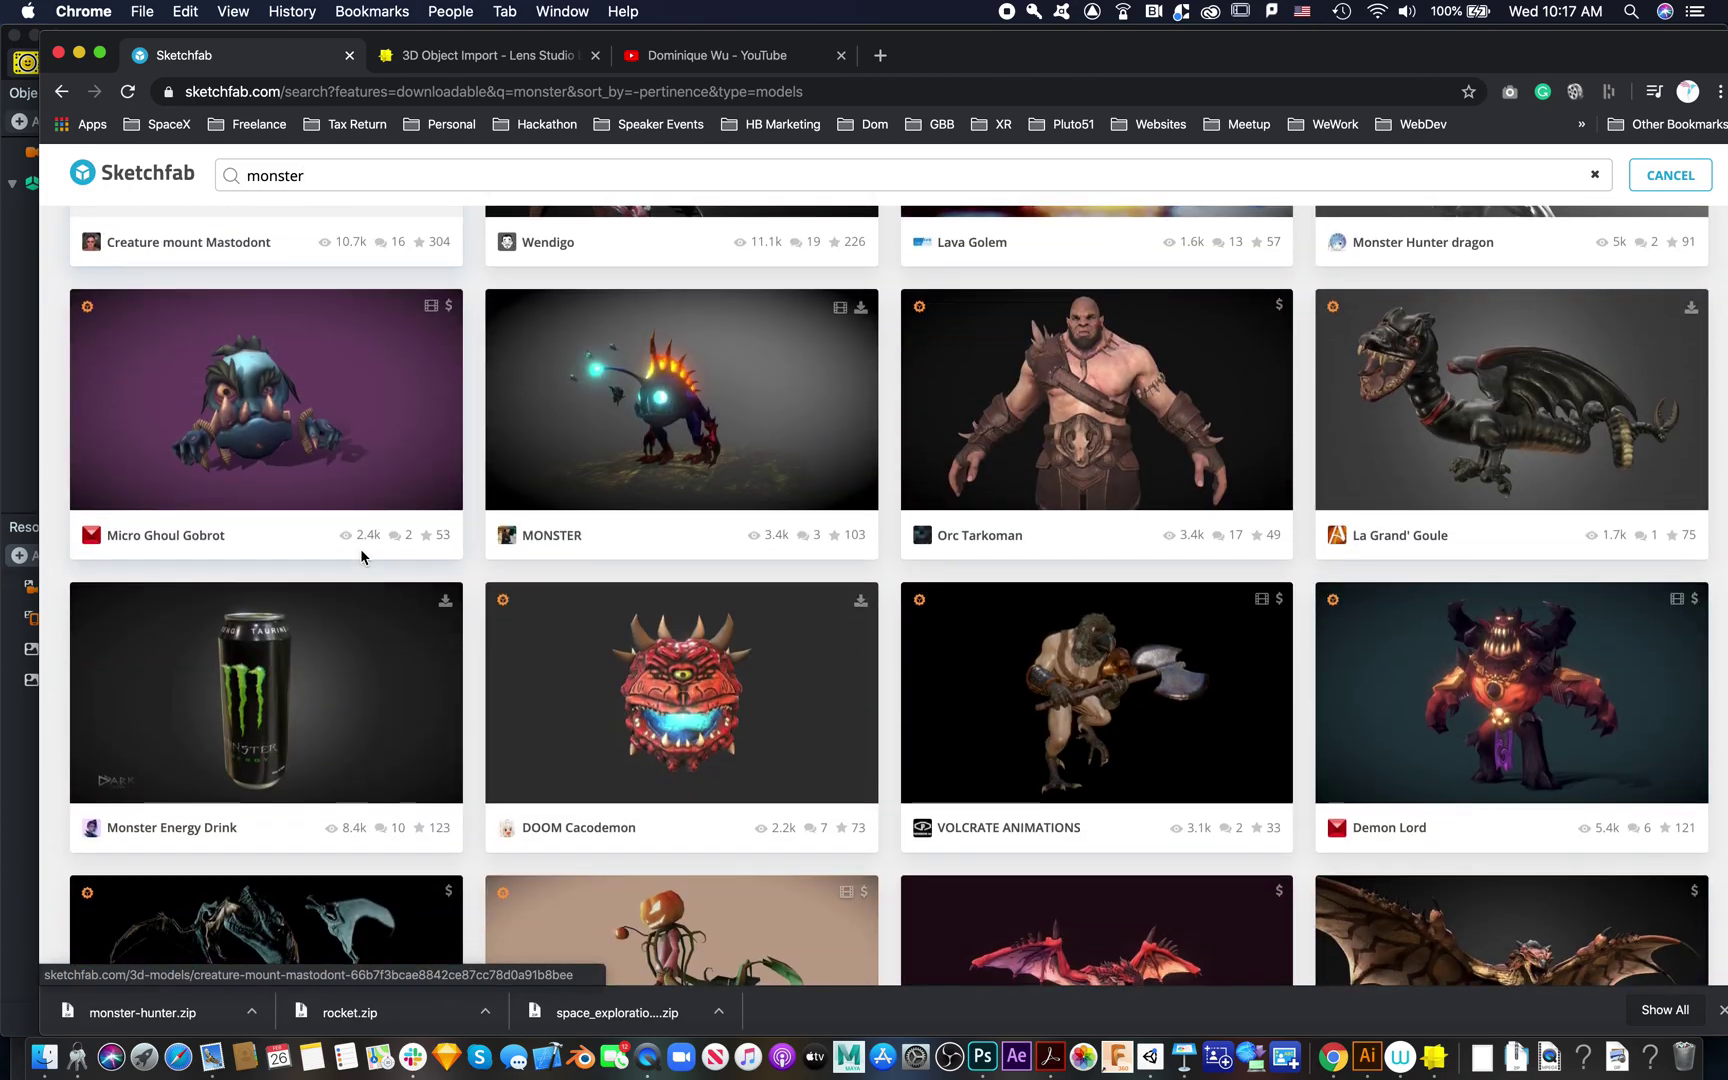
pyautogui.scroll(-10, 363, 558)
pyautogui.scroll(4, 360, 555)
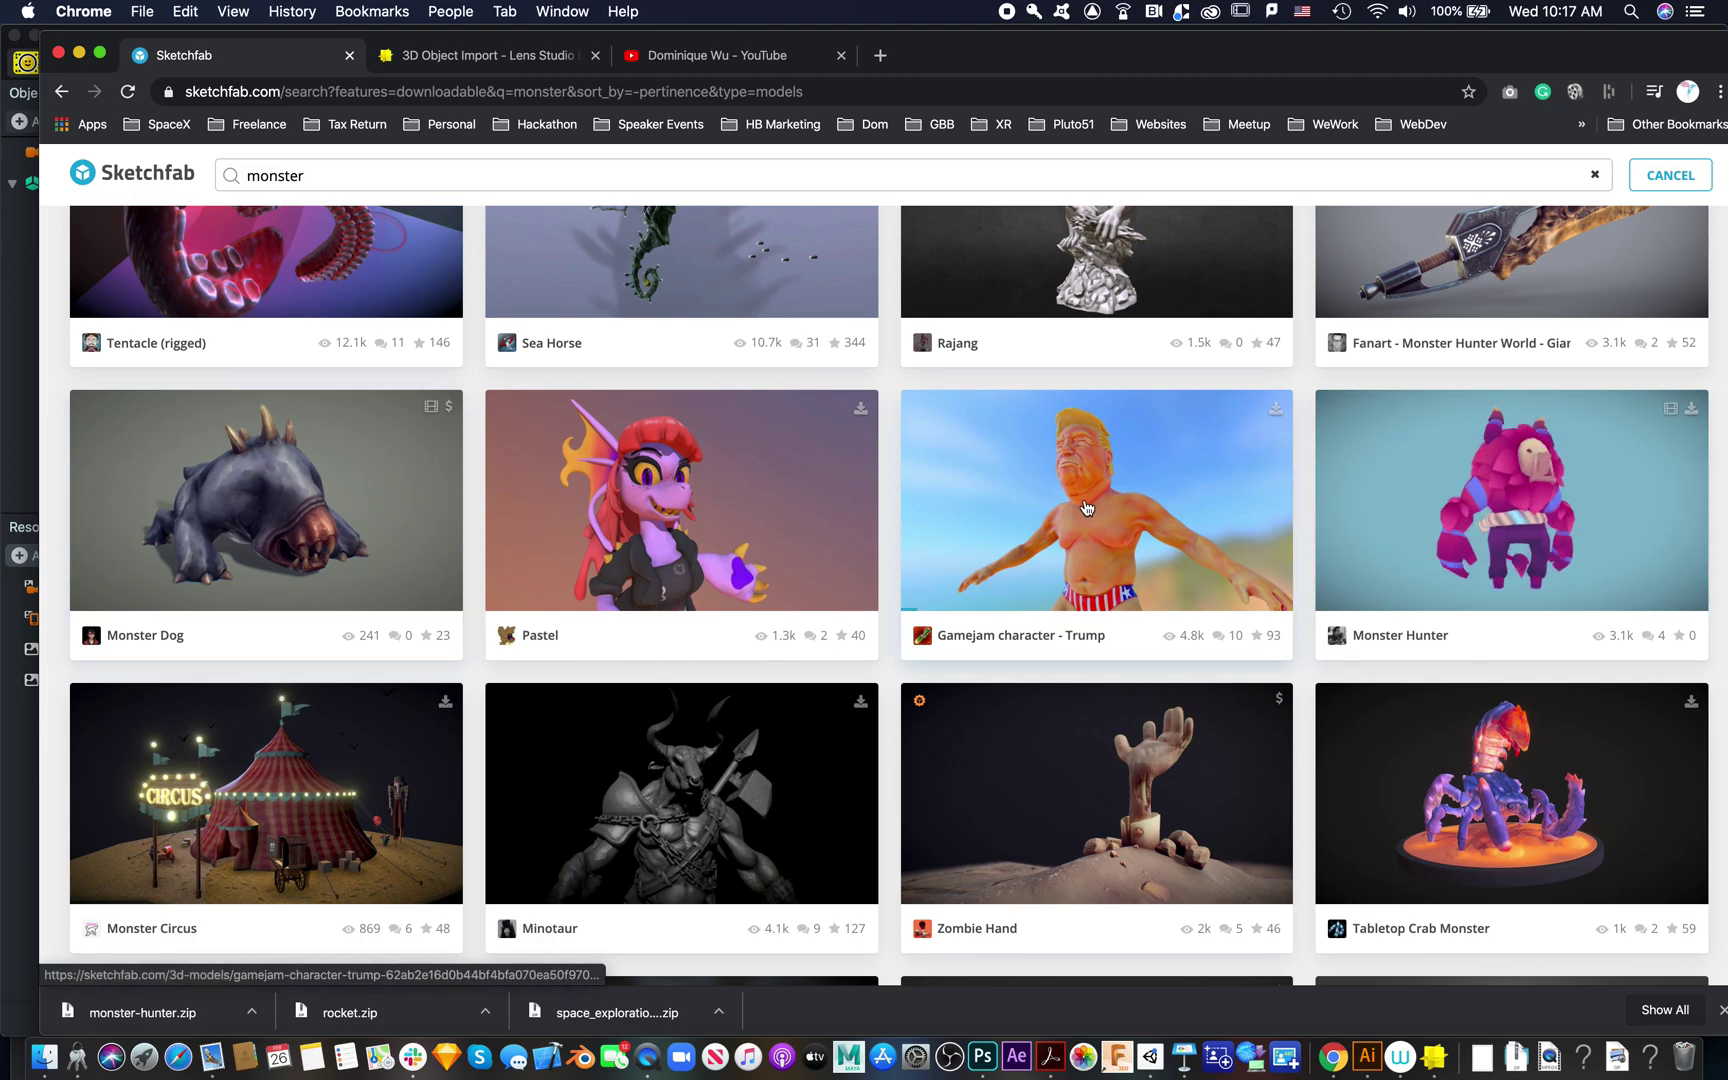
pyautogui.click(1530, 500)
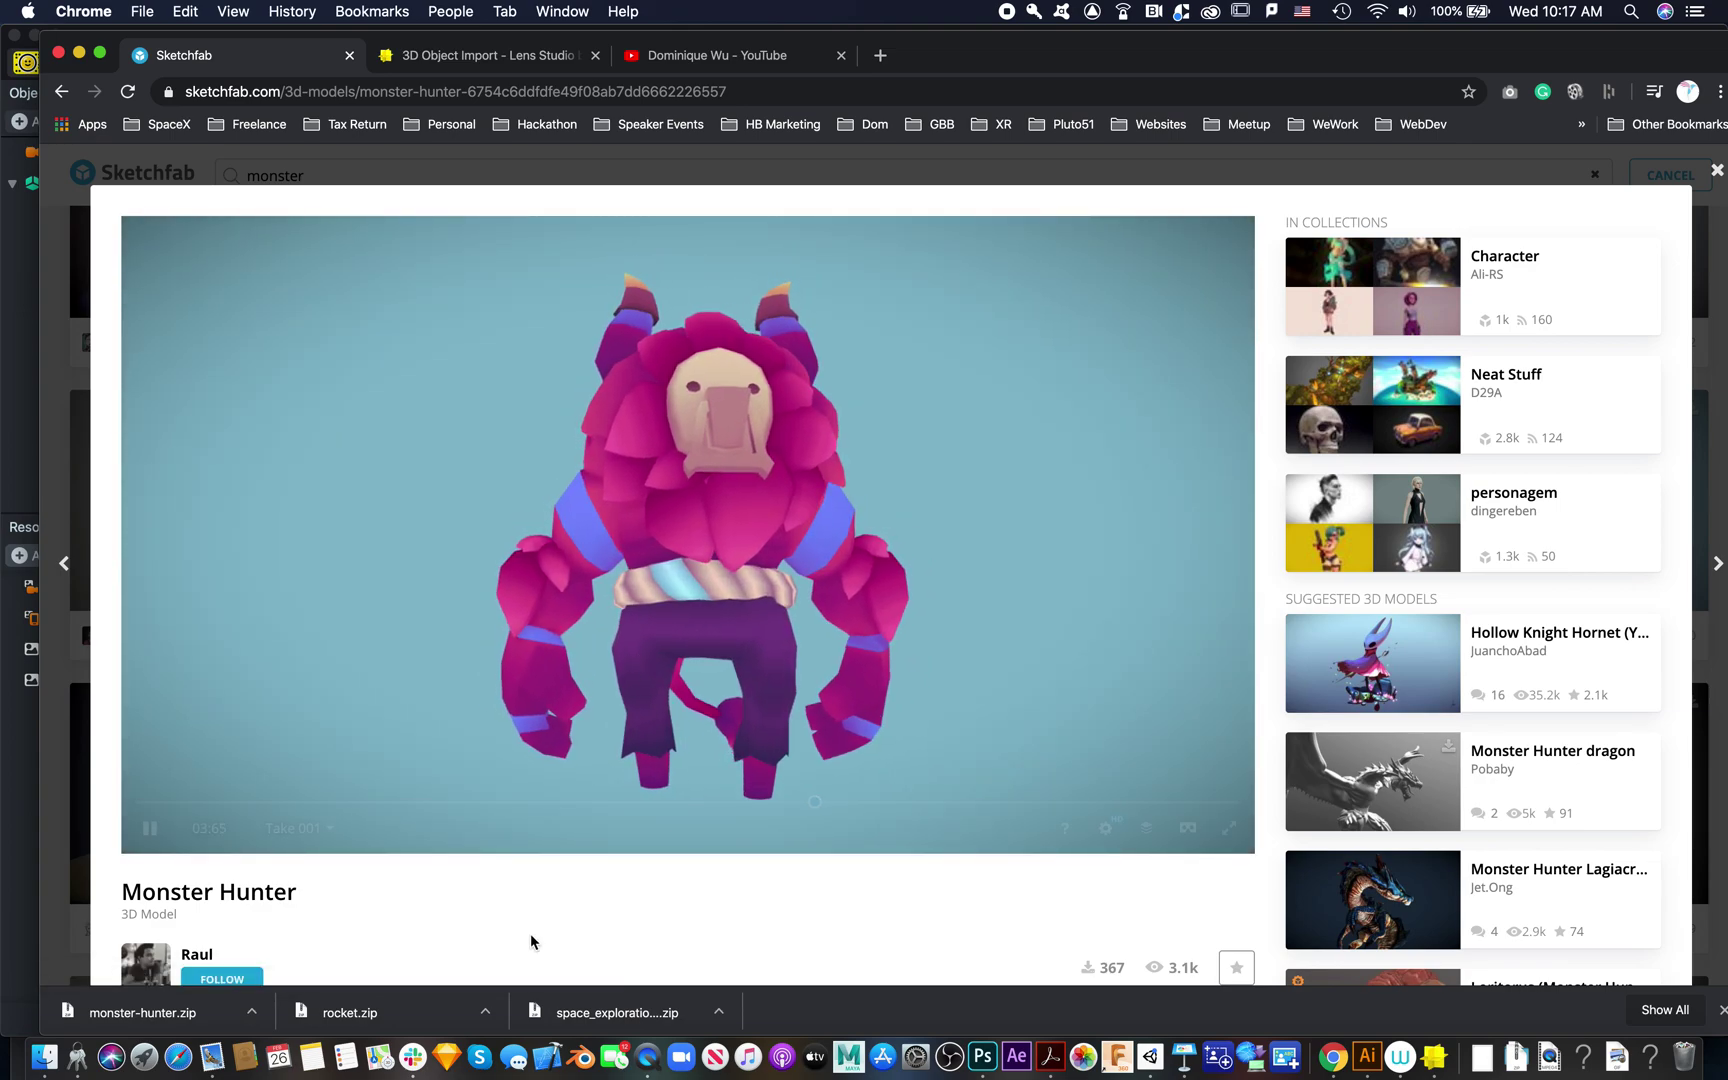
pyautogui.scroll(-5, 531, 942)
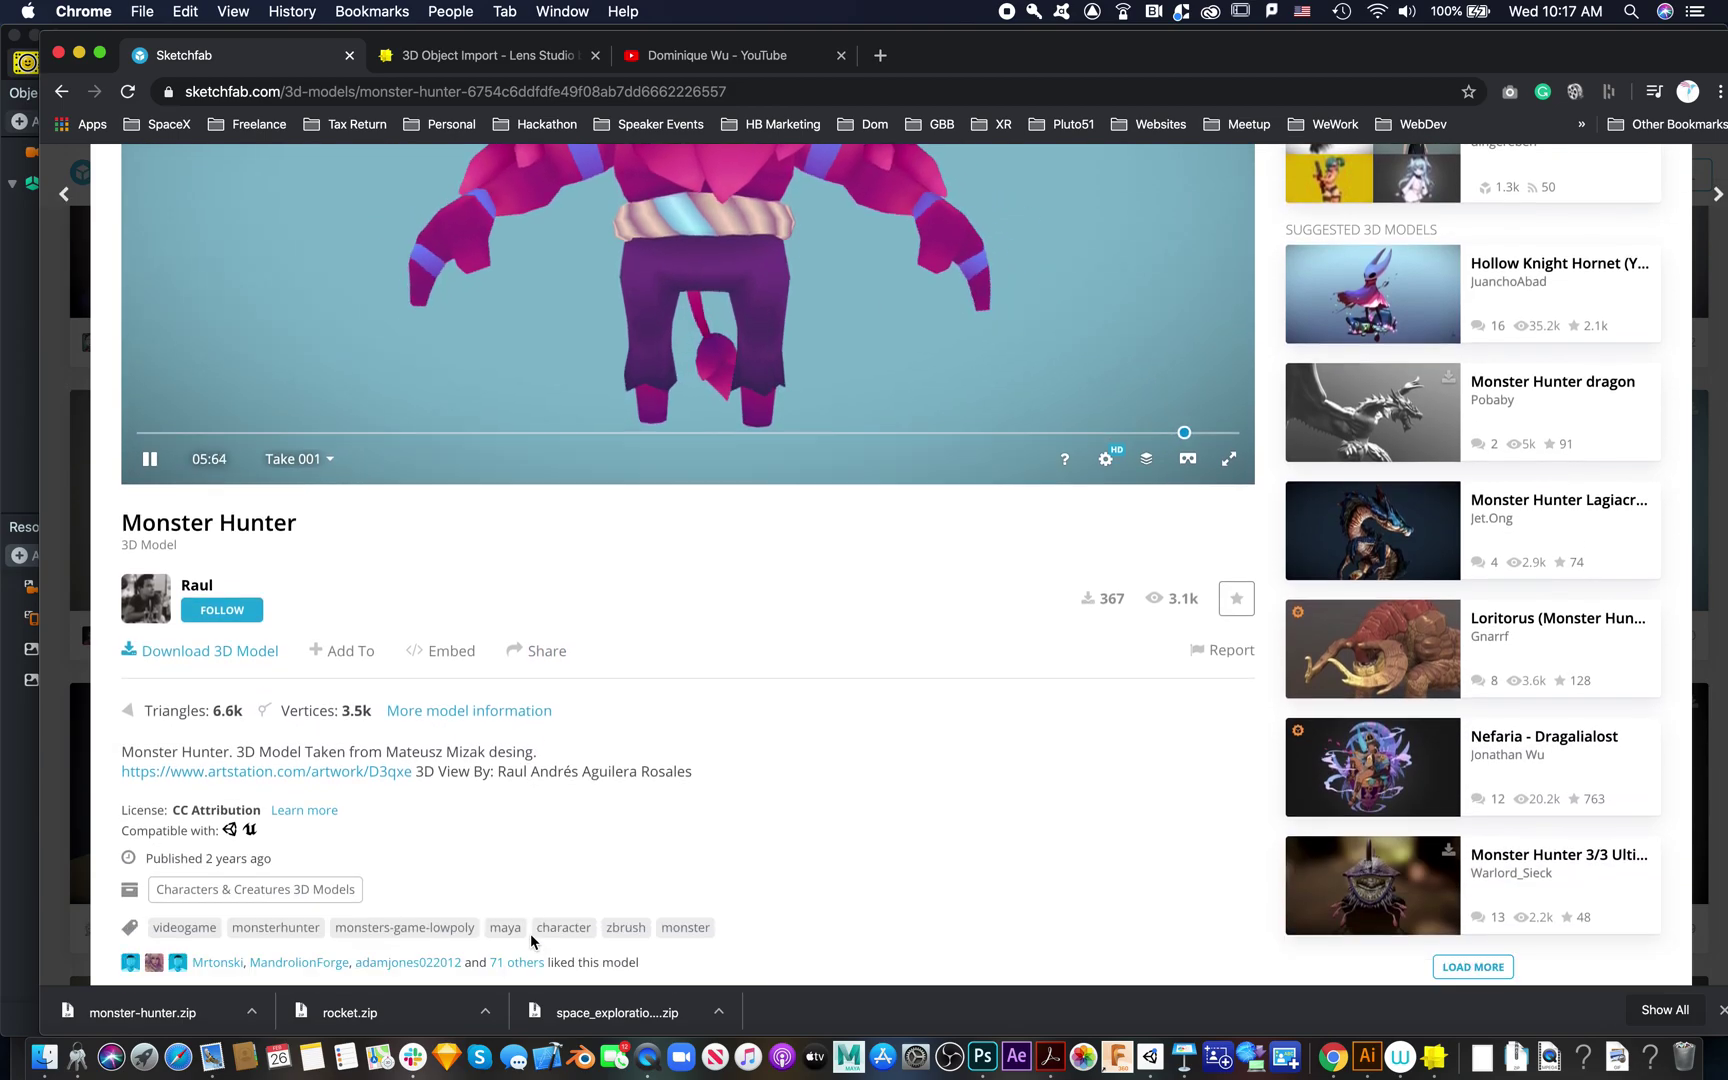
pyautogui.scroll(5, 531, 942)
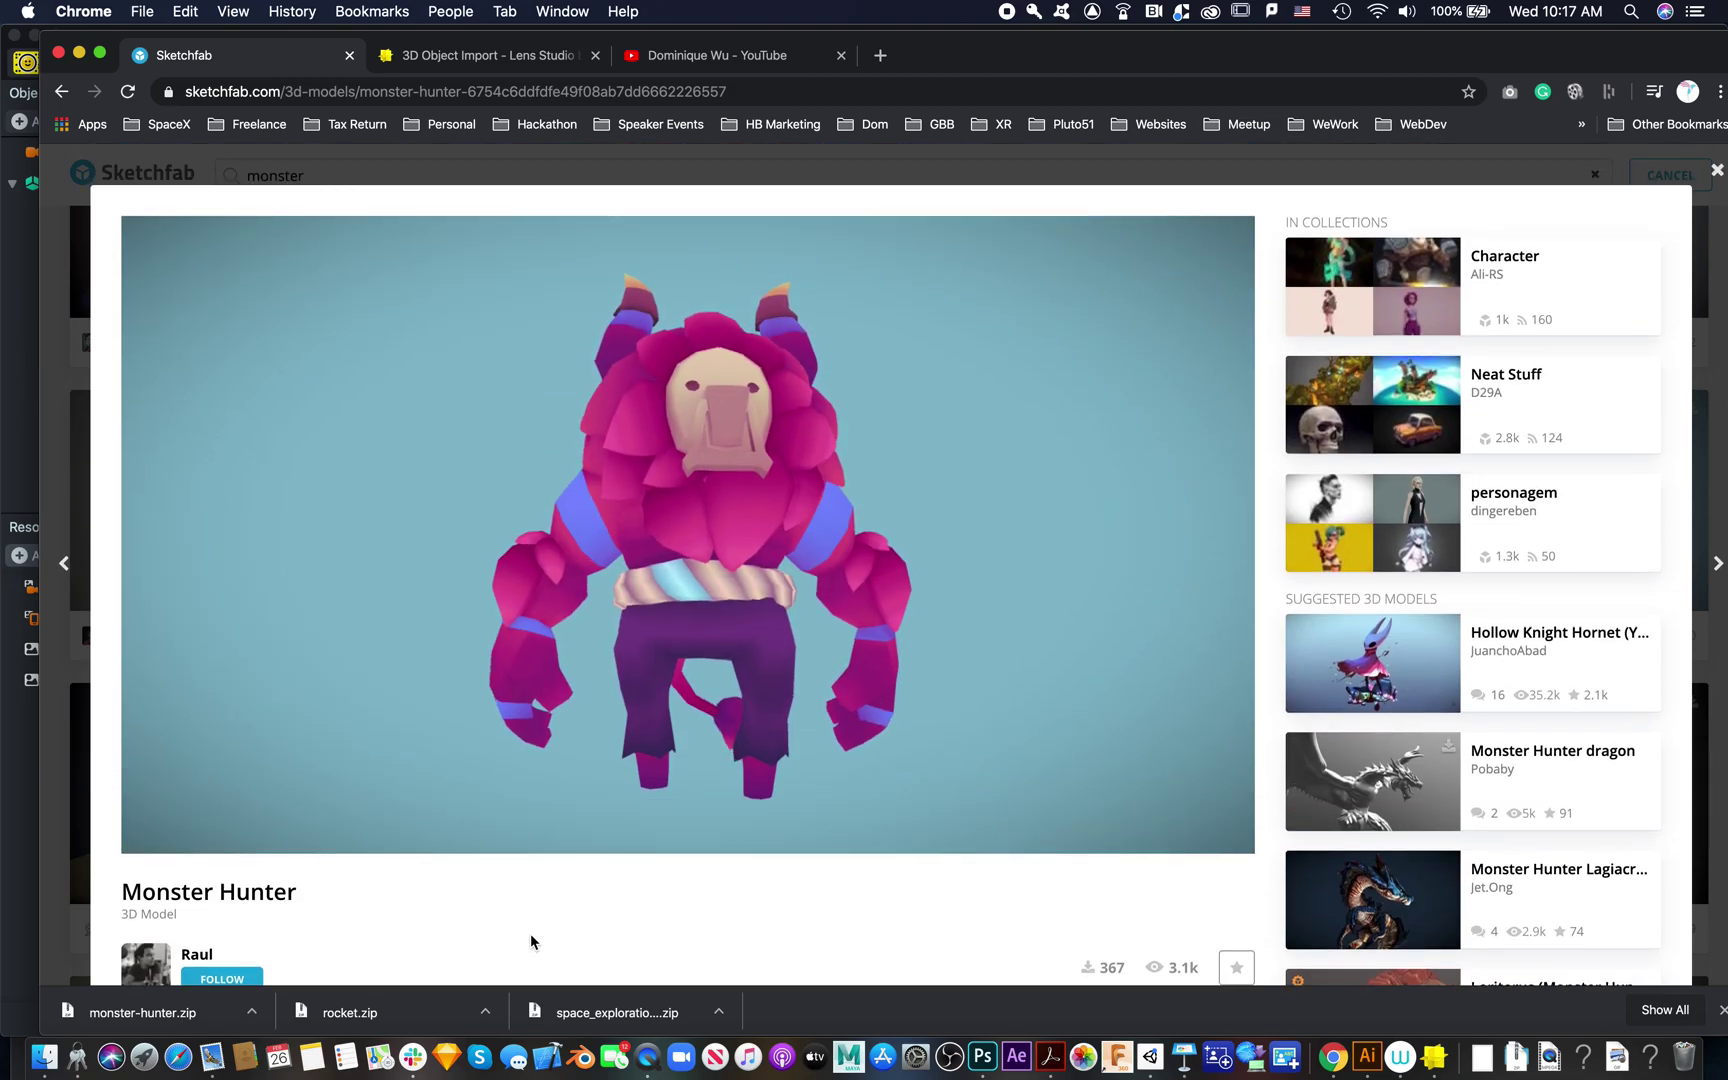
pyautogui.moveTo(960, 55); pyautogui.dragTo(945, 433)
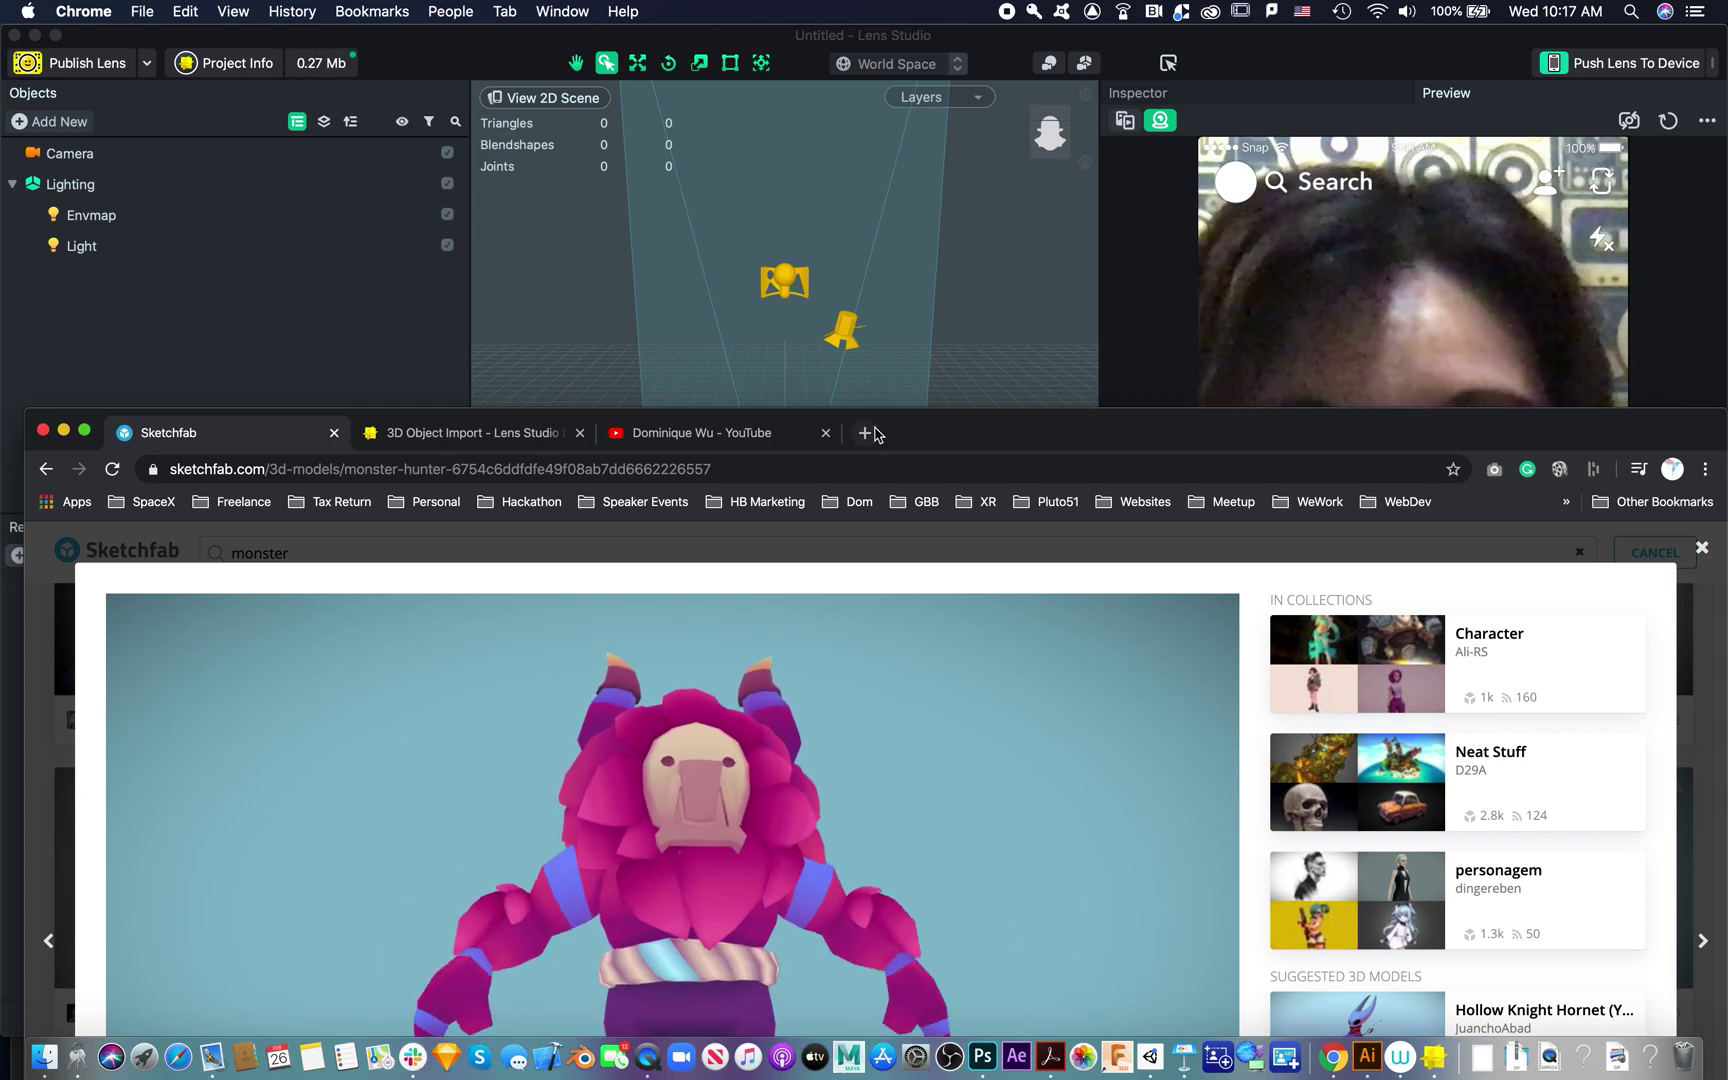
pyautogui.moveTo(976, 443); pyautogui.dragTo(976, 56)
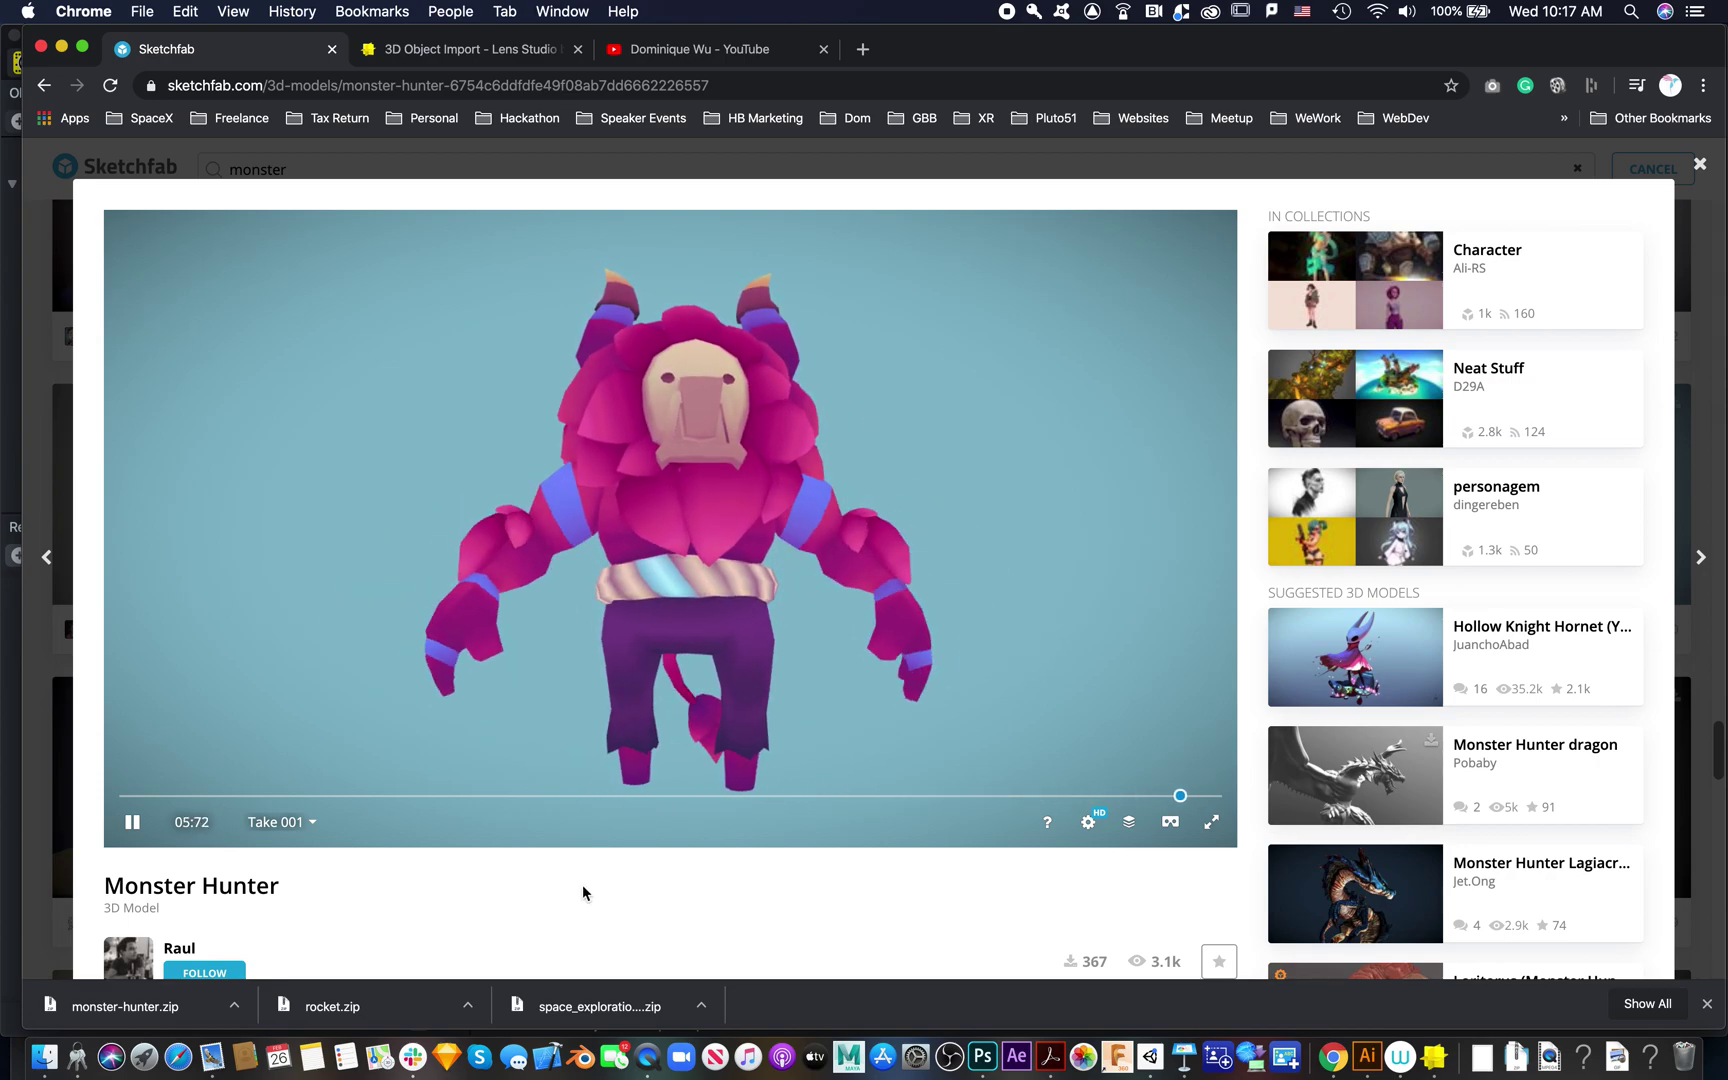
pyautogui.scroll(-1, 583, 886)
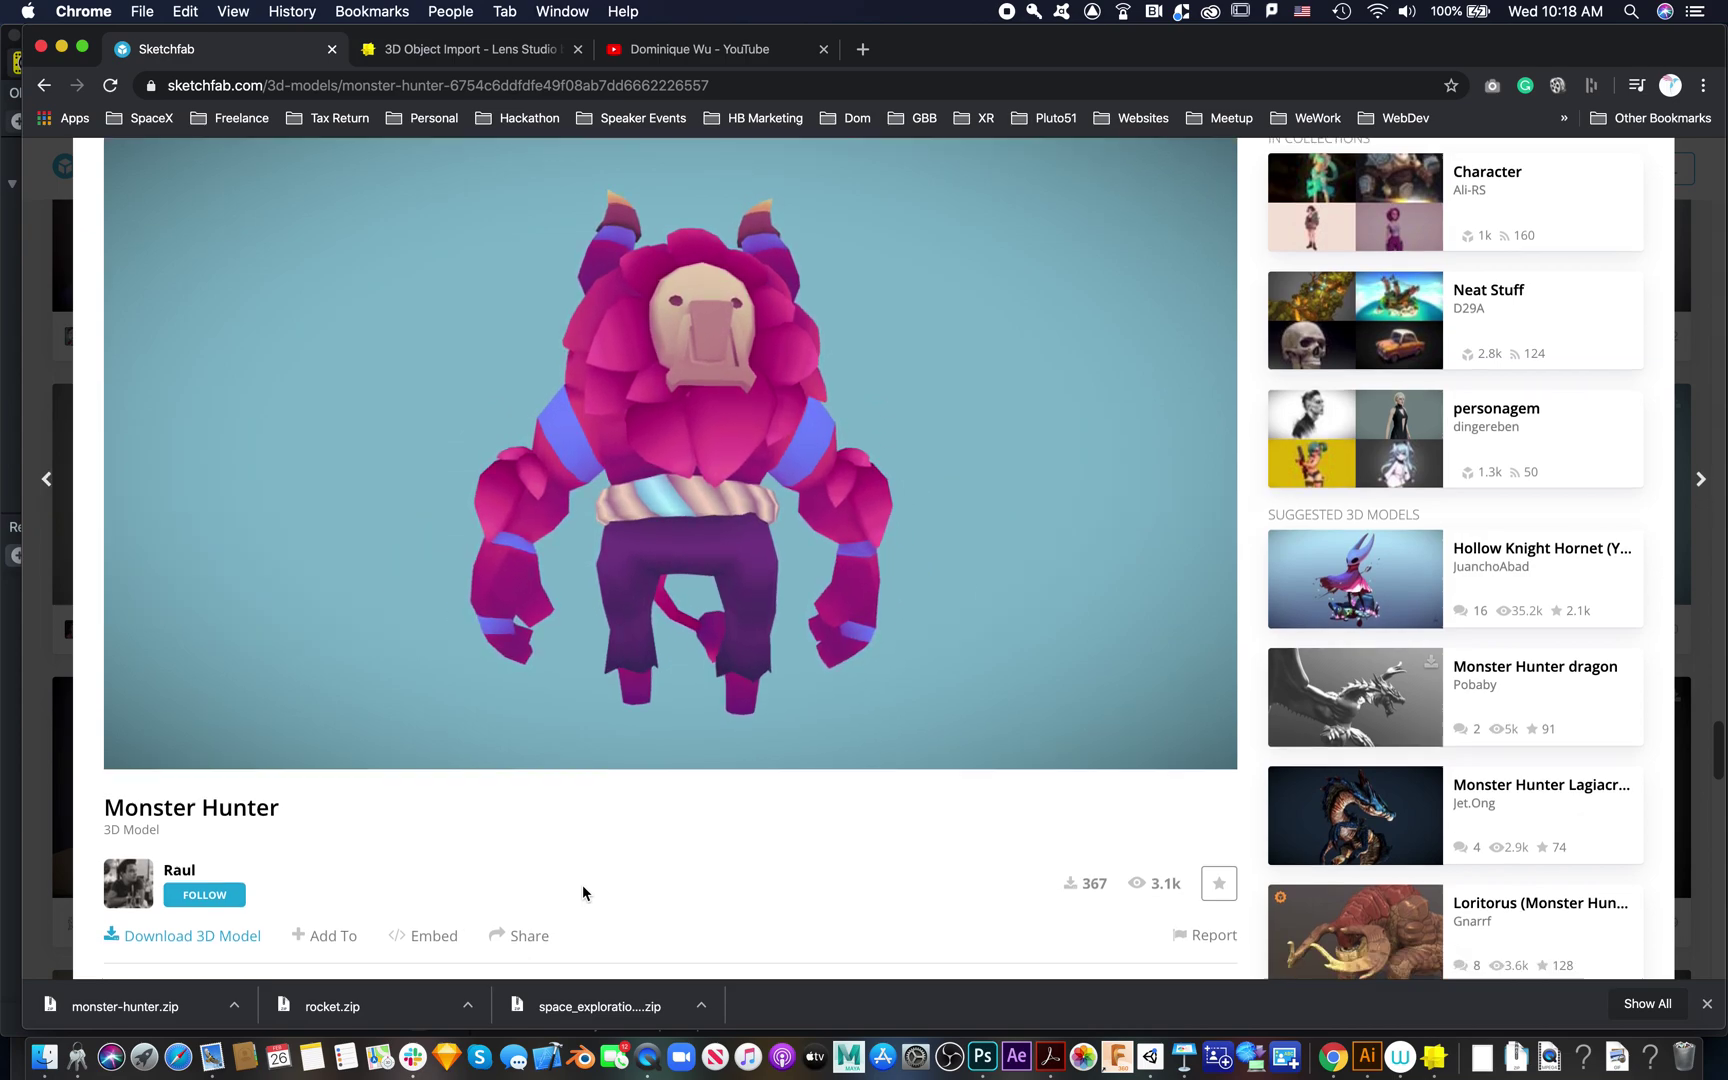
pyautogui.scroll(-1, 583, 887)
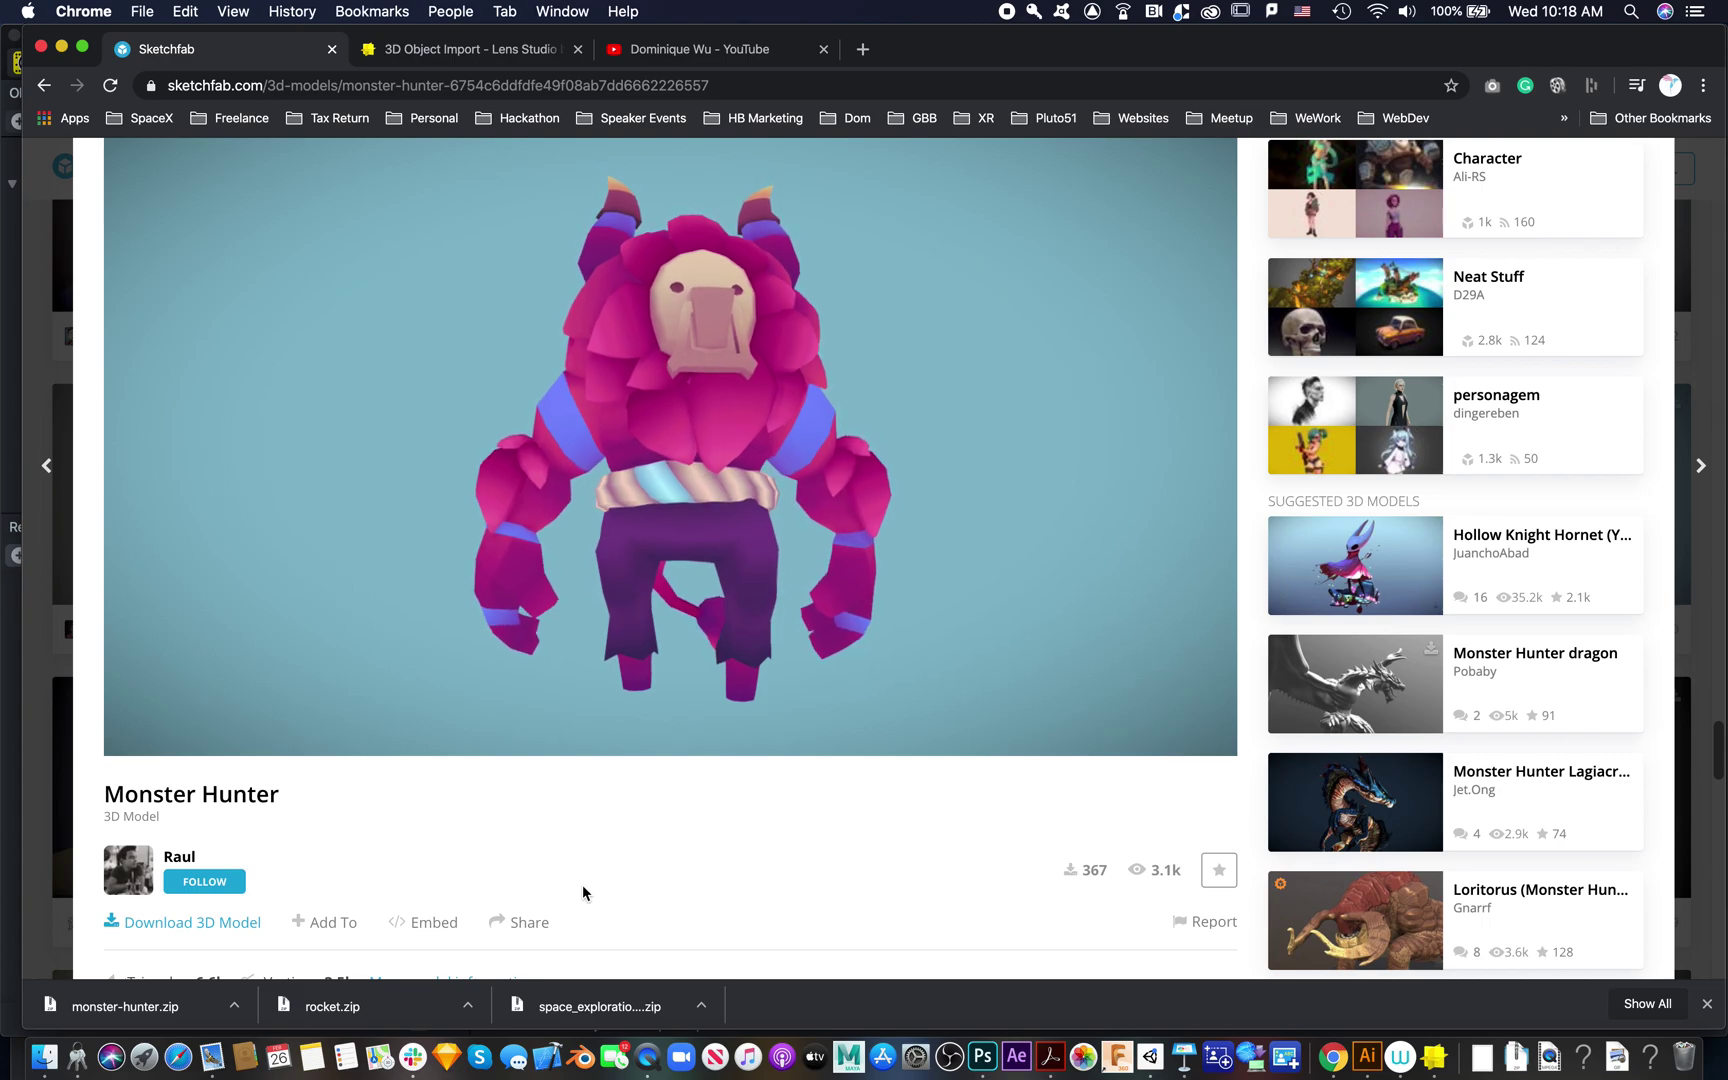
pyautogui.scroll(1, 583, 891)
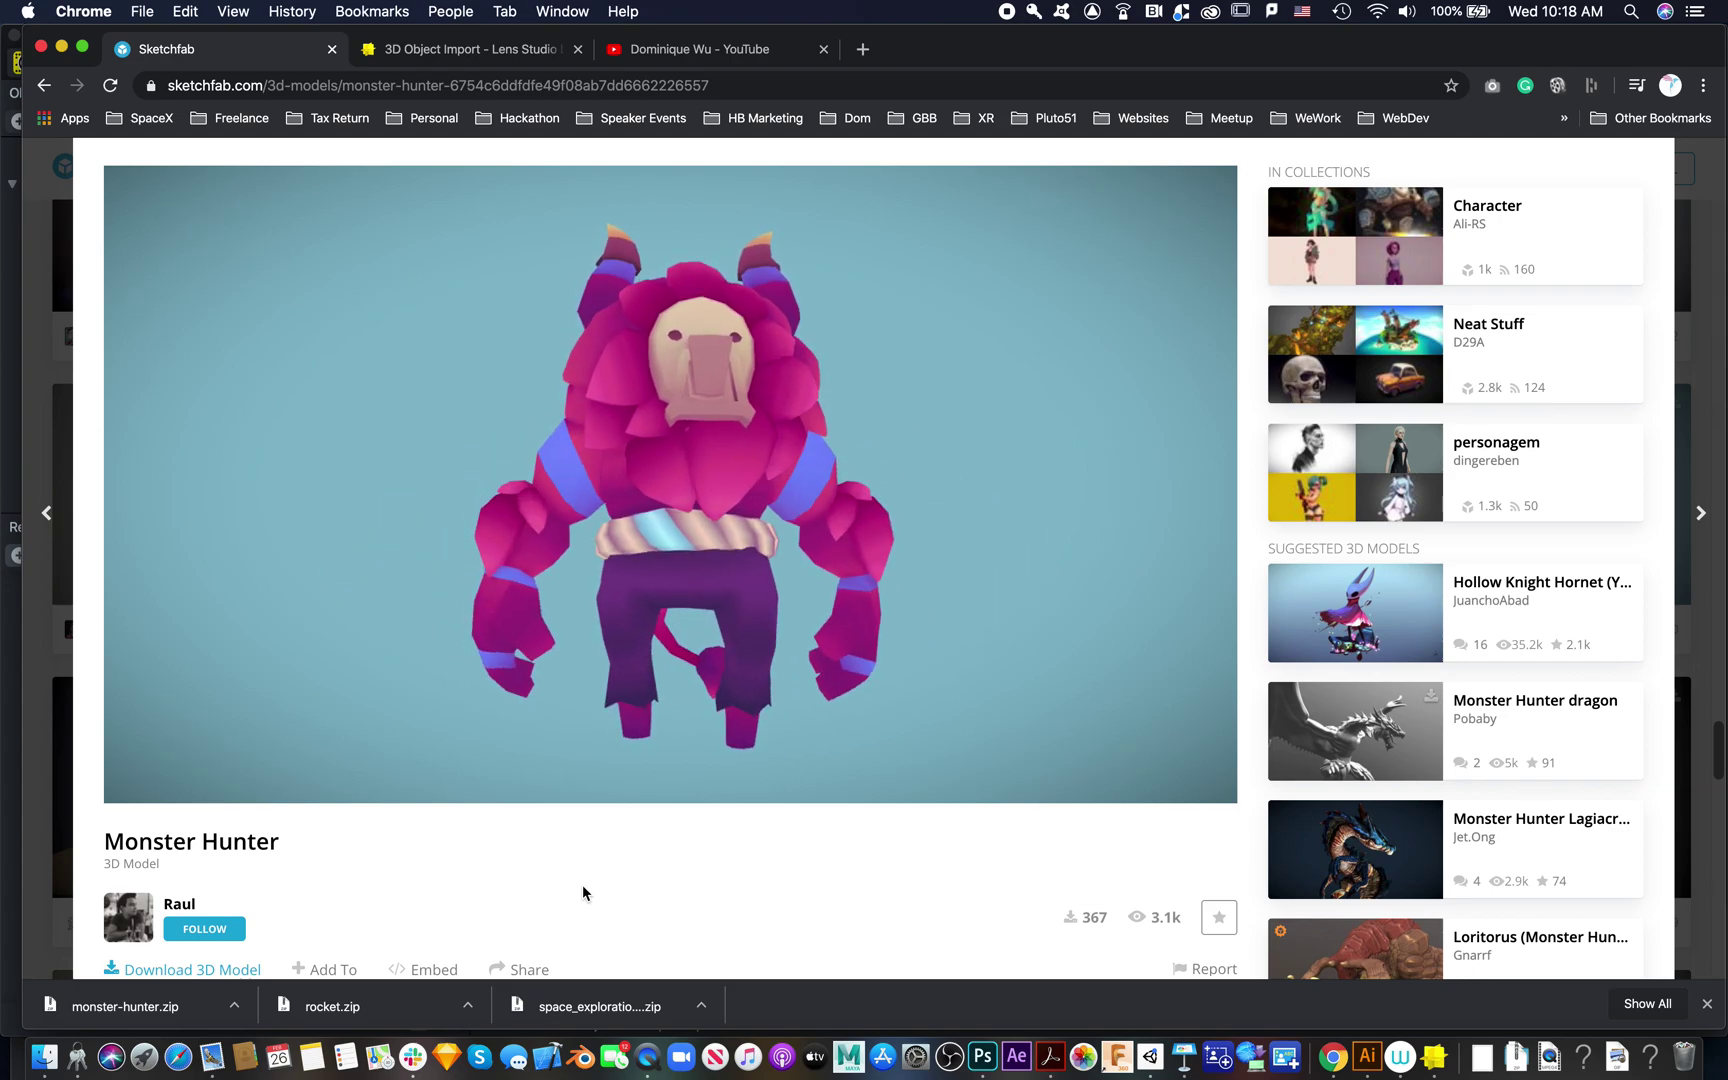
pyautogui.moveTo(634, 470)
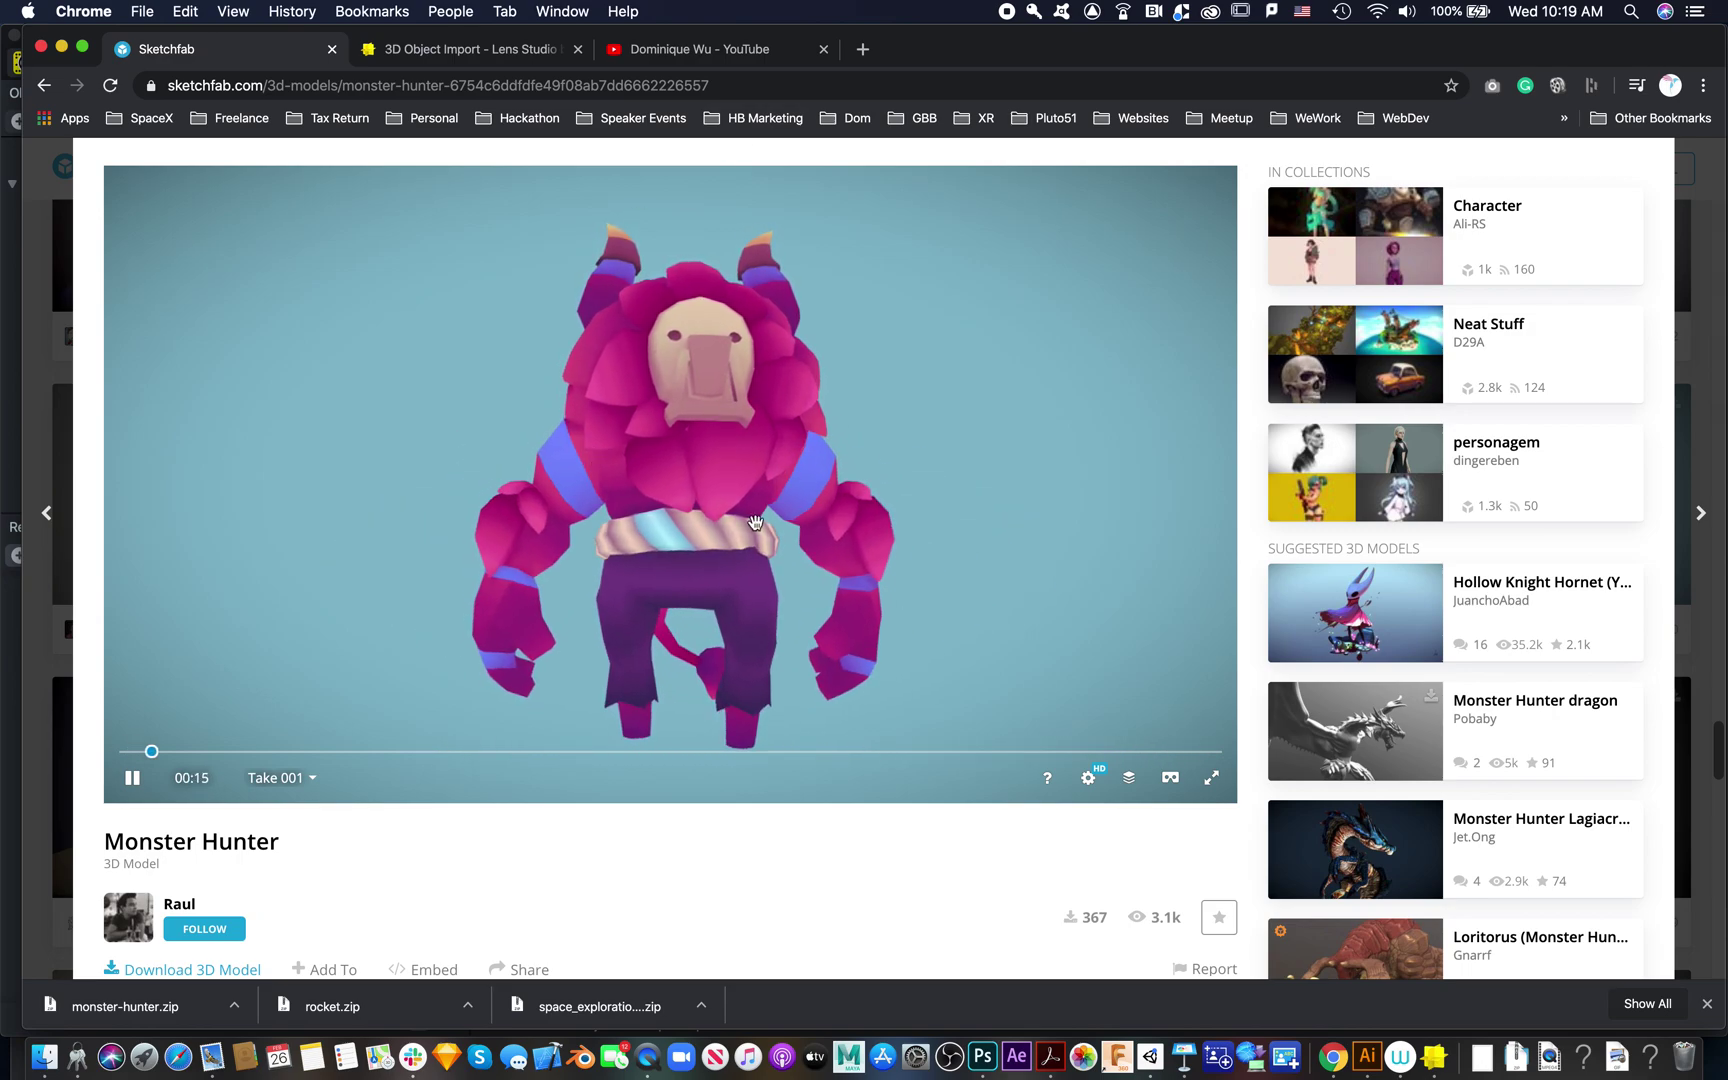
pyautogui.scroll(-5, 1374, 852)
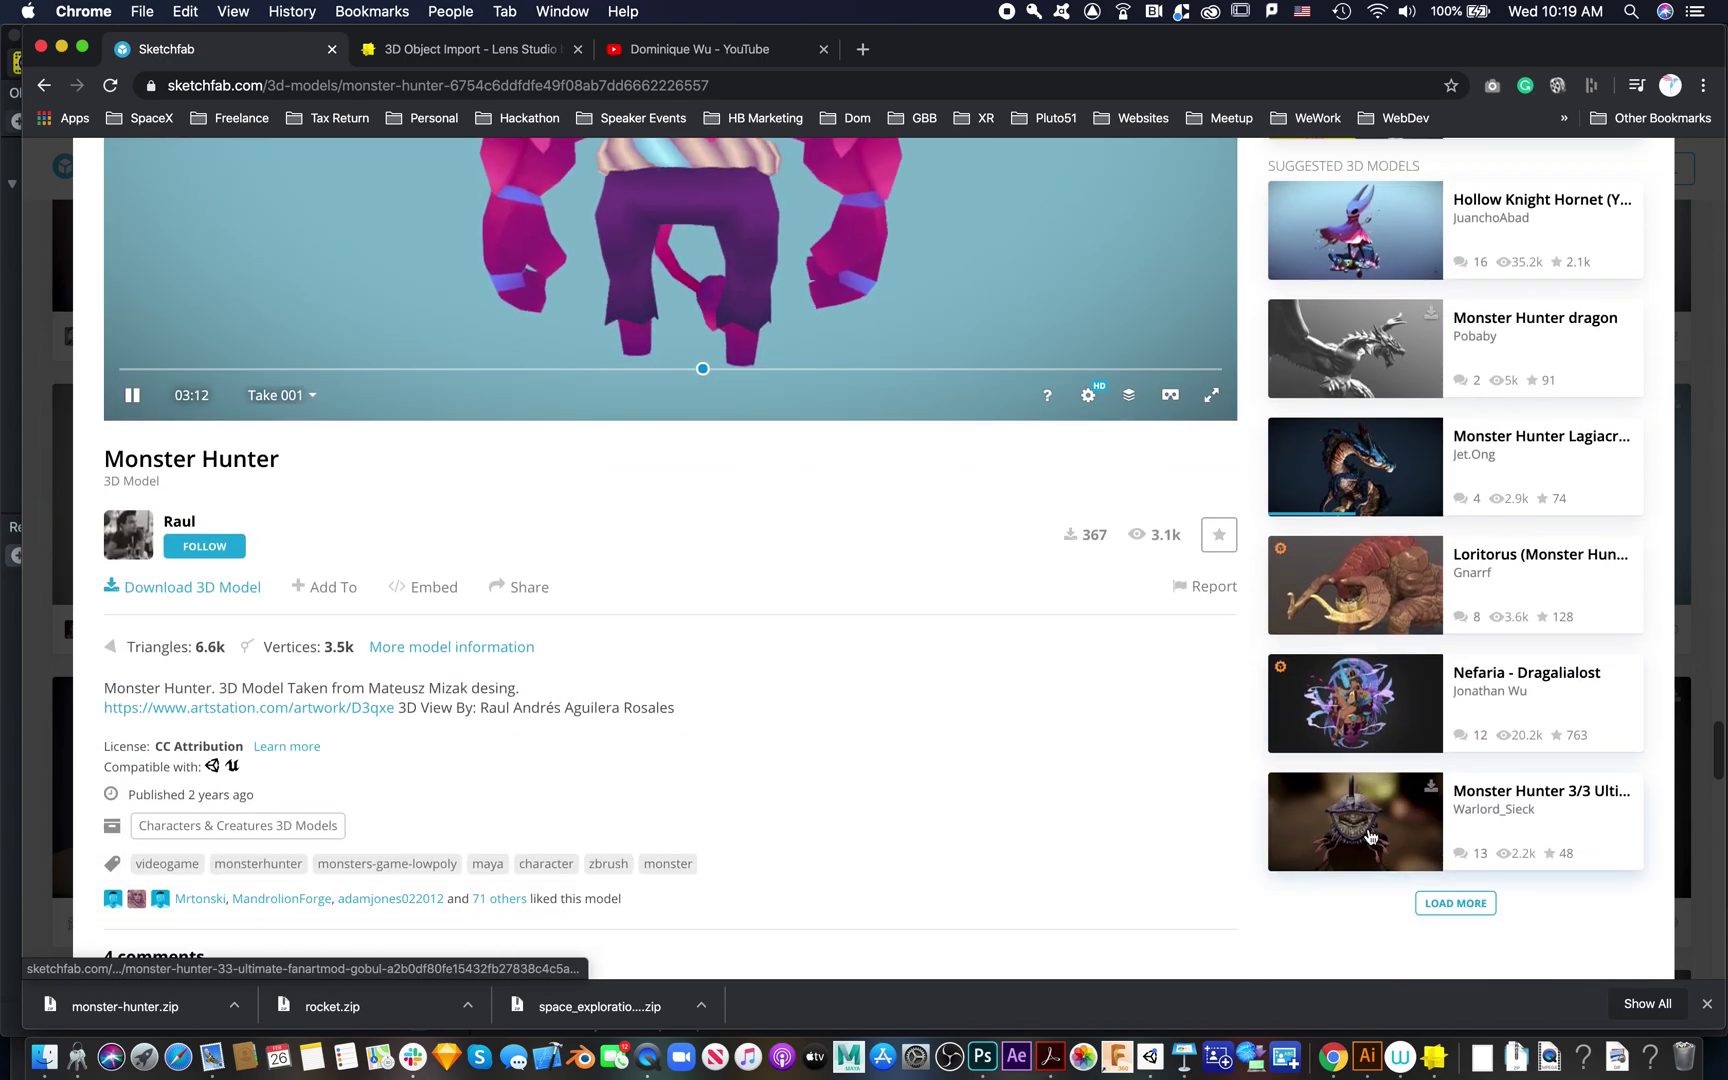
pyautogui.click(1370, 836)
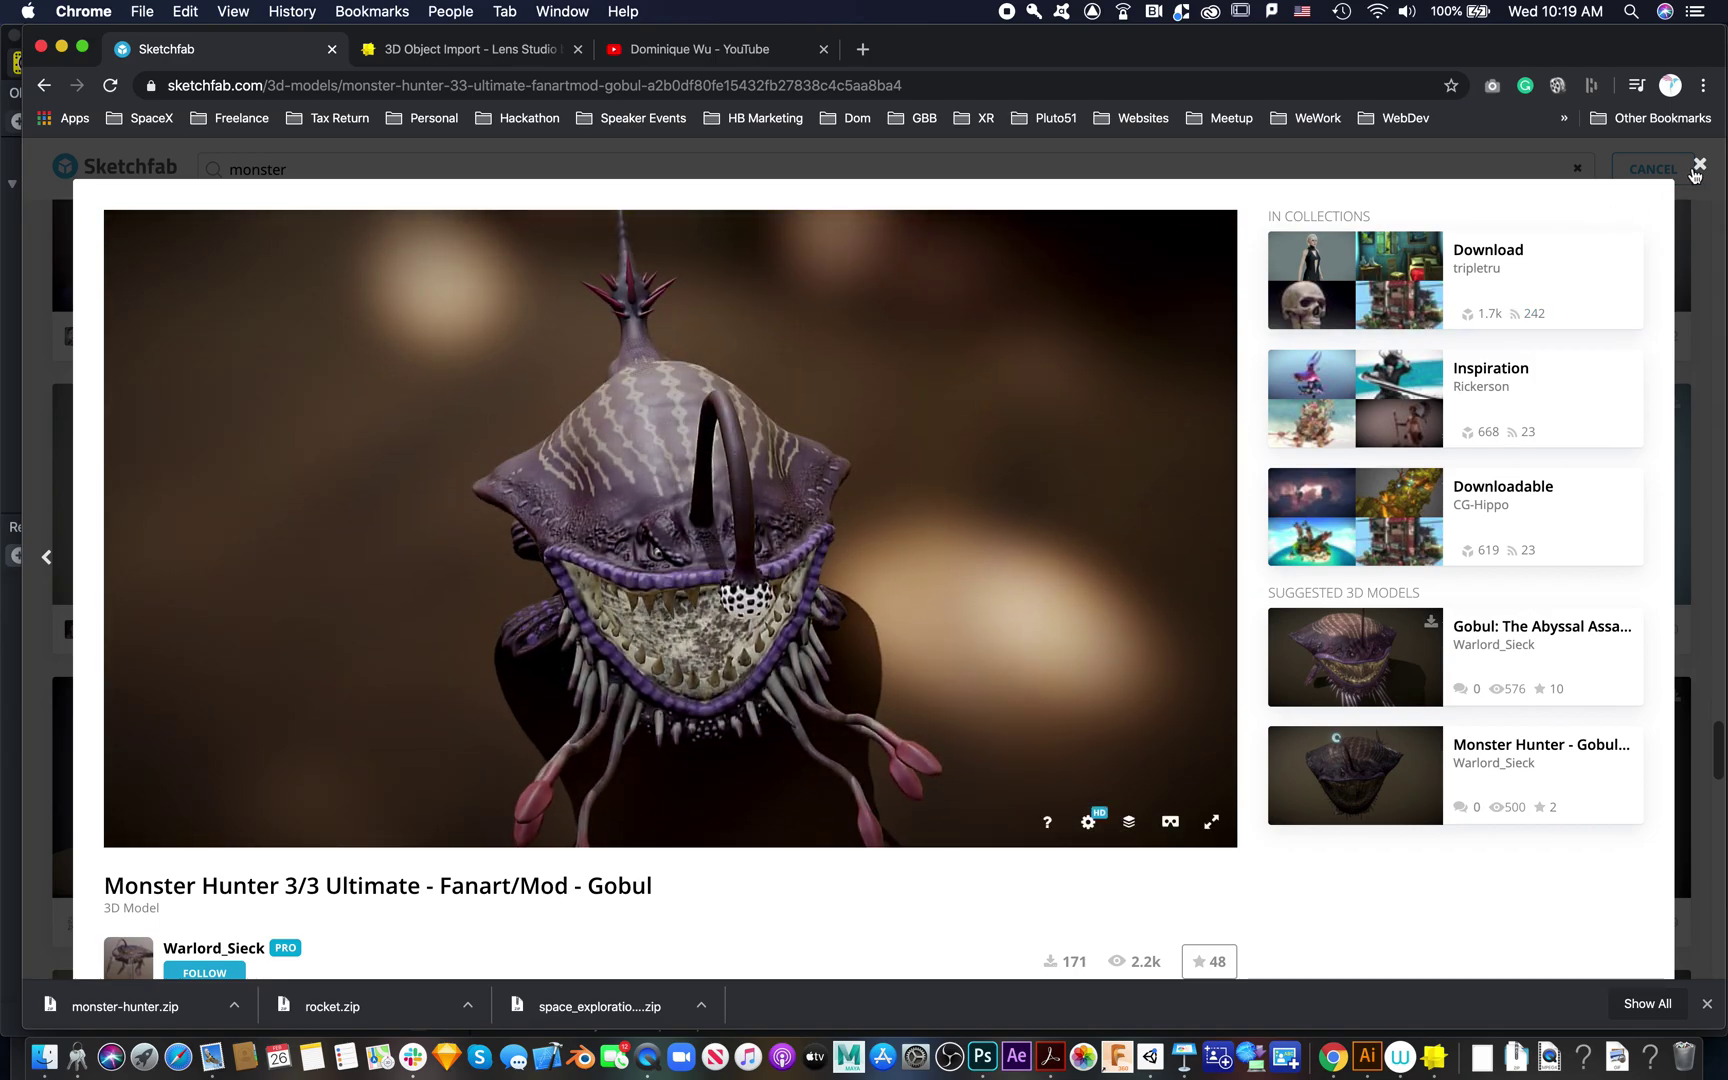
pyautogui.click(1698, 165)
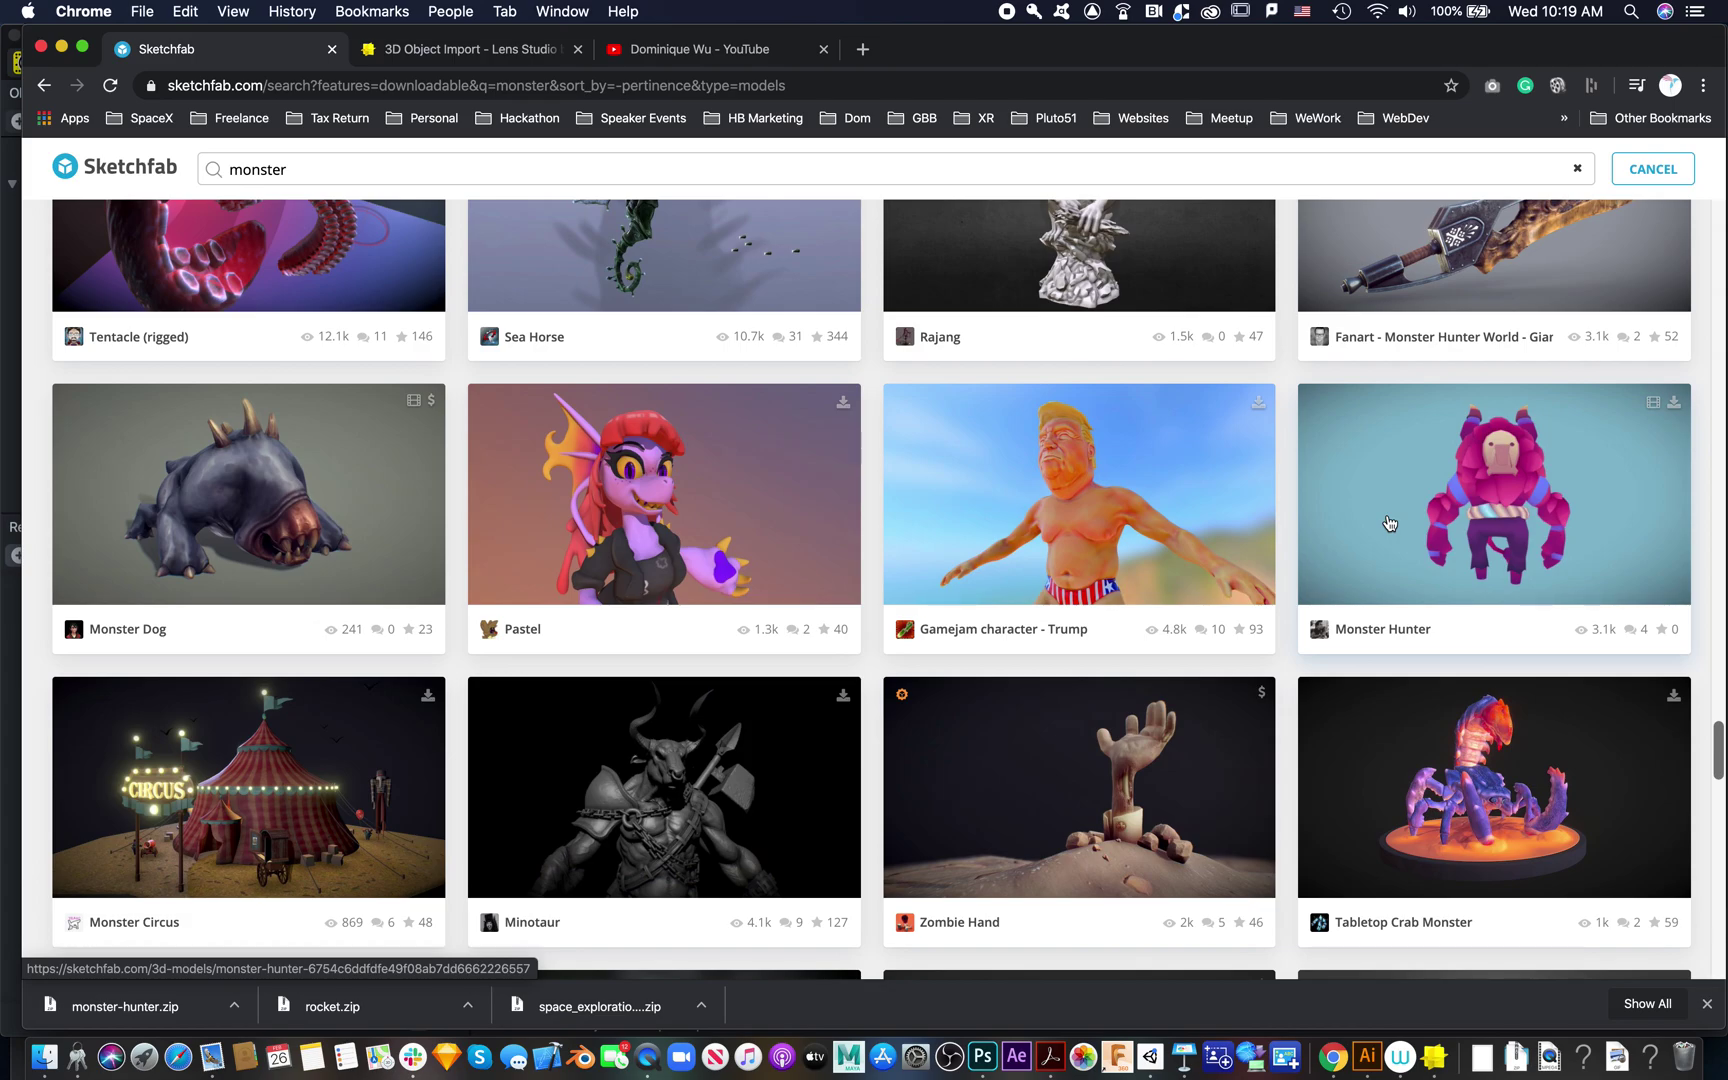
pyautogui.click(1445, 517)
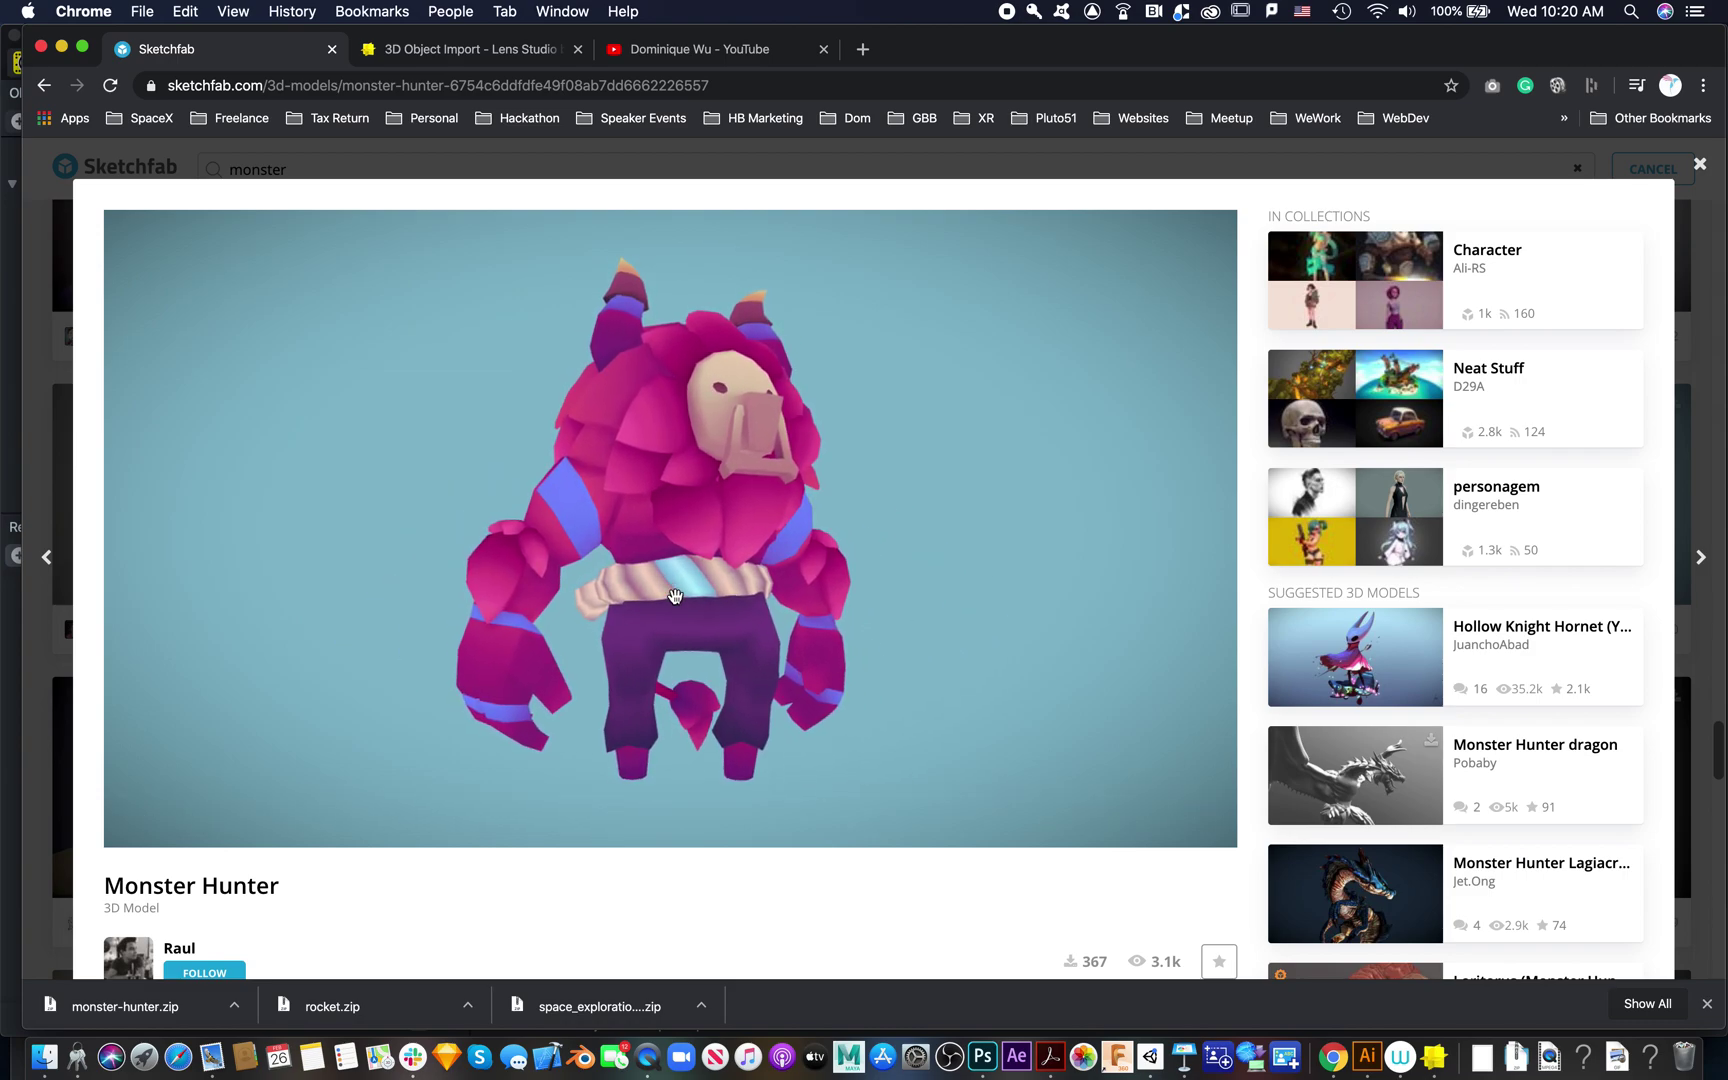
# Zoom and orbit the Monster Hunter model, then open its Download 3D Model dialog
pyautogui.scroll(3, 675, 597)
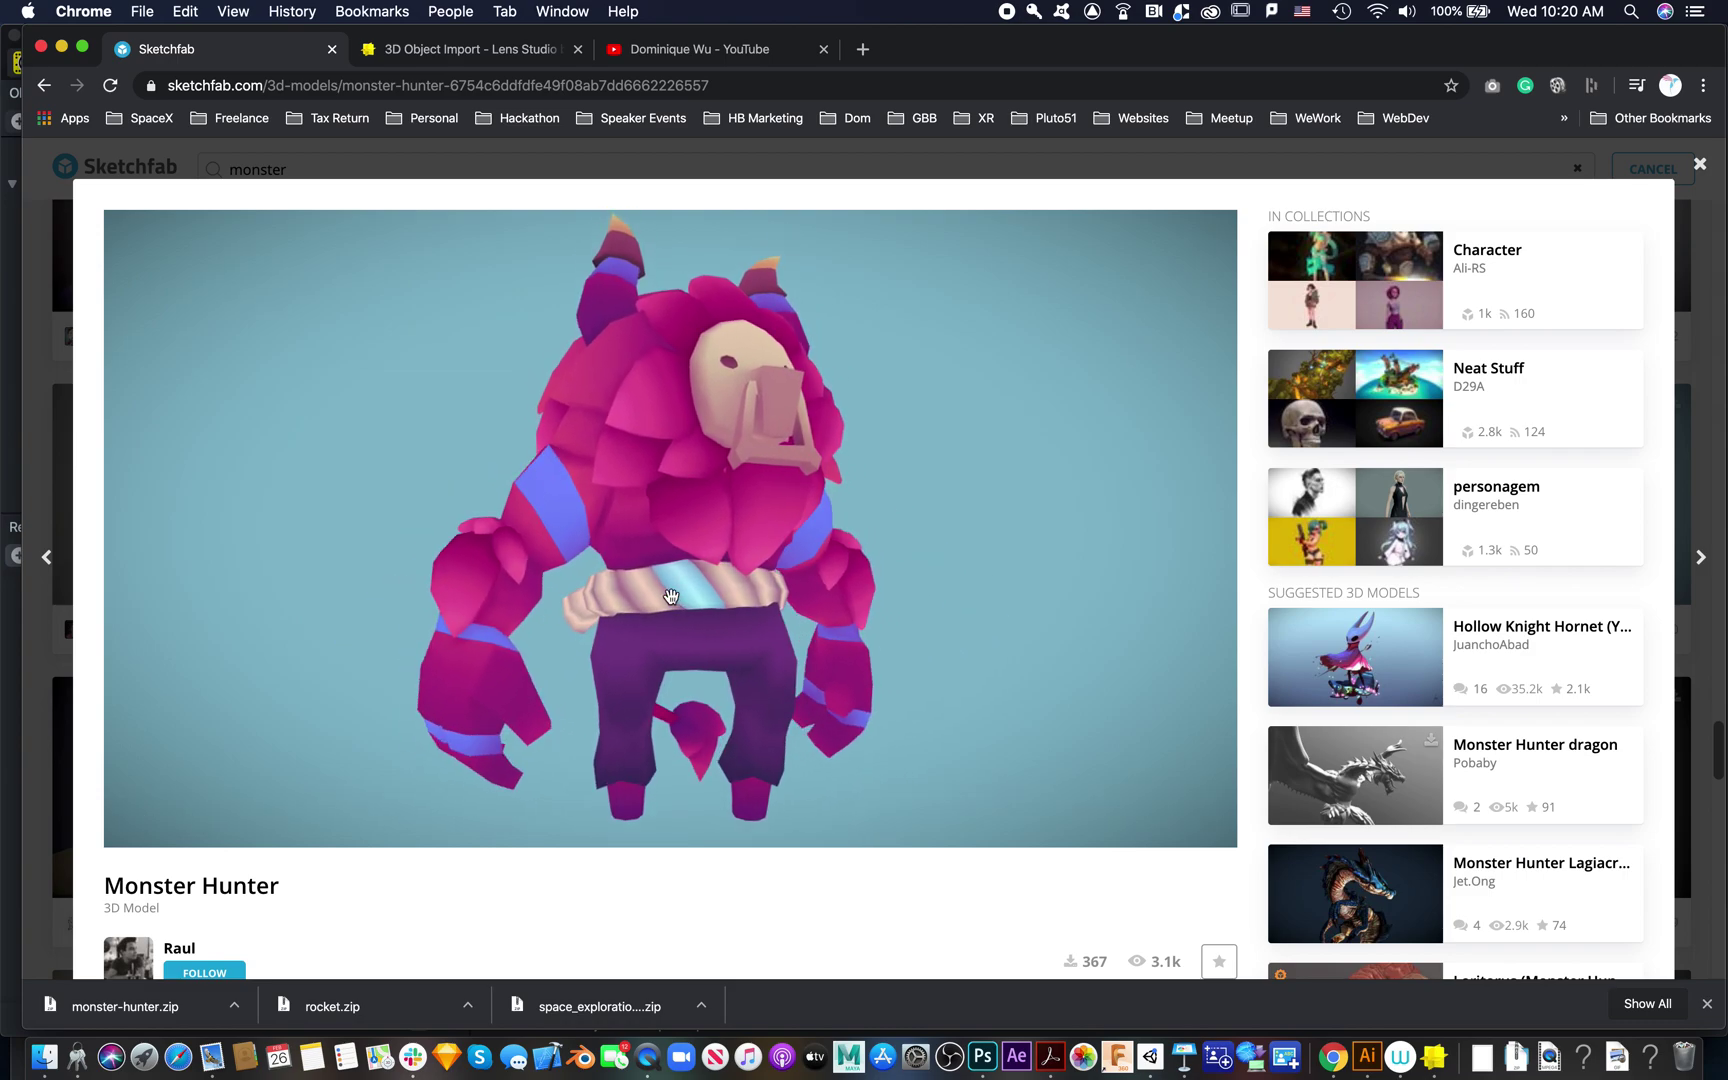
pyautogui.moveTo(735, 598); pyautogui.dragTo(635, 607)
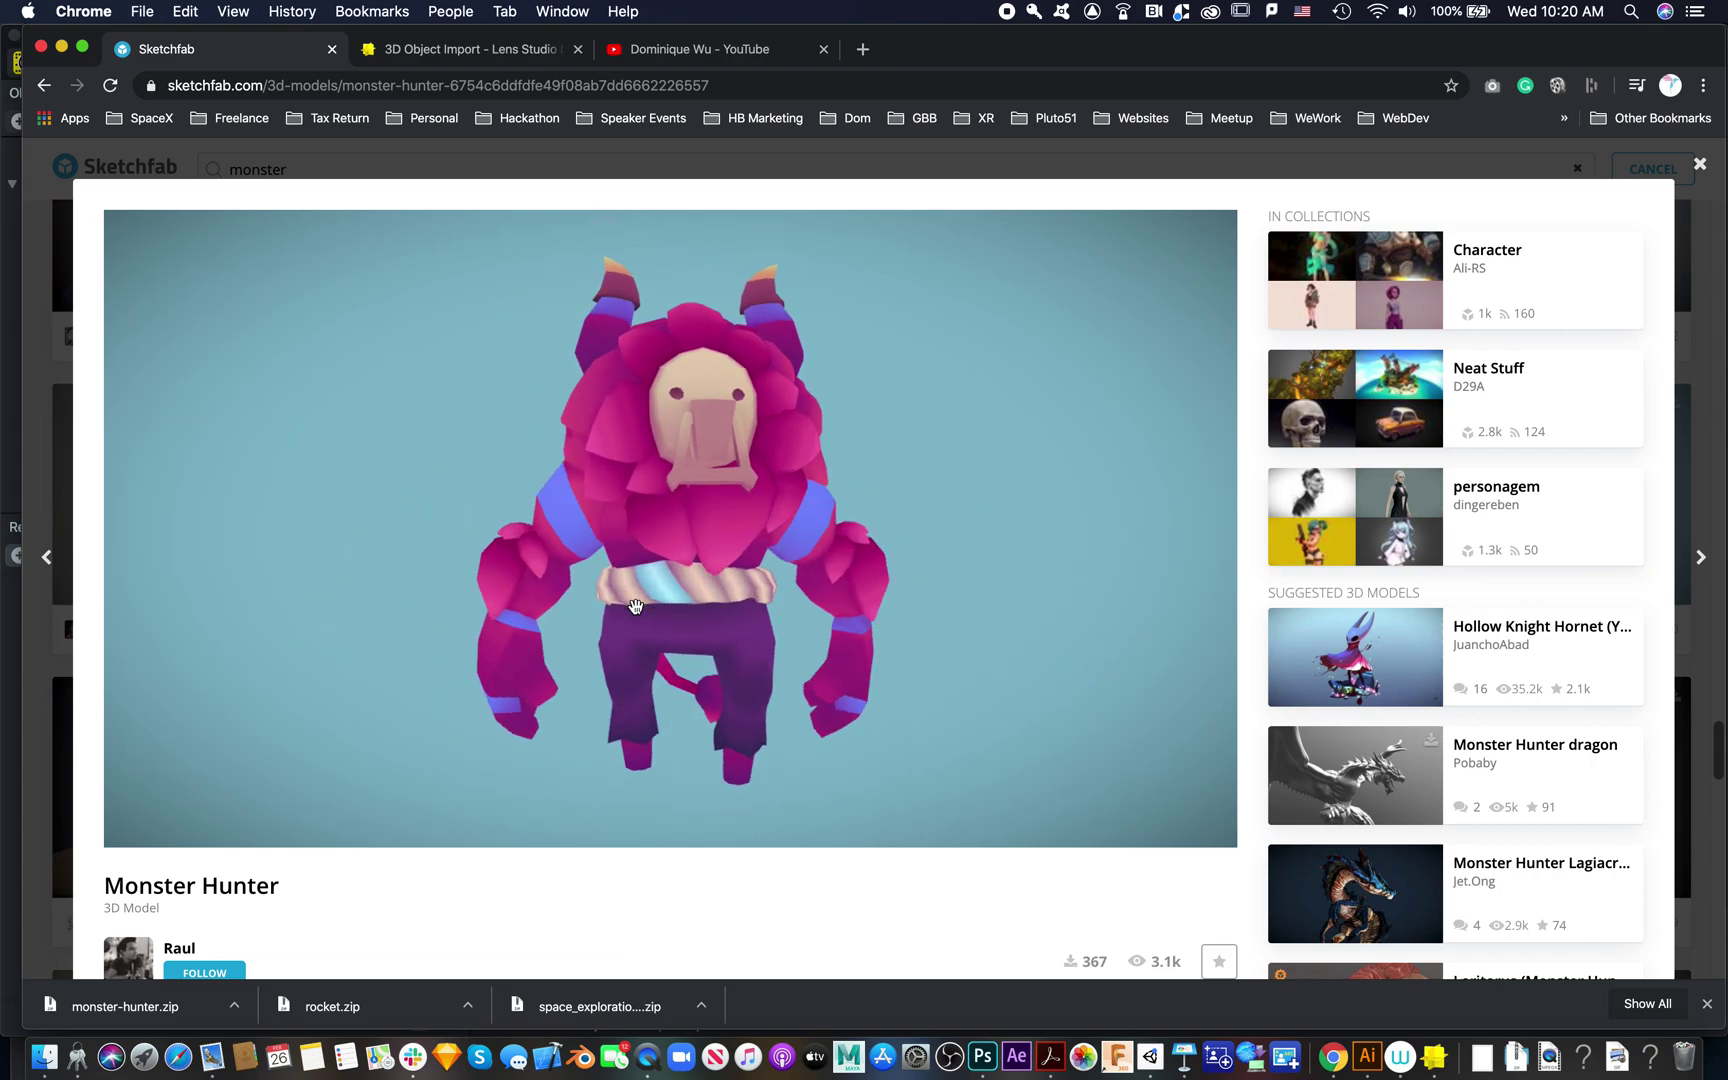
pyautogui.scroll(-3, 620, 867)
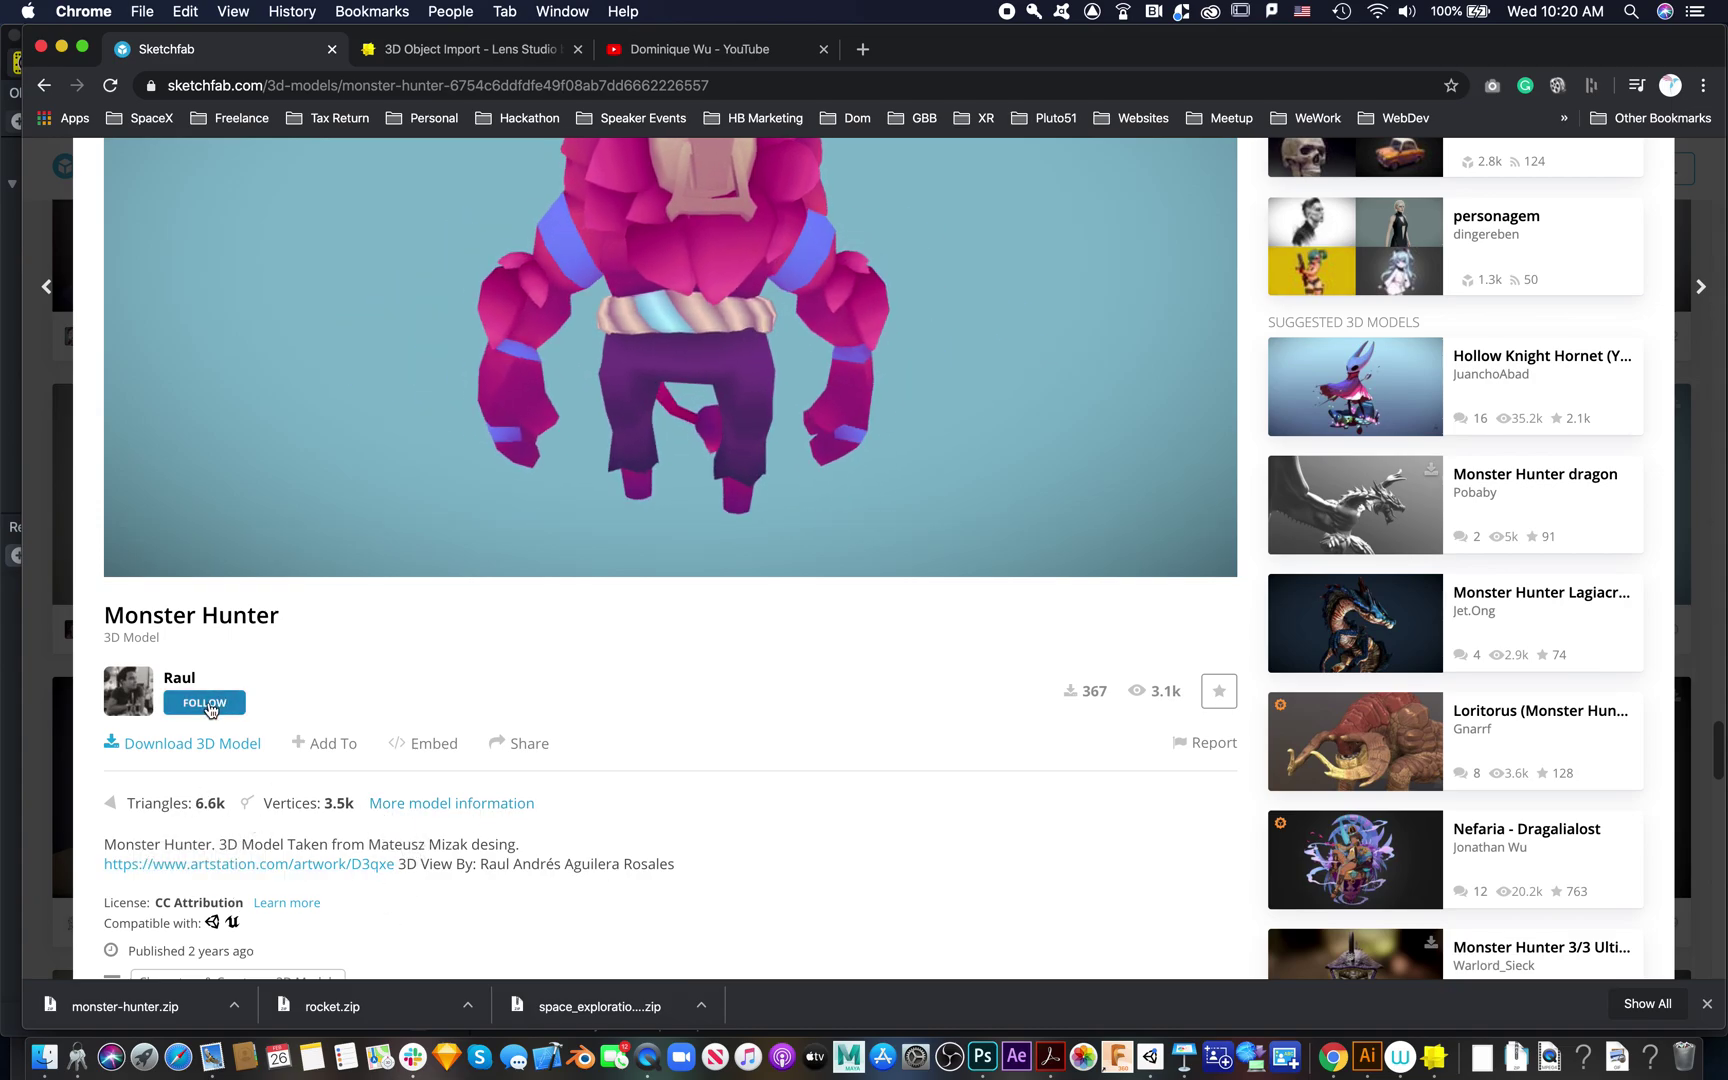
pyautogui.click(210, 748)
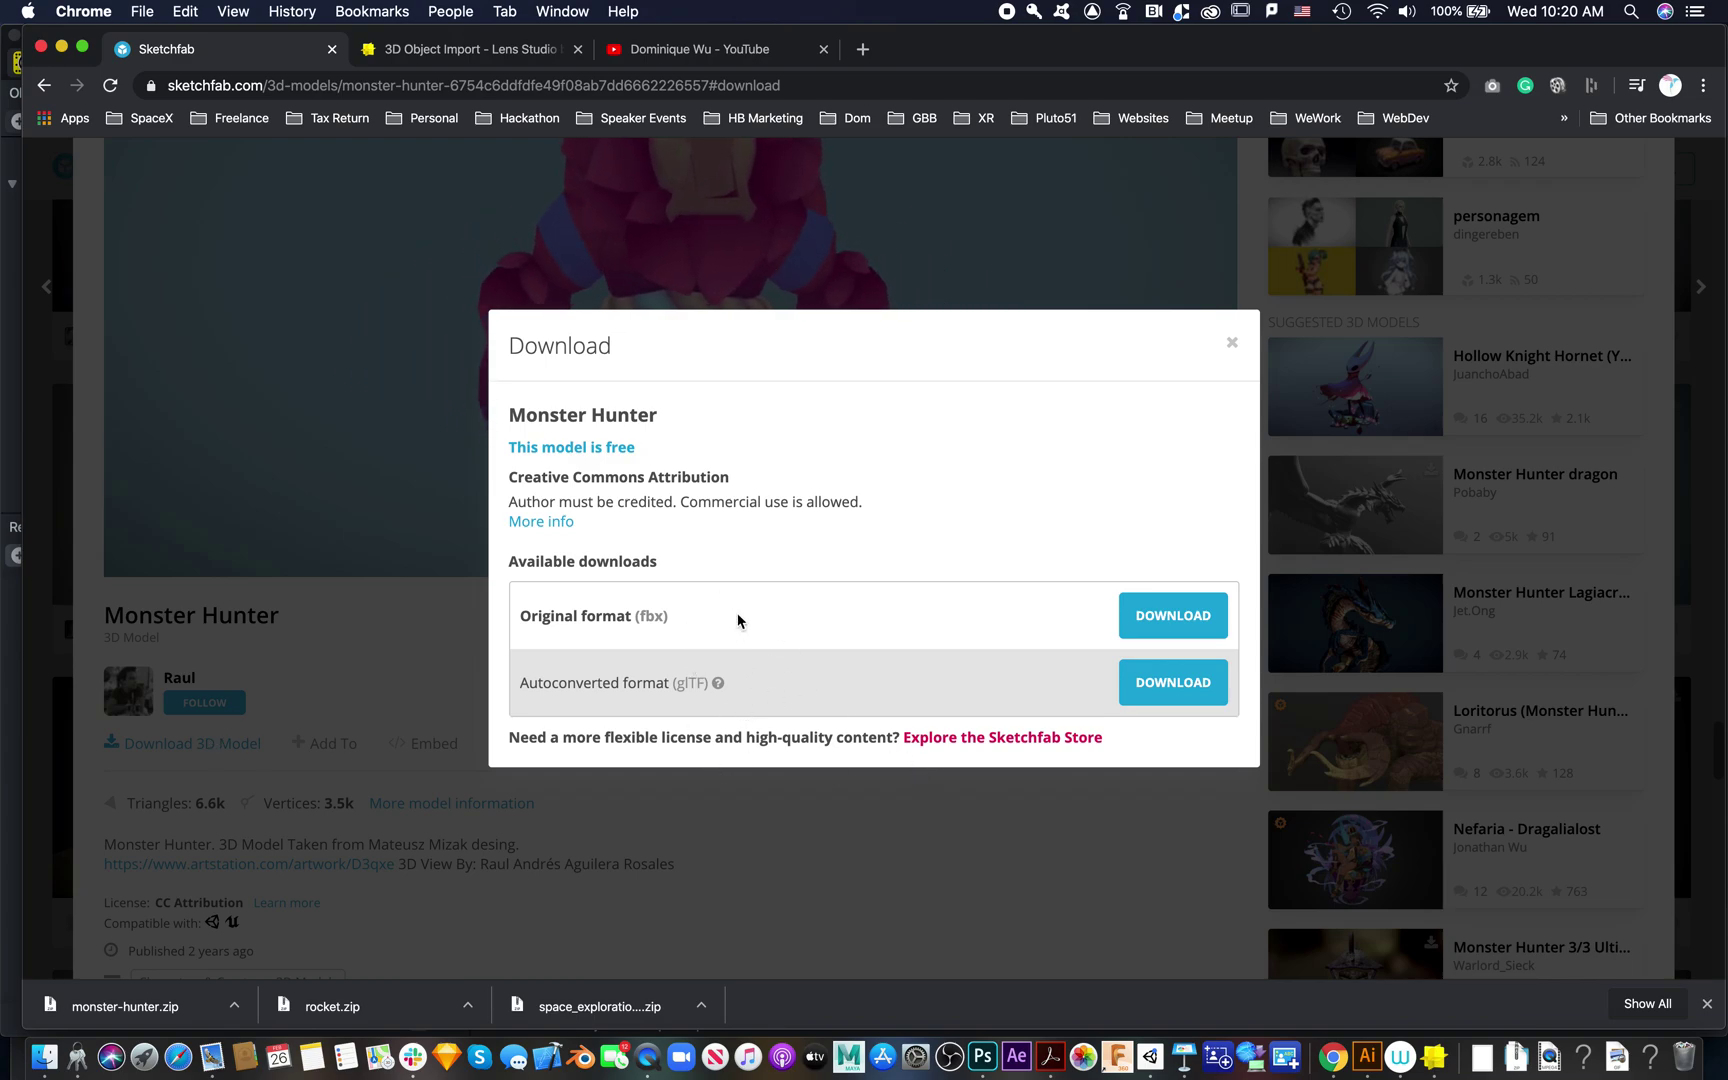
# Check the (fbx) label and download the Monster Hunter model in its original FBX format
pyautogui.moveTo(679, 620); pyautogui.dragTo(641, 615)
pyautogui.moveTo(670, 614); pyautogui.dragTo(635, 616)
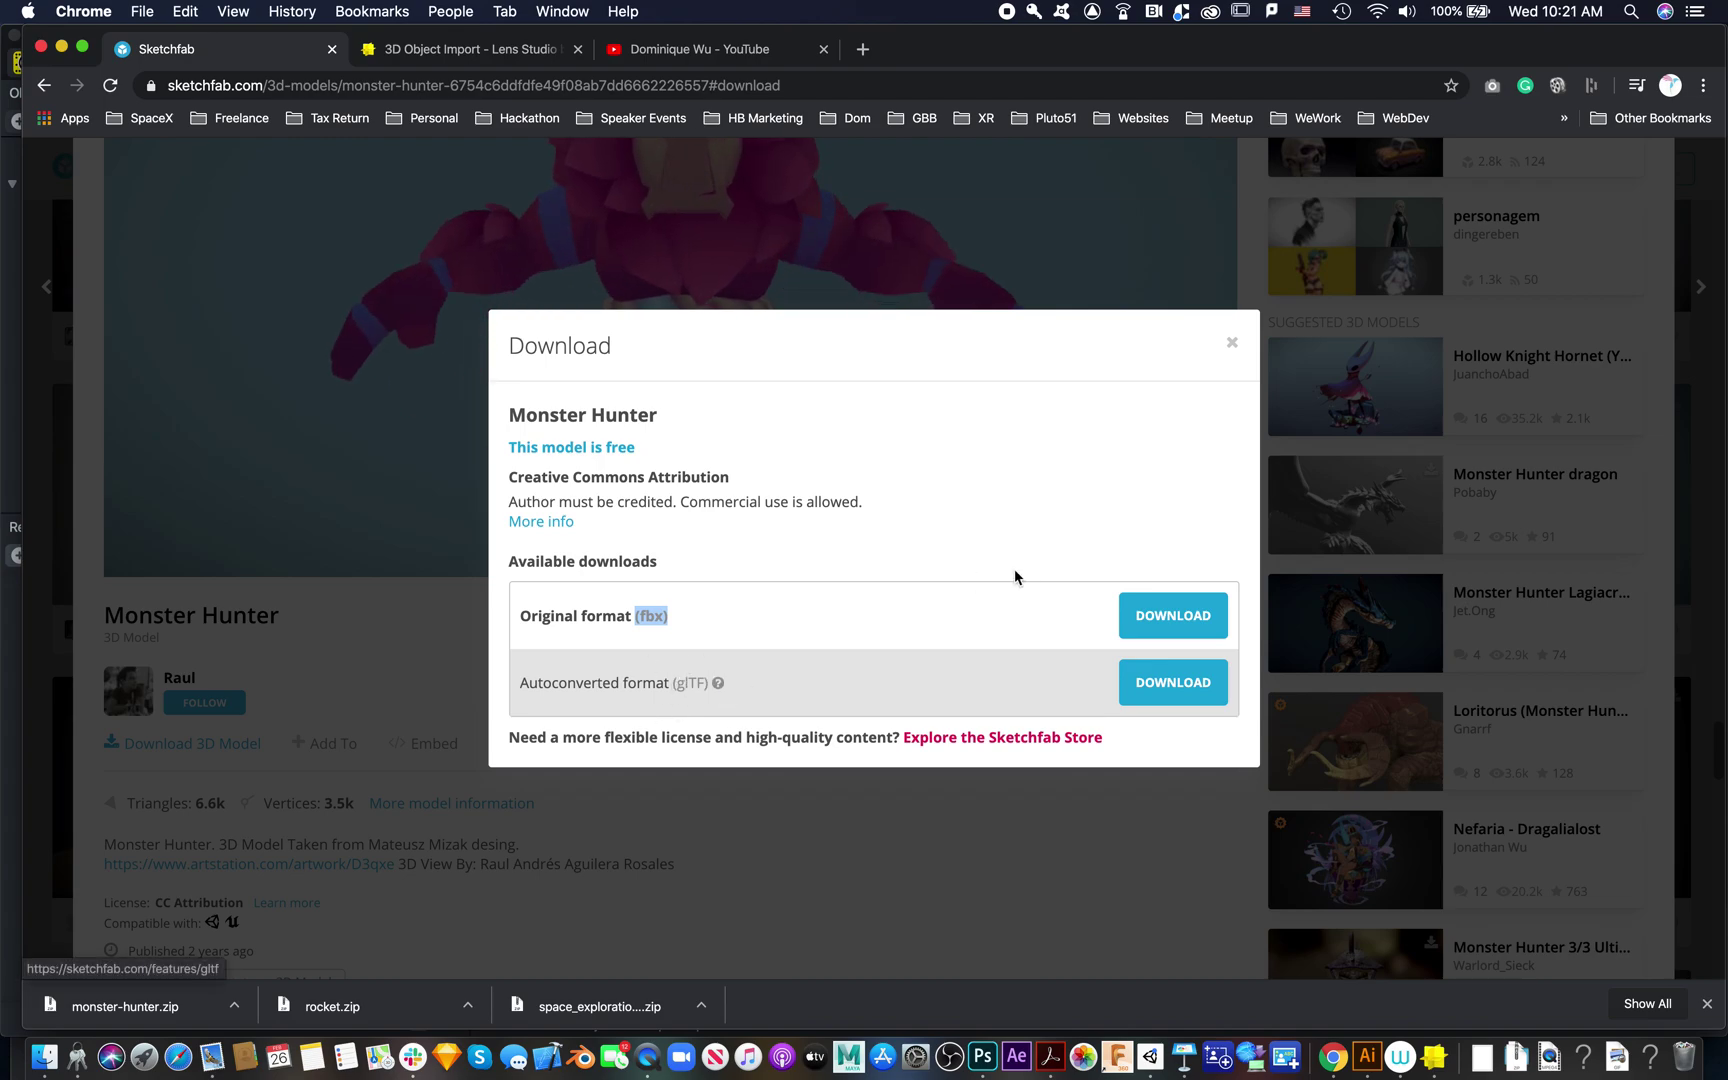
pyautogui.press('super+space')
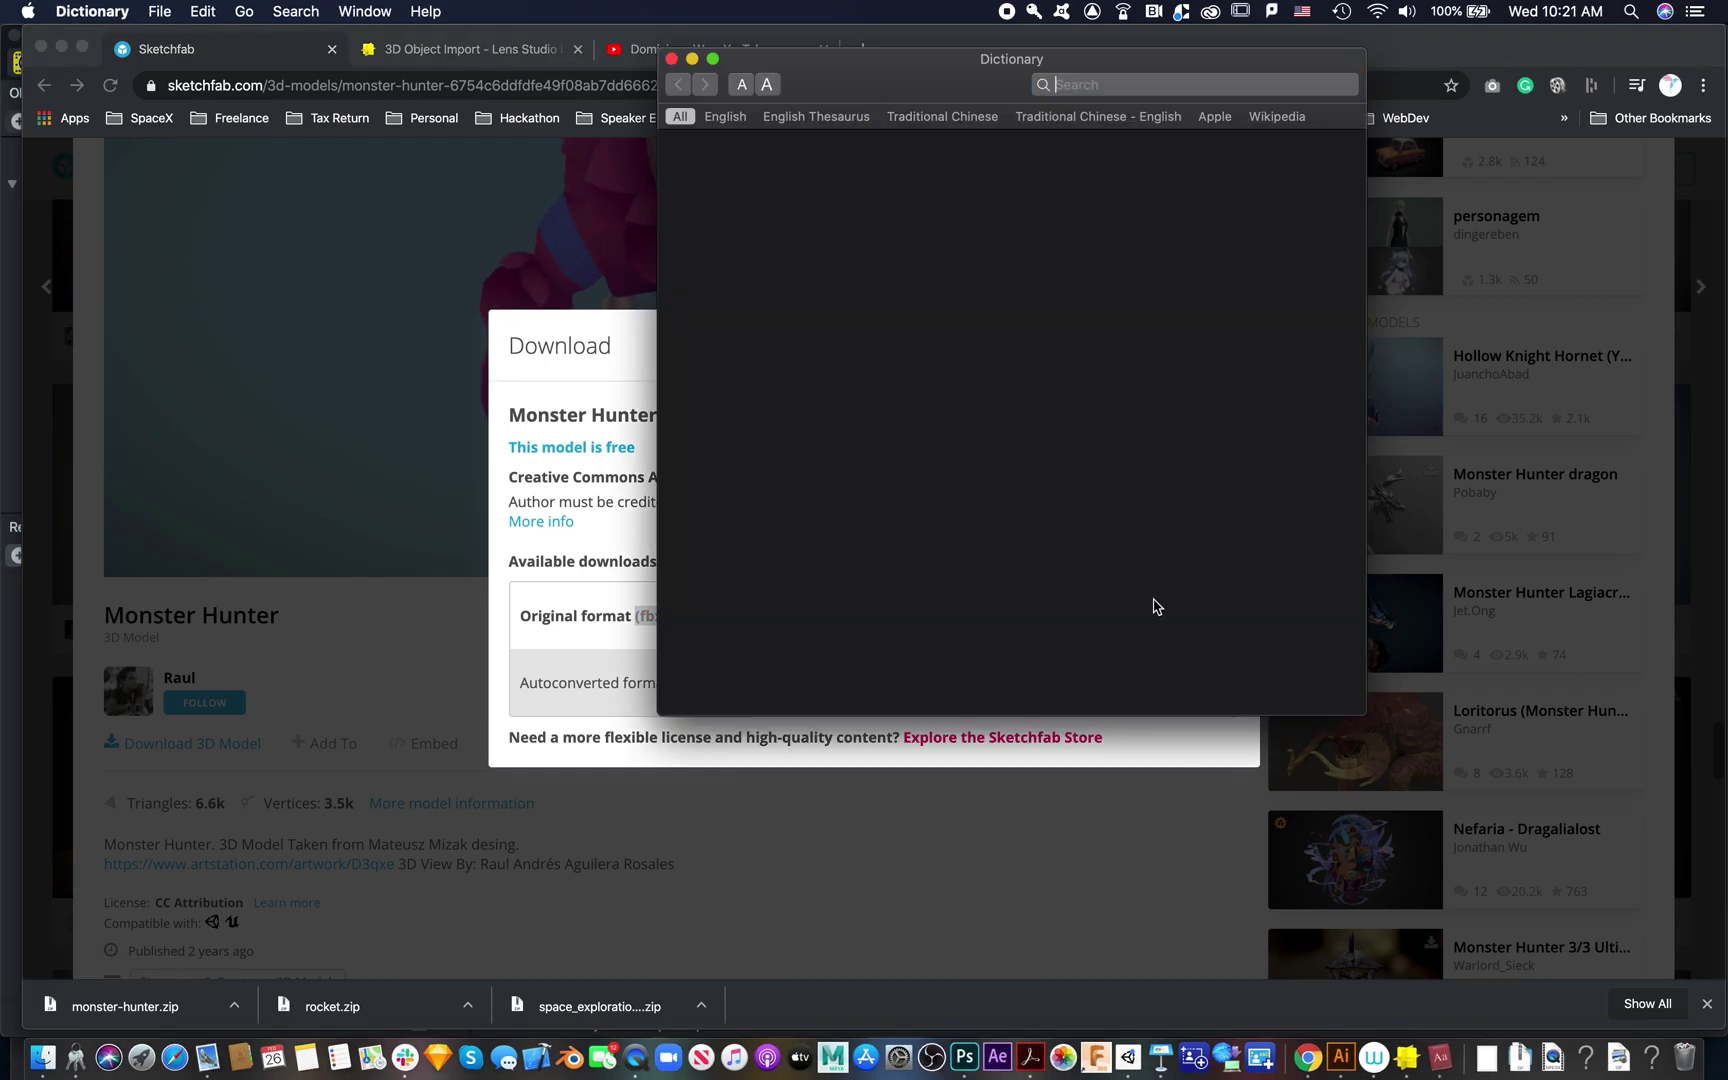
pyautogui.click(672, 58)
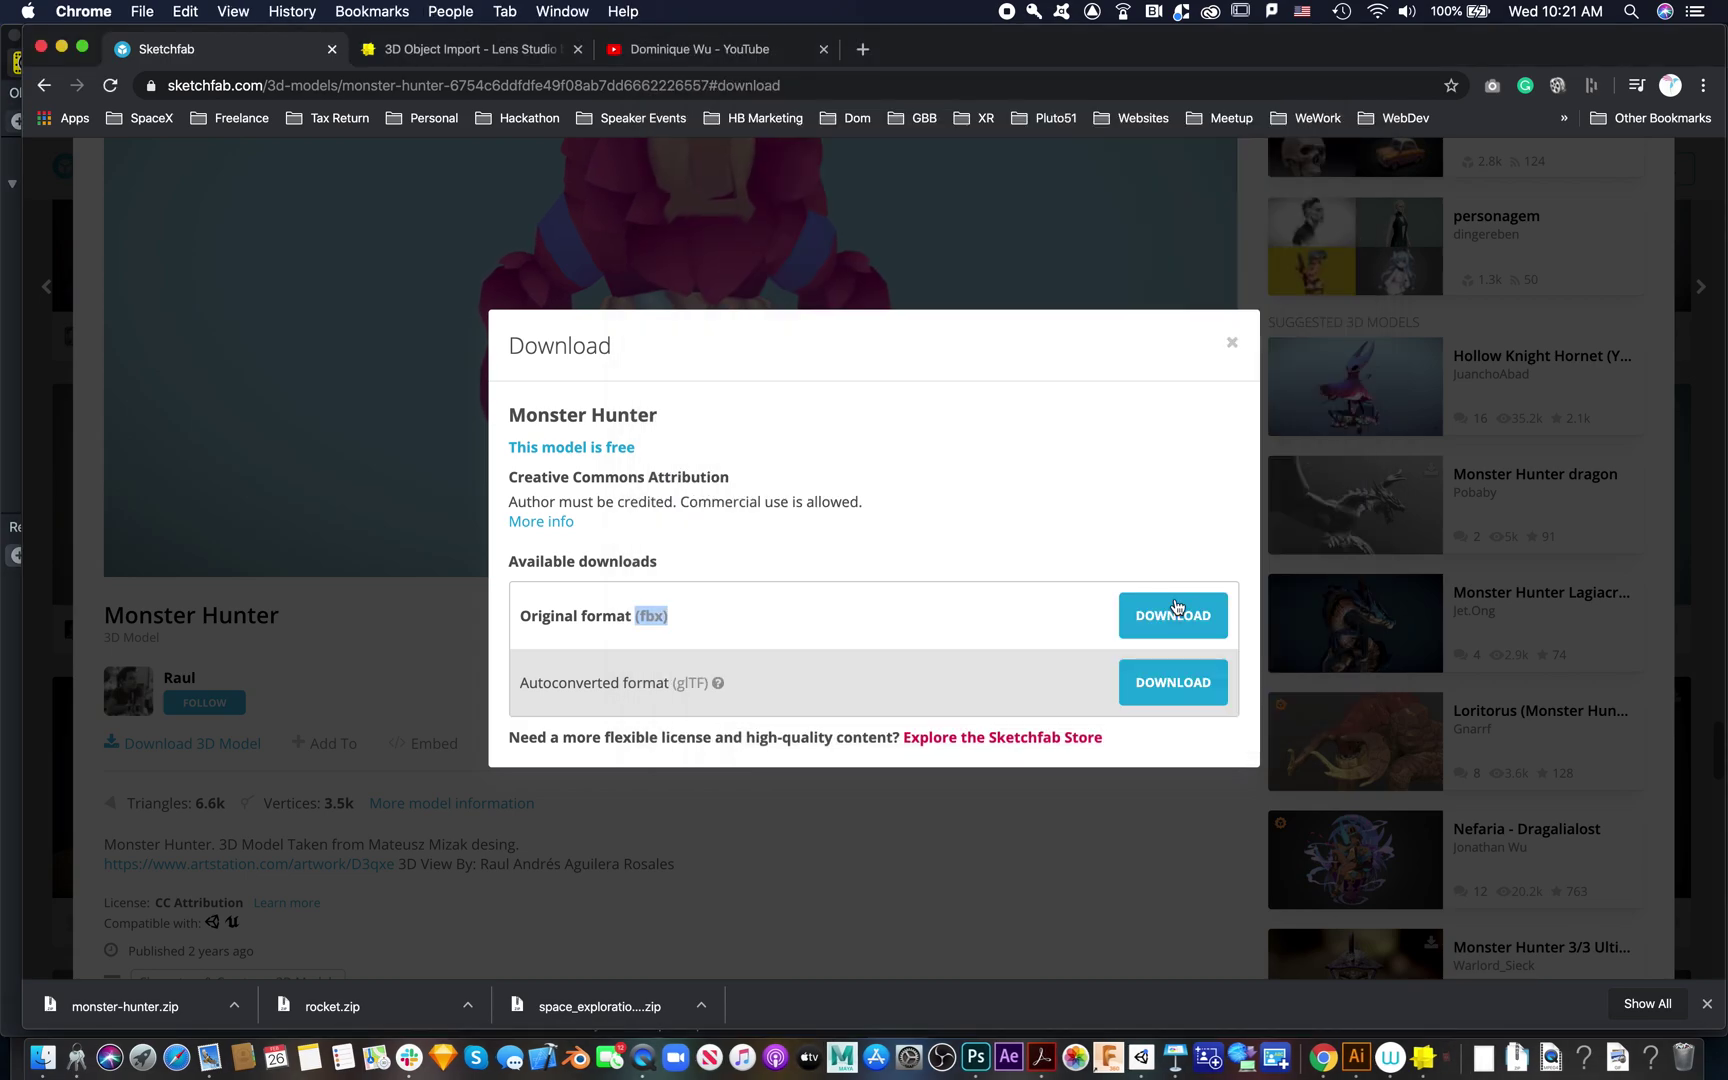
pyautogui.click(1181, 620)
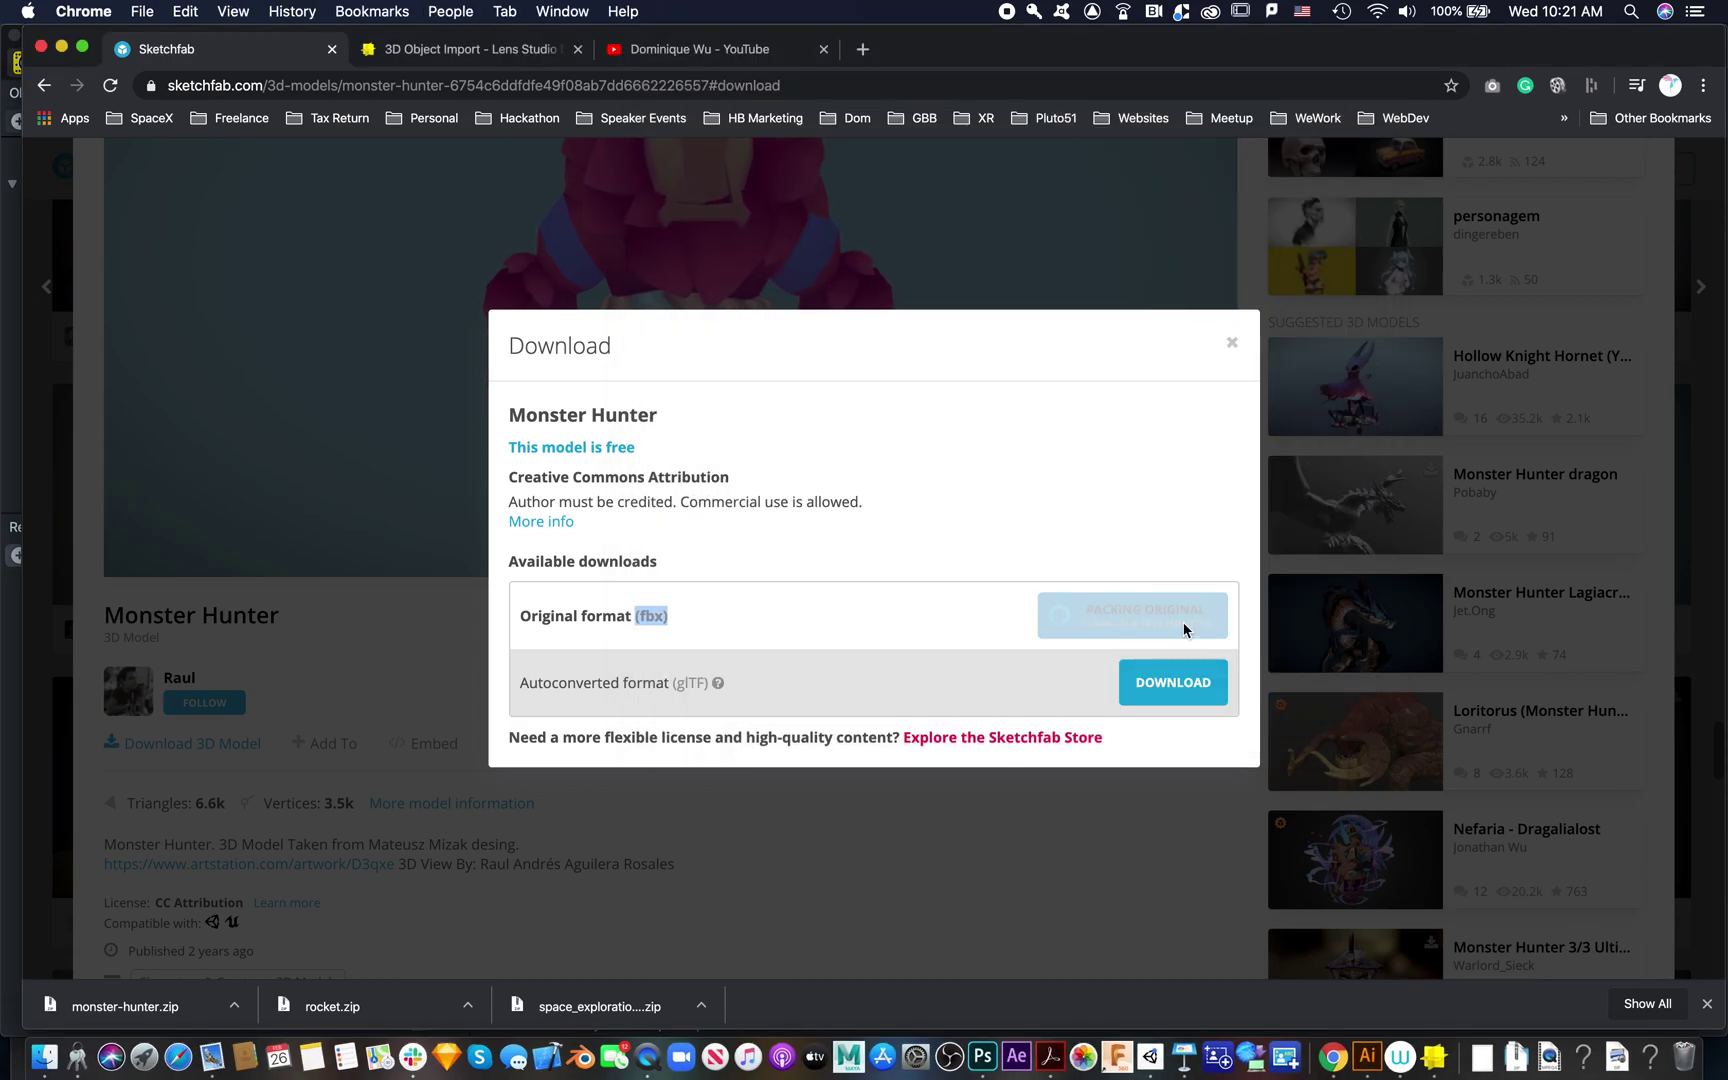
# Reveal the monster-hunter zip download in Finder and extract it
pyautogui.click(234, 1014)
pyautogui.click(275, 988)
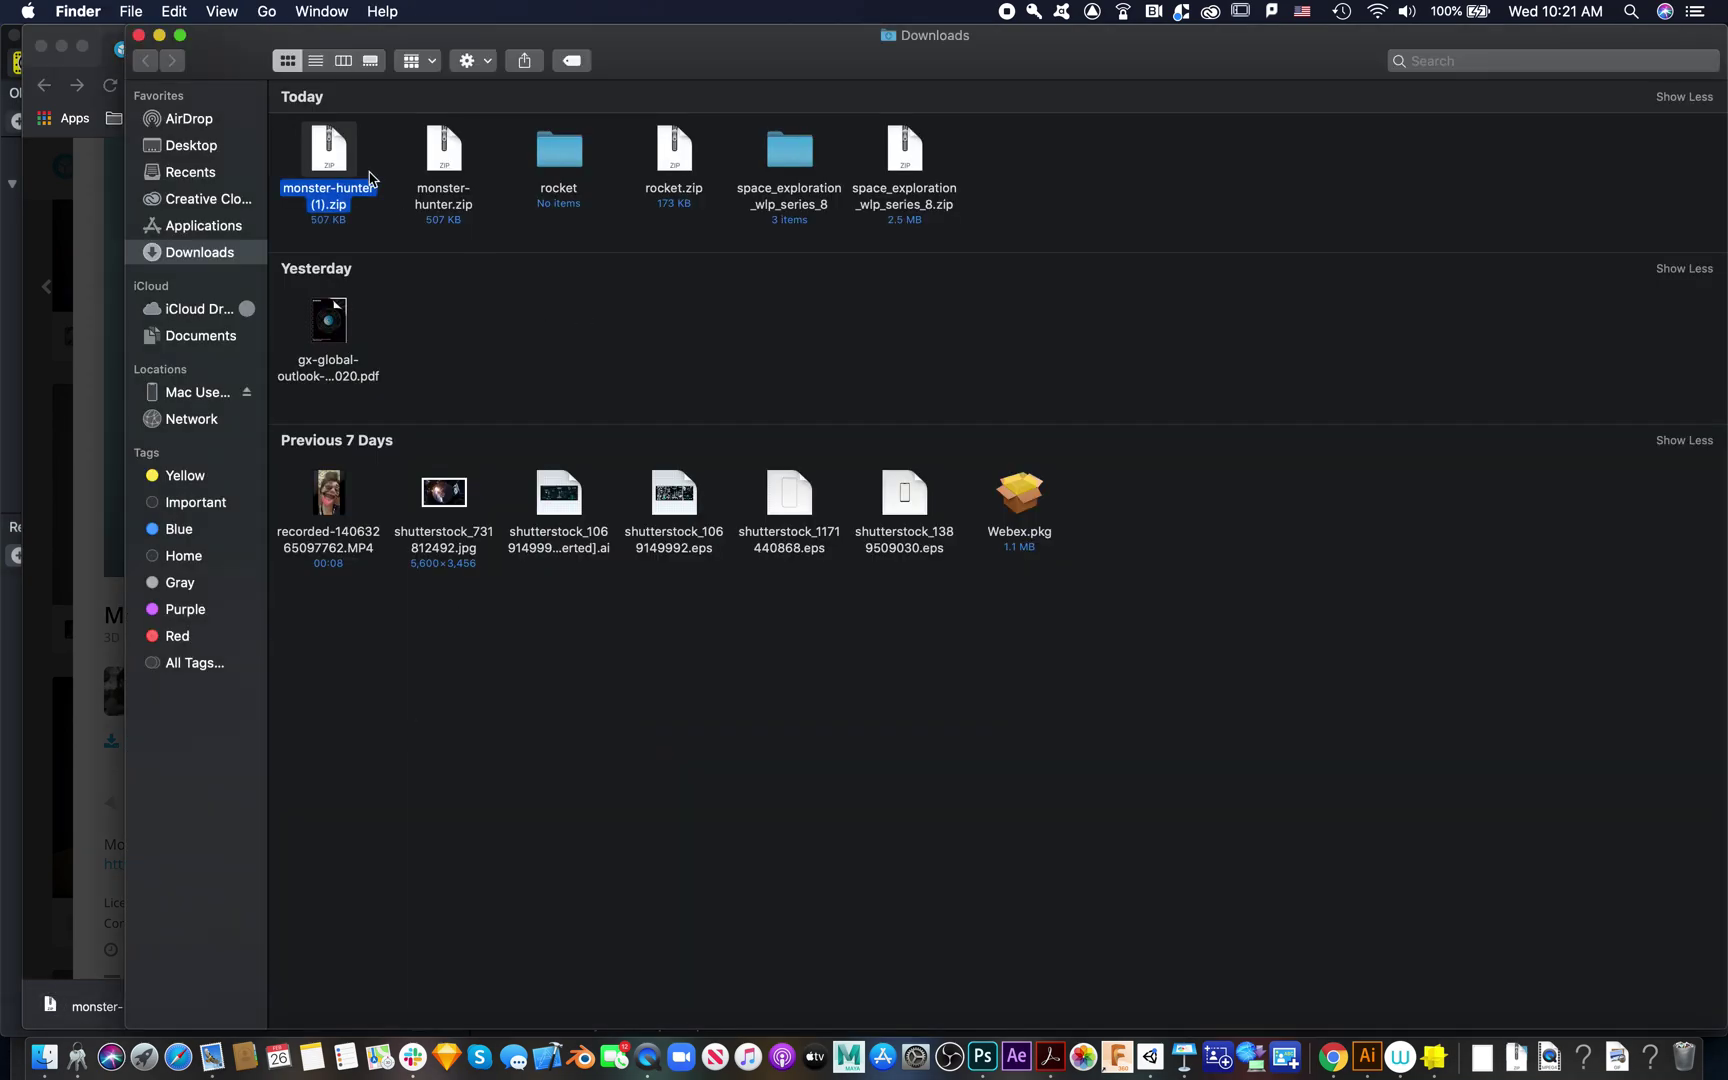
pyautogui.doubleClick(322, 162)
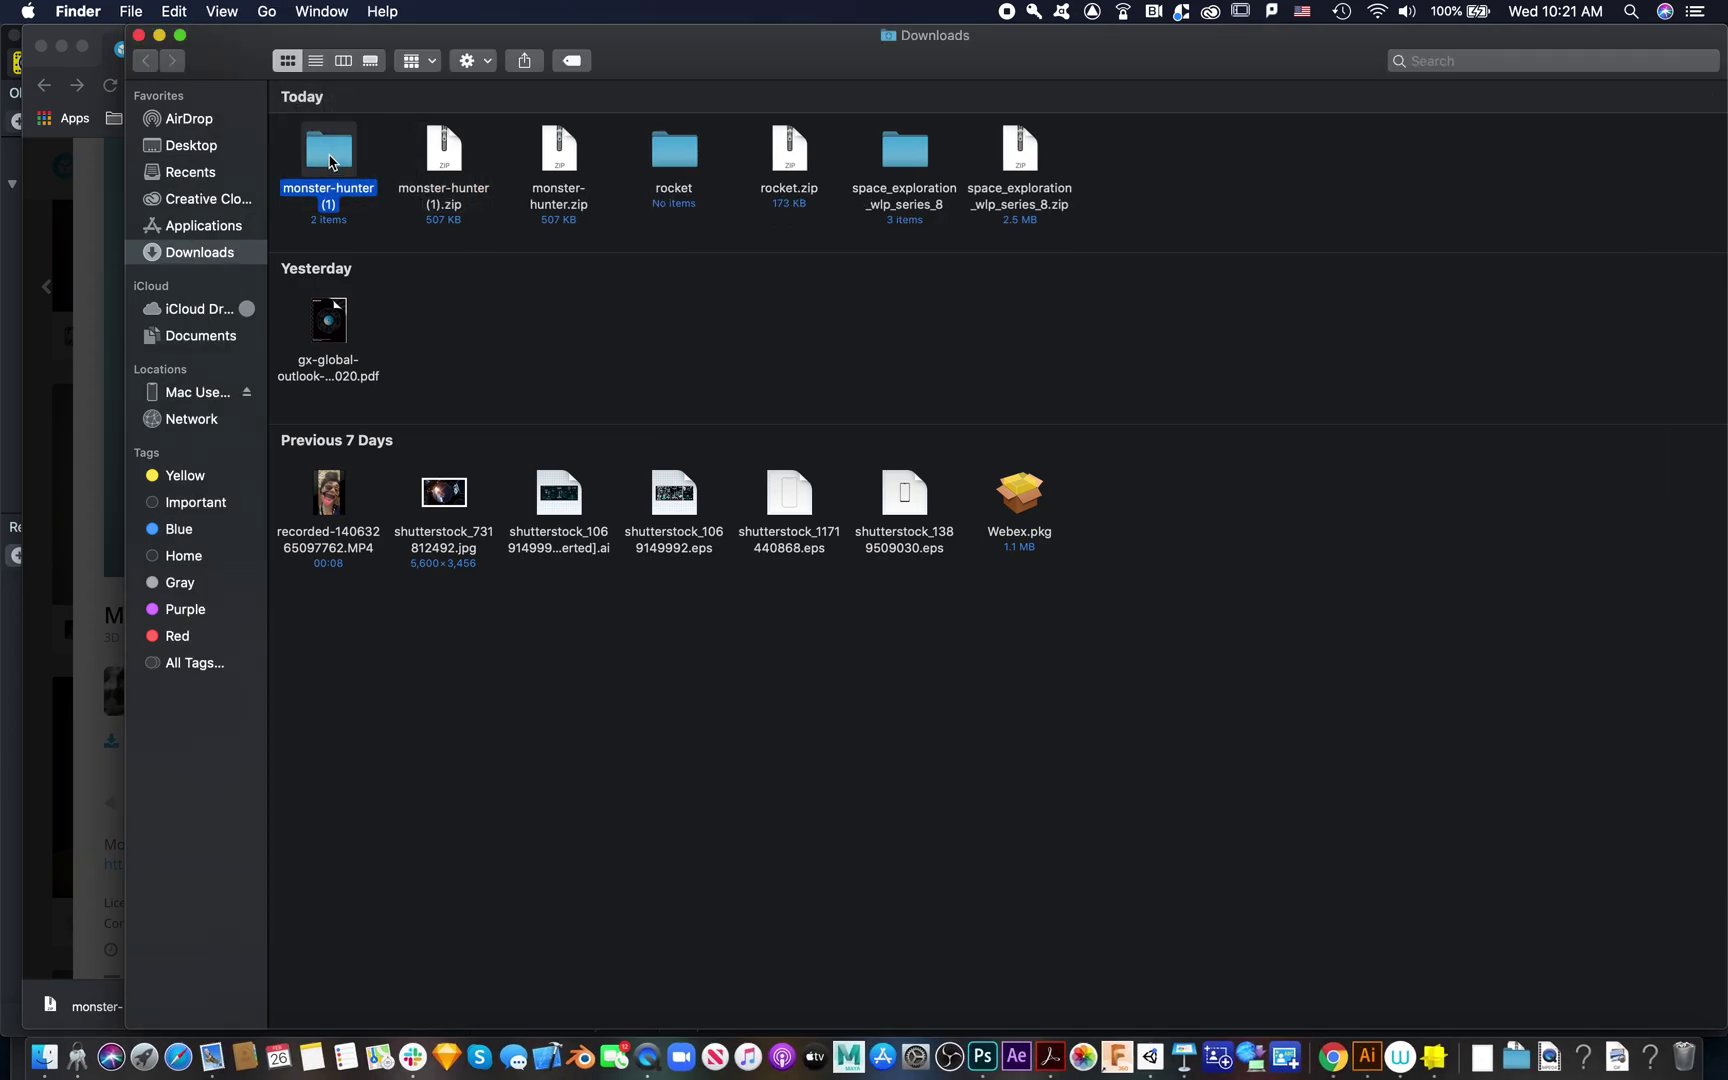
pyautogui.doubleClick(328, 155)
# Quick Look Monster Hunter.fbx in source and Texture Monster Hunter.png in textures
pyautogui.doubleClick(340, 135)
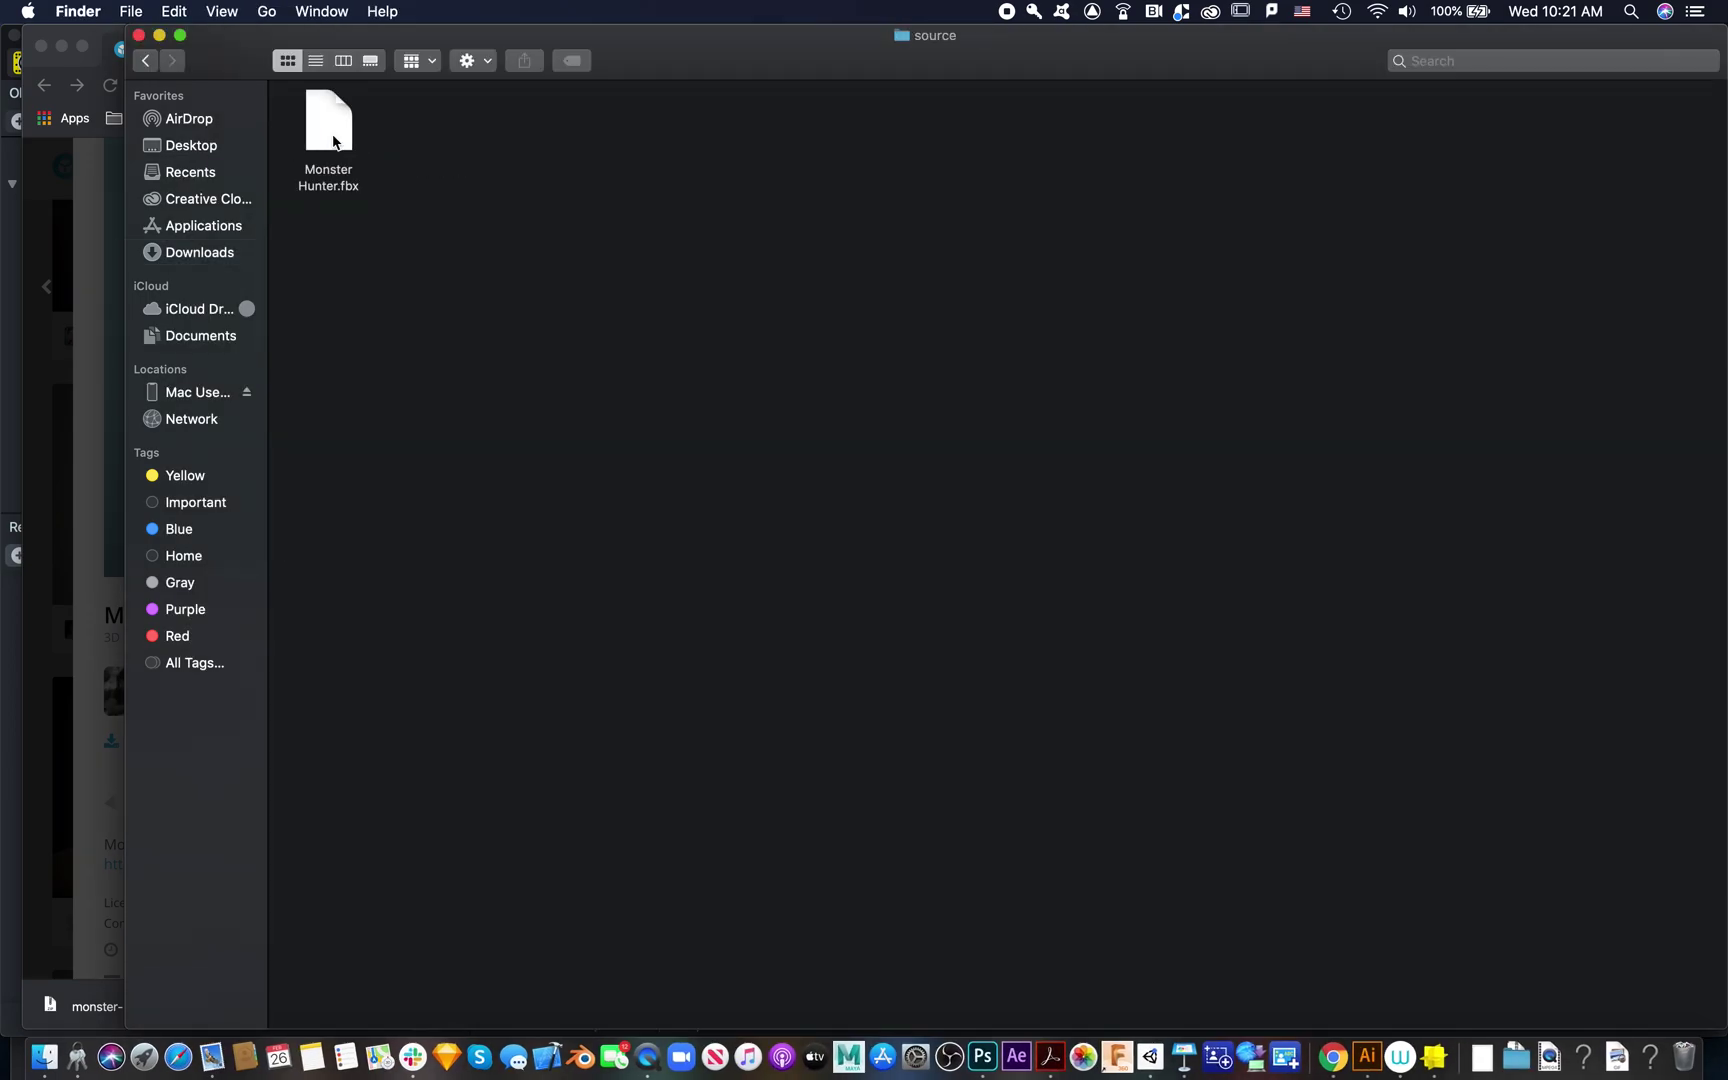
pyautogui.click(335, 140)
pyautogui.press('space')
pyautogui.press('space')
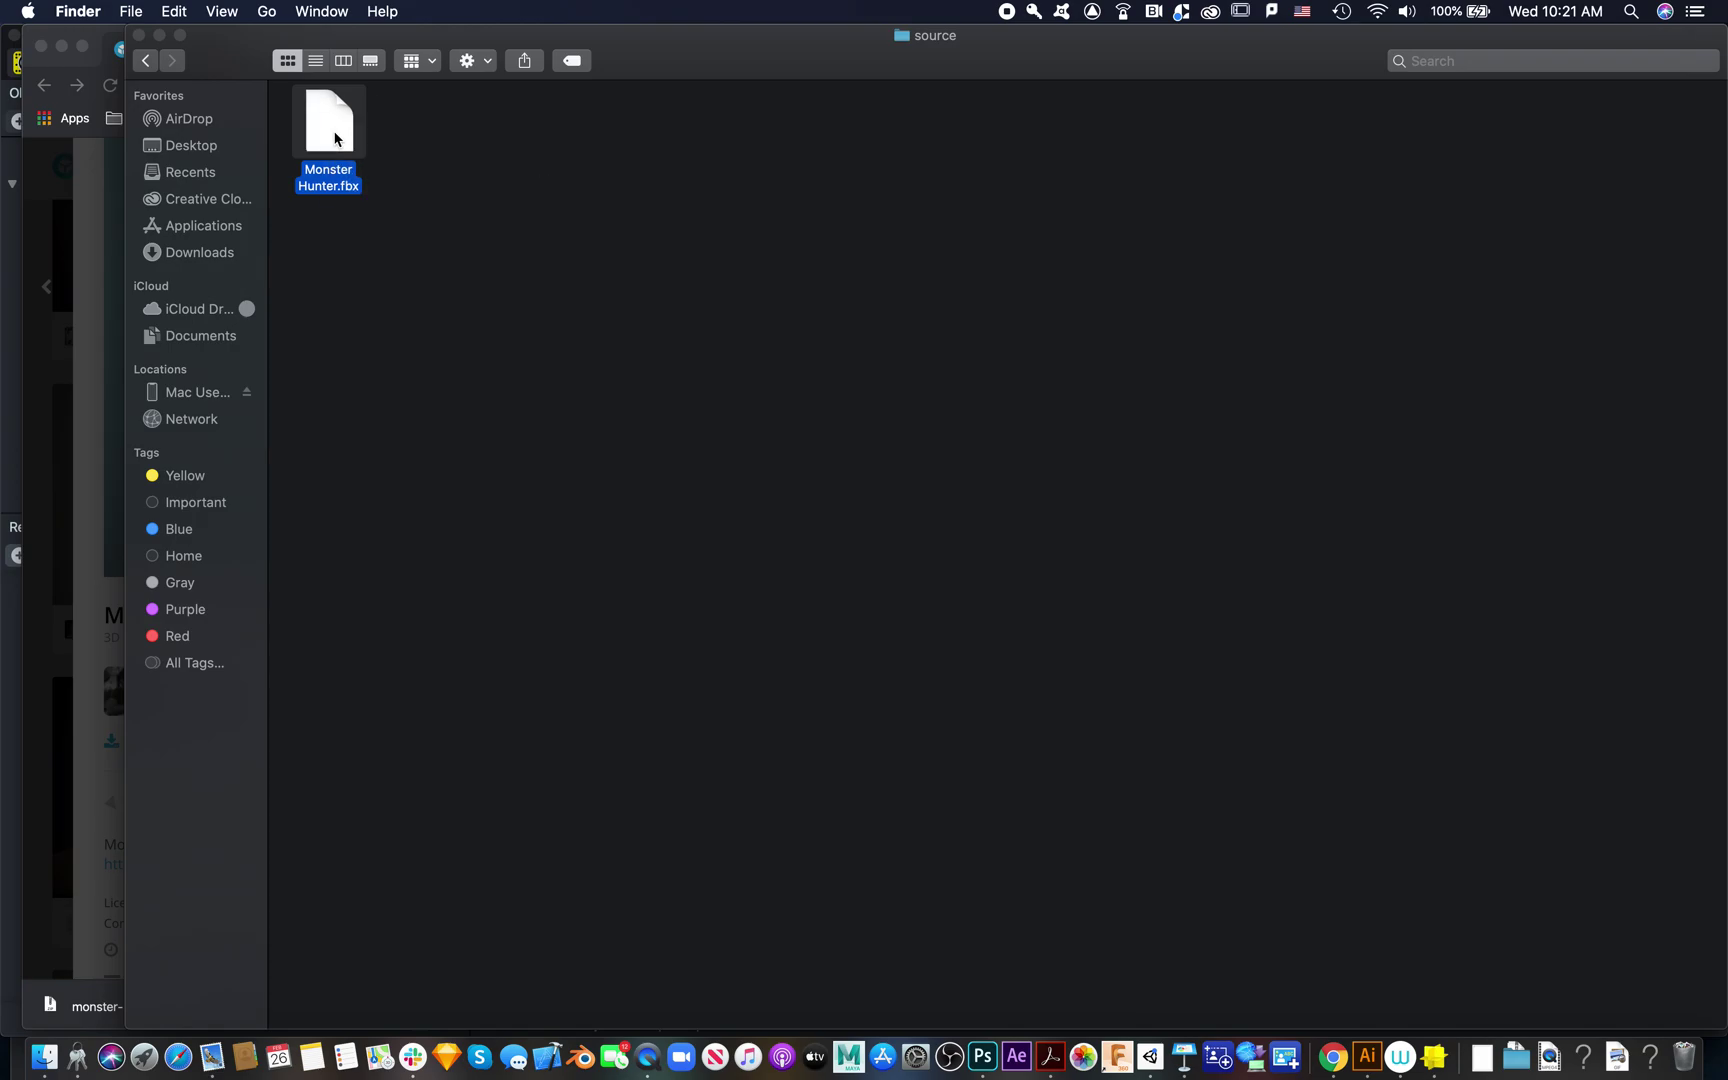
pyautogui.click(147, 62)
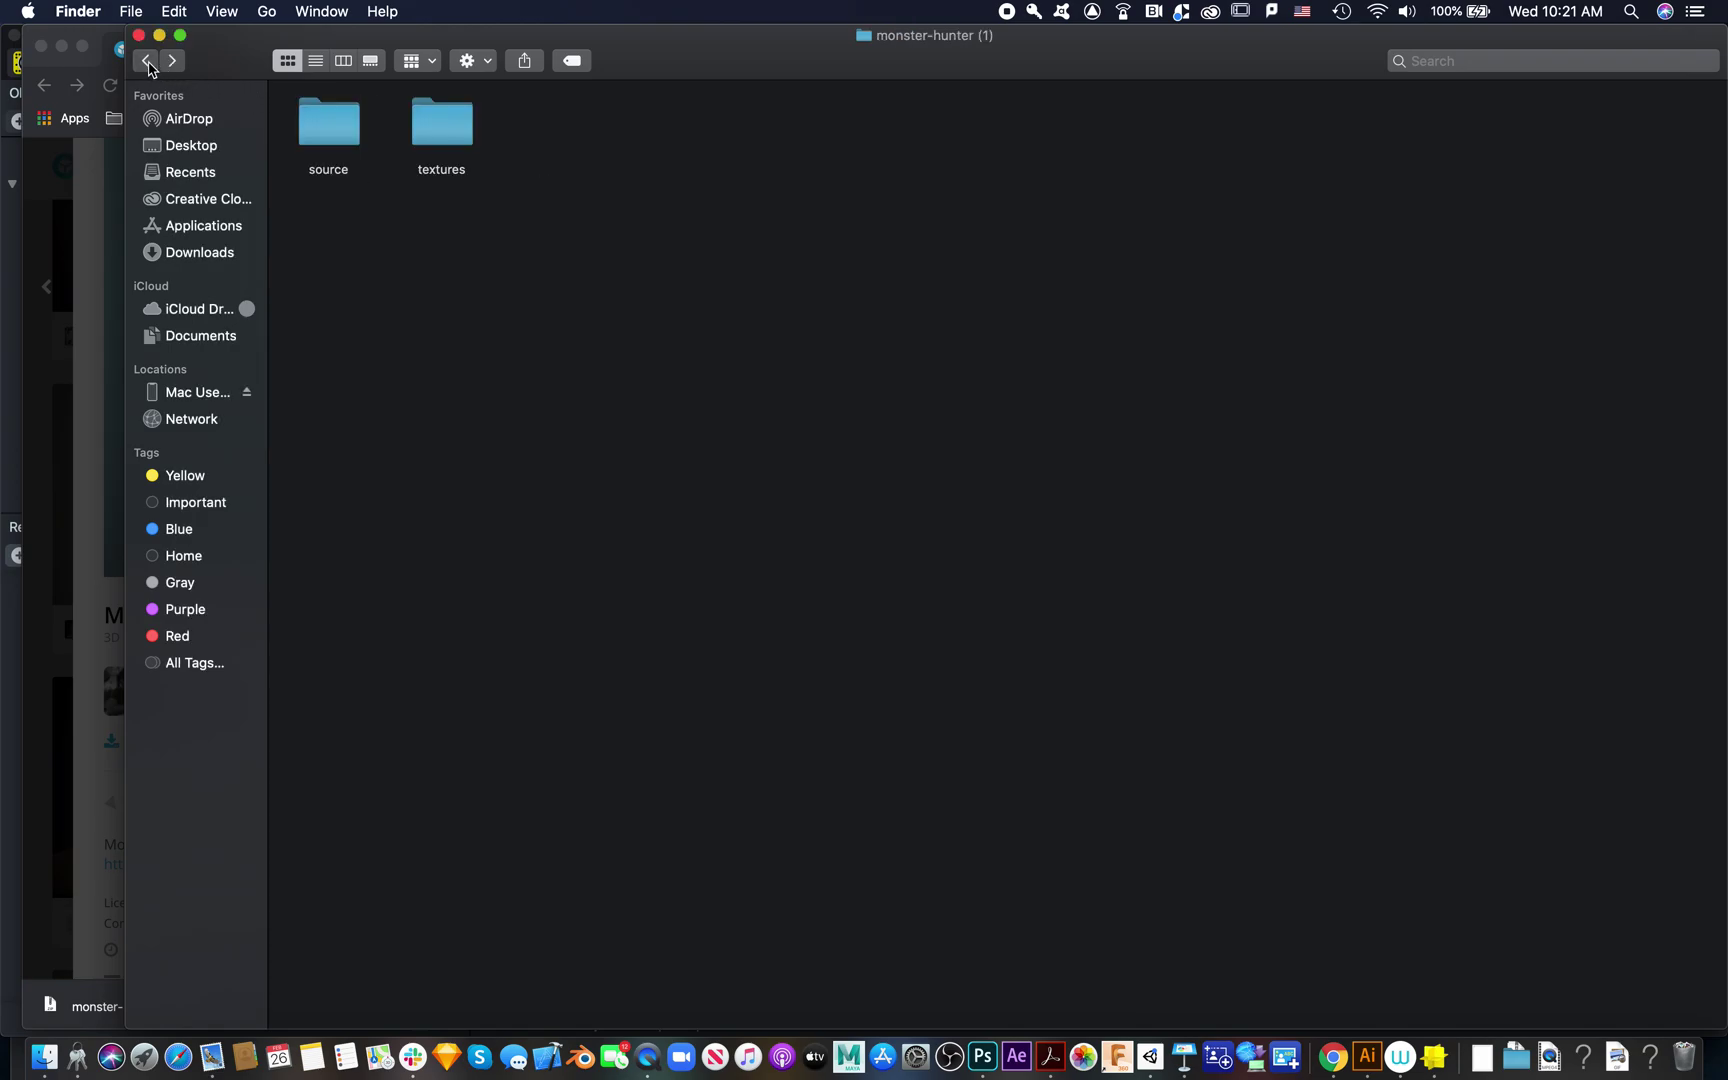
pyautogui.doubleClick(455, 135)
pyautogui.click(331, 133)
pyautogui.press('space')
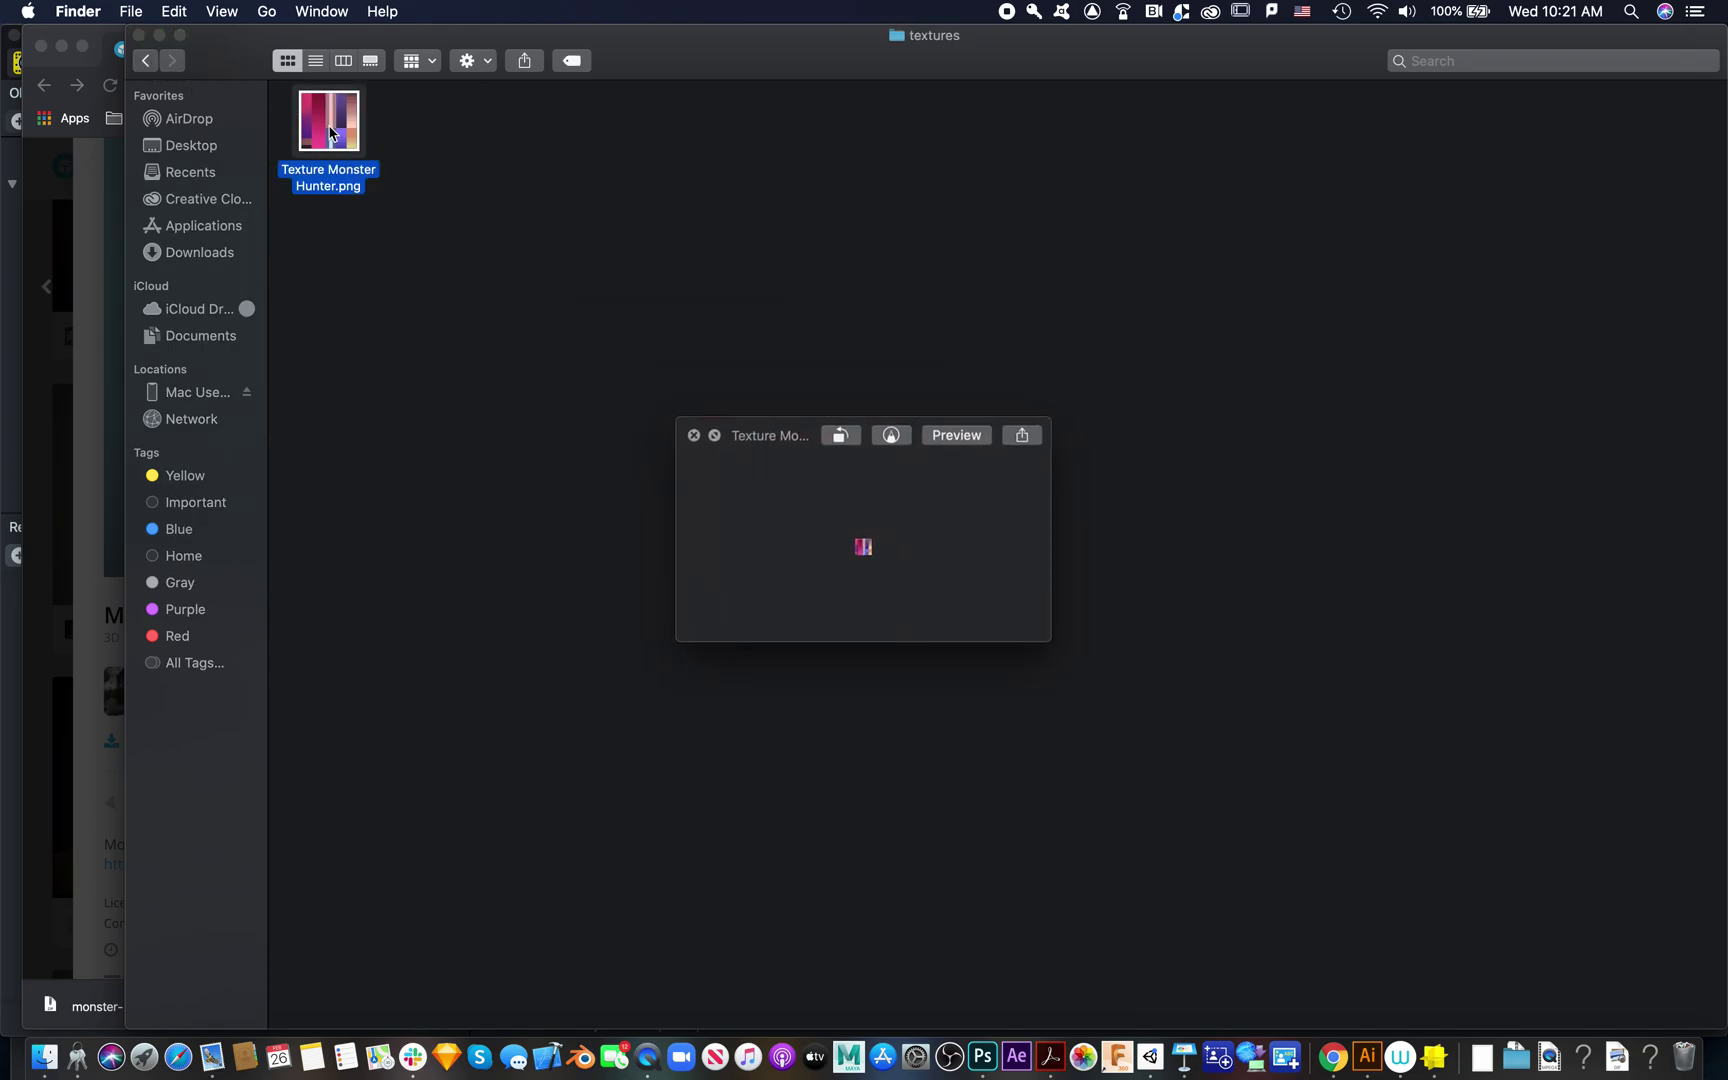
pyautogui.press('space')
pyautogui.press('space')
pyautogui.press('space')
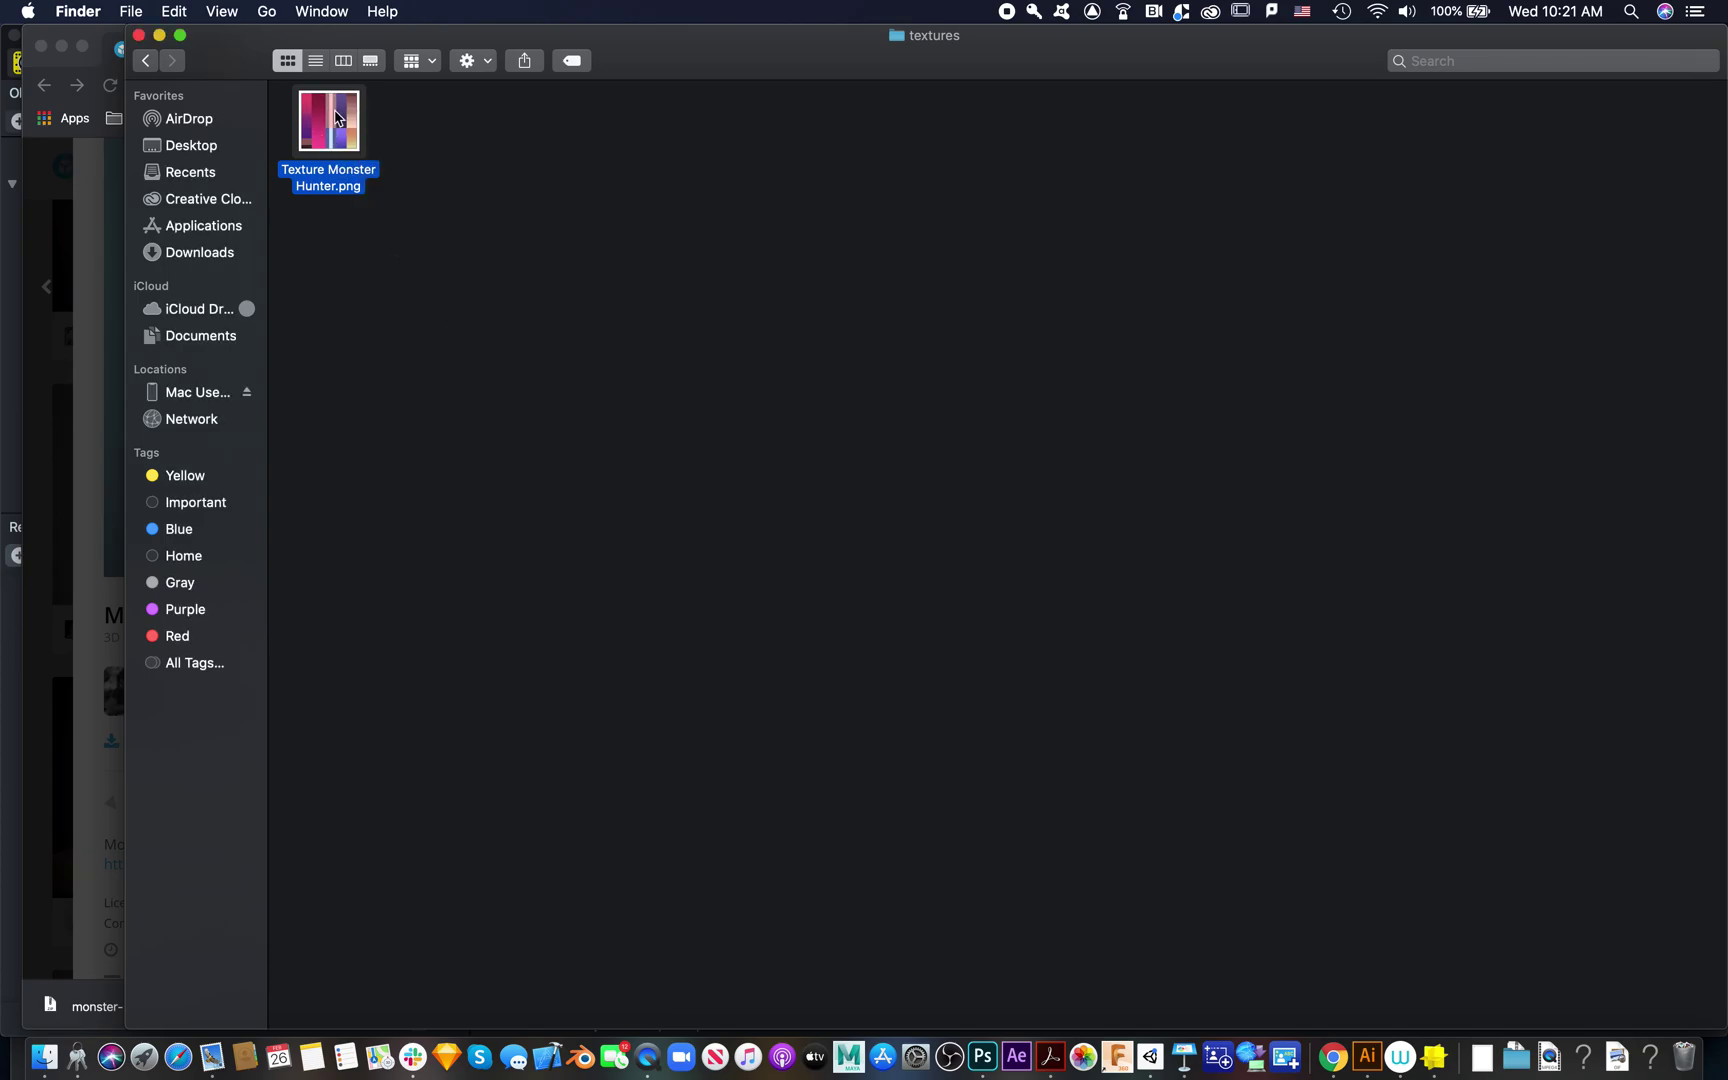
# Close the Finder window and bring Lens Studio back to the front
pyautogui.click(139, 37)
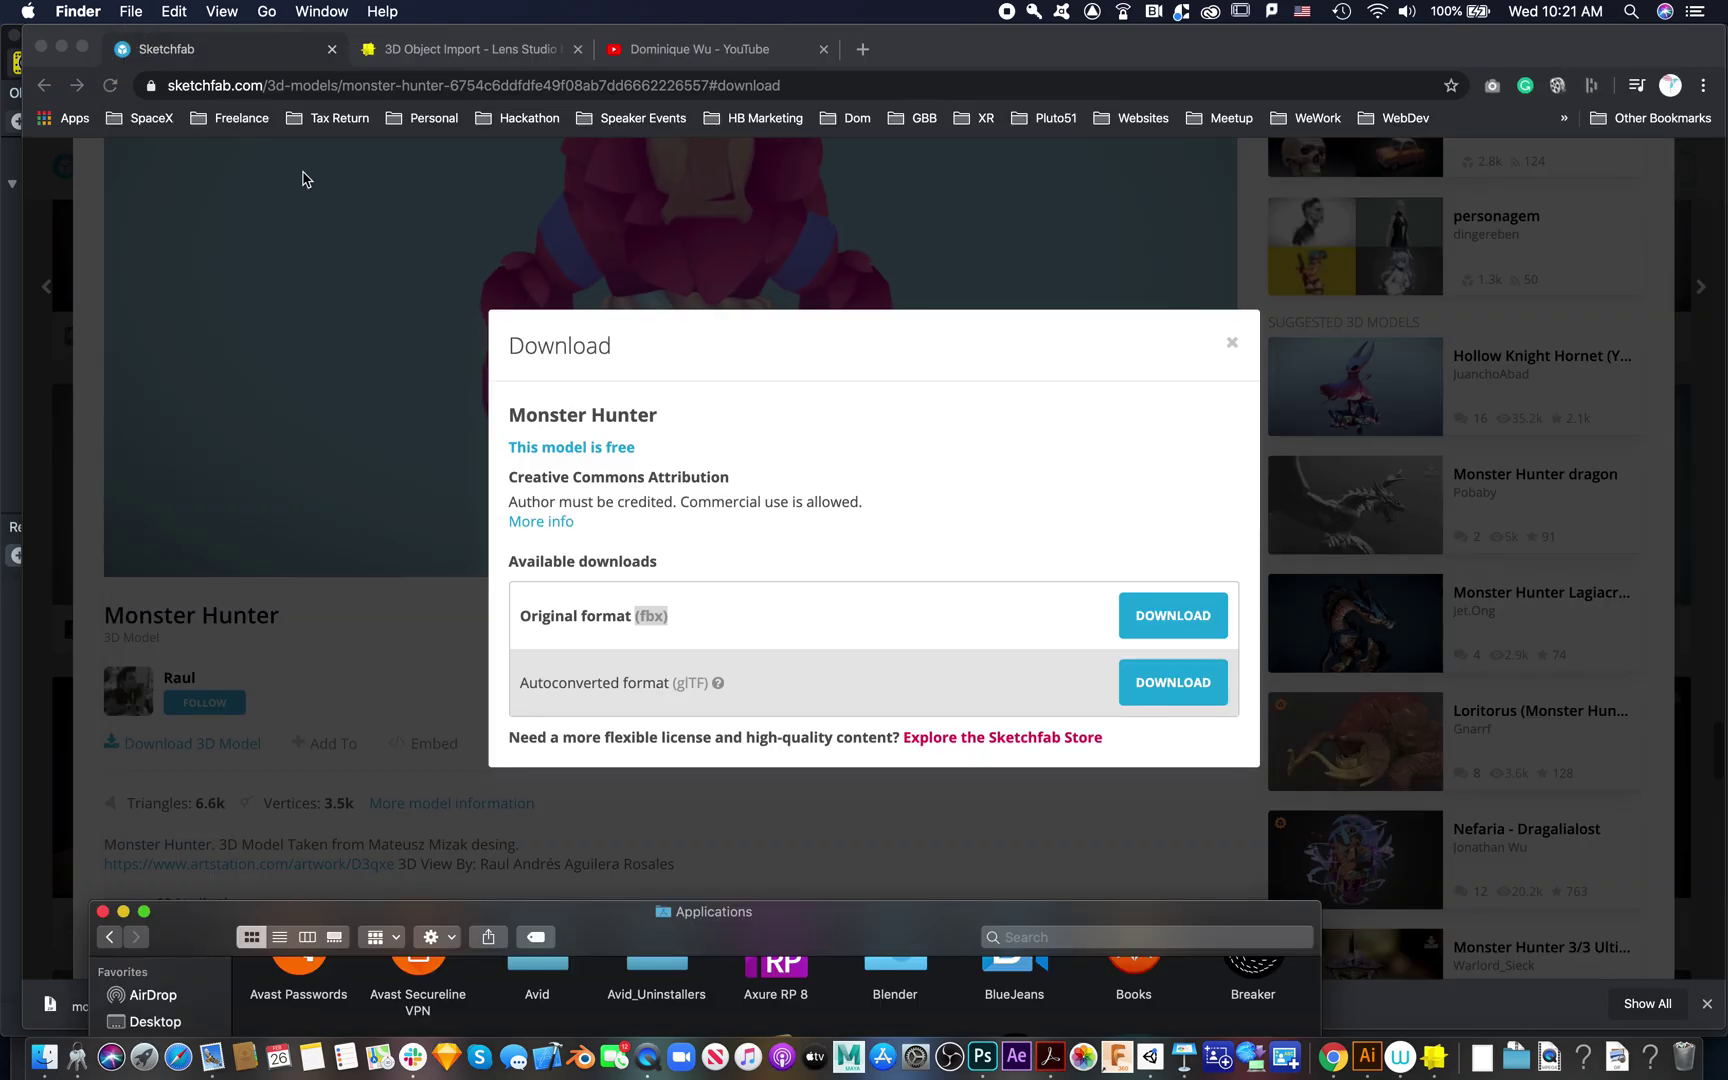
pyautogui.moveTo(973, 60); pyautogui.dragTo(964, 872)
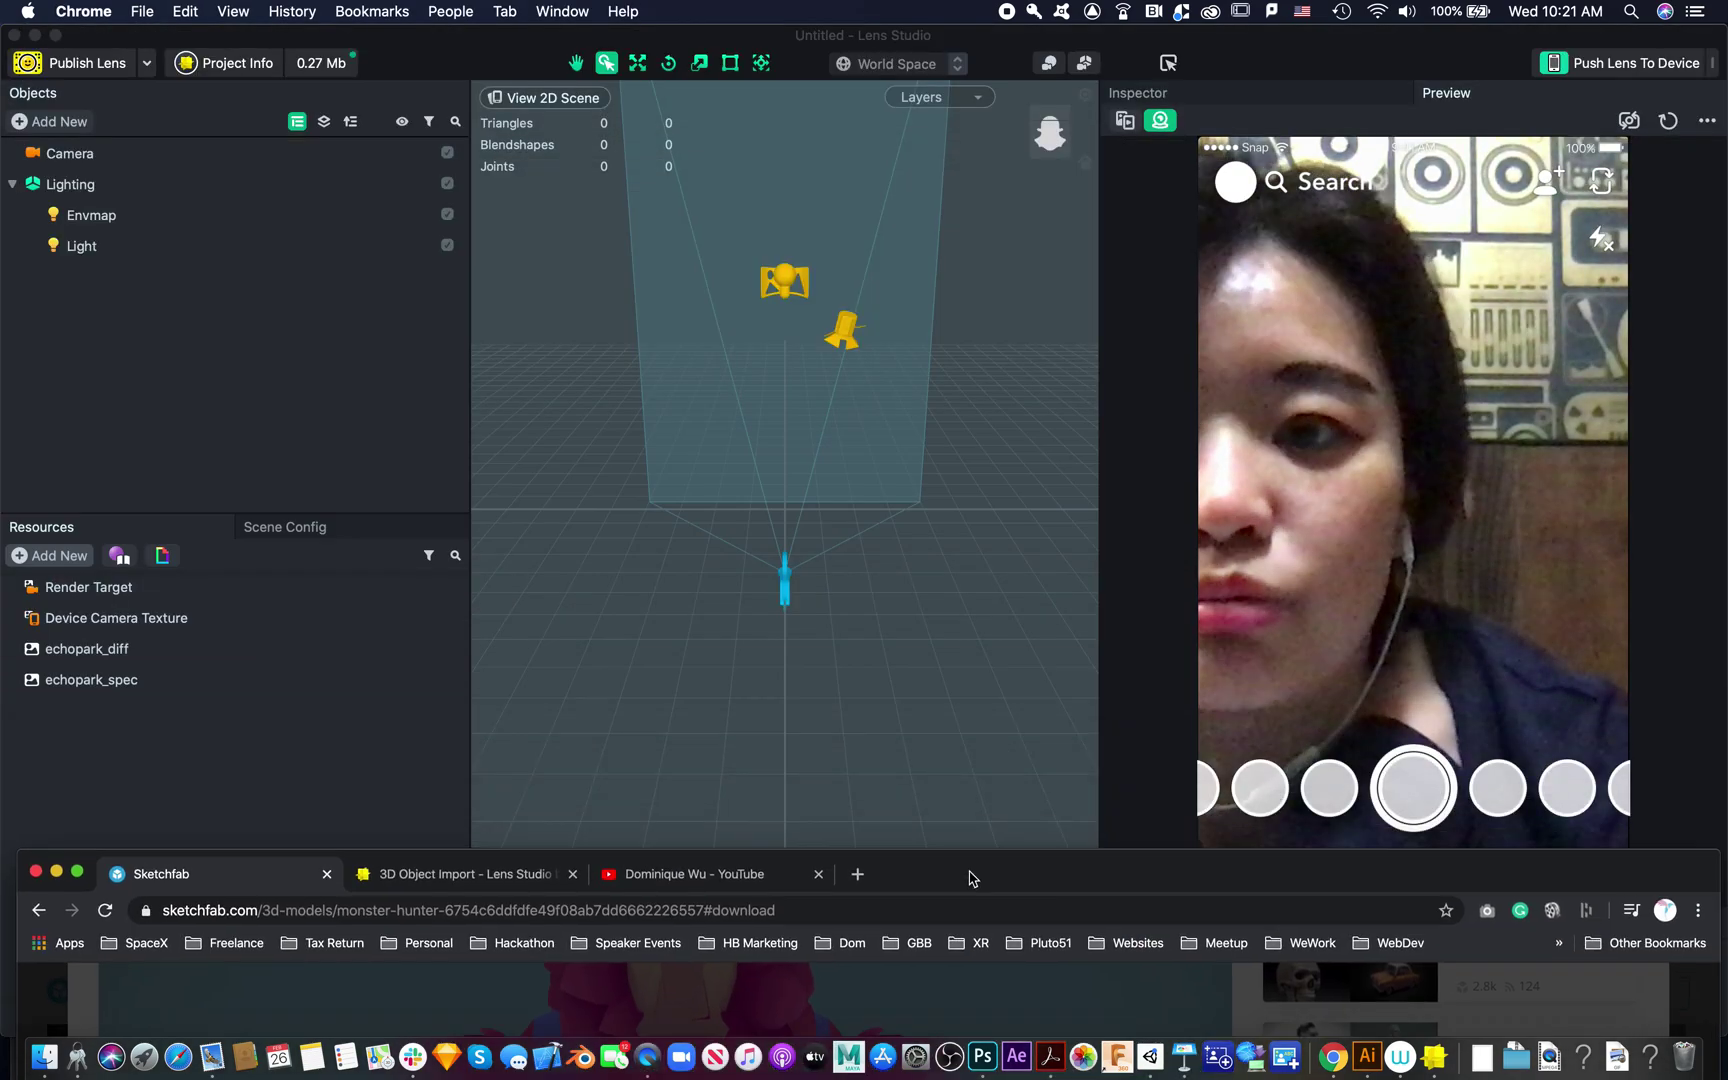
pyautogui.click(474, 46)
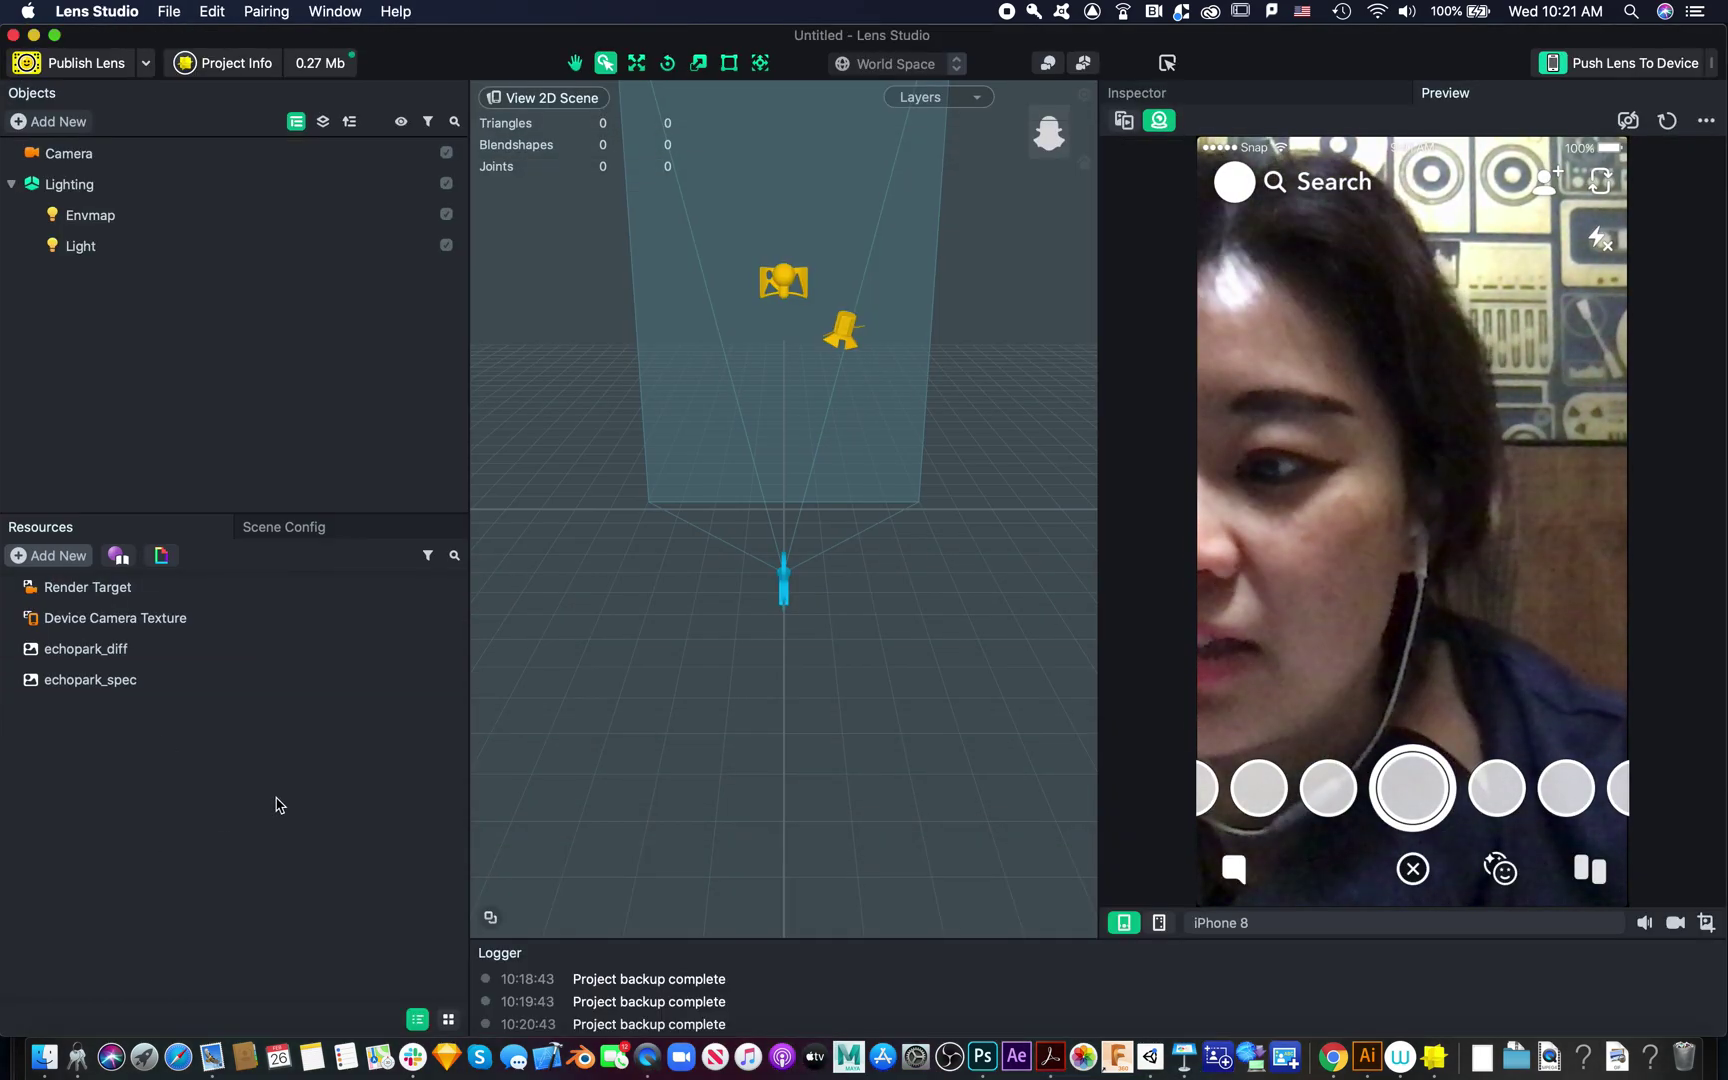
# Start a Resources file import and browse to the monster-hunter_Assets/source folder
pyautogui.click(55, 558)
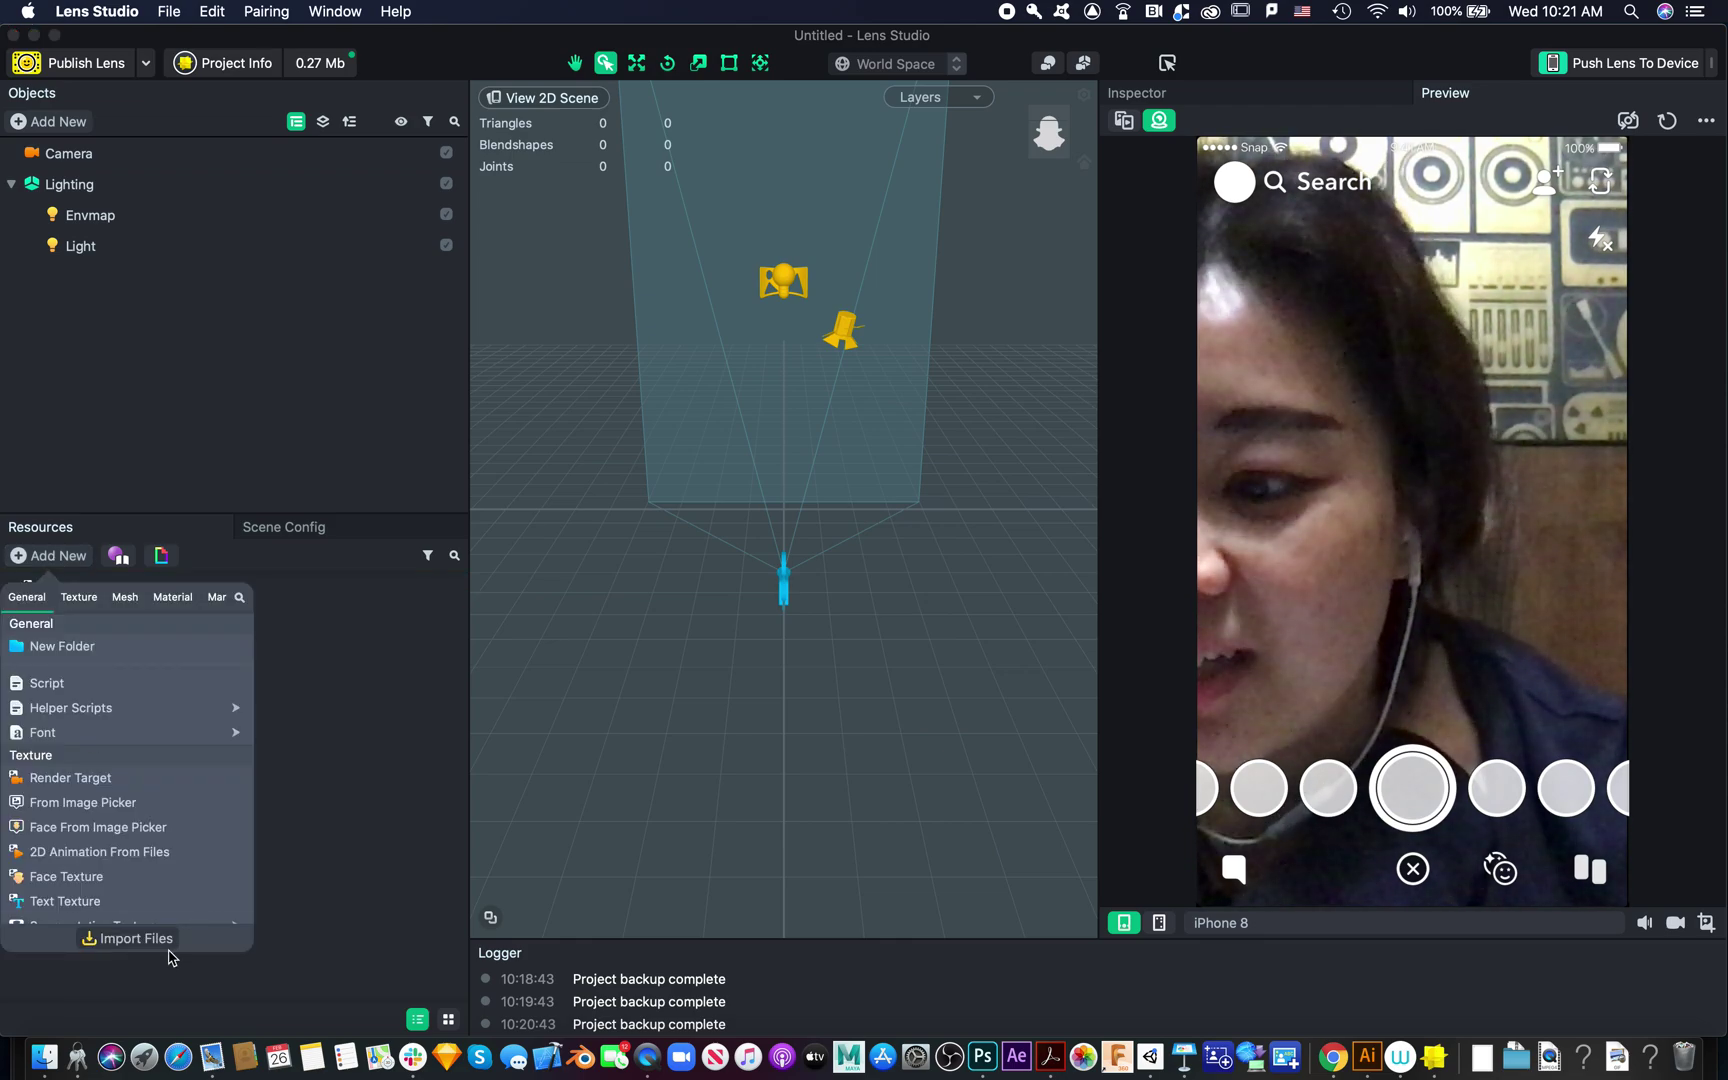
pyautogui.click(50, 556)
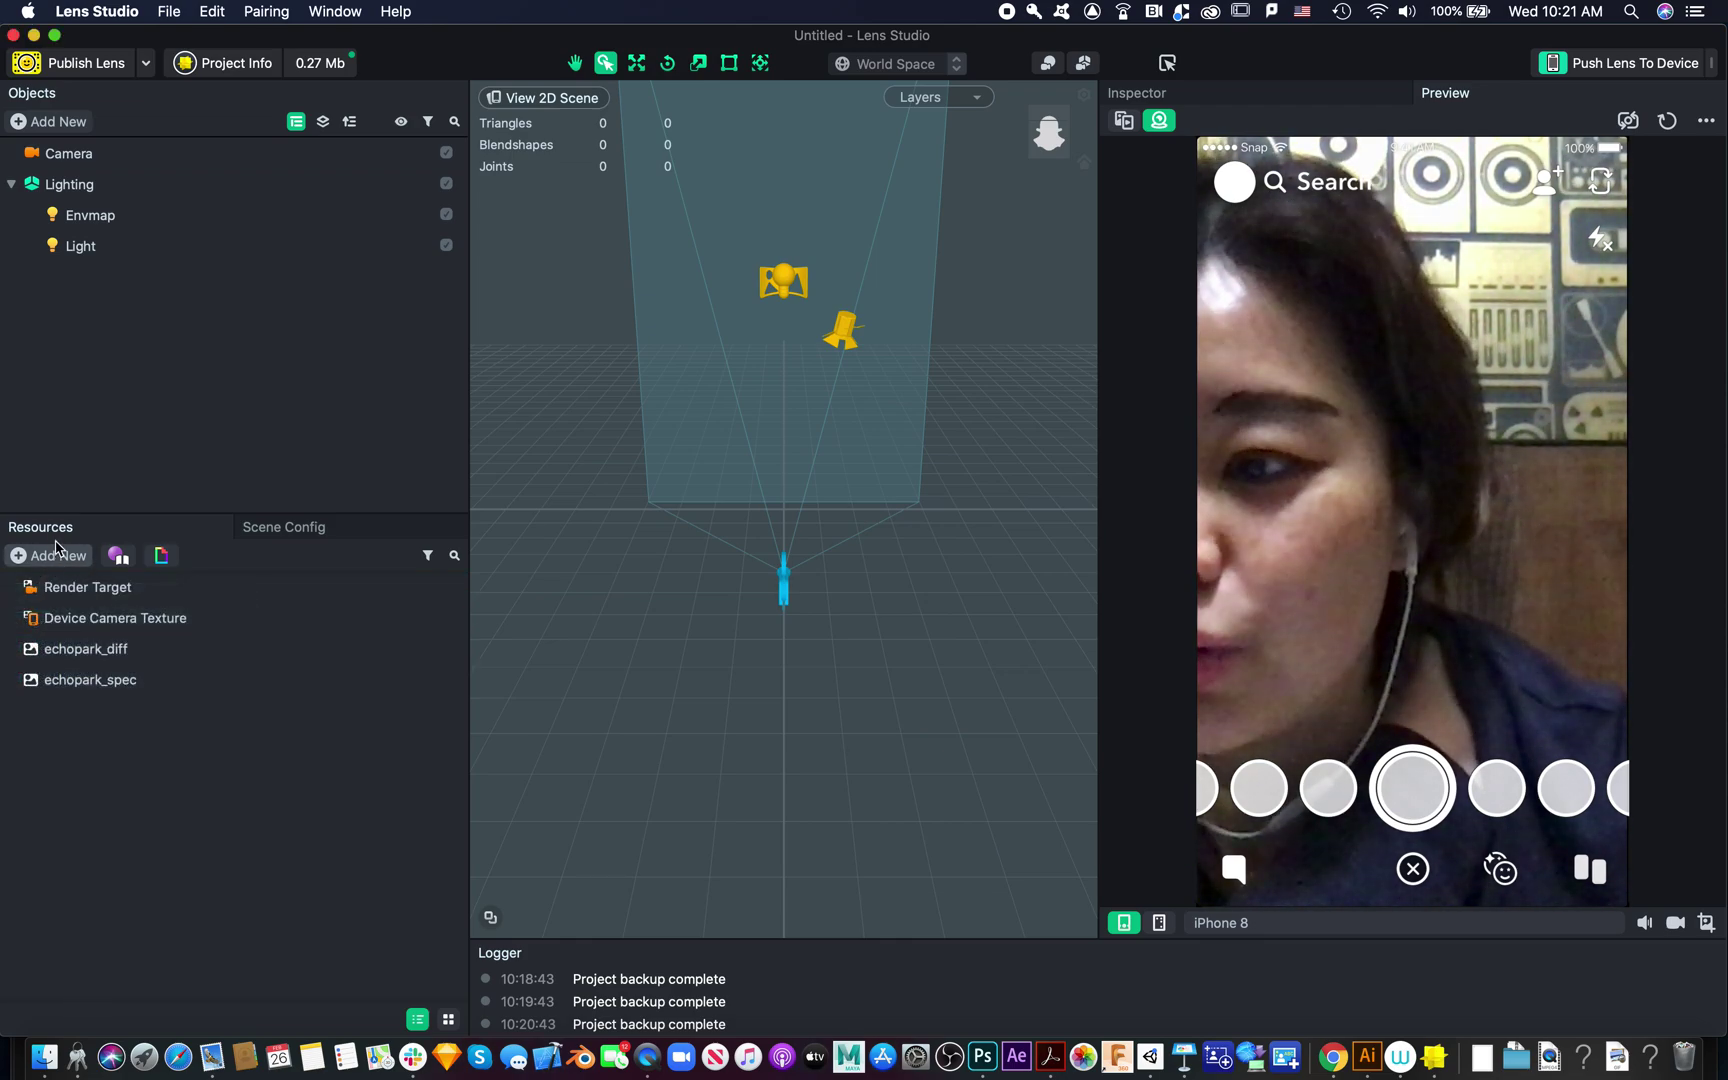
pyautogui.click(50, 556)
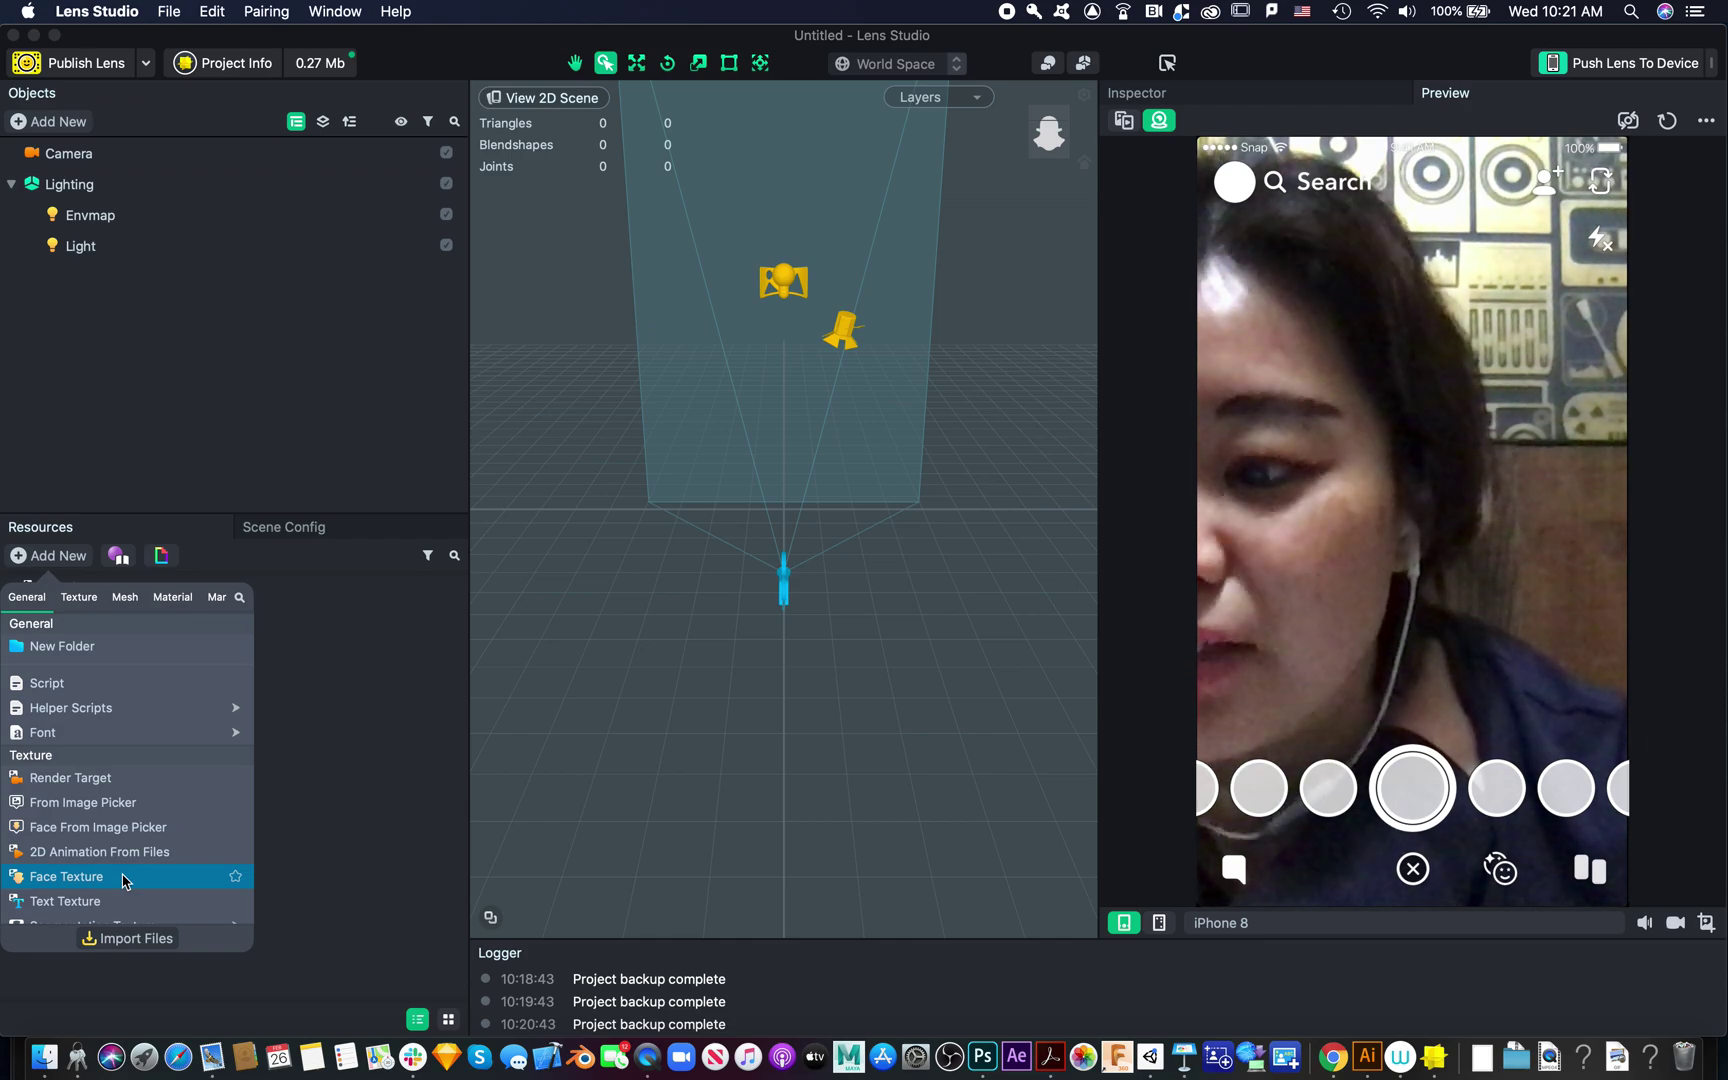
pyautogui.click(117, 940)
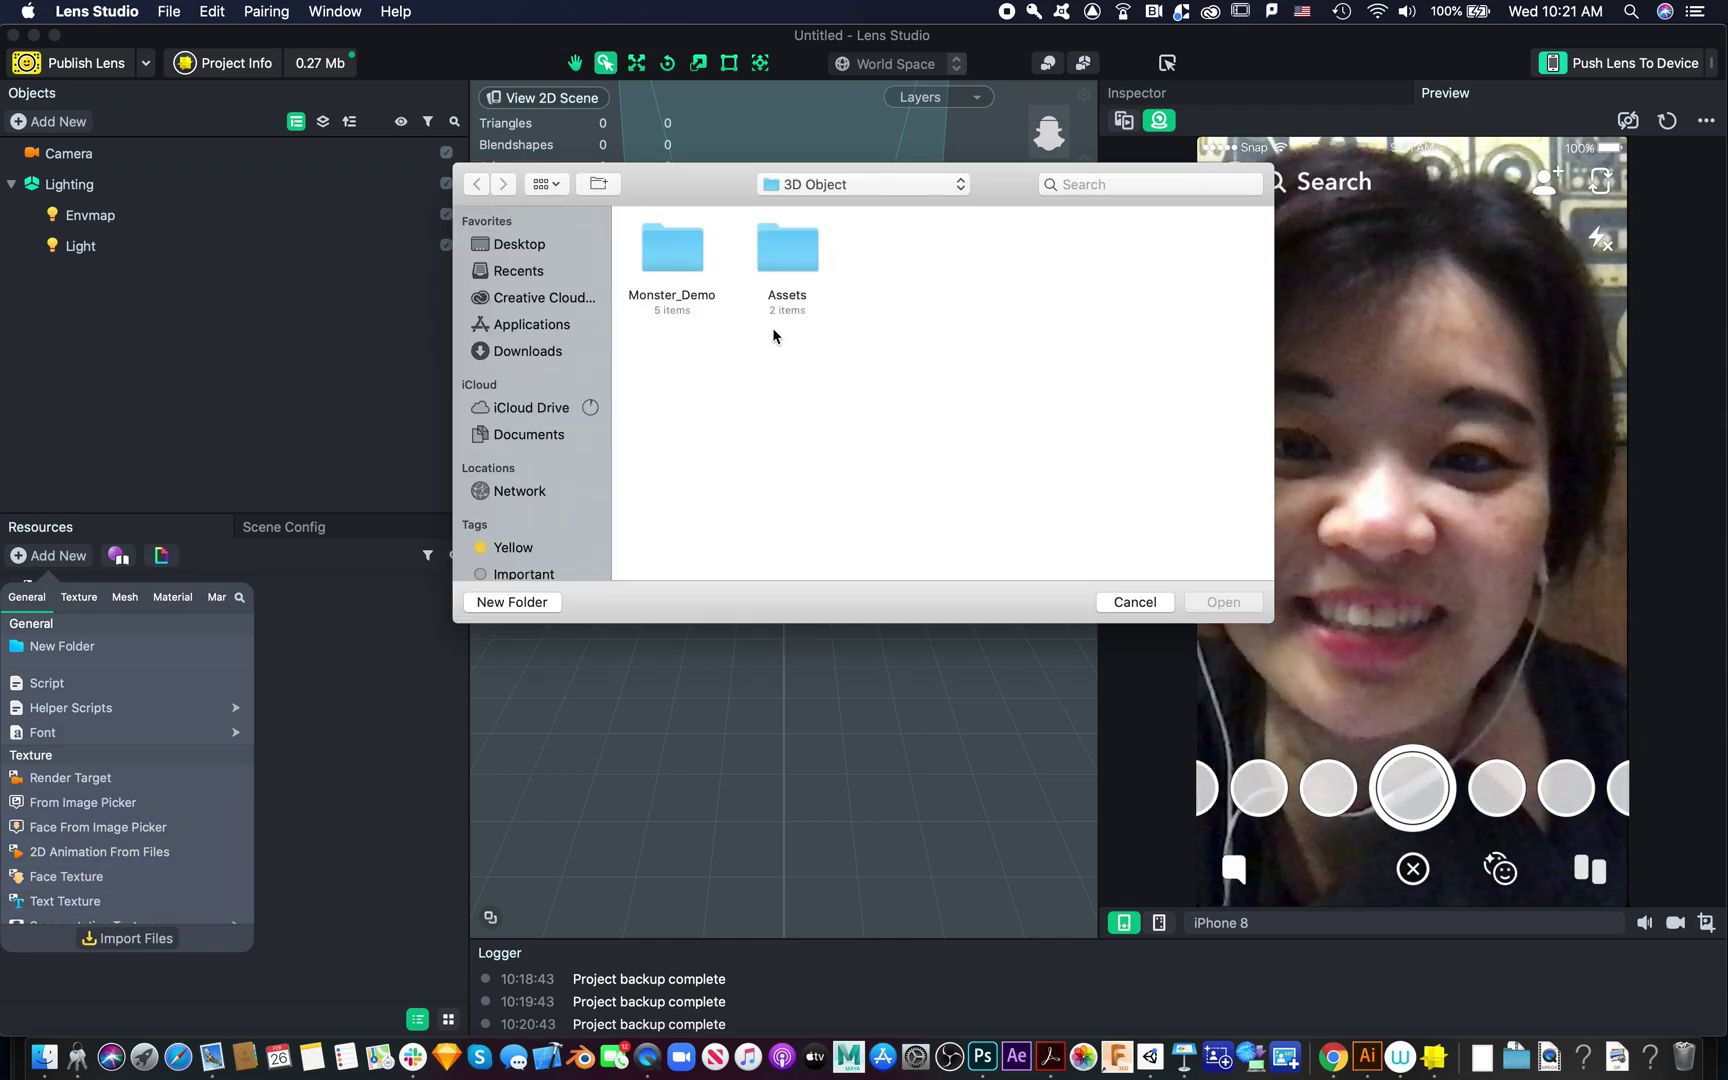
pyautogui.doubleClick(790, 250)
pyautogui.click(677, 257)
pyautogui.doubleClick(677, 257)
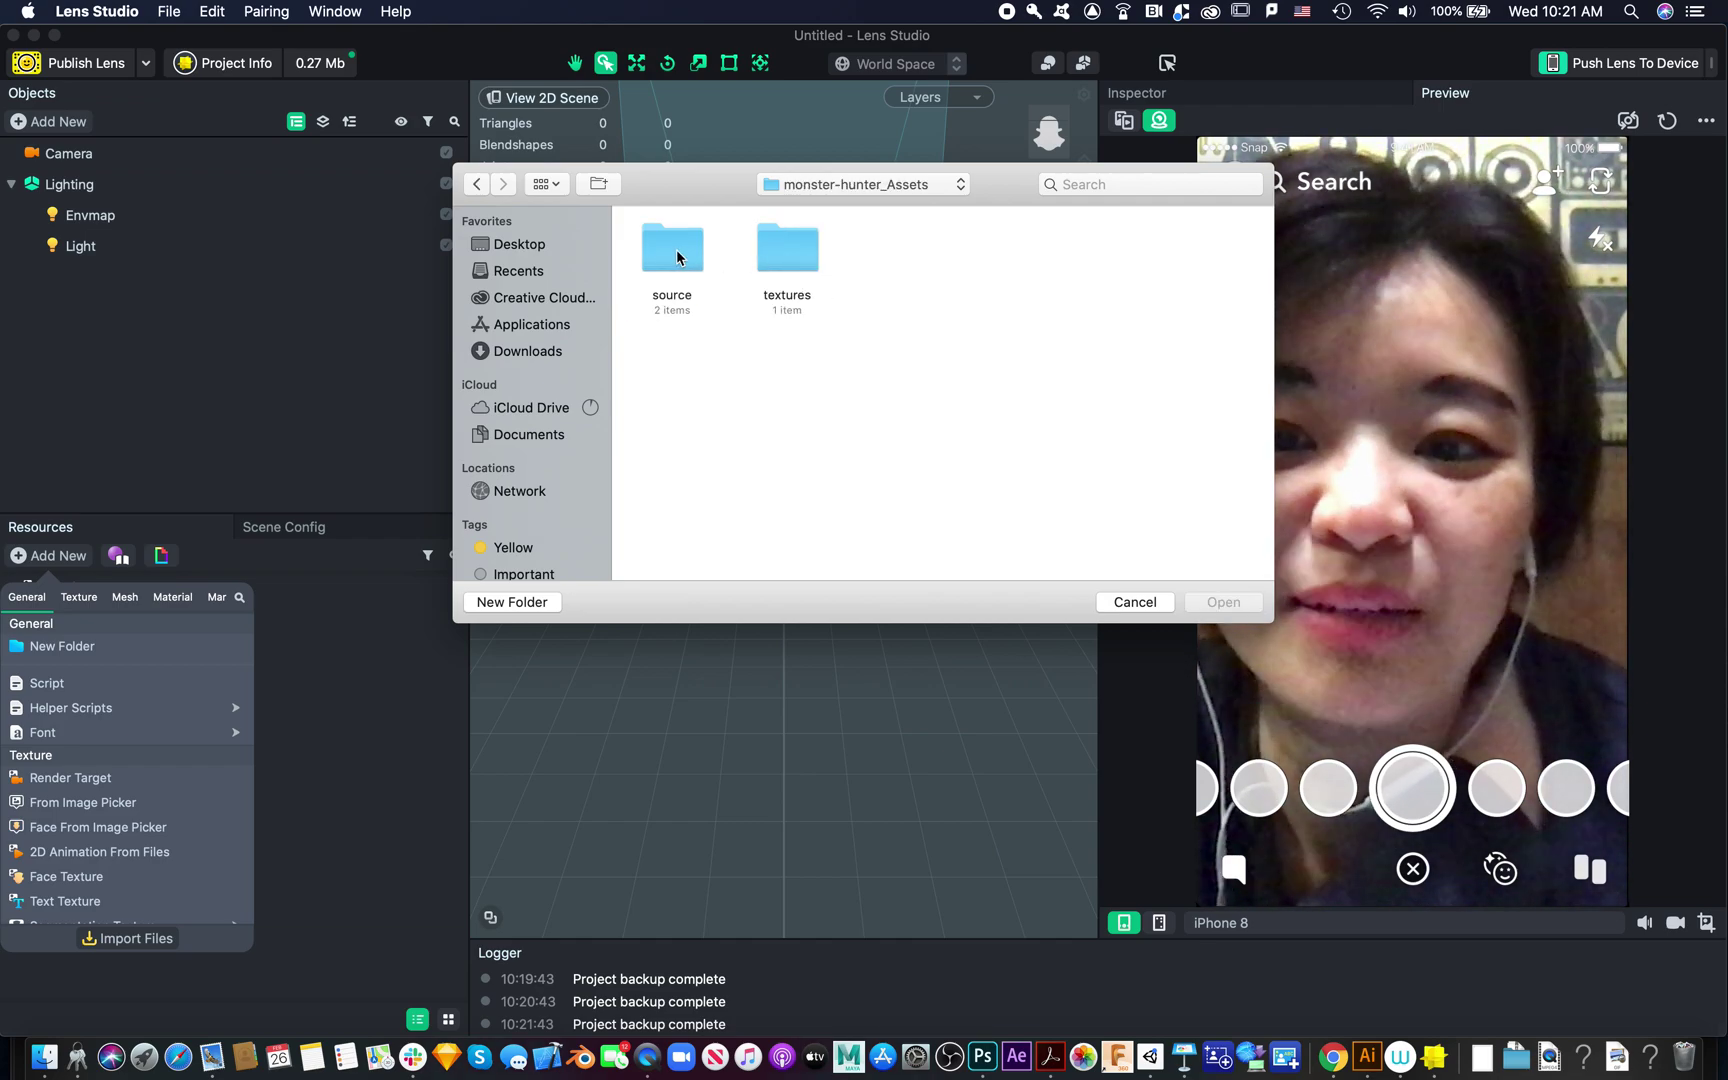
pyautogui.click(660, 262)
pyautogui.doubleClick(660, 262)
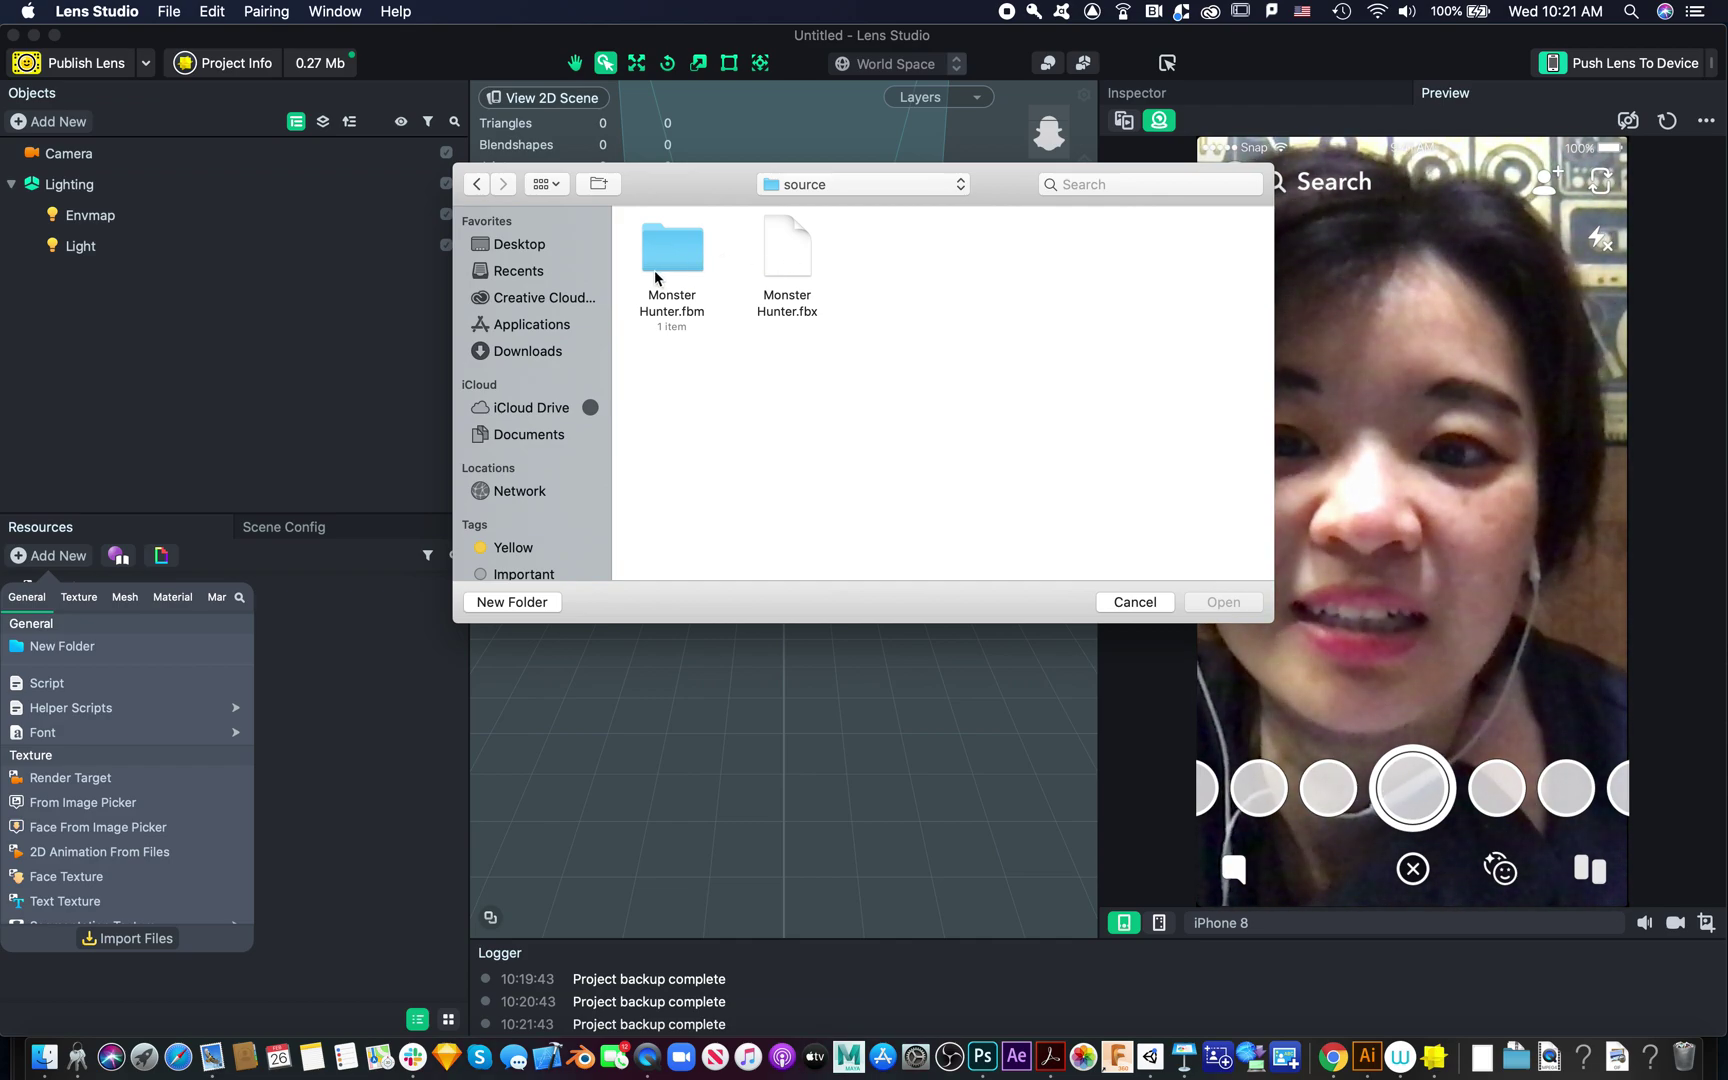
# Import Monster Hunter.fbx, keeping the default FBX import options
pyautogui.click(676, 250)
pyautogui.click(803, 258)
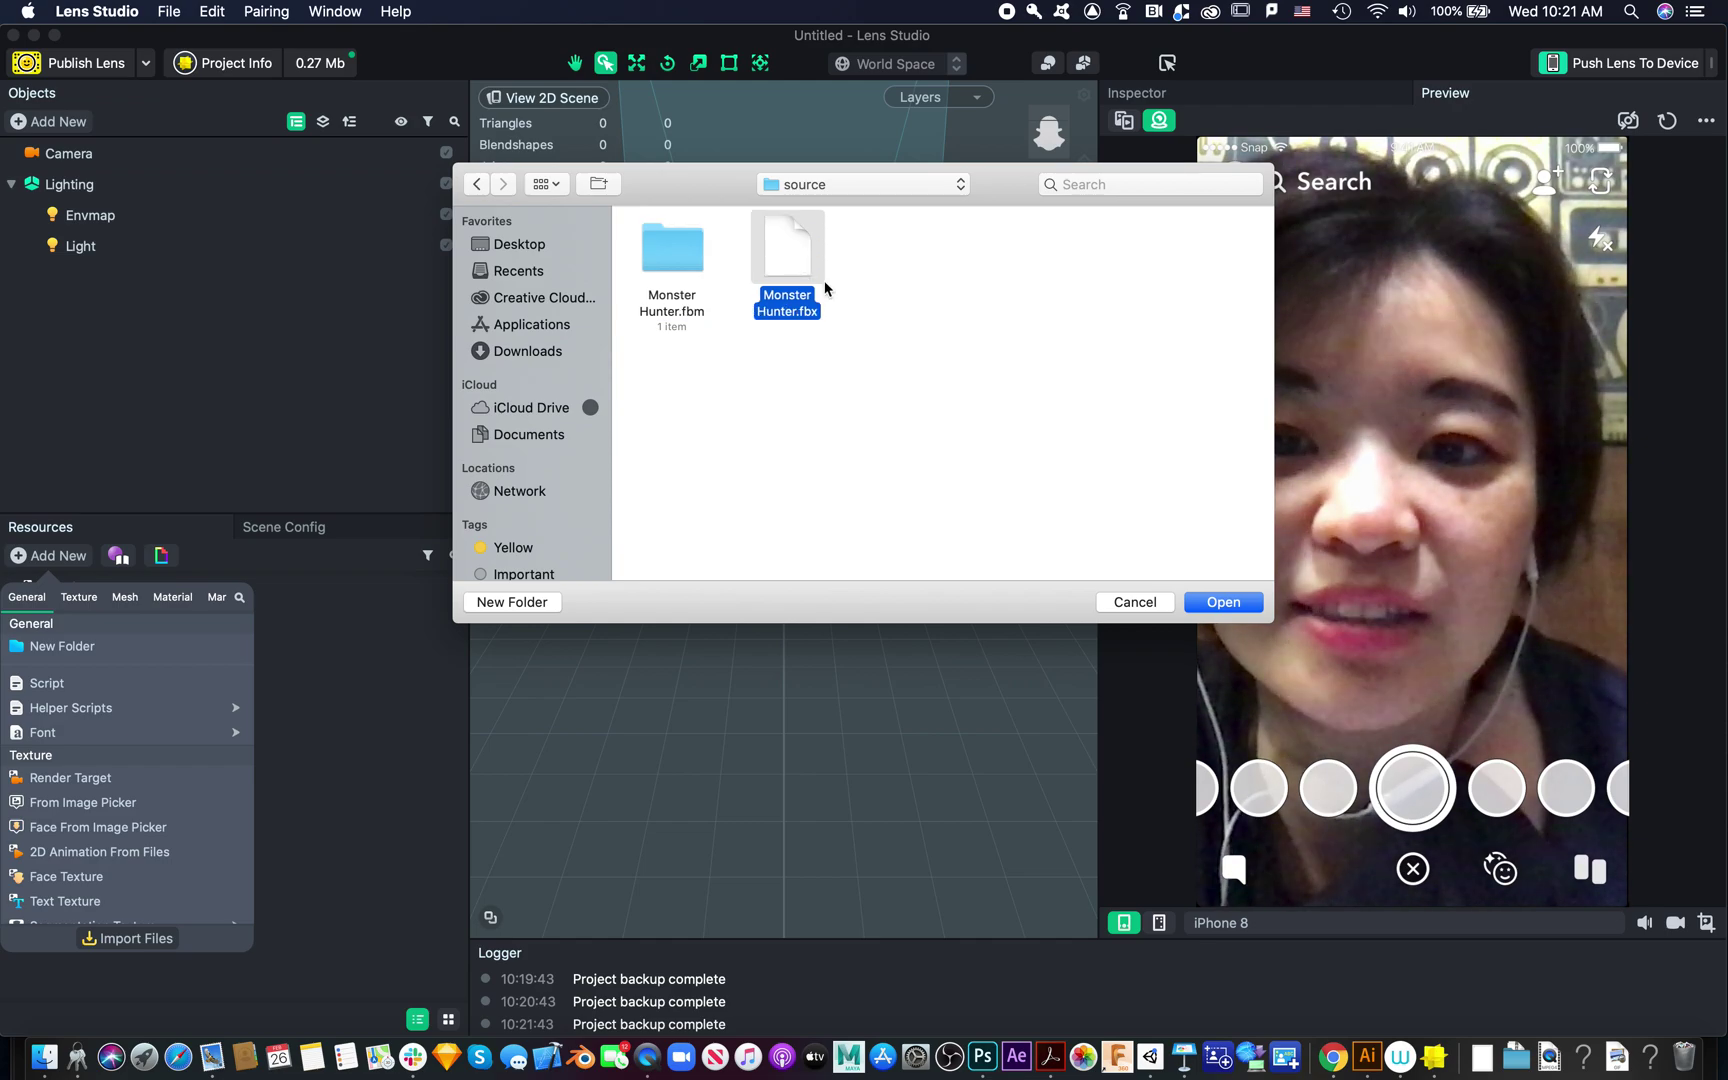
pyautogui.click(1223, 601)
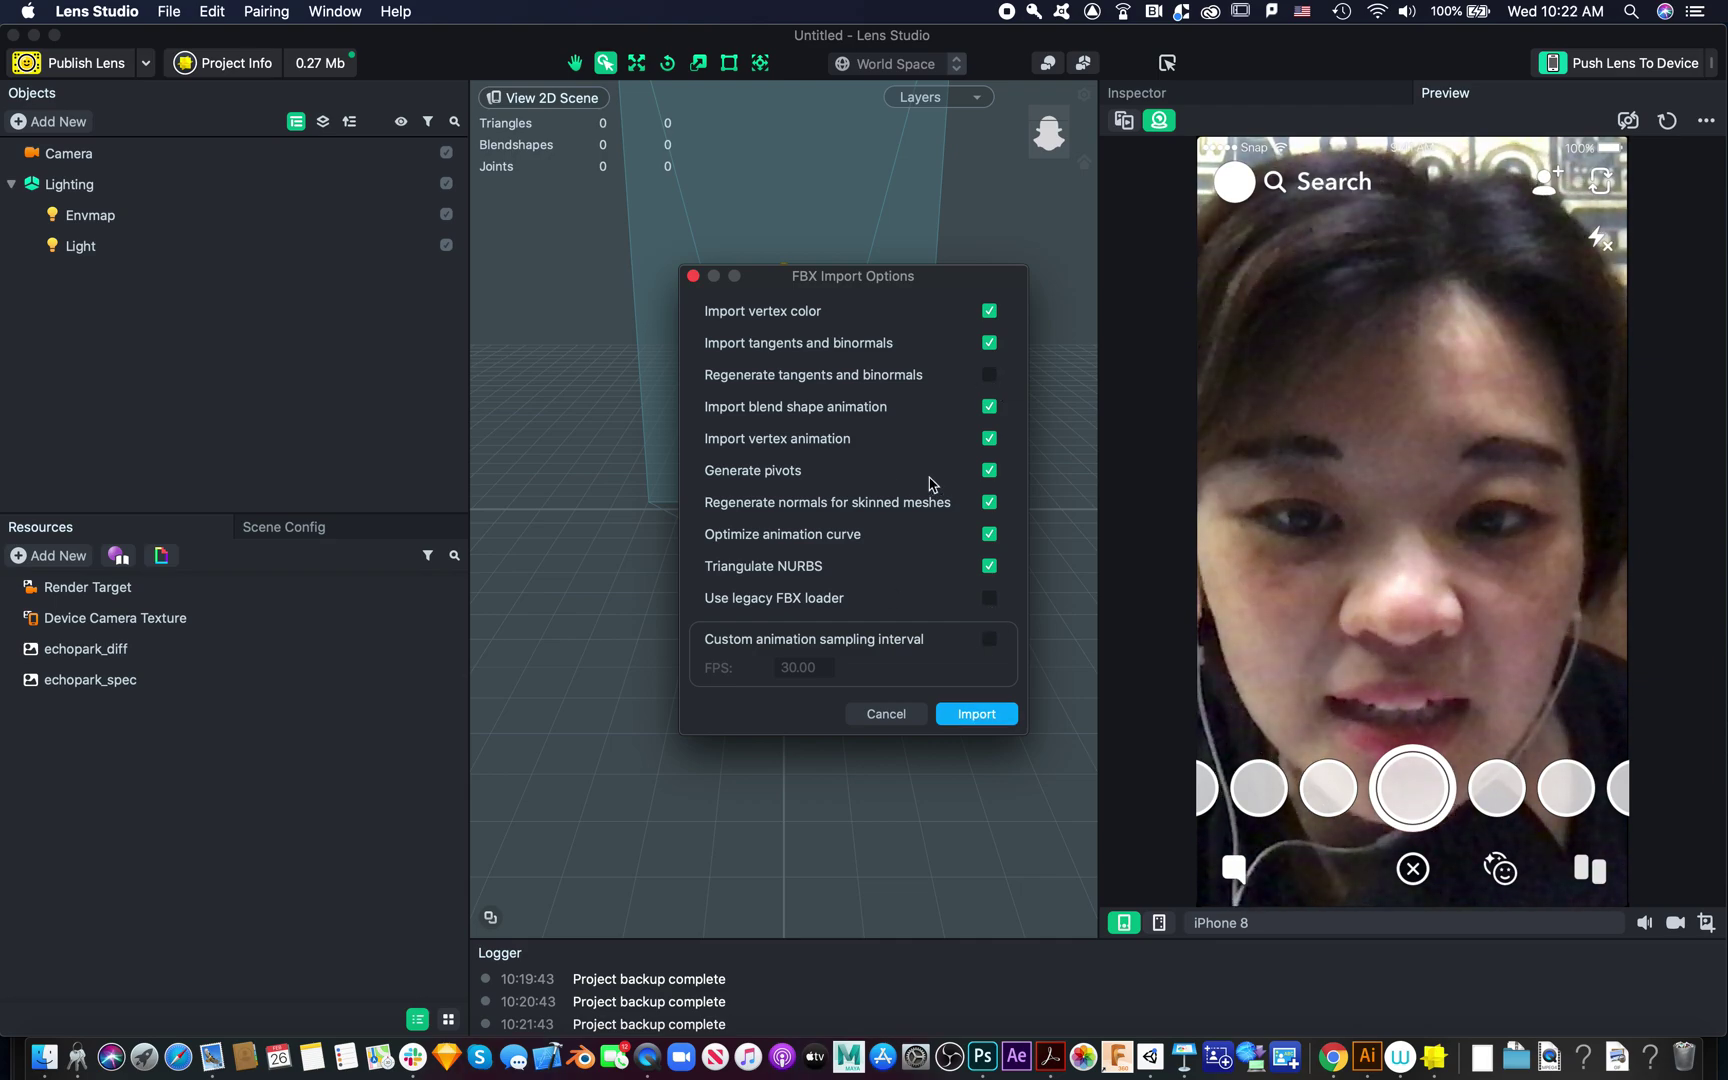
pyautogui.click(990, 716)
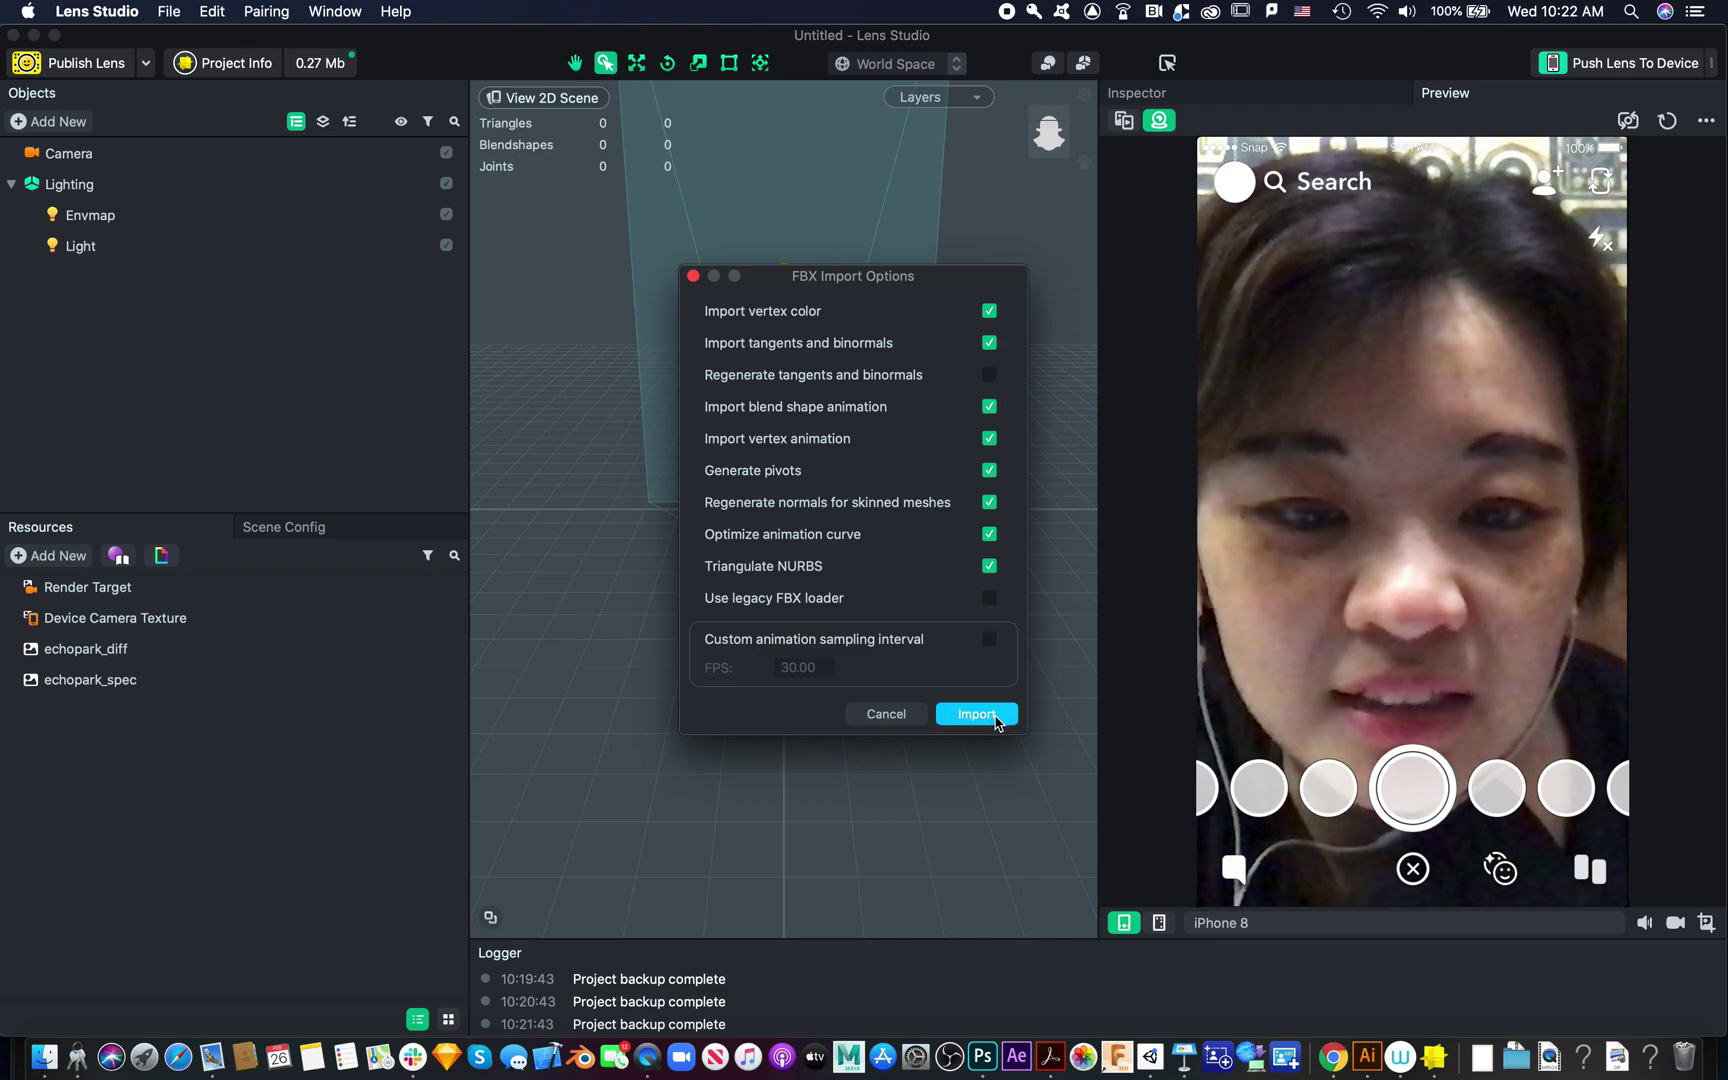
pyautogui.click(995, 718)
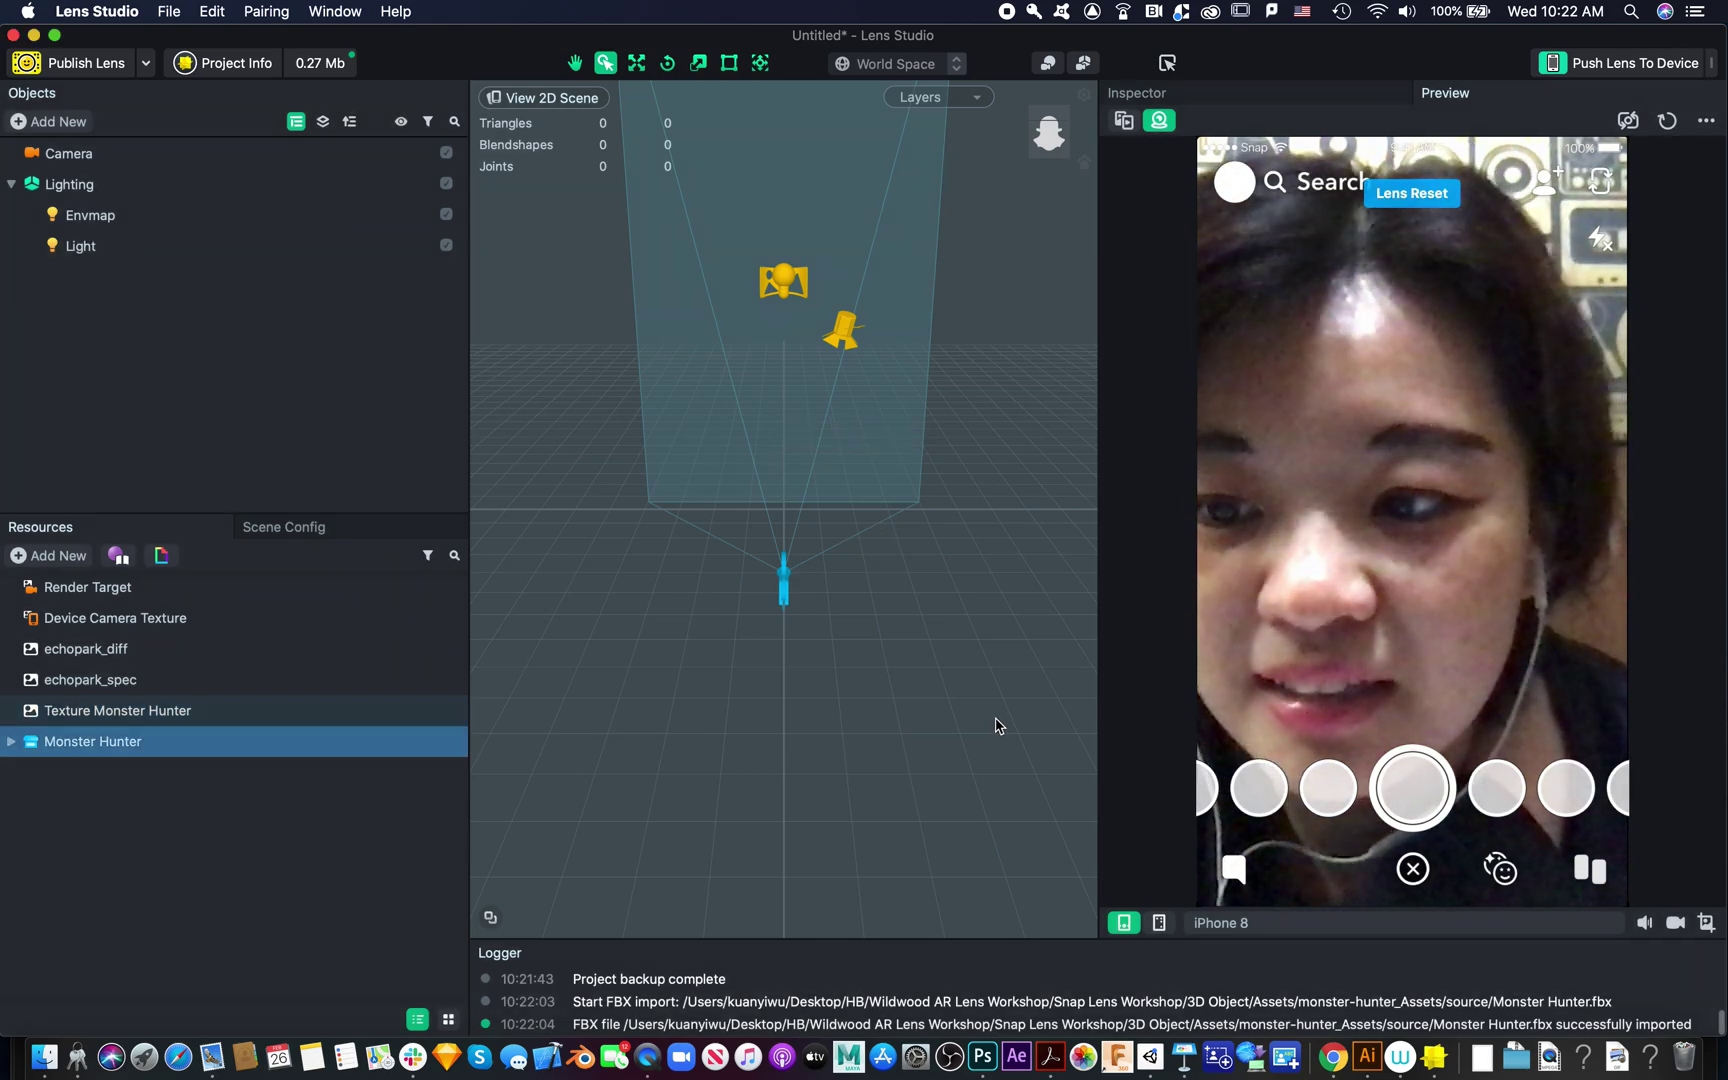
# Expand the Monster Hunter resource to show its Meshes, Animations and Materials folders
pyautogui.click(376, 745)
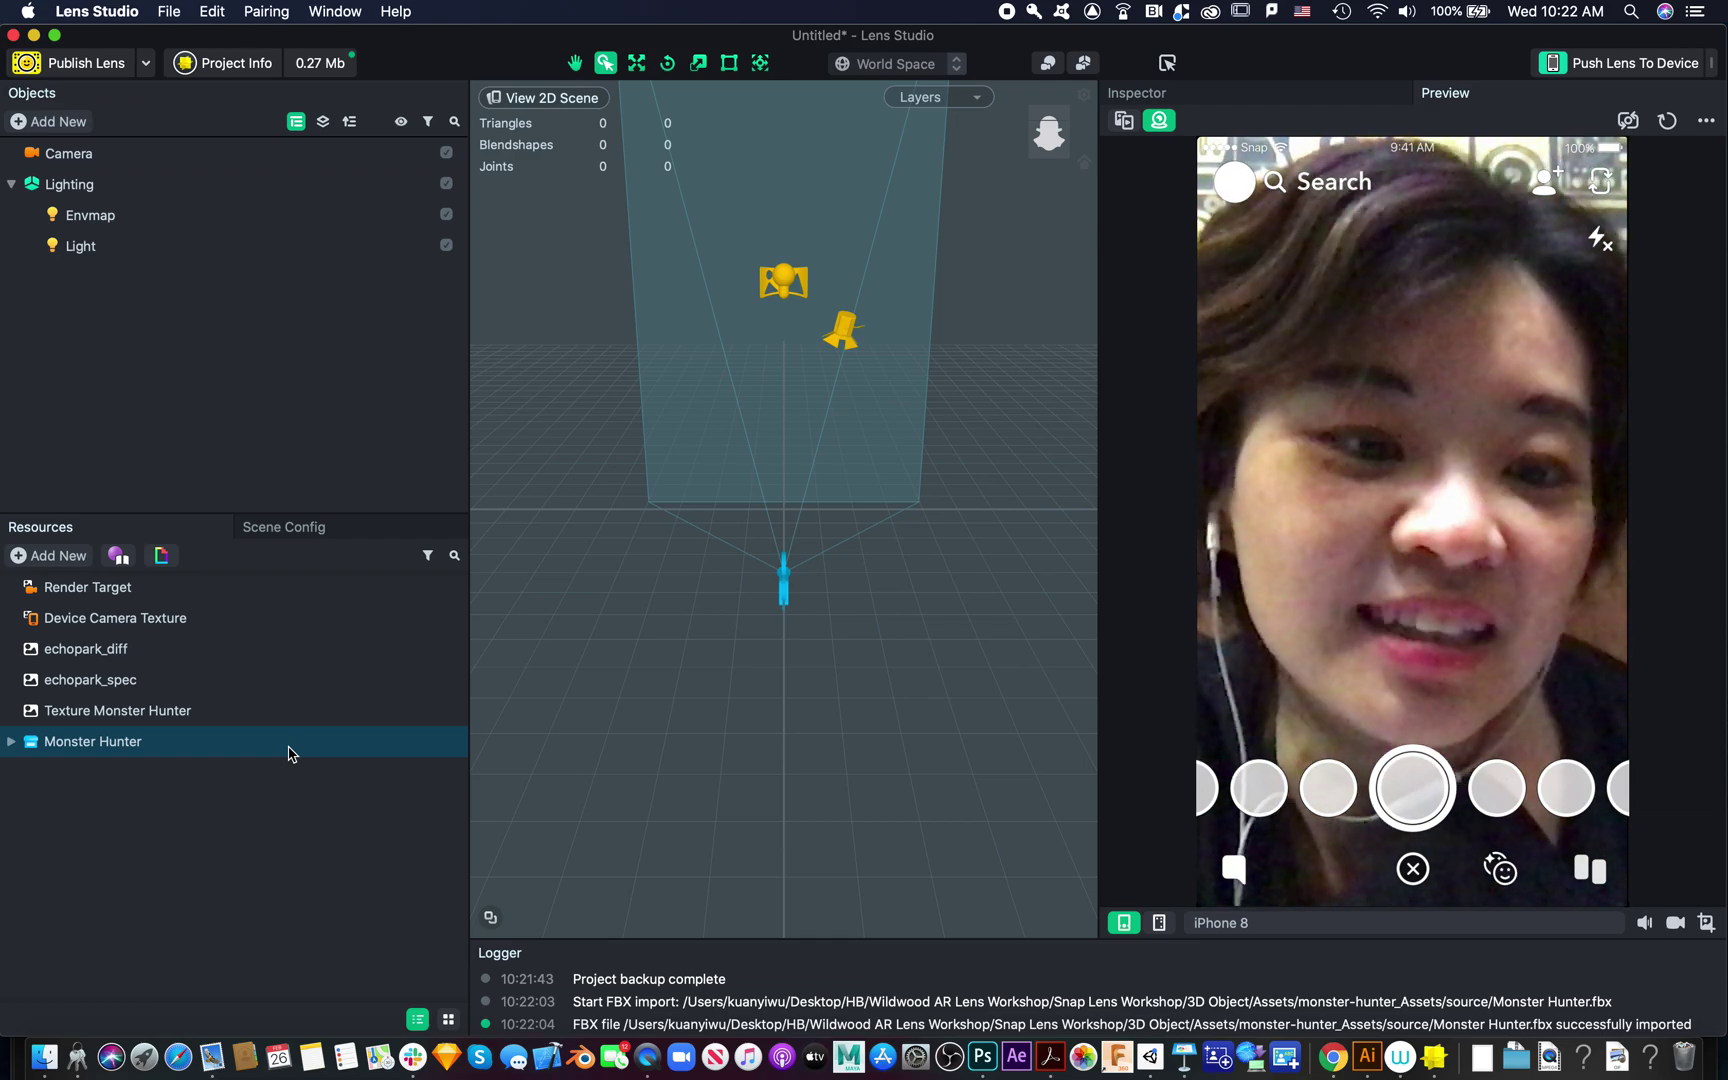
pyautogui.click(93, 325)
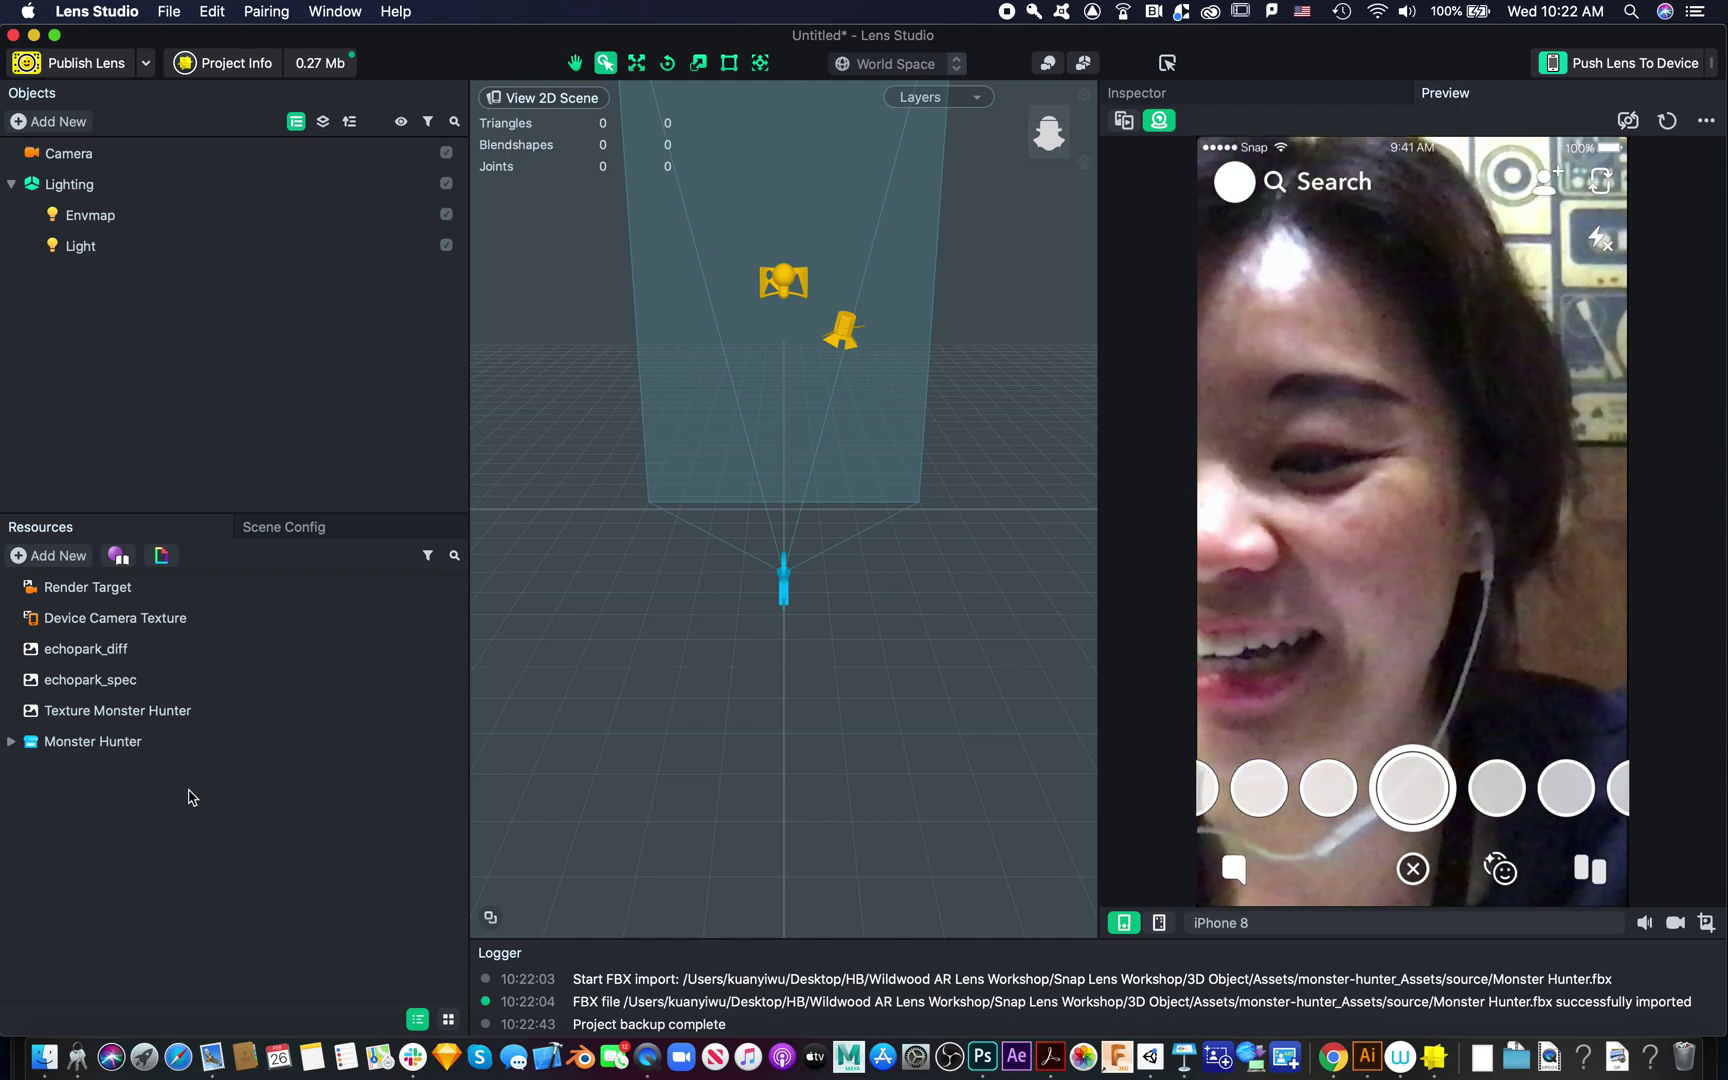
pyautogui.click(55, 755)
pyautogui.click(12, 742)
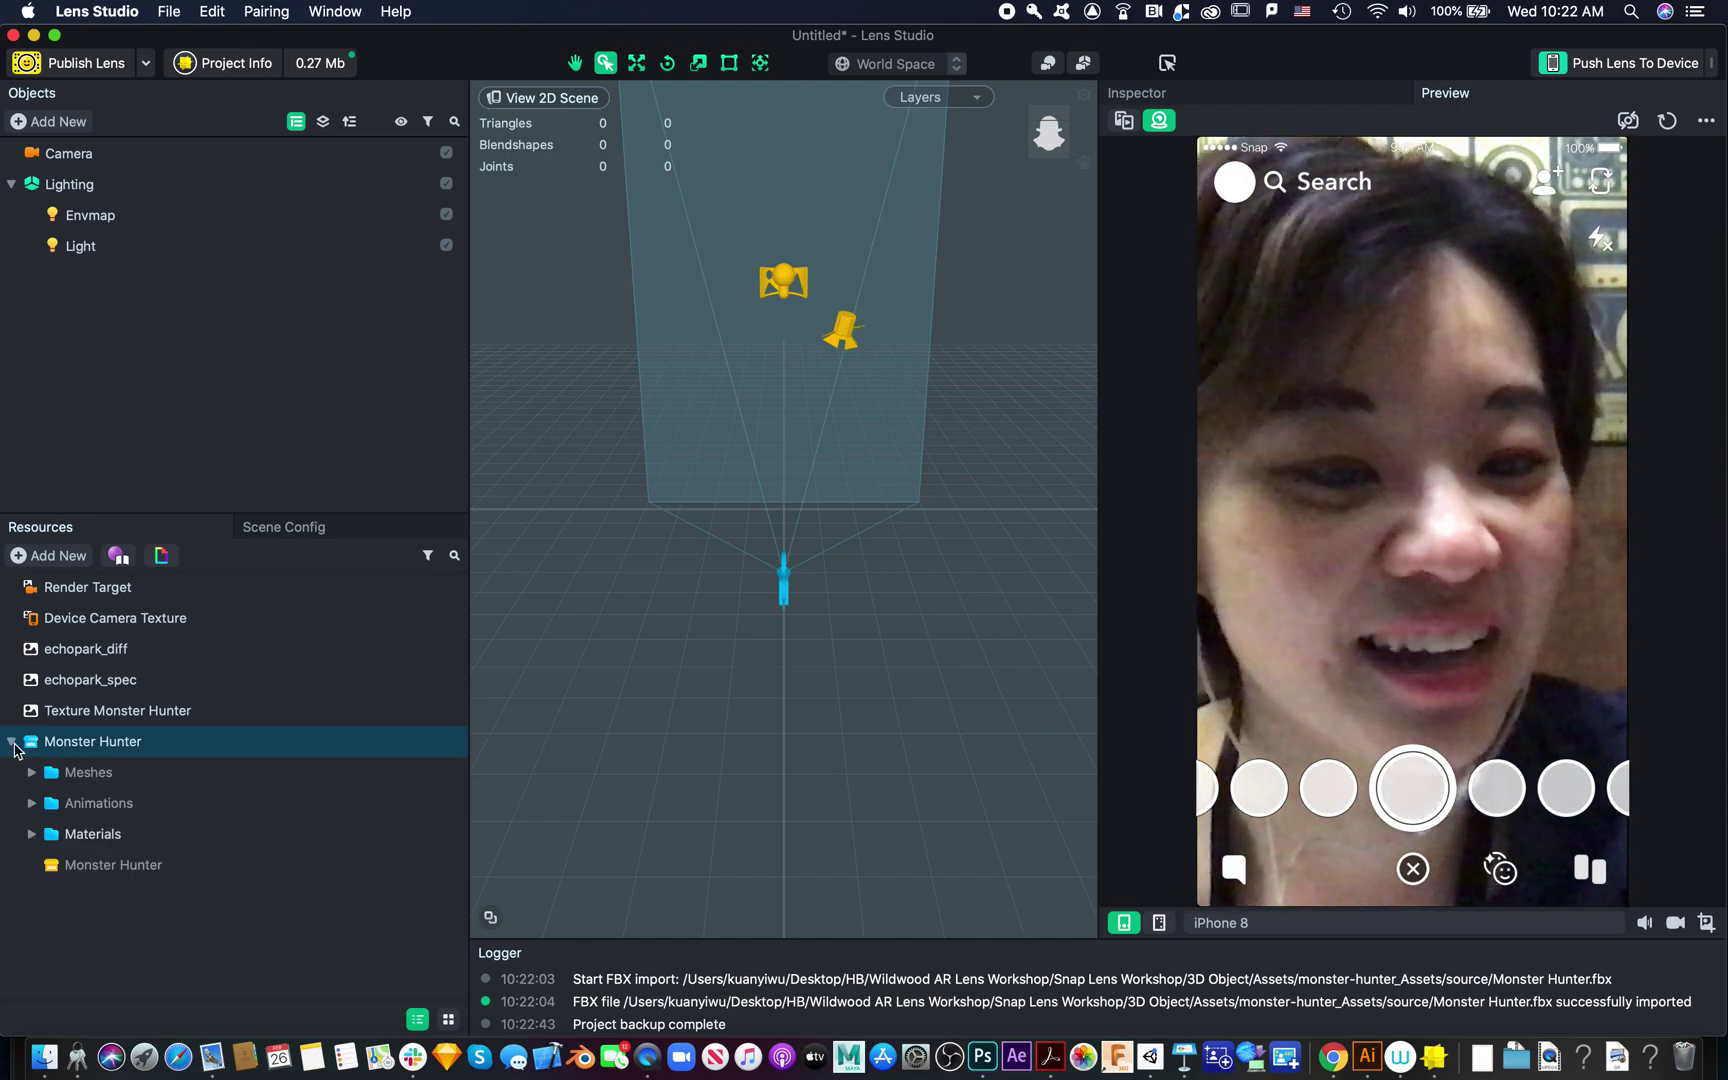
pyautogui.click(78, 836)
pyautogui.click(140, 963)
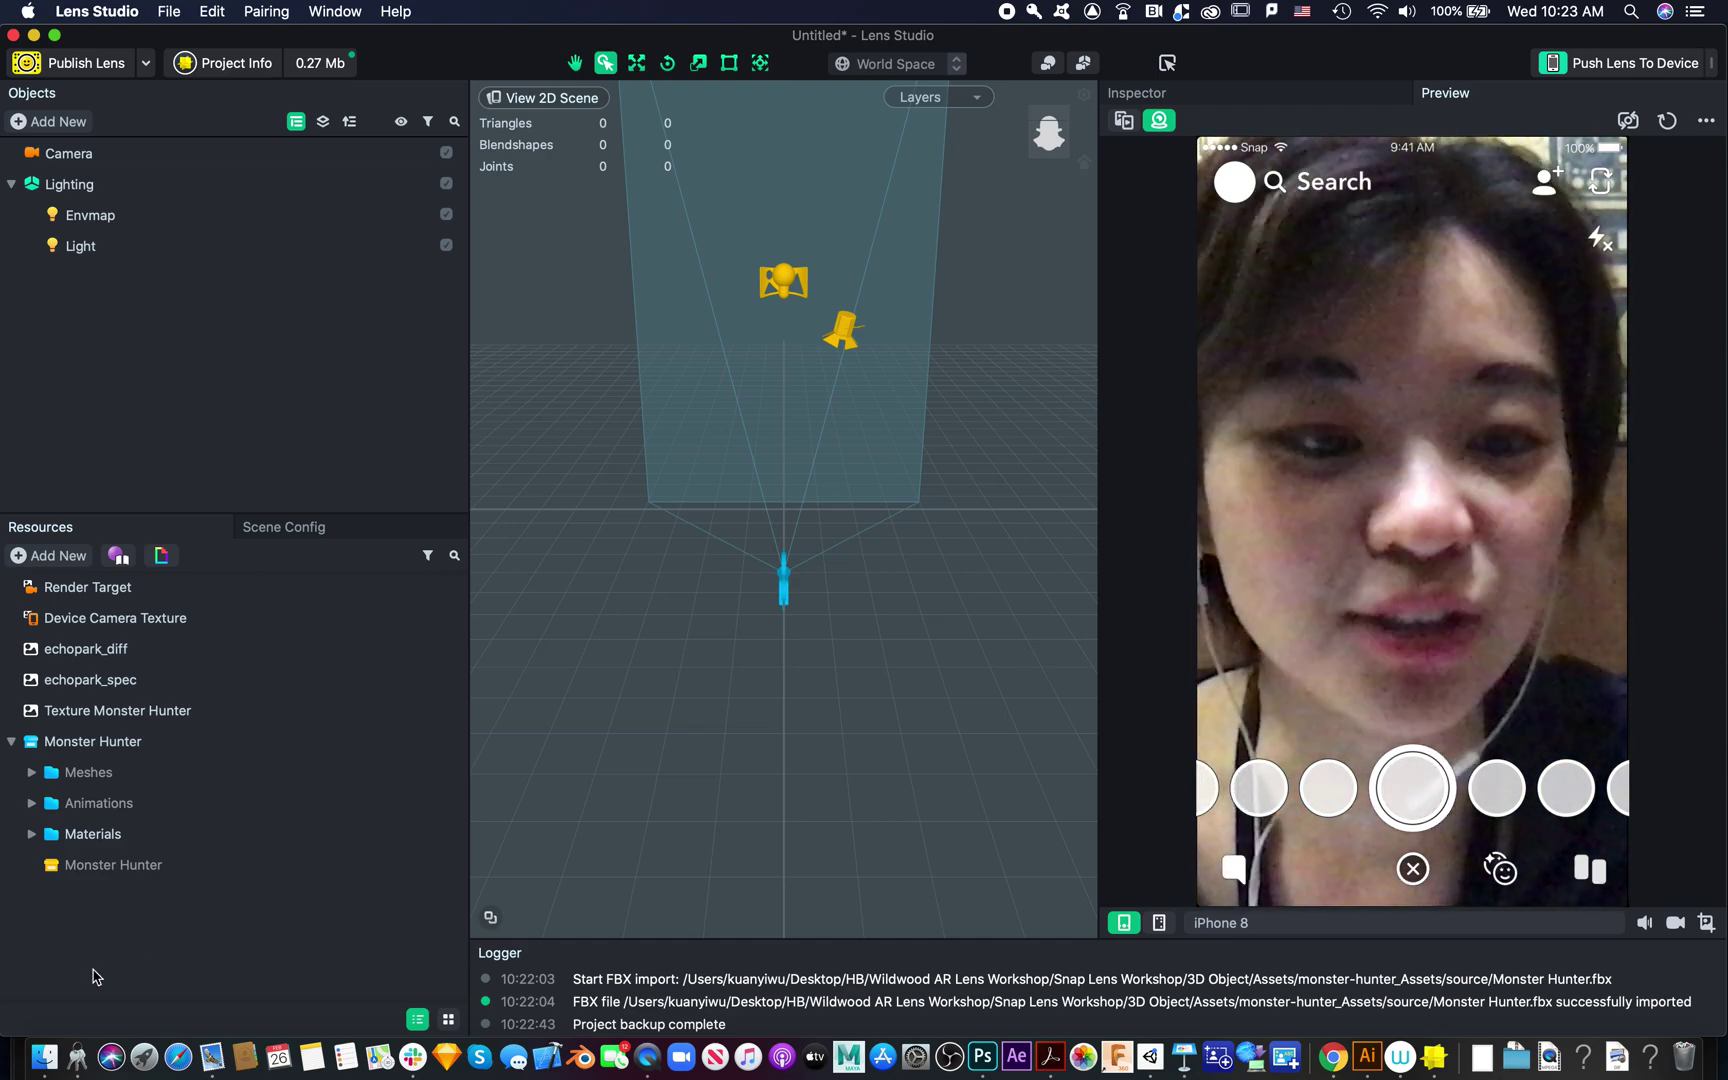
# Place the Monster Hunter prefab from Resources into the scene's Objects panel
pyautogui.click(165, 868)
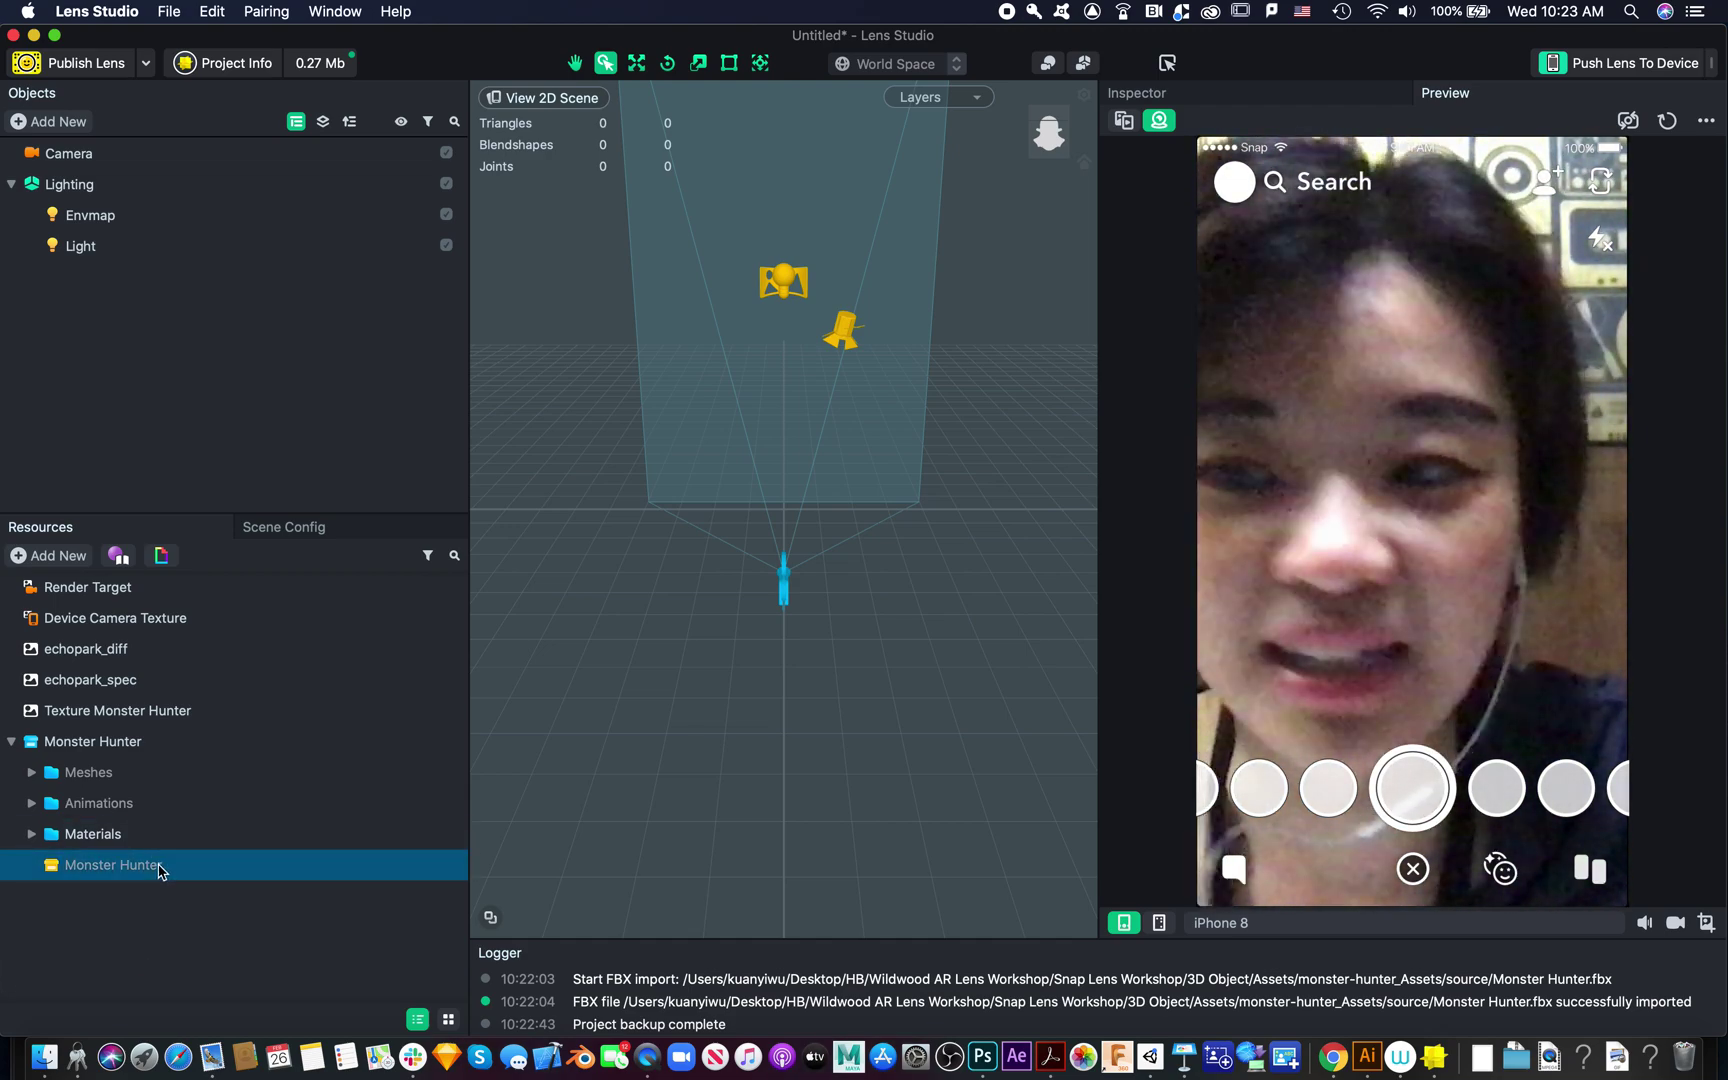
pyautogui.moveTo(127, 883); pyautogui.dragTo(140, 330)
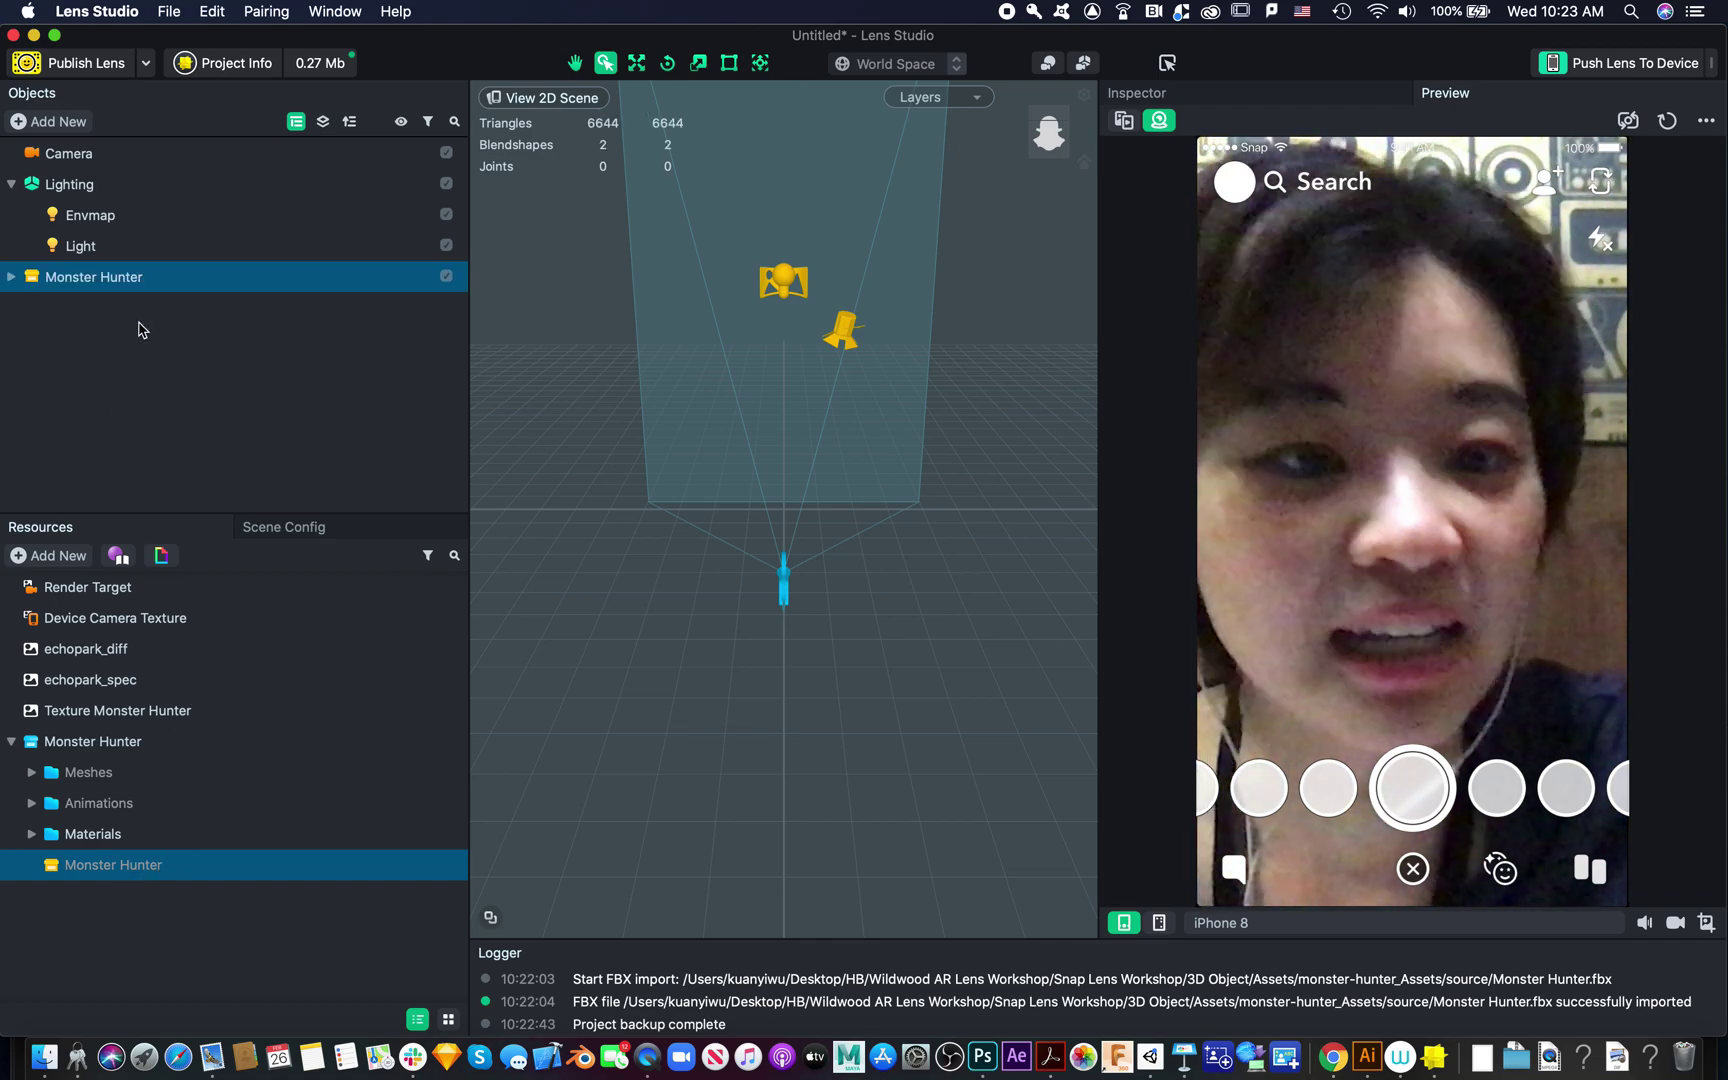
pyautogui.click(100, 408)
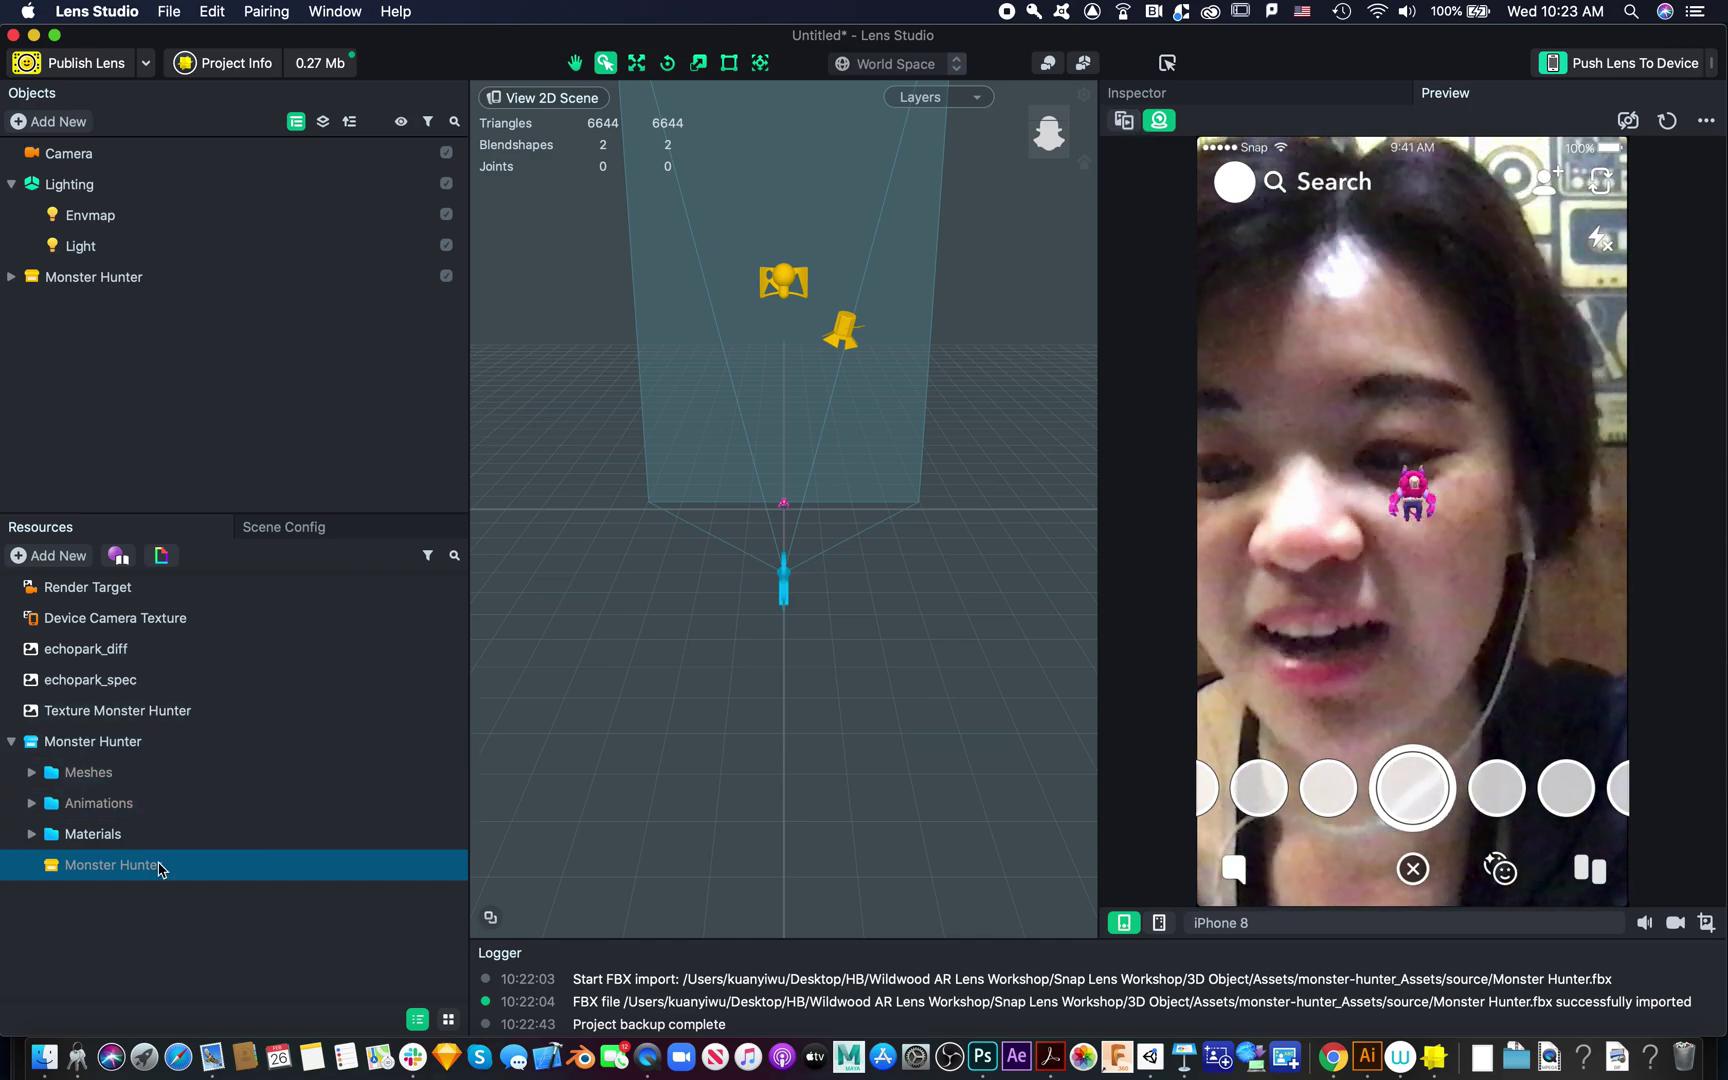
pyautogui.click(44, 559)
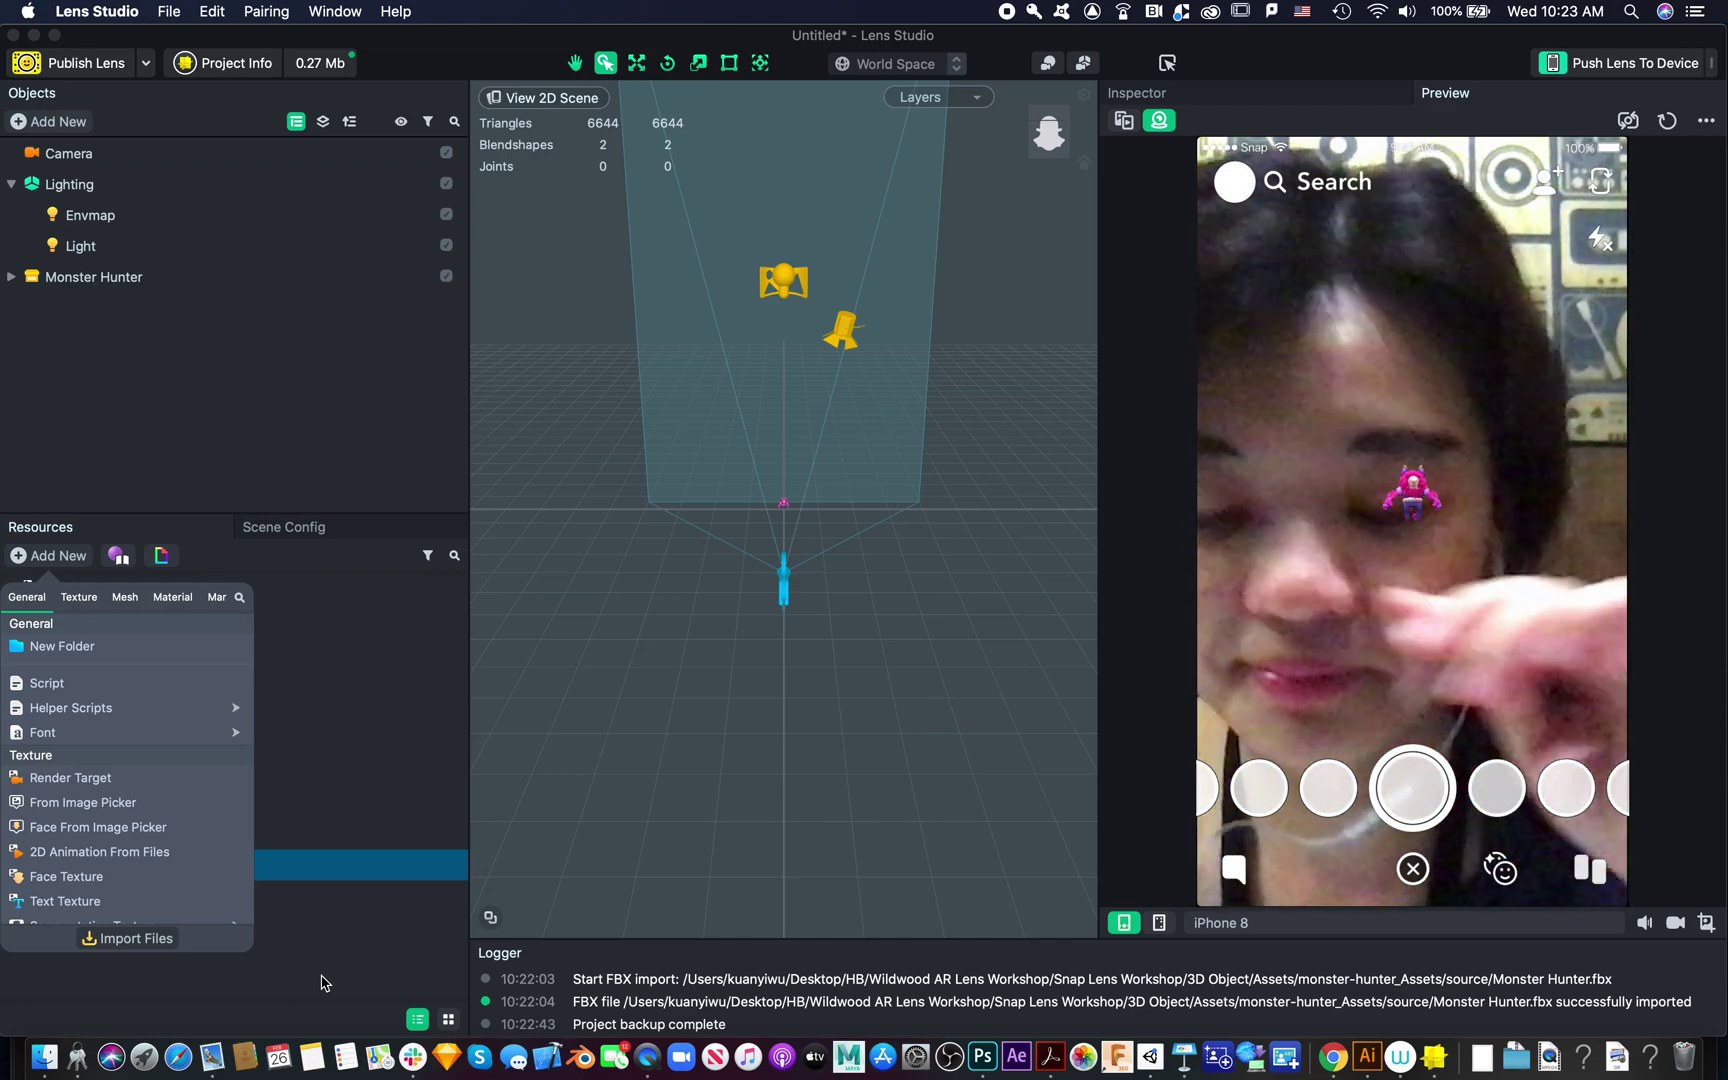
pyautogui.click(343, 992)
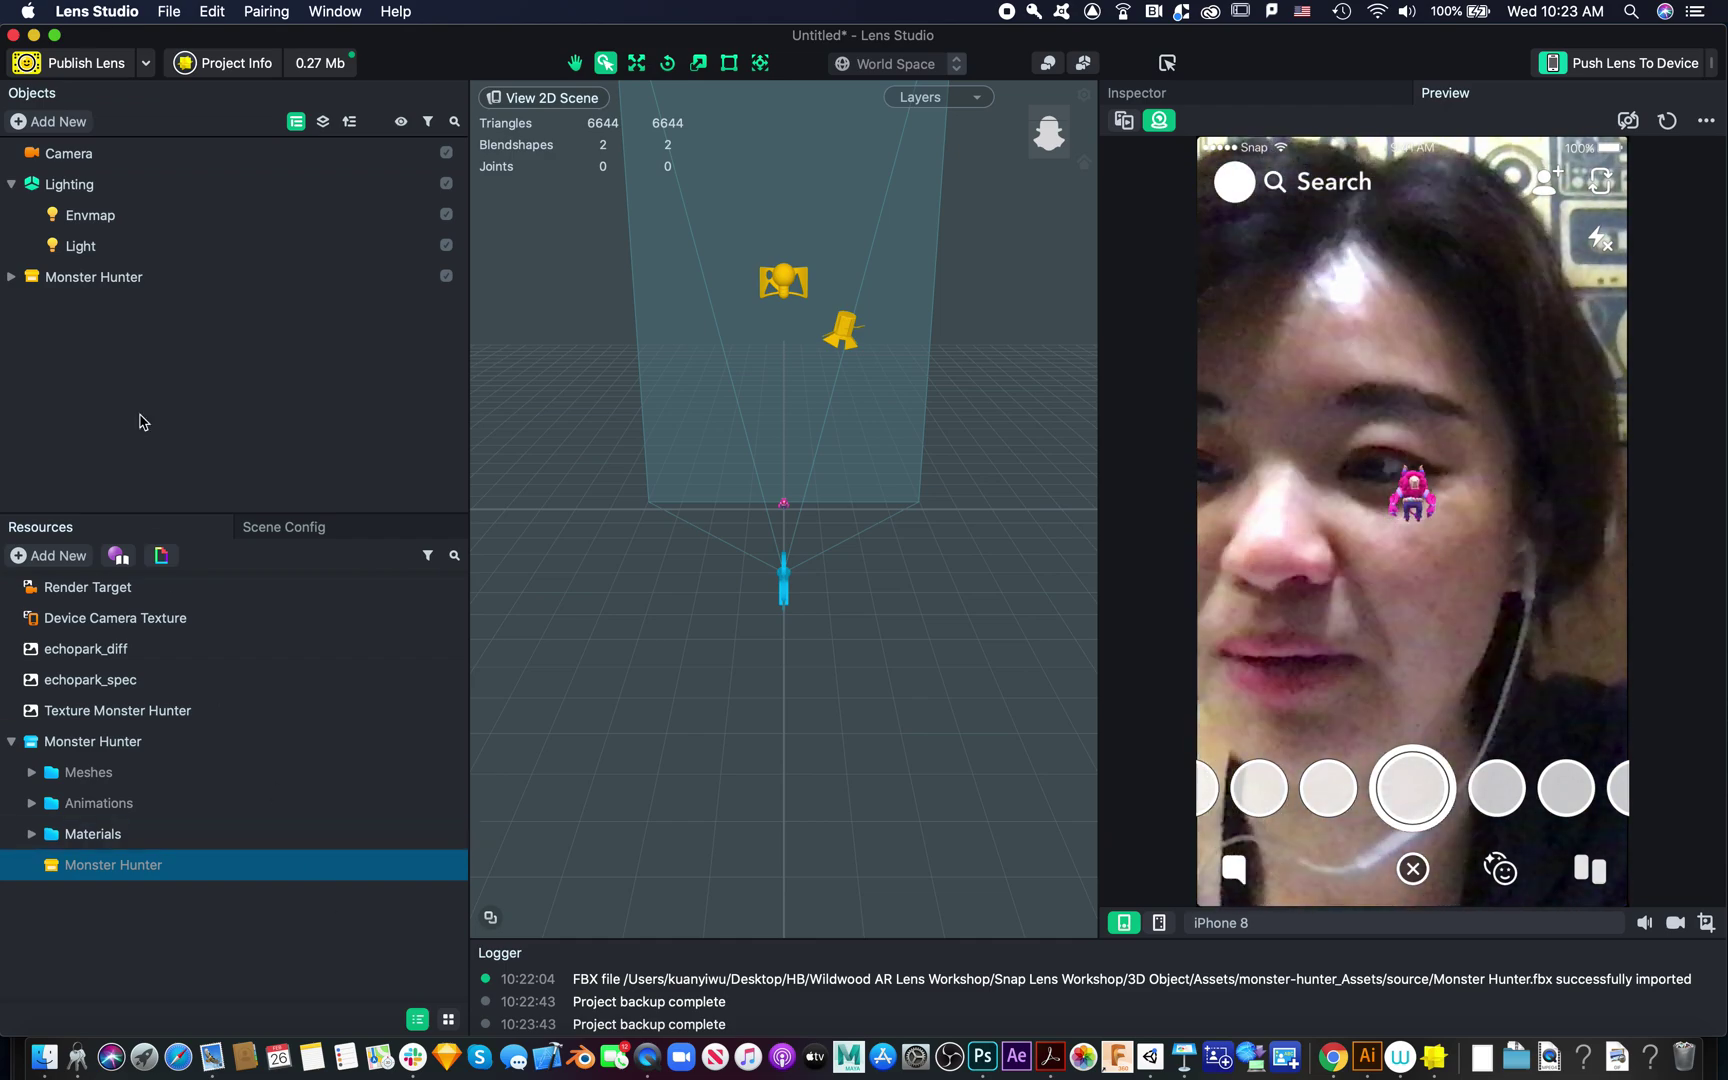
# Expand Monster Hunter, select its Monster_Hunter_Mesh and zoom the viewport onto the monster
pyautogui.click(11, 277)
pyautogui.click(133, 311)
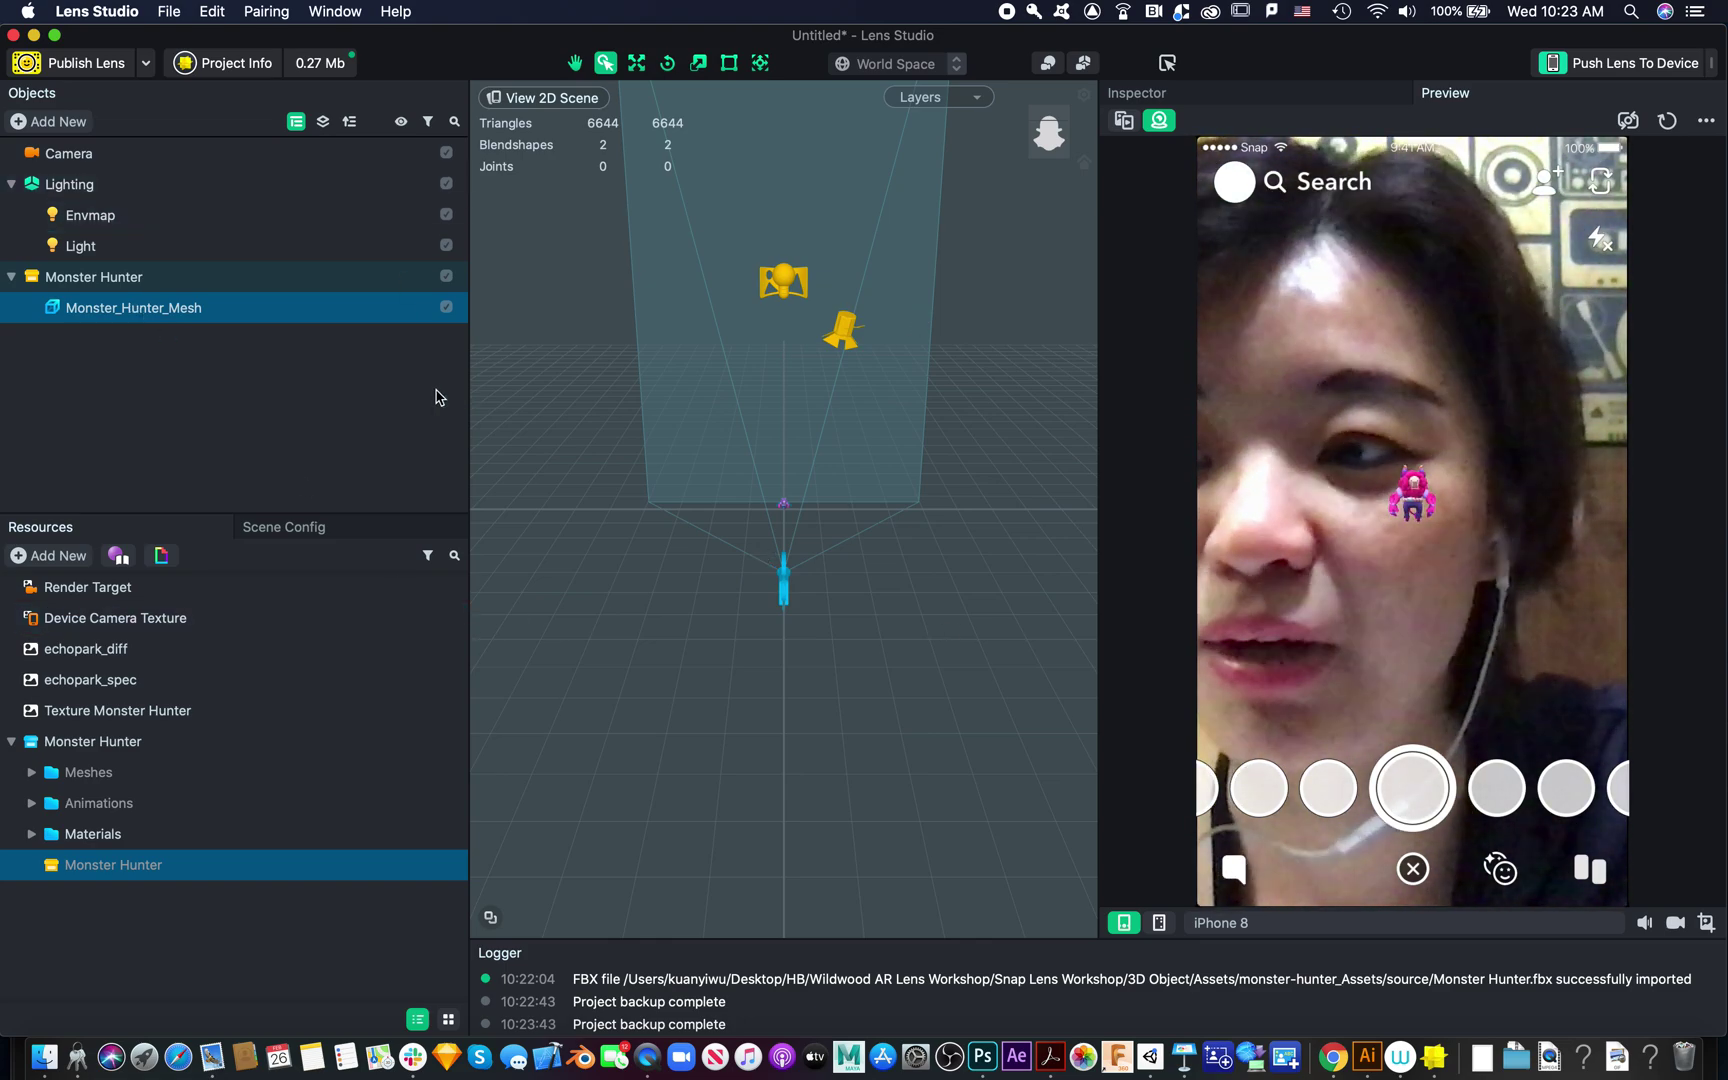
pyautogui.click(183, 281)
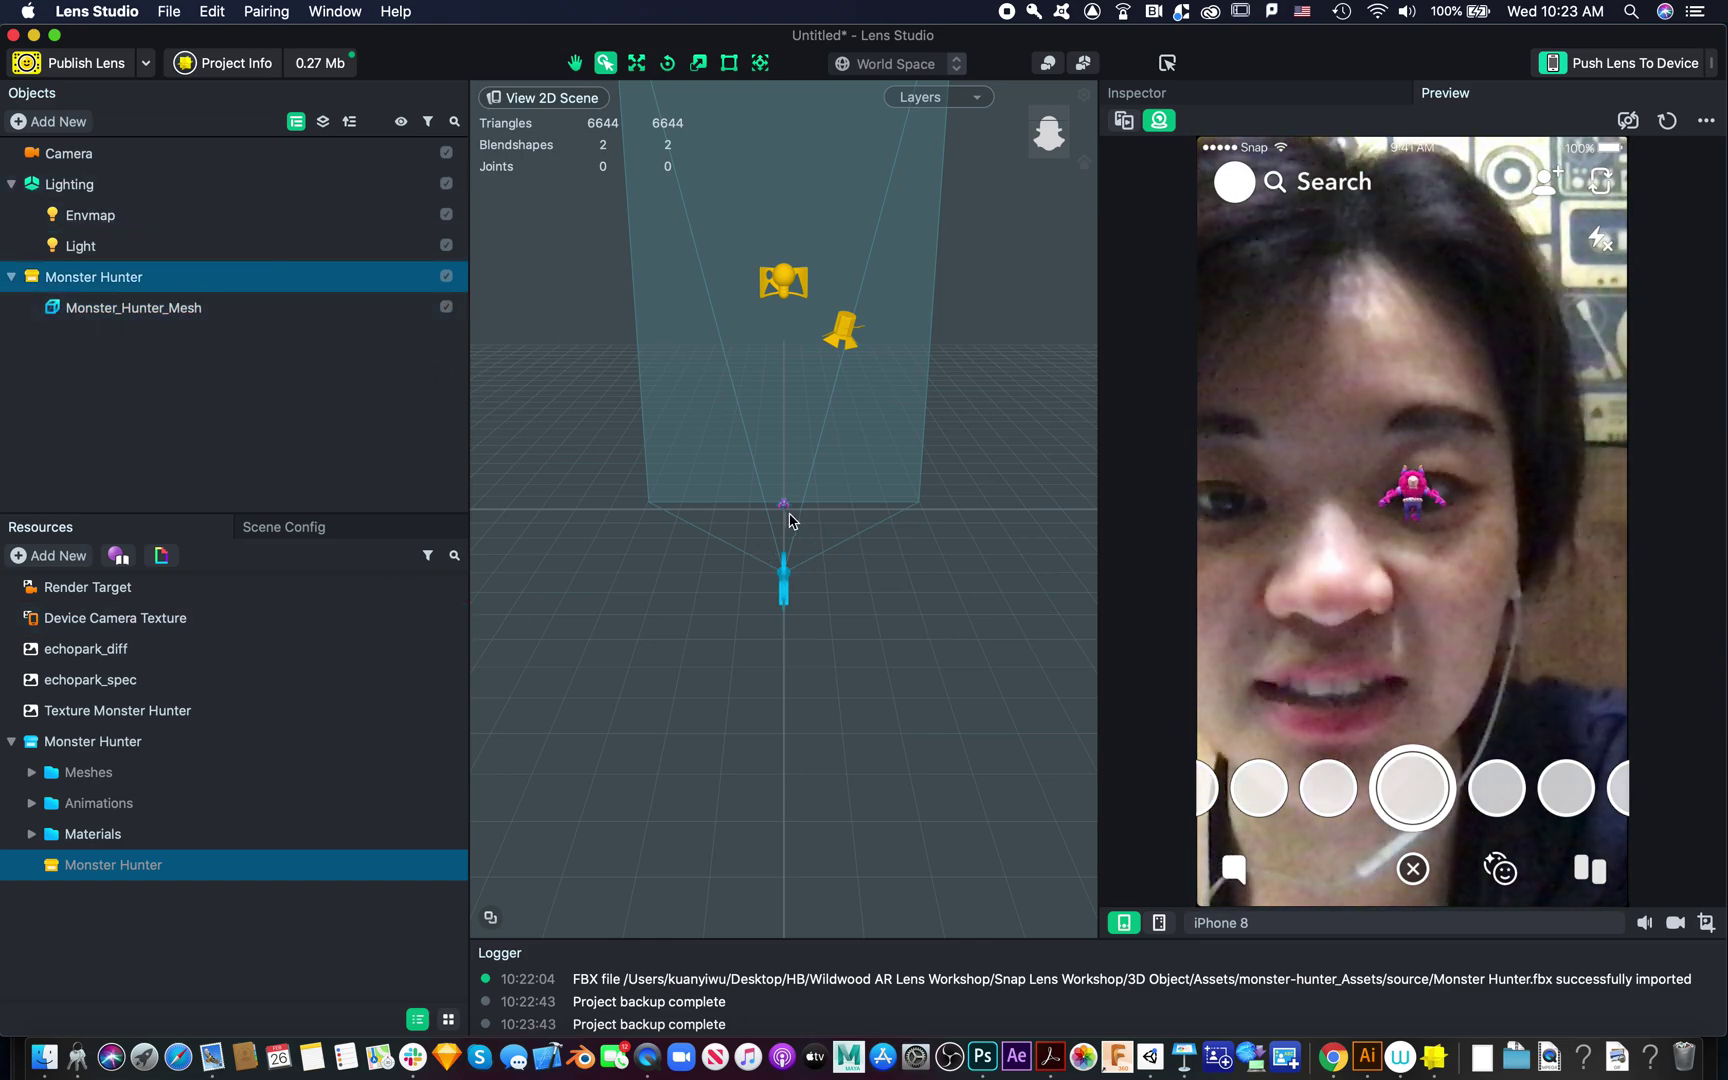
pyautogui.click(786, 506)
pyautogui.scroll(5, 692, 588)
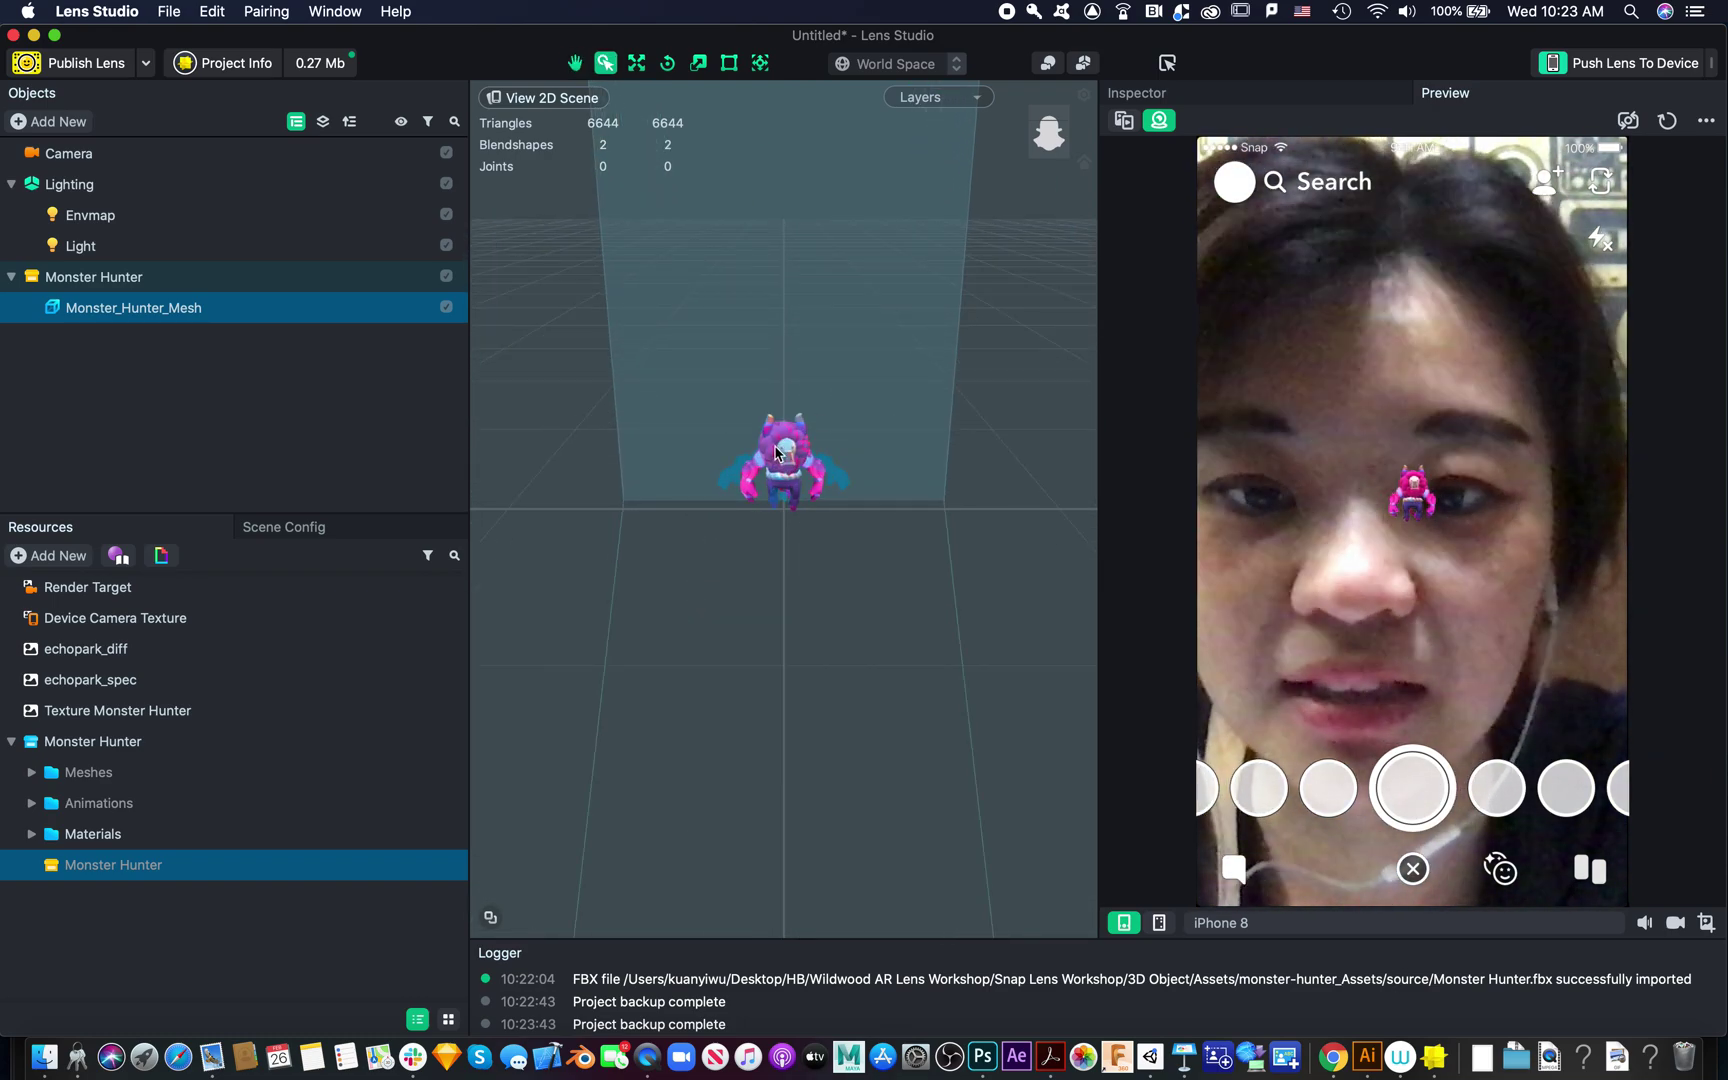
pyautogui.click(636, 63)
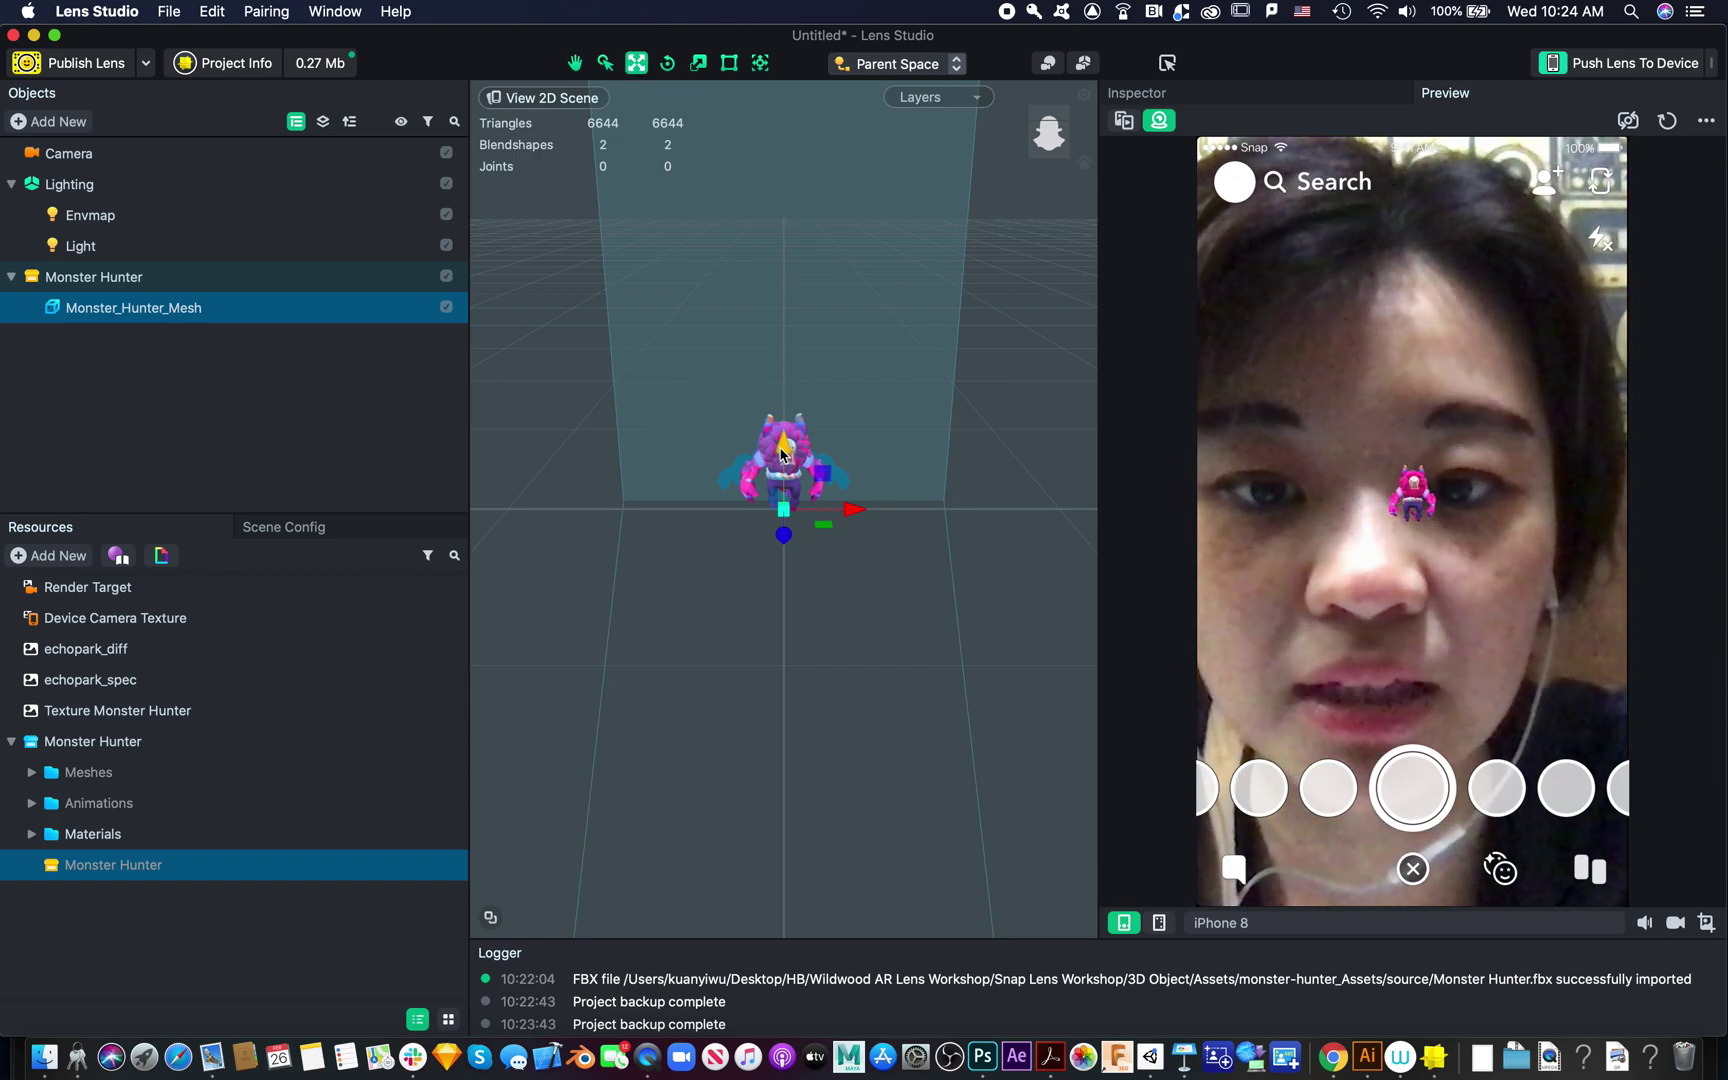
# Reselect the monster mesh and enlarge it uniformly with the Scale tool
pyautogui.moveTo(679, 630)
pyautogui.mouseDown()
pyautogui.moveTo(802, 629)
pyautogui.moveTo(800, 610)
pyautogui.moveTo(856, 625)
pyautogui.moveTo(737, 636)
pyautogui.moveTo(879, 629)
pyautogui.moveTo(810, 660)
pyautogui.moveTo(706, 640)
pyautogui.moveTo(744, 640)
pyautogui.moveTo(656, 656)
pyautogui.mouseUp()
pyautogui.click(800, 494)
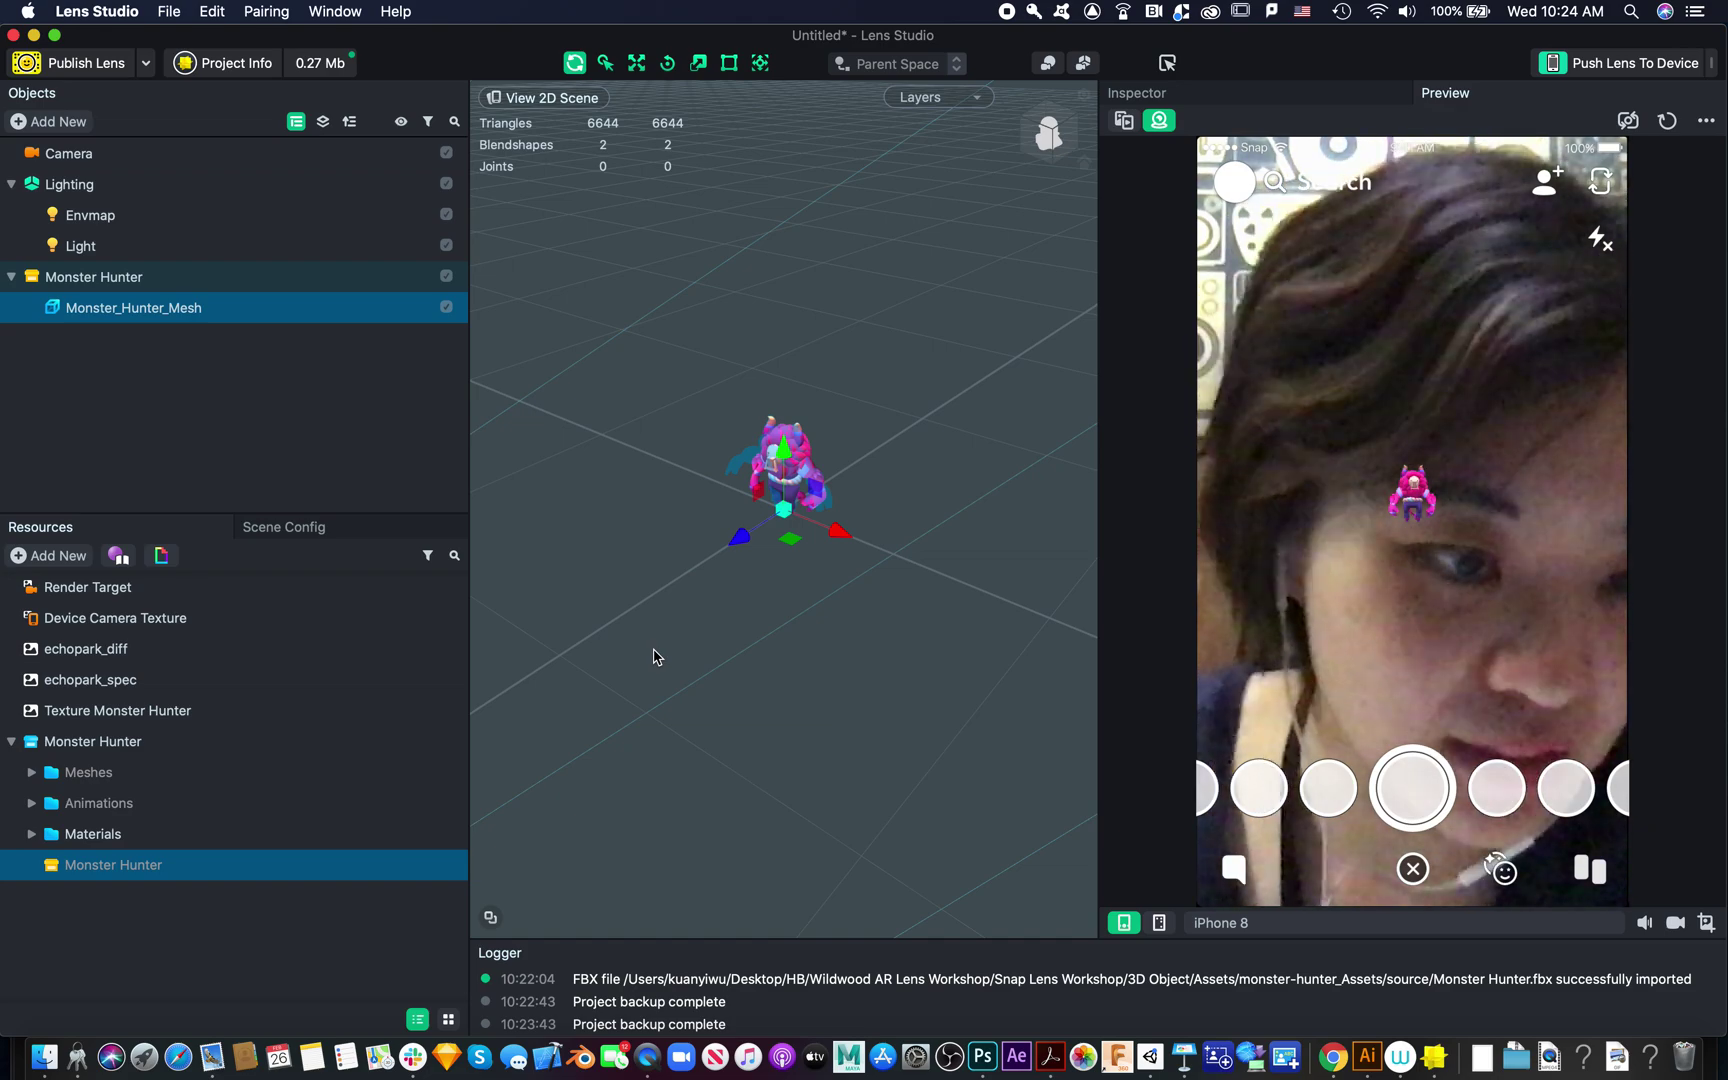
pyautogui.press('w')
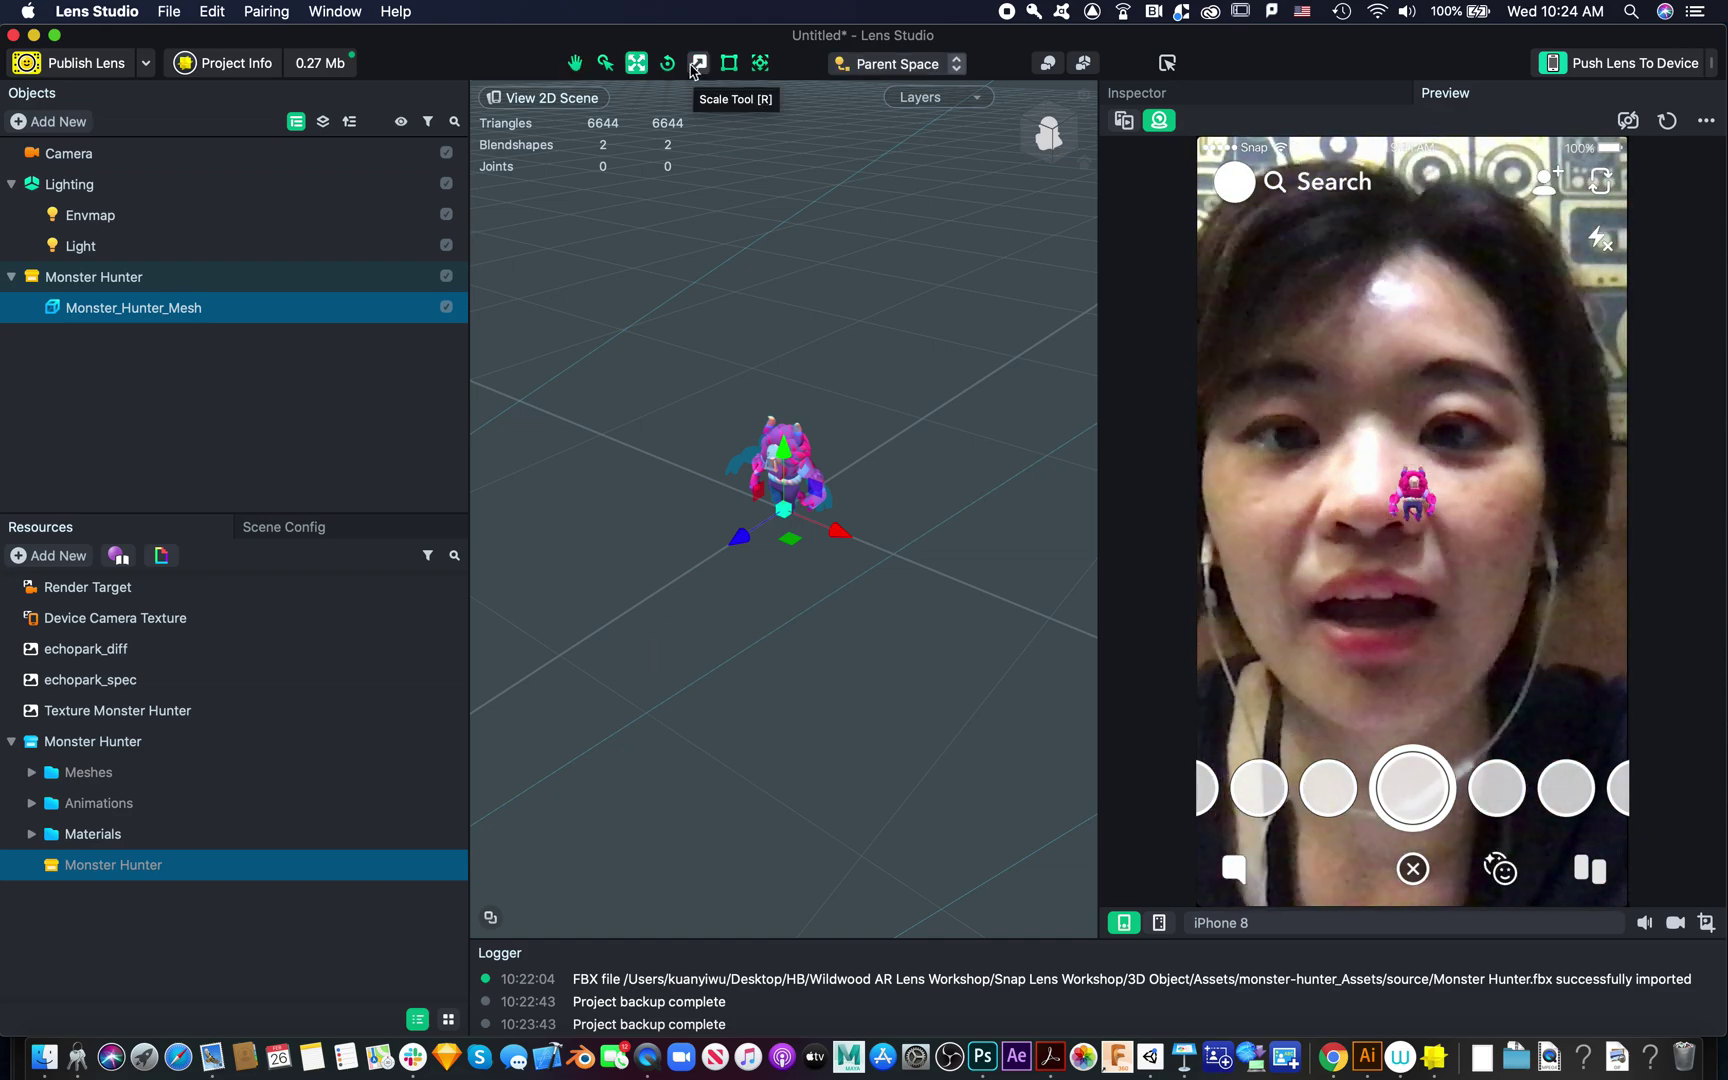
pyautogui.click(699, 68)
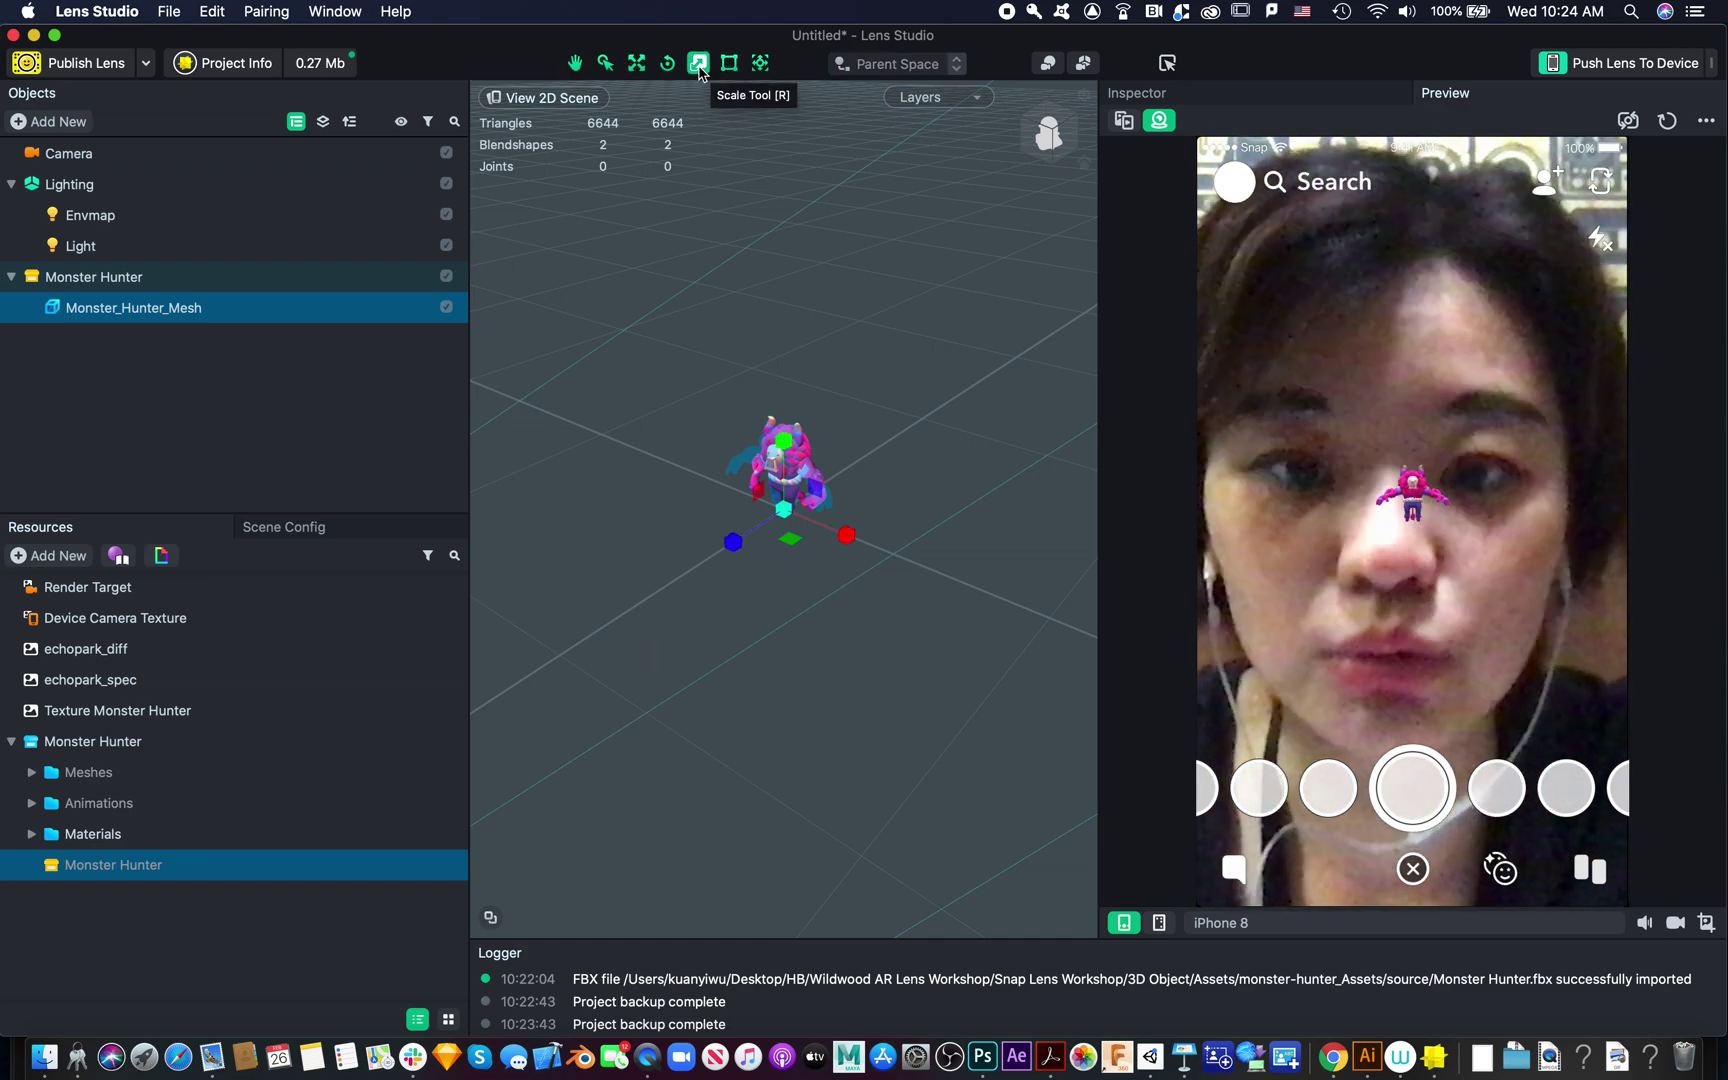
pyautogui.moveTo(790, 512); pyautogui.dragTo(976, 478)
# Lower the monster along Y, enlarge it further, and restart the lens preview
pyautogui.press('w')
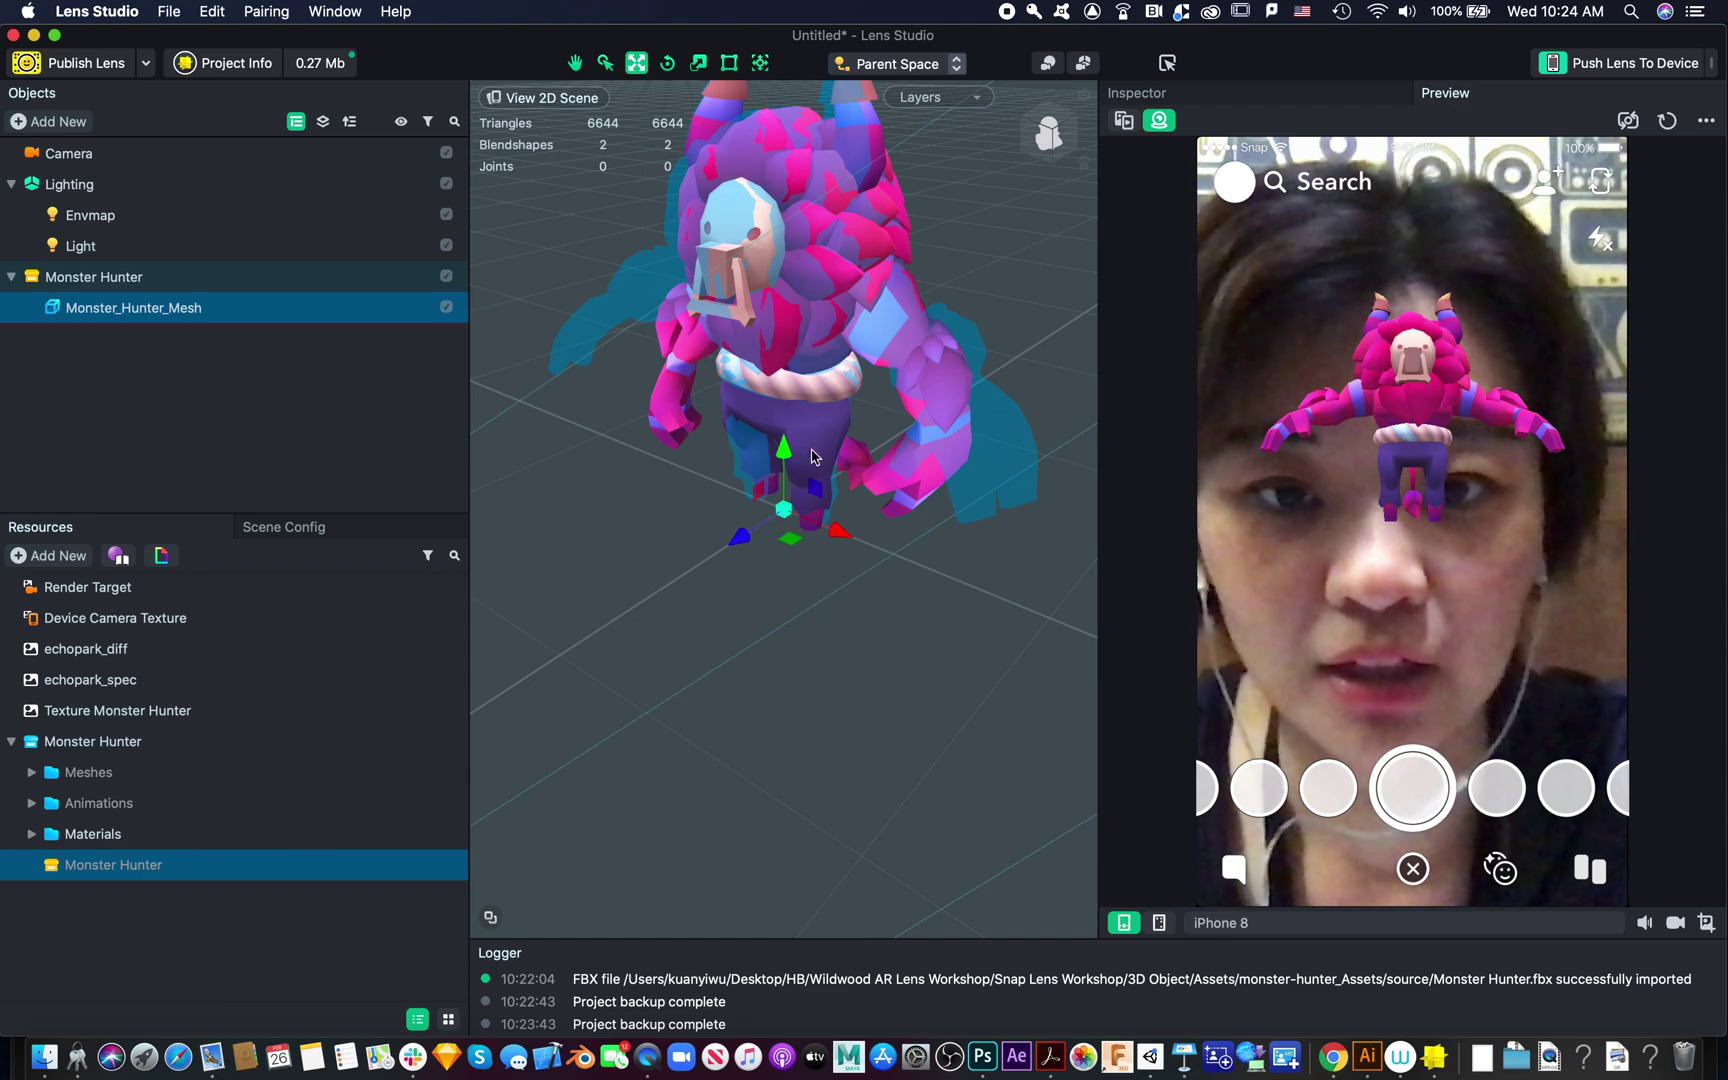
pyautogui.moveTo(784, 482); pyautogui.dragTo(787, 633)
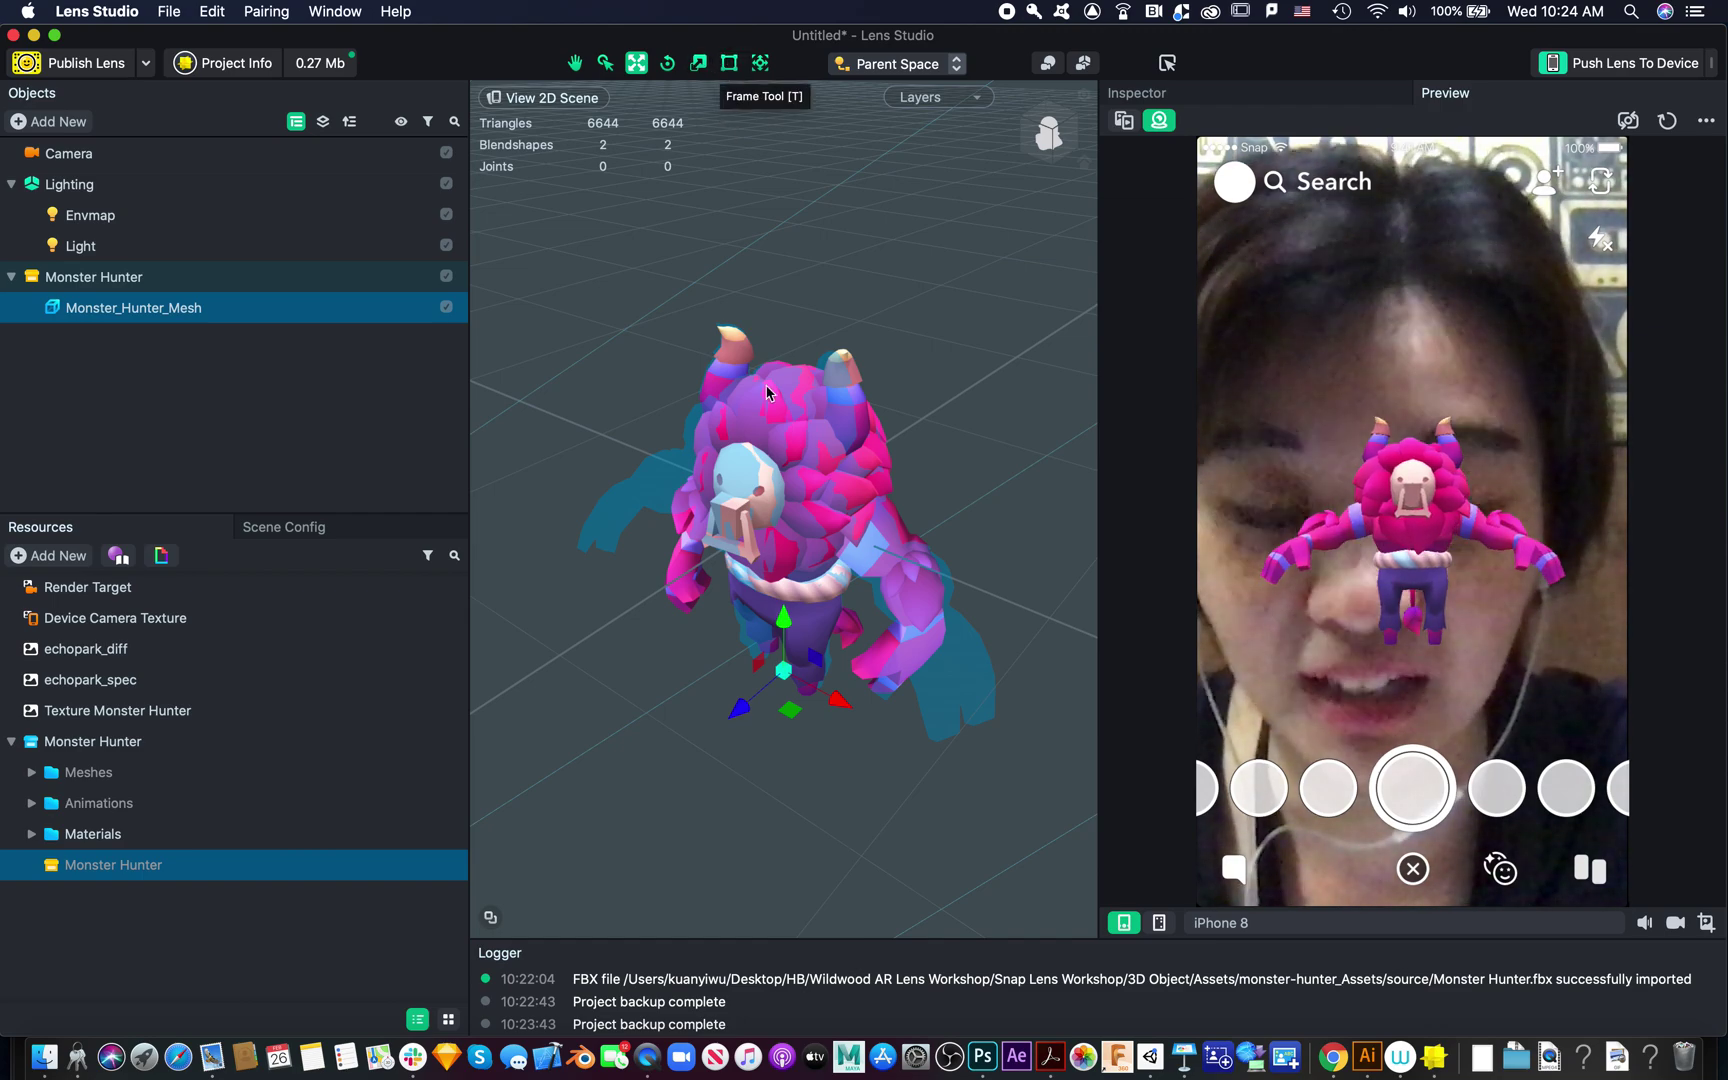
pyautogui.press('r')
pyautogui.moveTo(733, 714); pyautogui.dragTo(810, 686)
pyautogui.moveTo(786, 672)
pyautogui.mouseDown()
pyautogui.moveTo(806, 668)
pyautogui.moveTo(790, 666)
pyautogui.mouseUp()
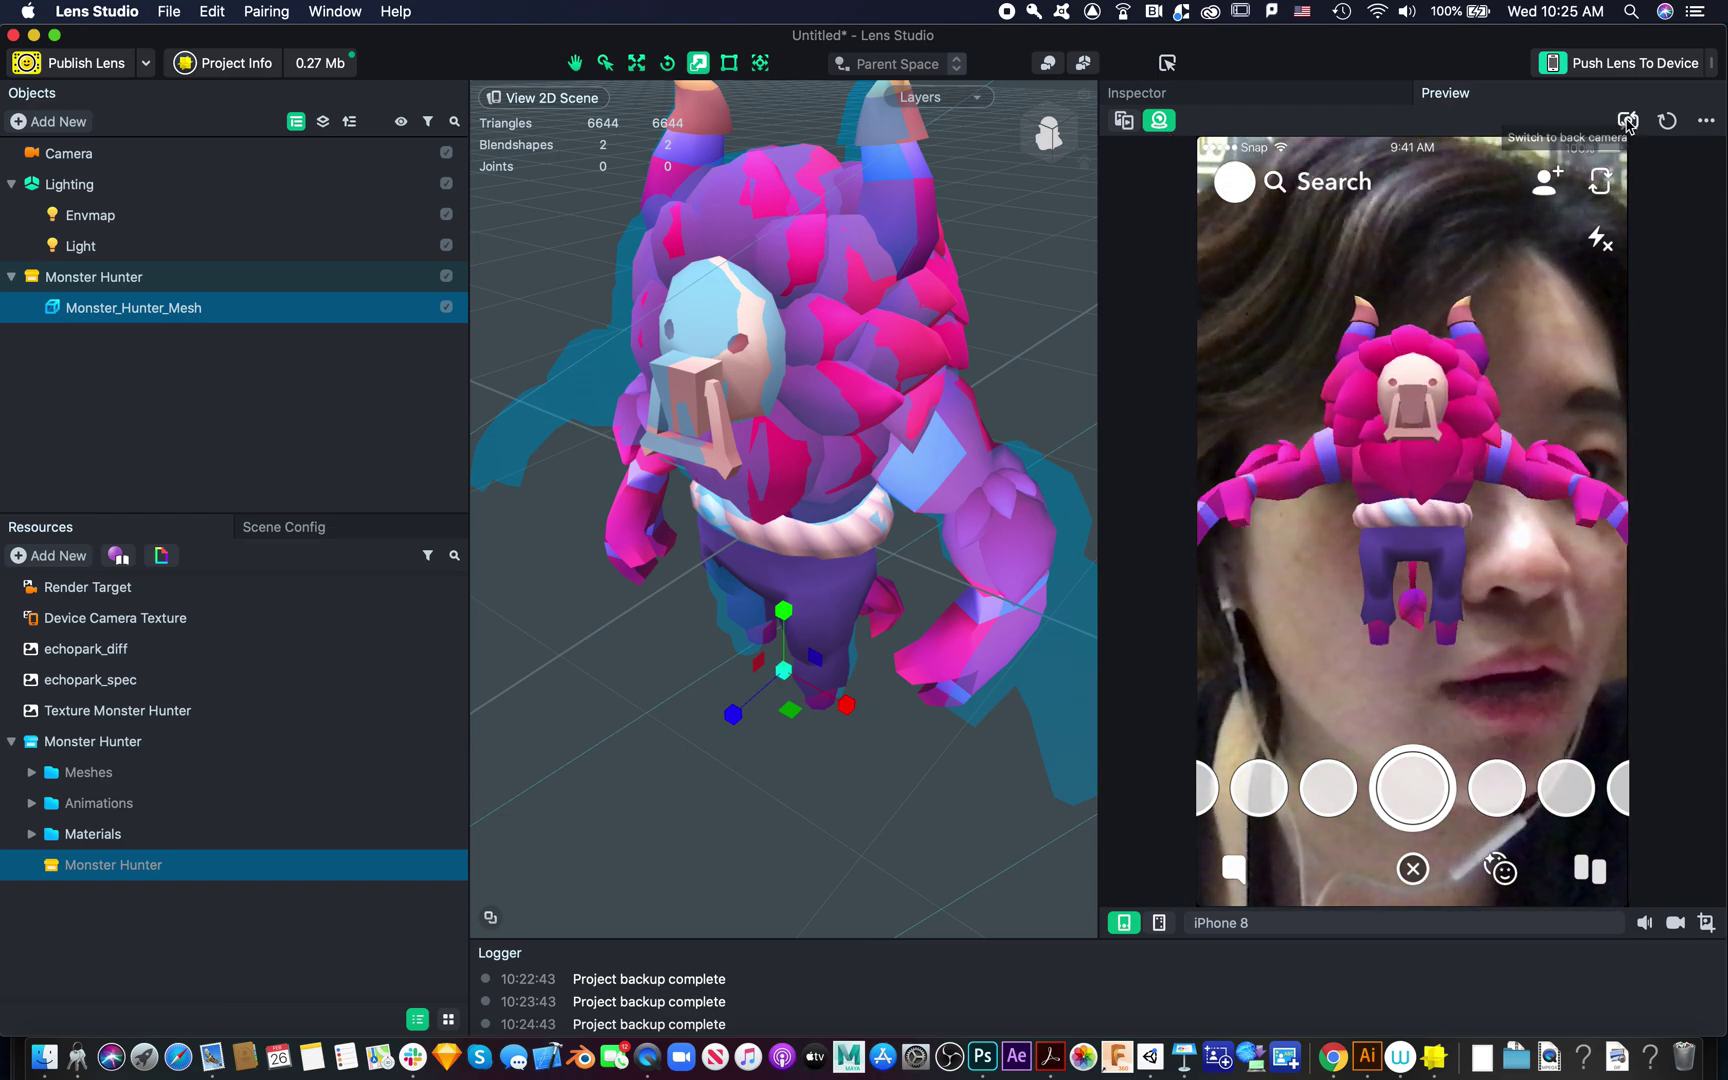
pyautogui.press('super+r')
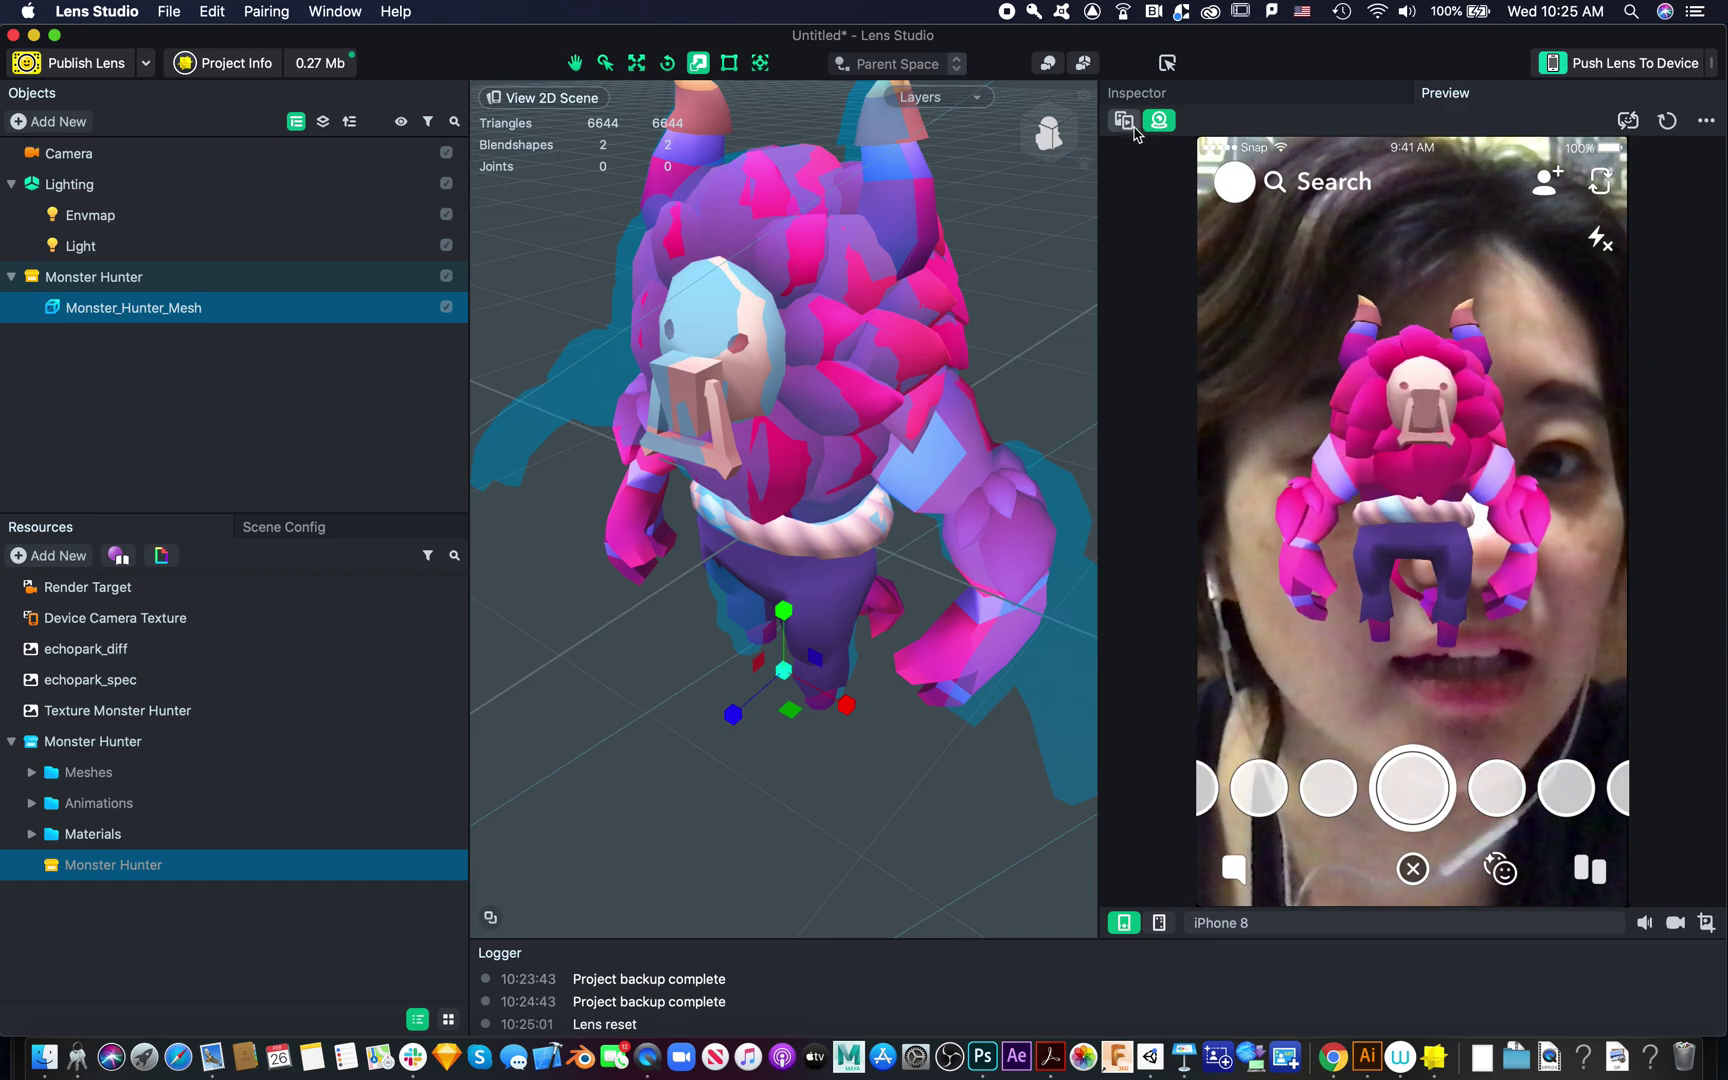
# Preview the lens over the beach video, then the Brick, Cactus and Patio backgrounds
pyautogui.click(1125, 121)
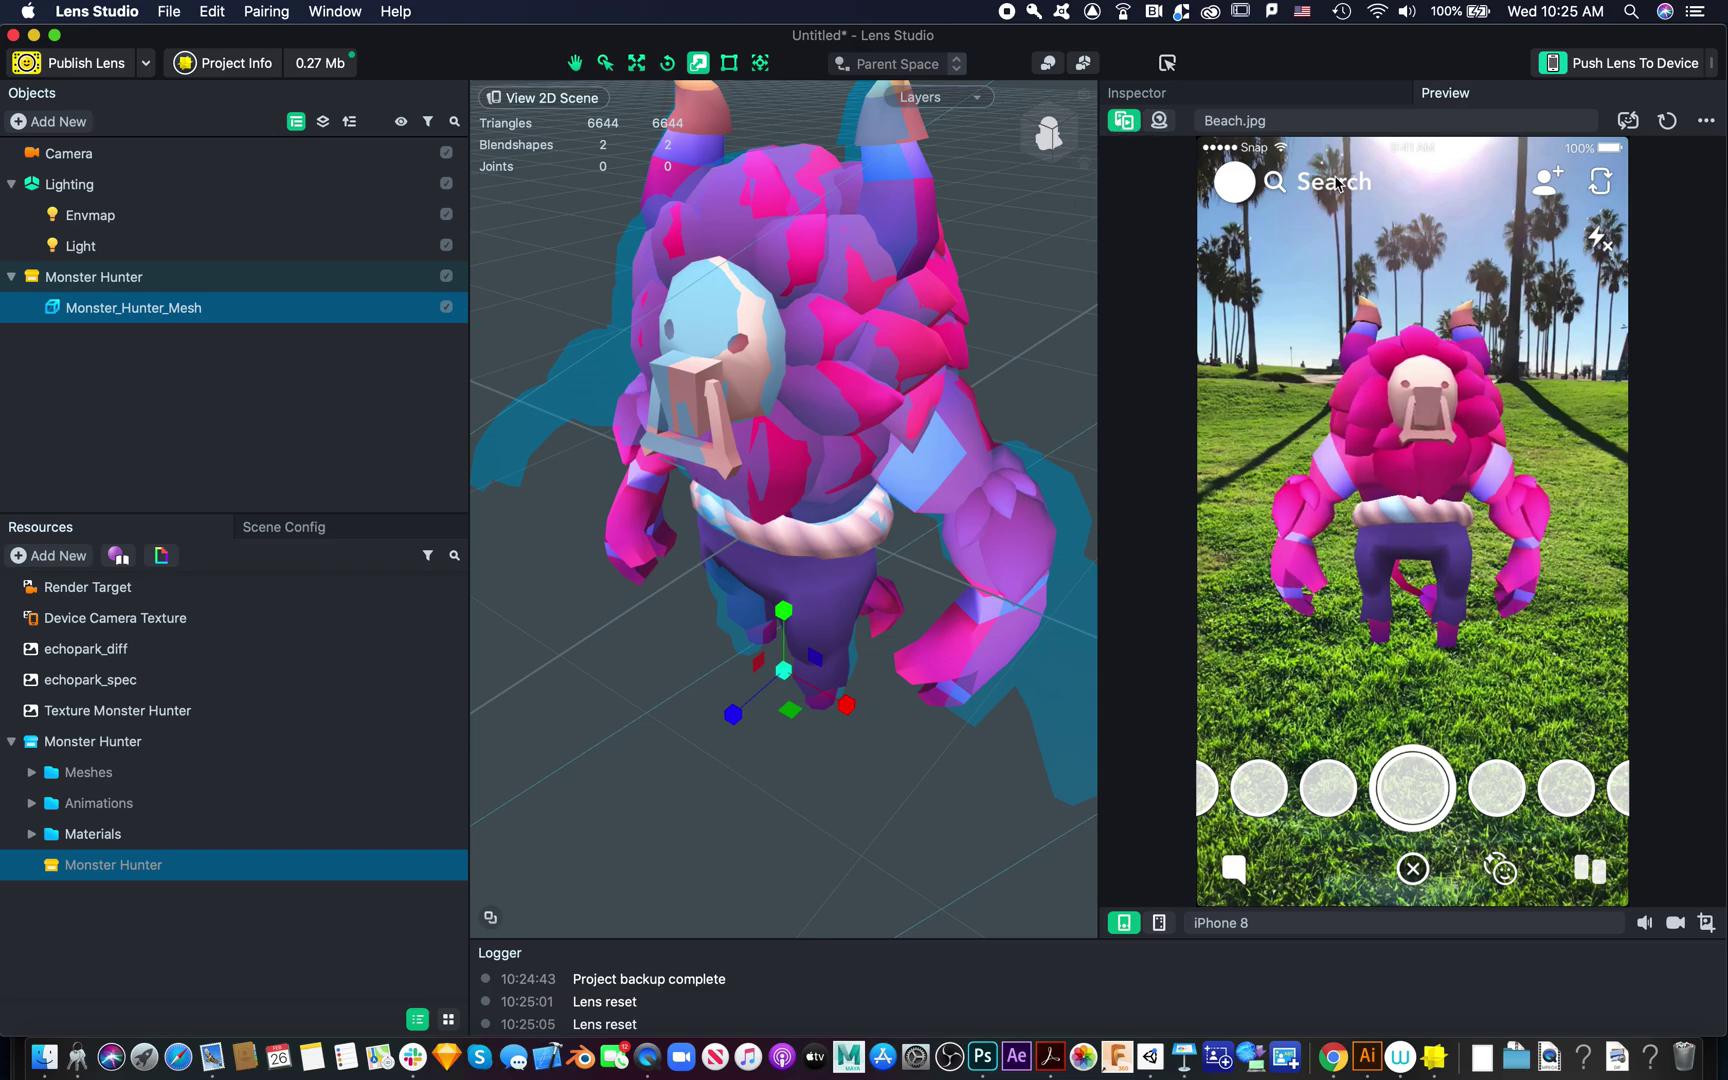
pyautogui.click(1350, 123)
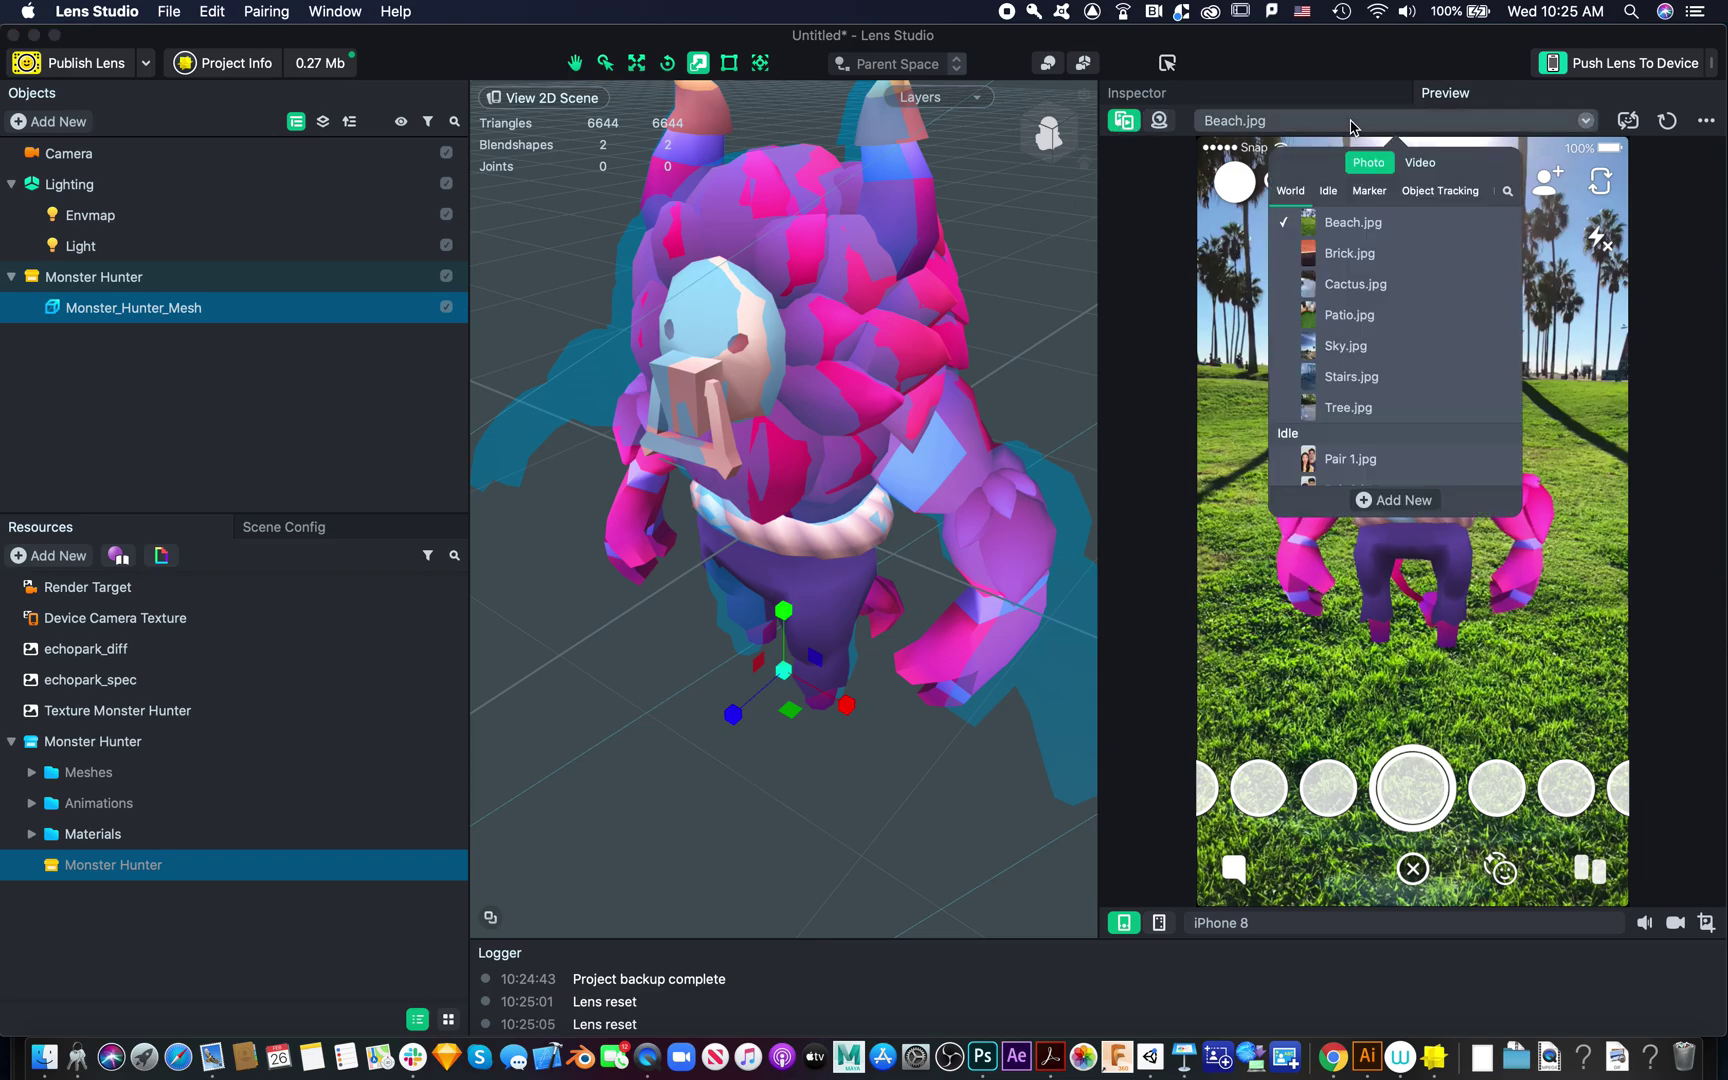
pyautogui.click(1348, 253)
pyautogui.click(1224, 561)
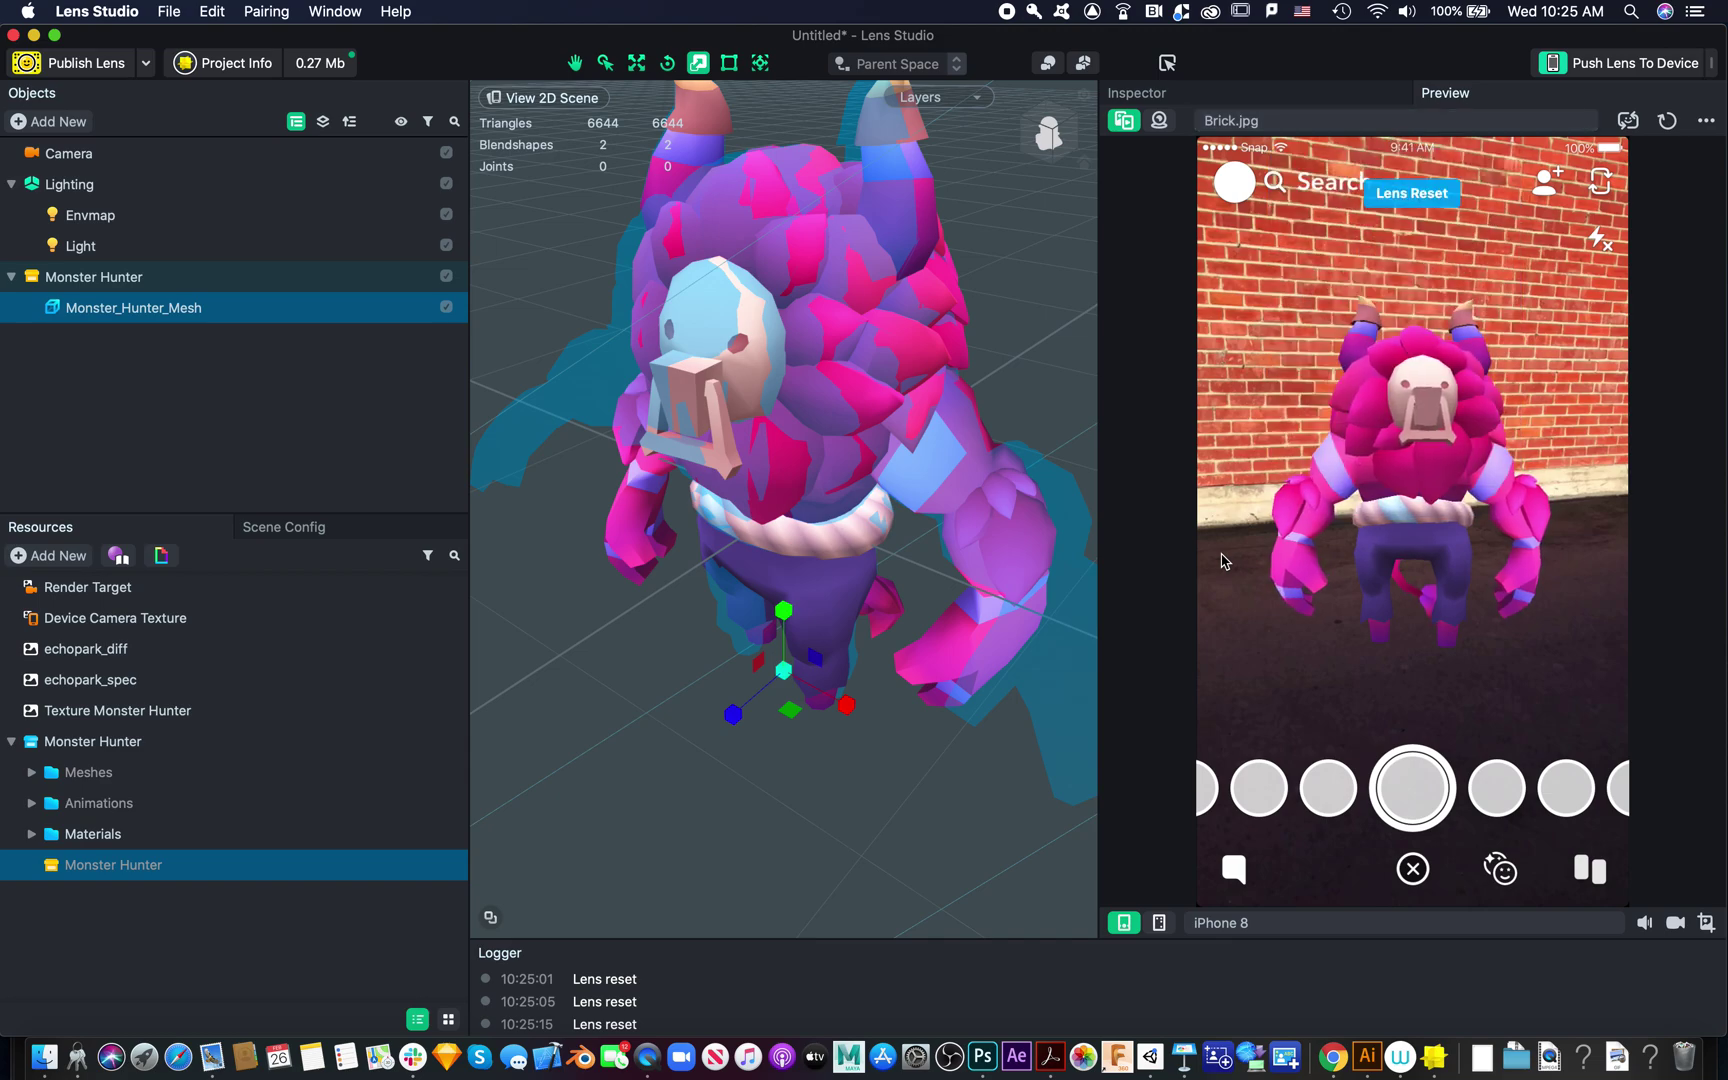
pyautogui.click(1503, 120)
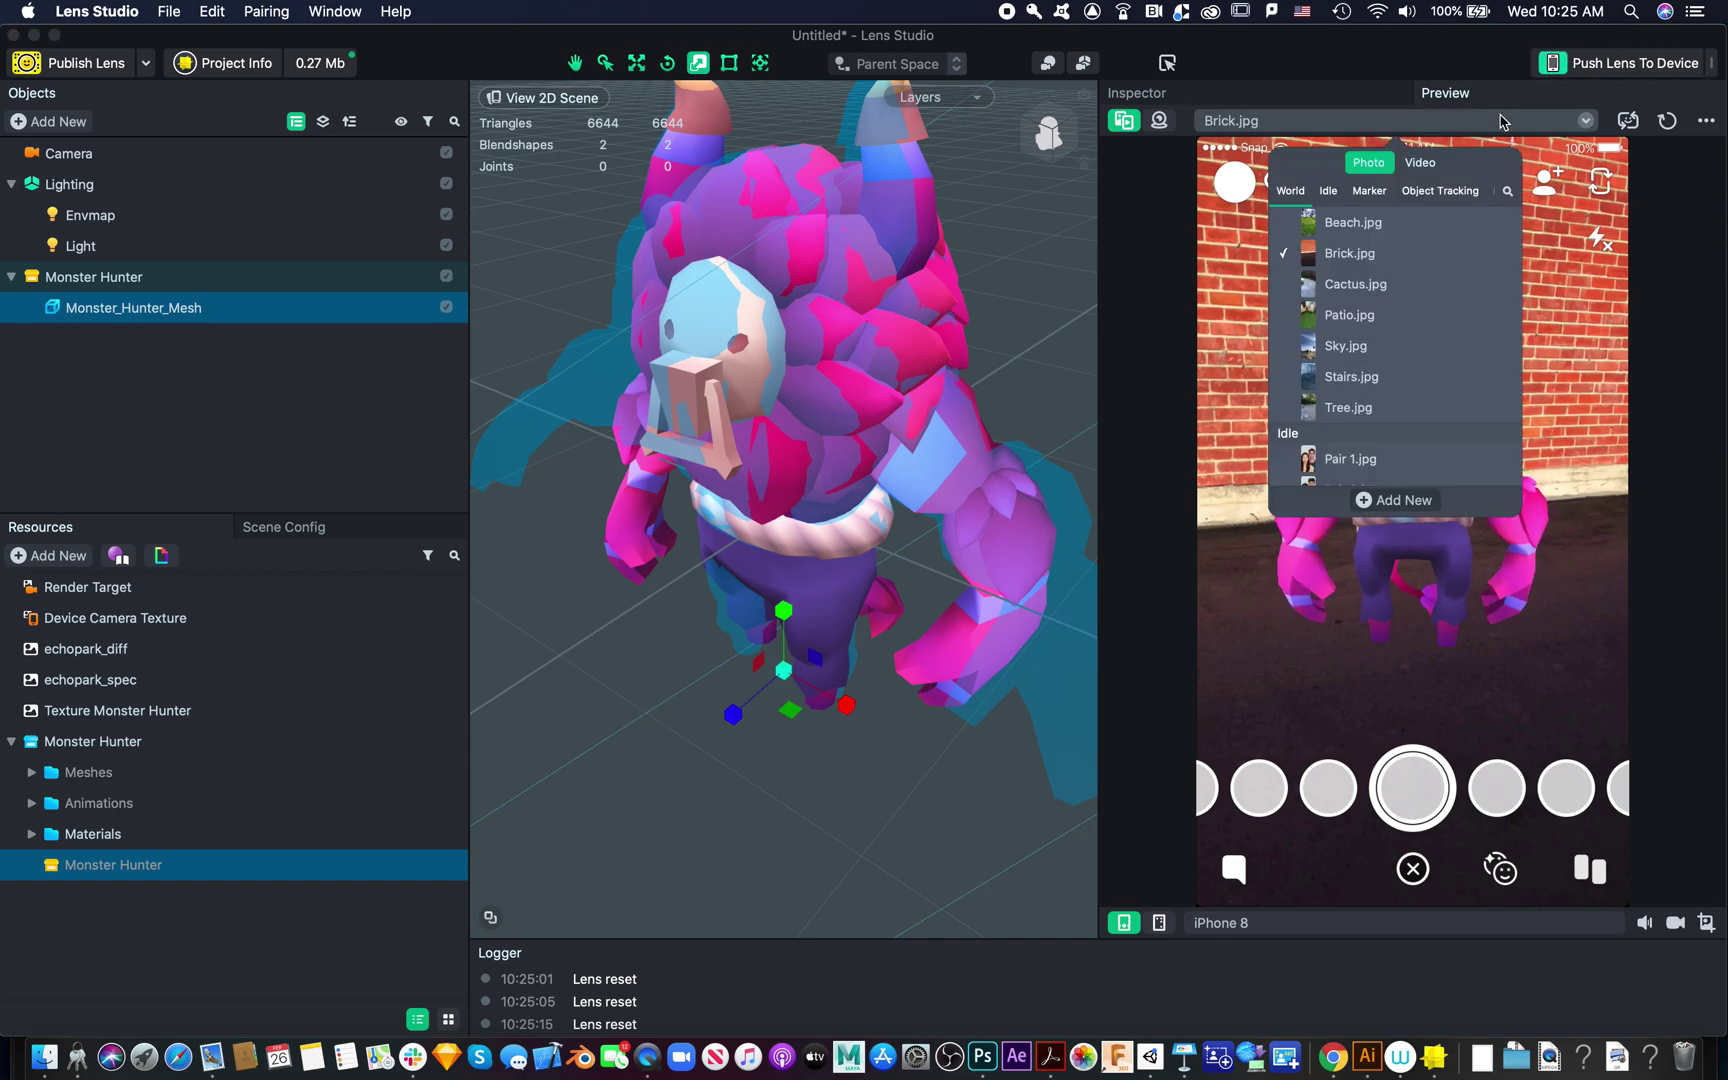
pyautogui.click(1396, 284)
pyautogui.click(1182, 575)
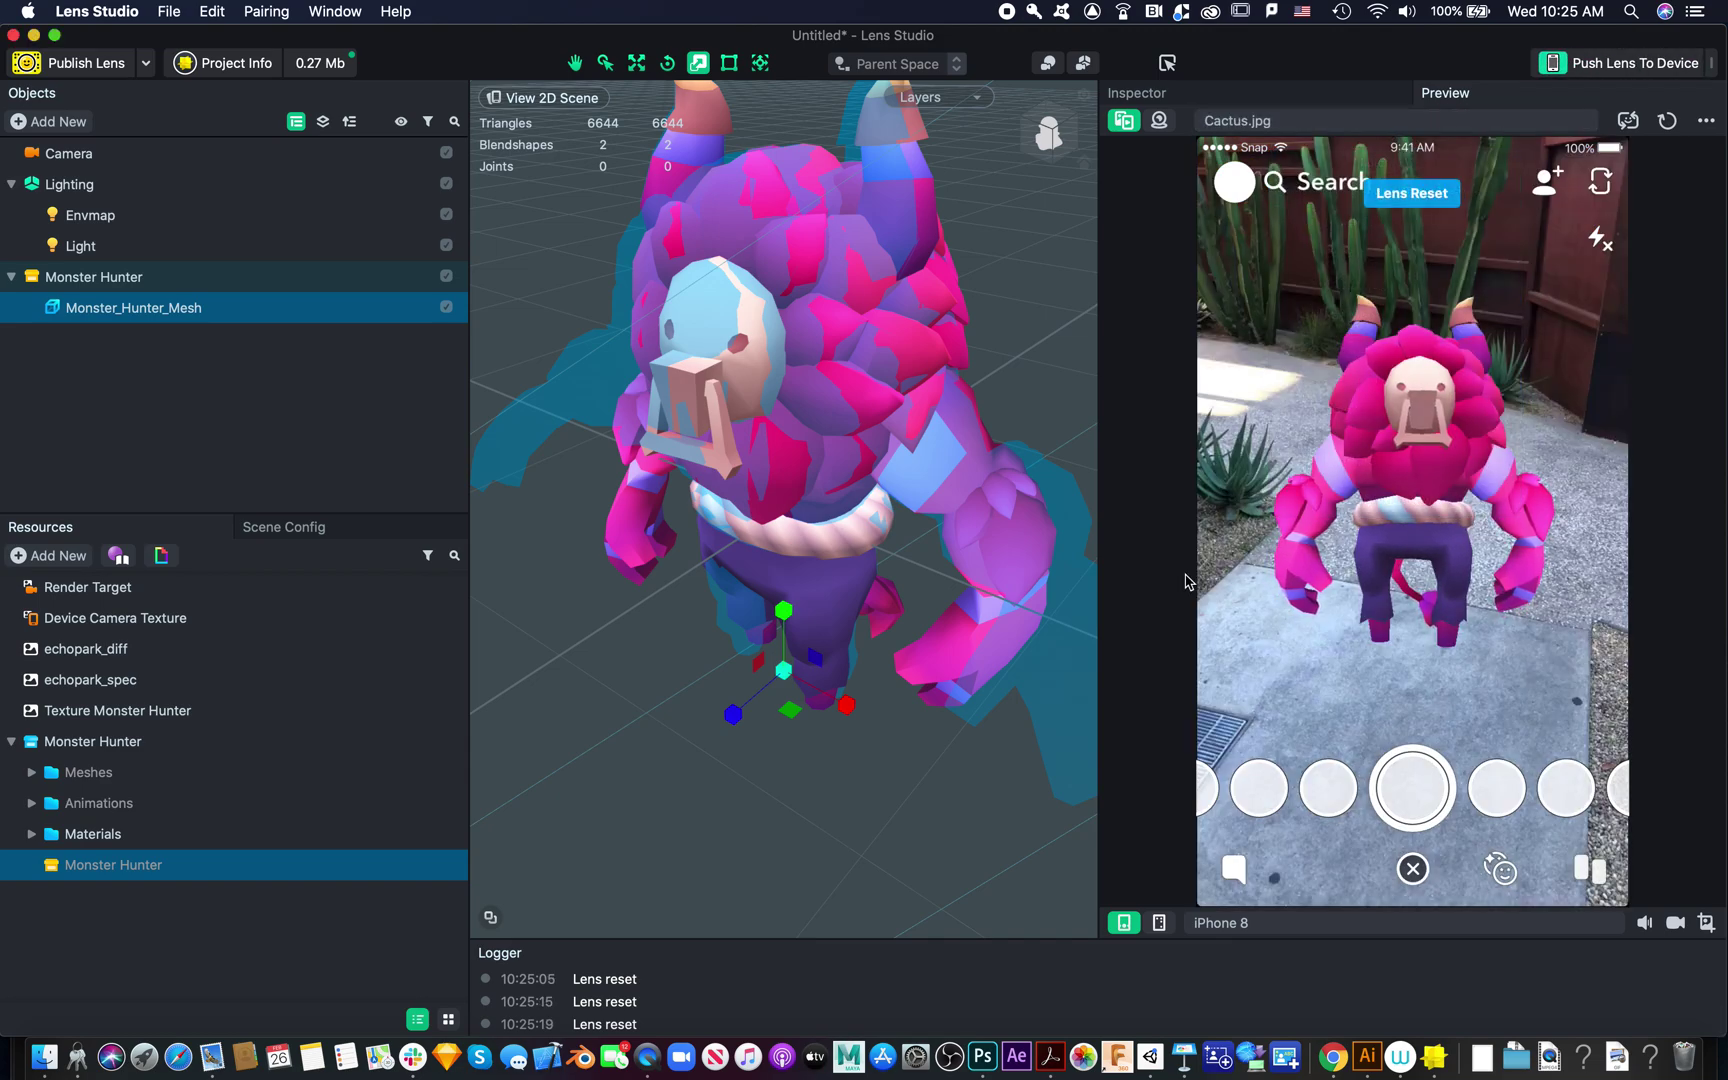
pyautogui.click(1415, 124)
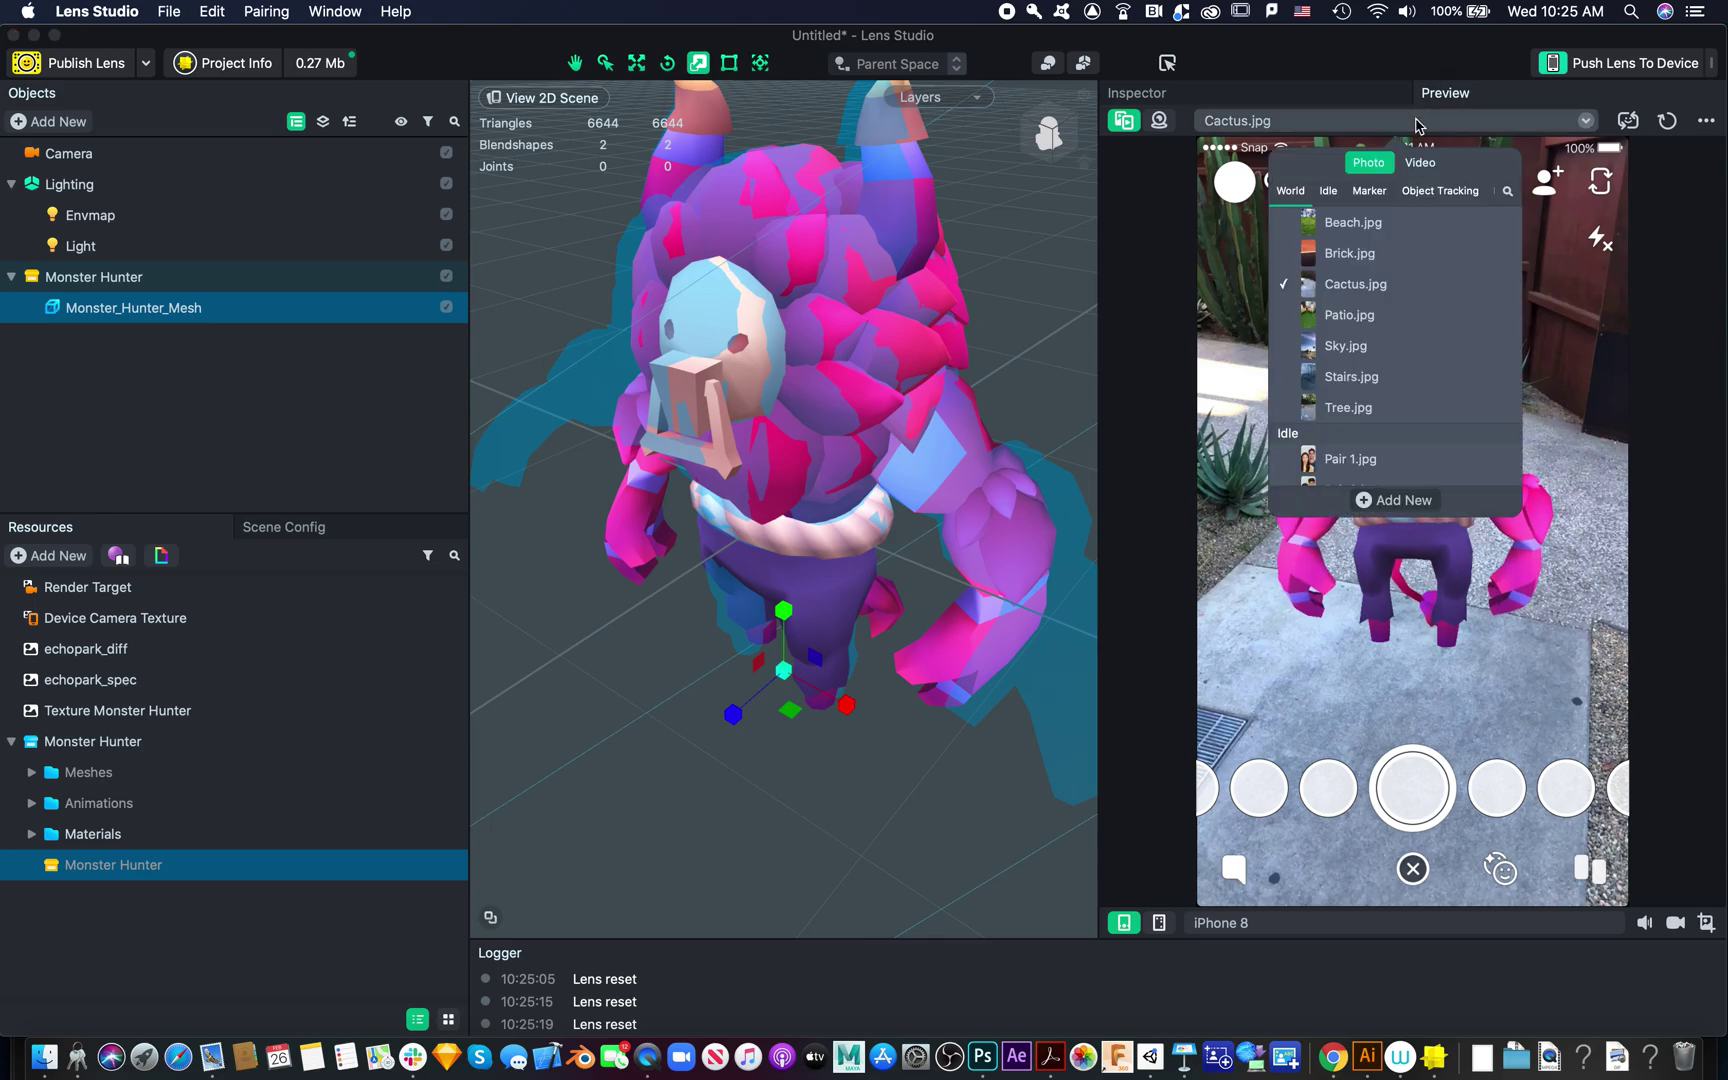
pyautogui.click(1384, 316)
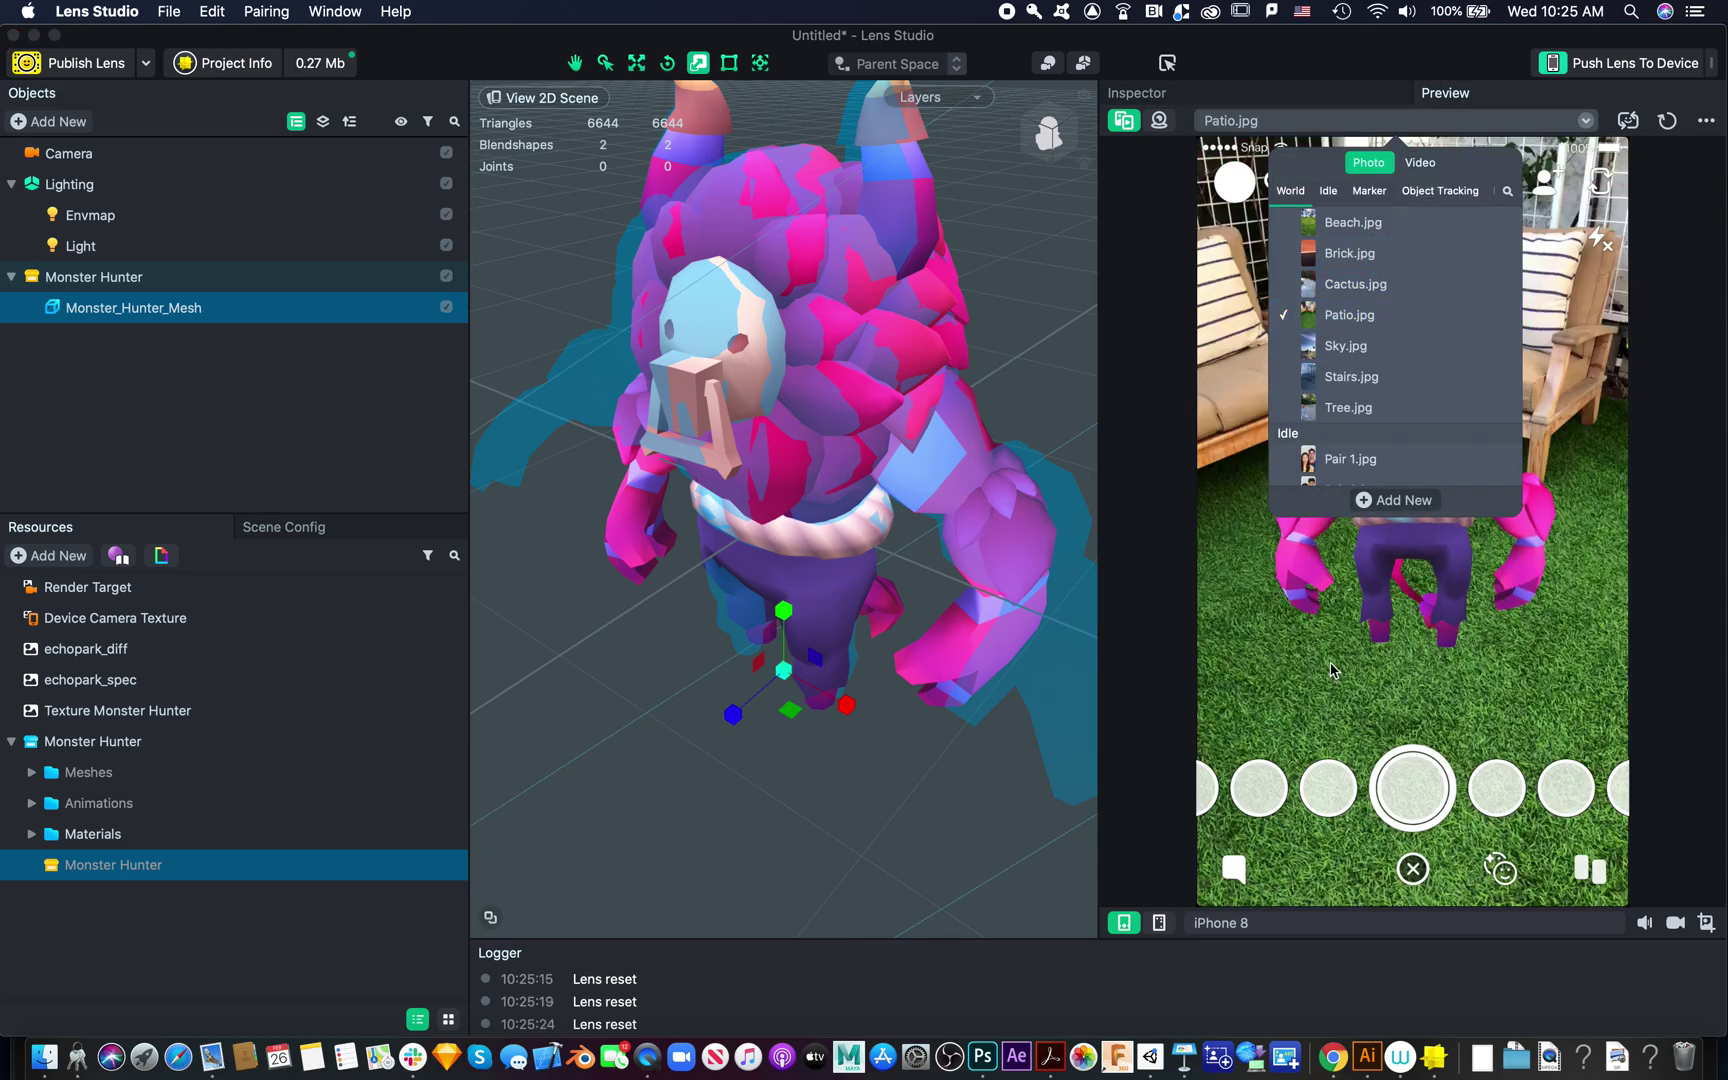
pyautogui.click(1545, 120)
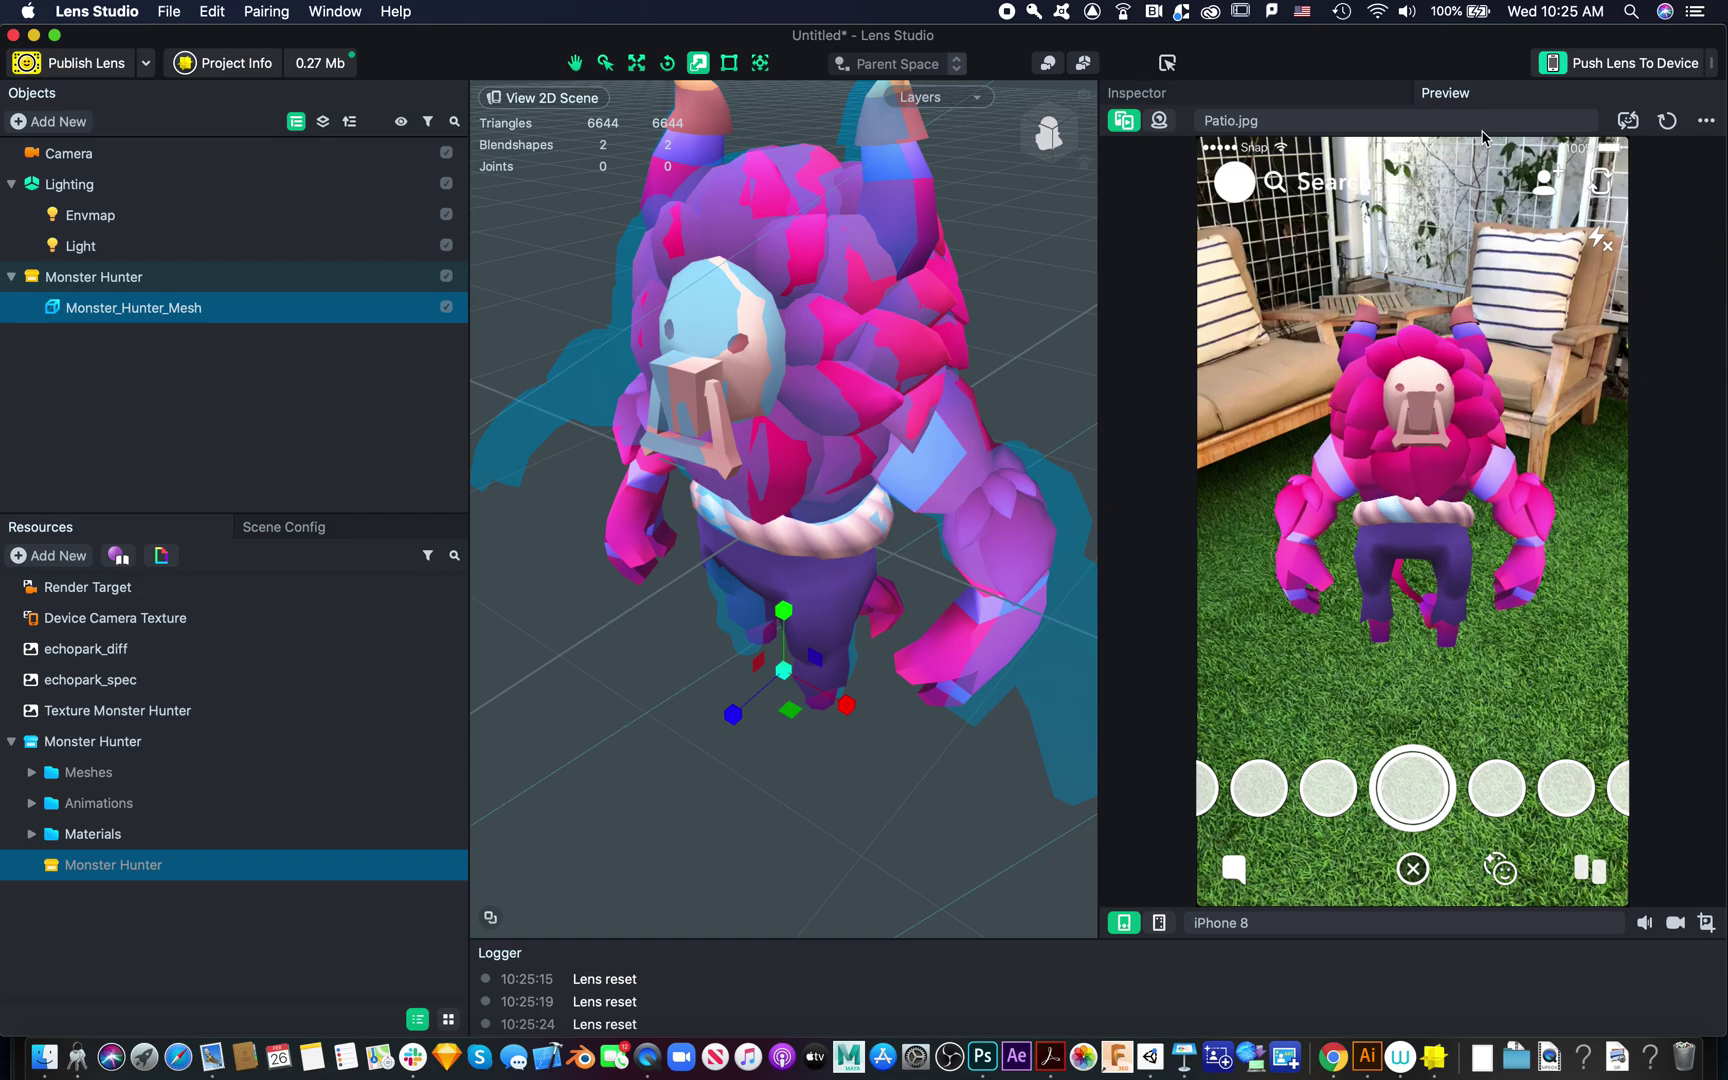
# Try the Sky and Stairs backgrounds, ending on the Tree.jpg garden photo
pyautogui.click(1415, 121)
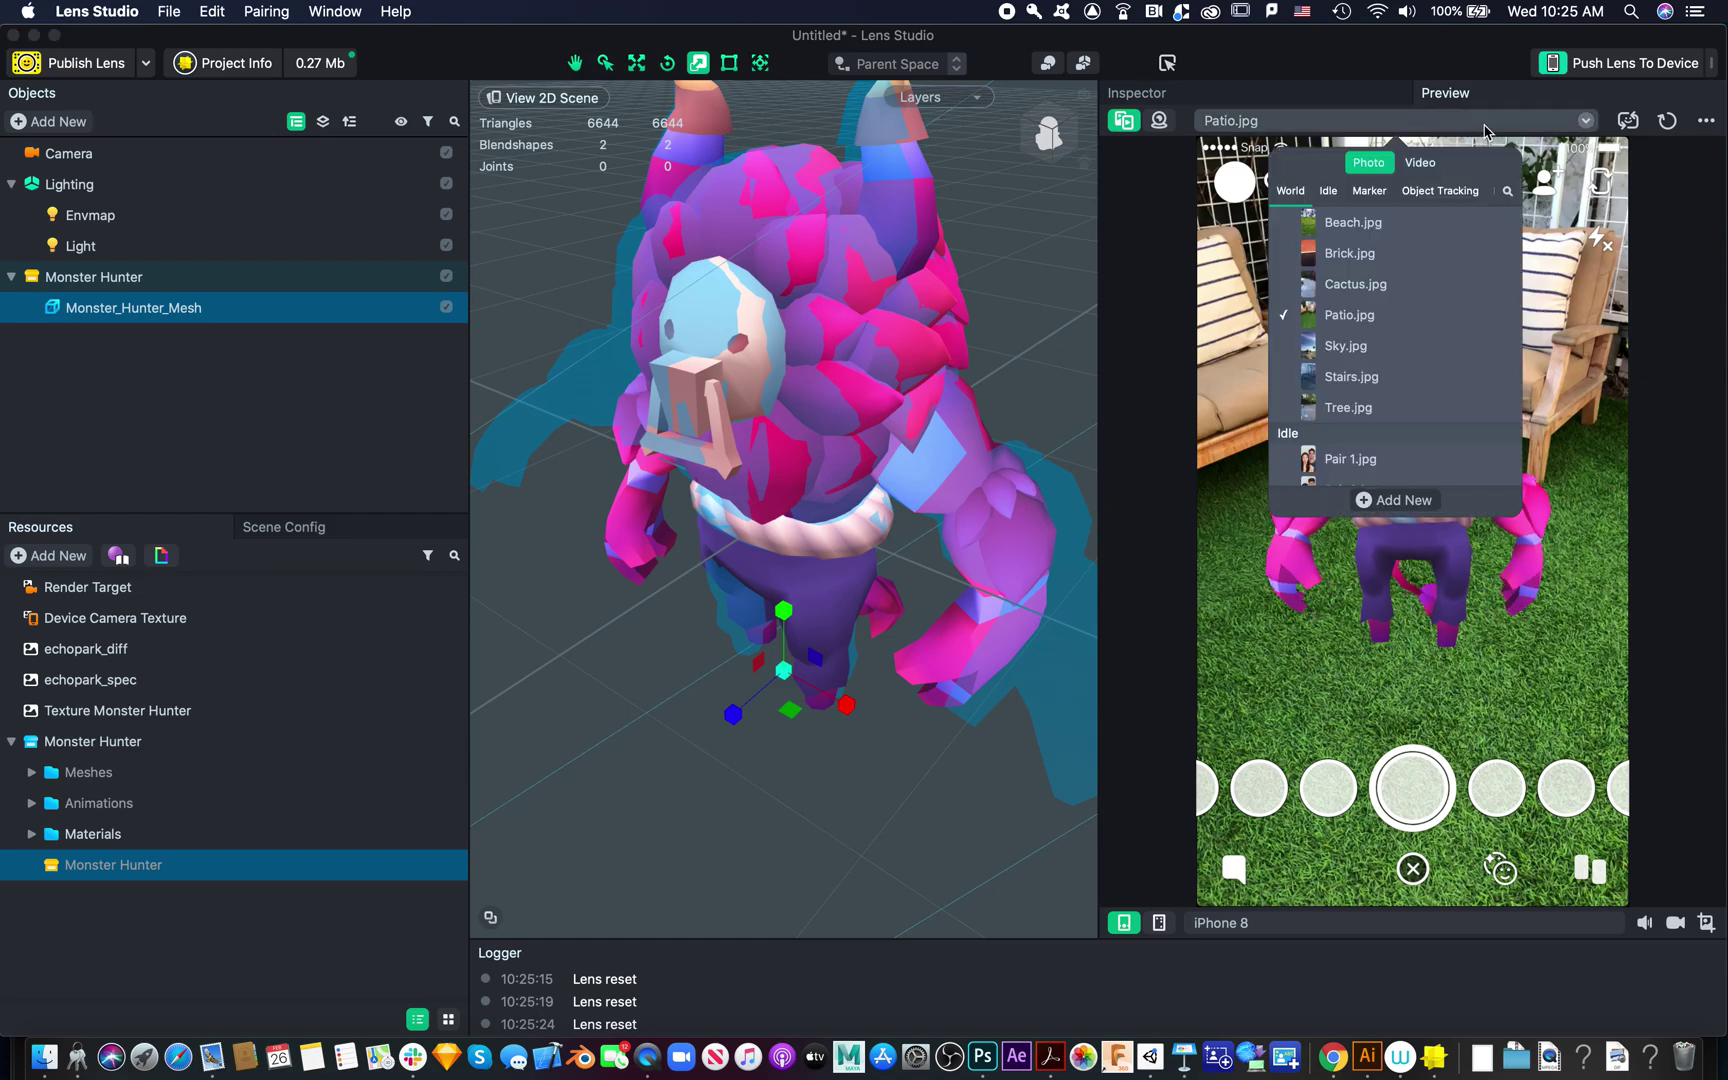
pyautogui.click(1439, 346)
pyautogui.click(1216, 460)
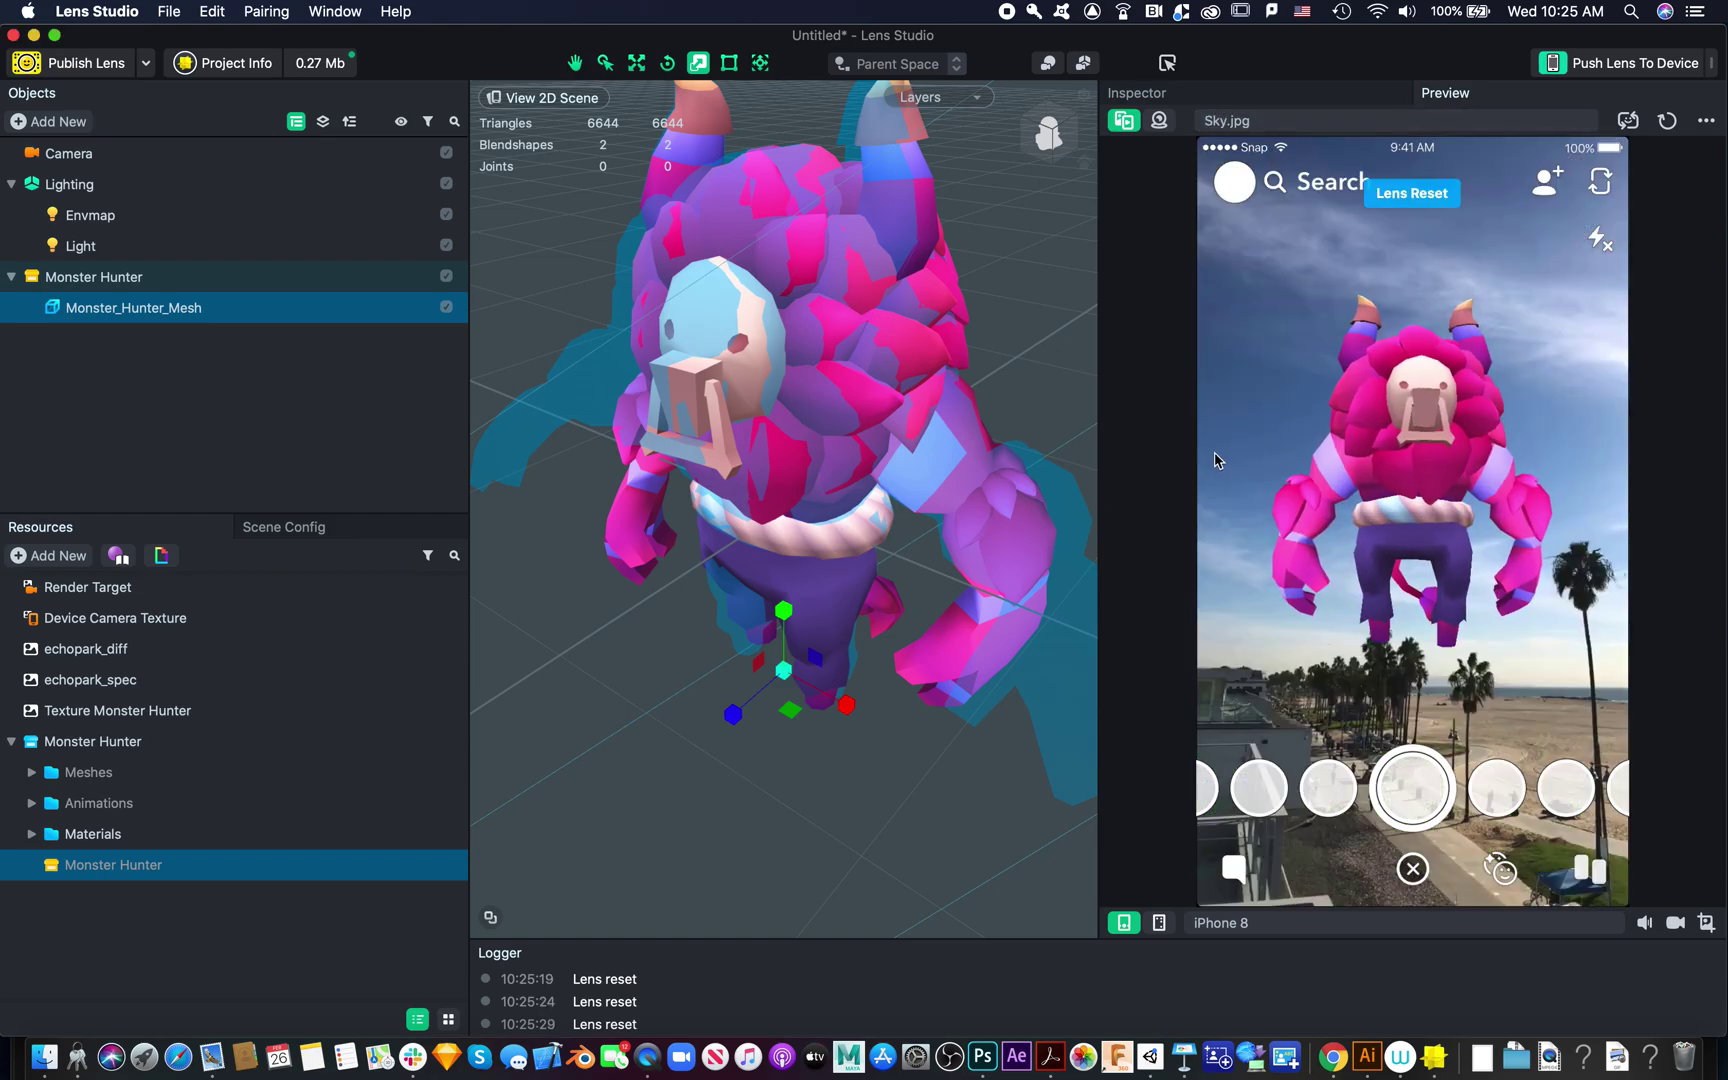
pyautogui.click(1400, 120)
pyautogui.click(1370, 380)
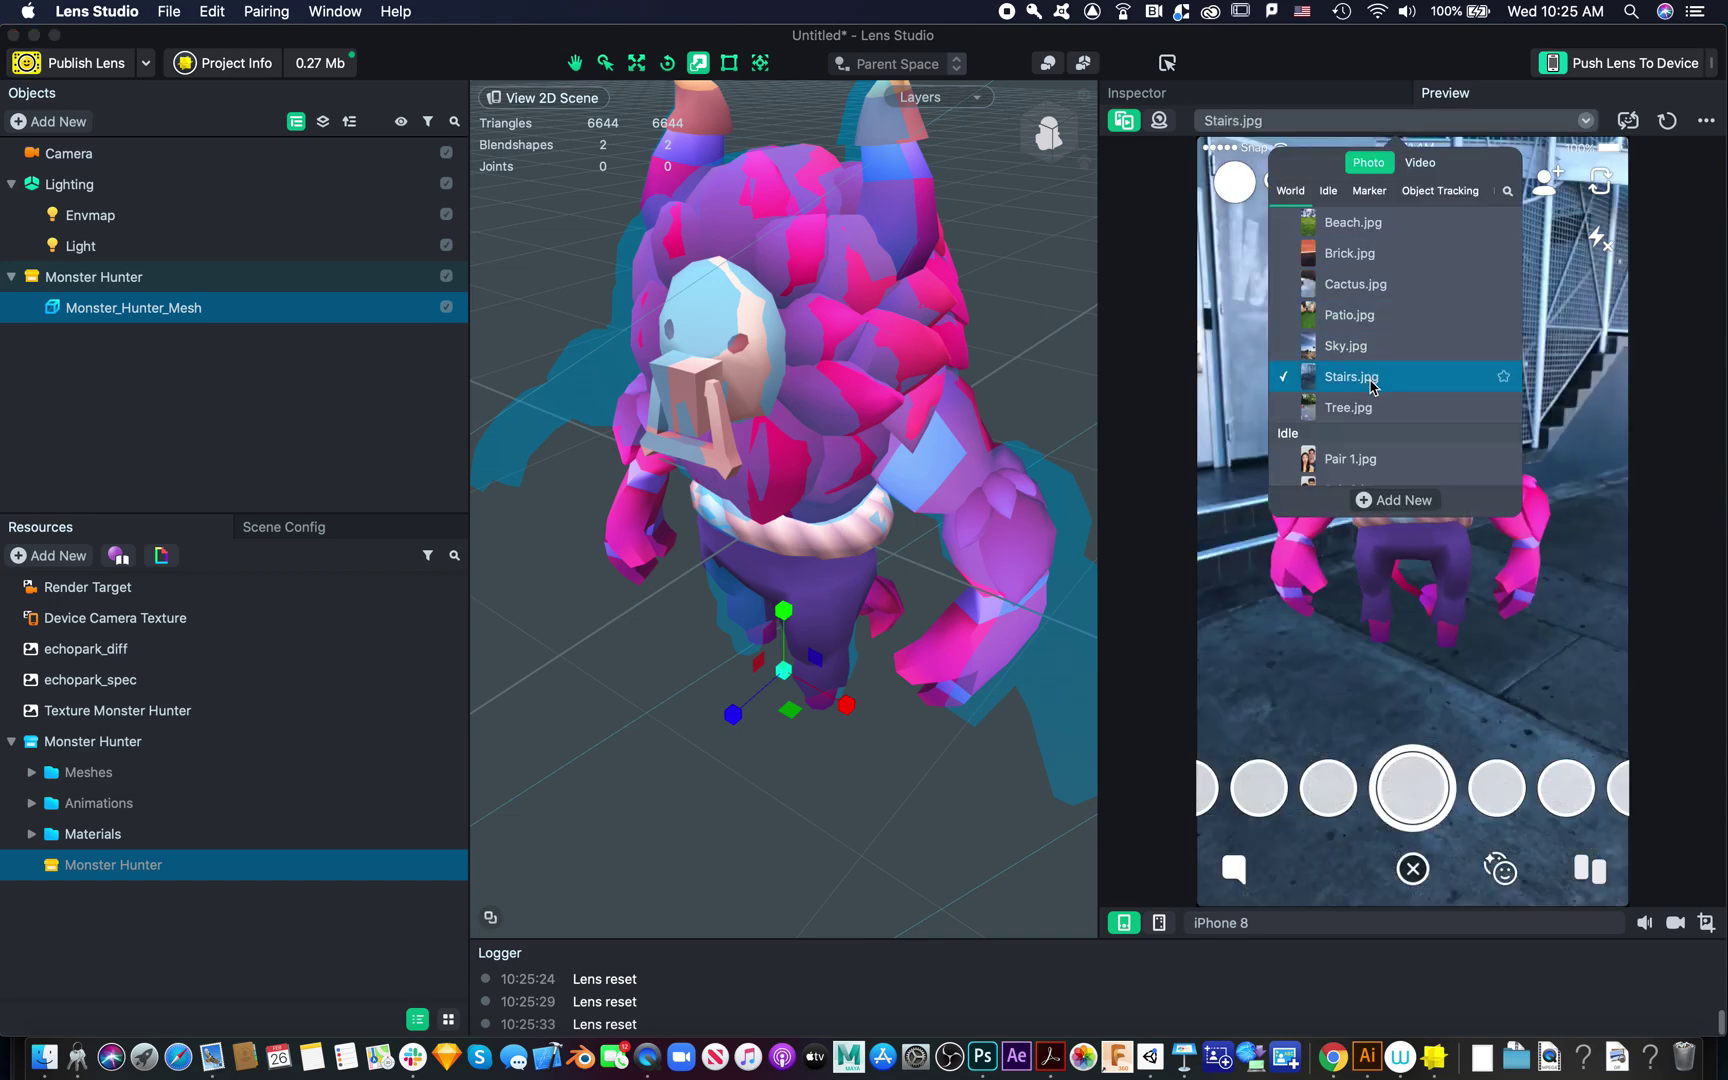
pyautogui.click(1218, 566)
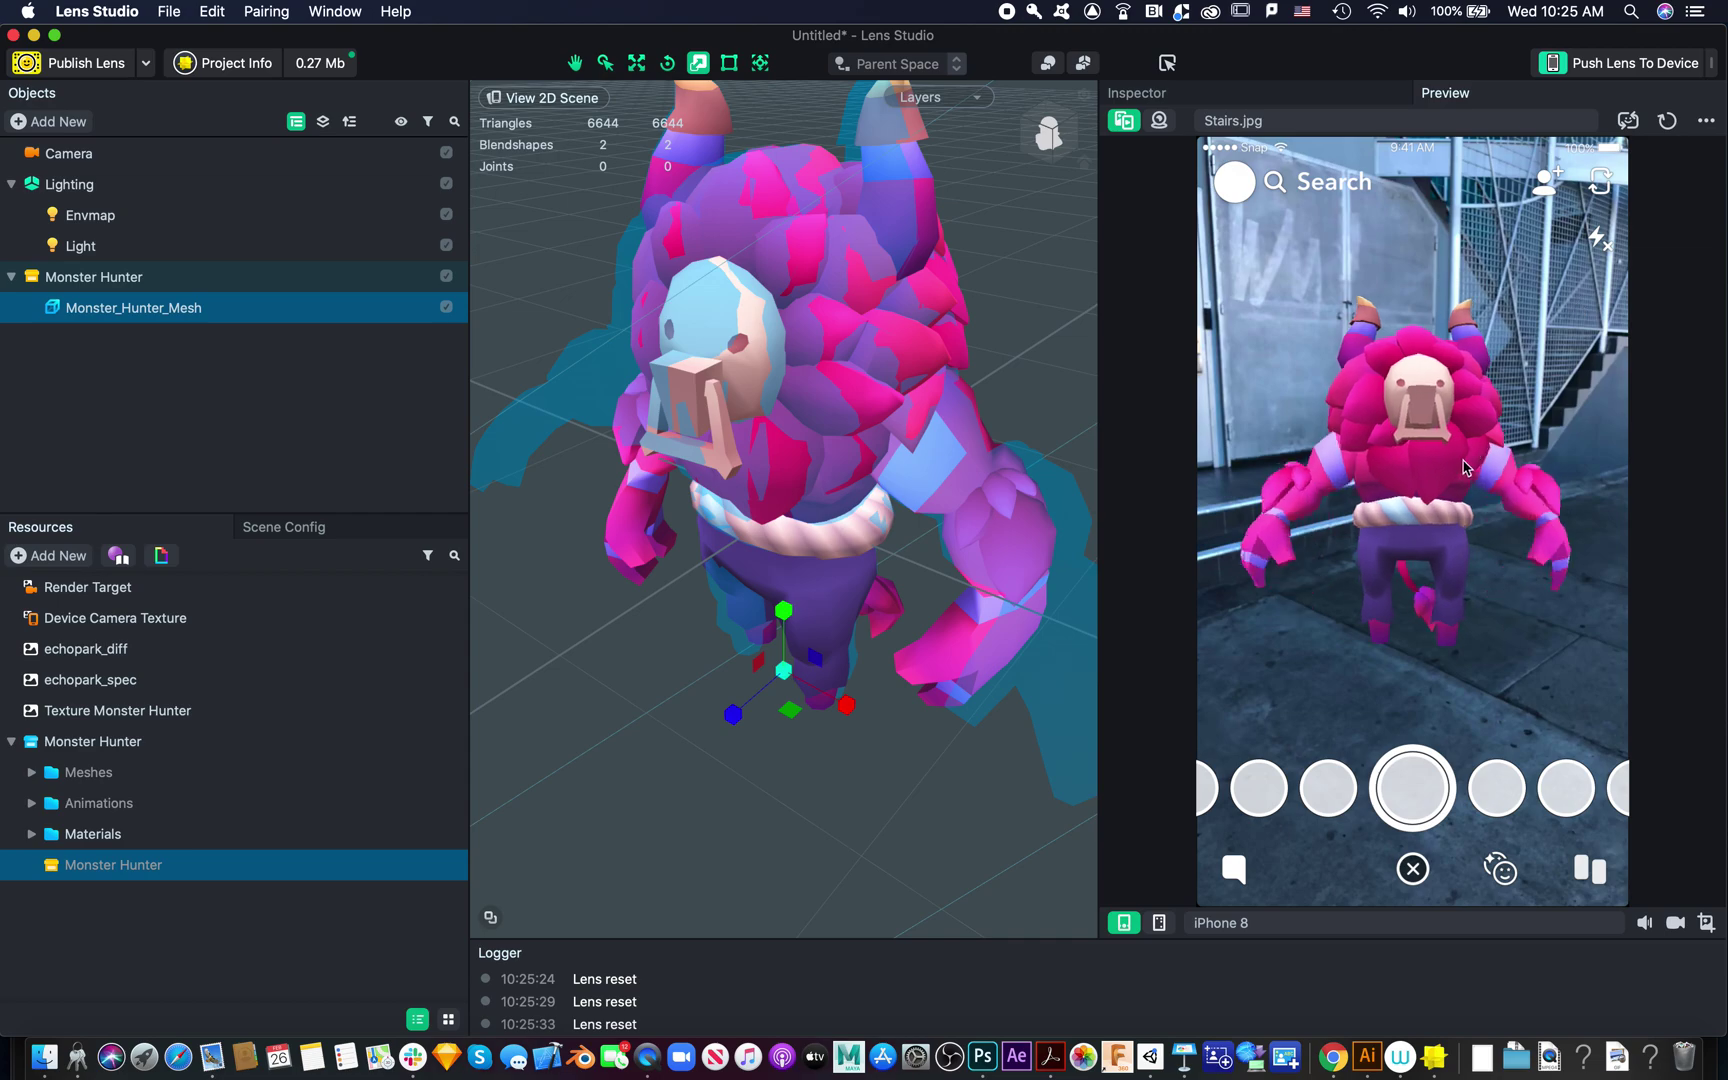
pyautogui.click(1303, 122)
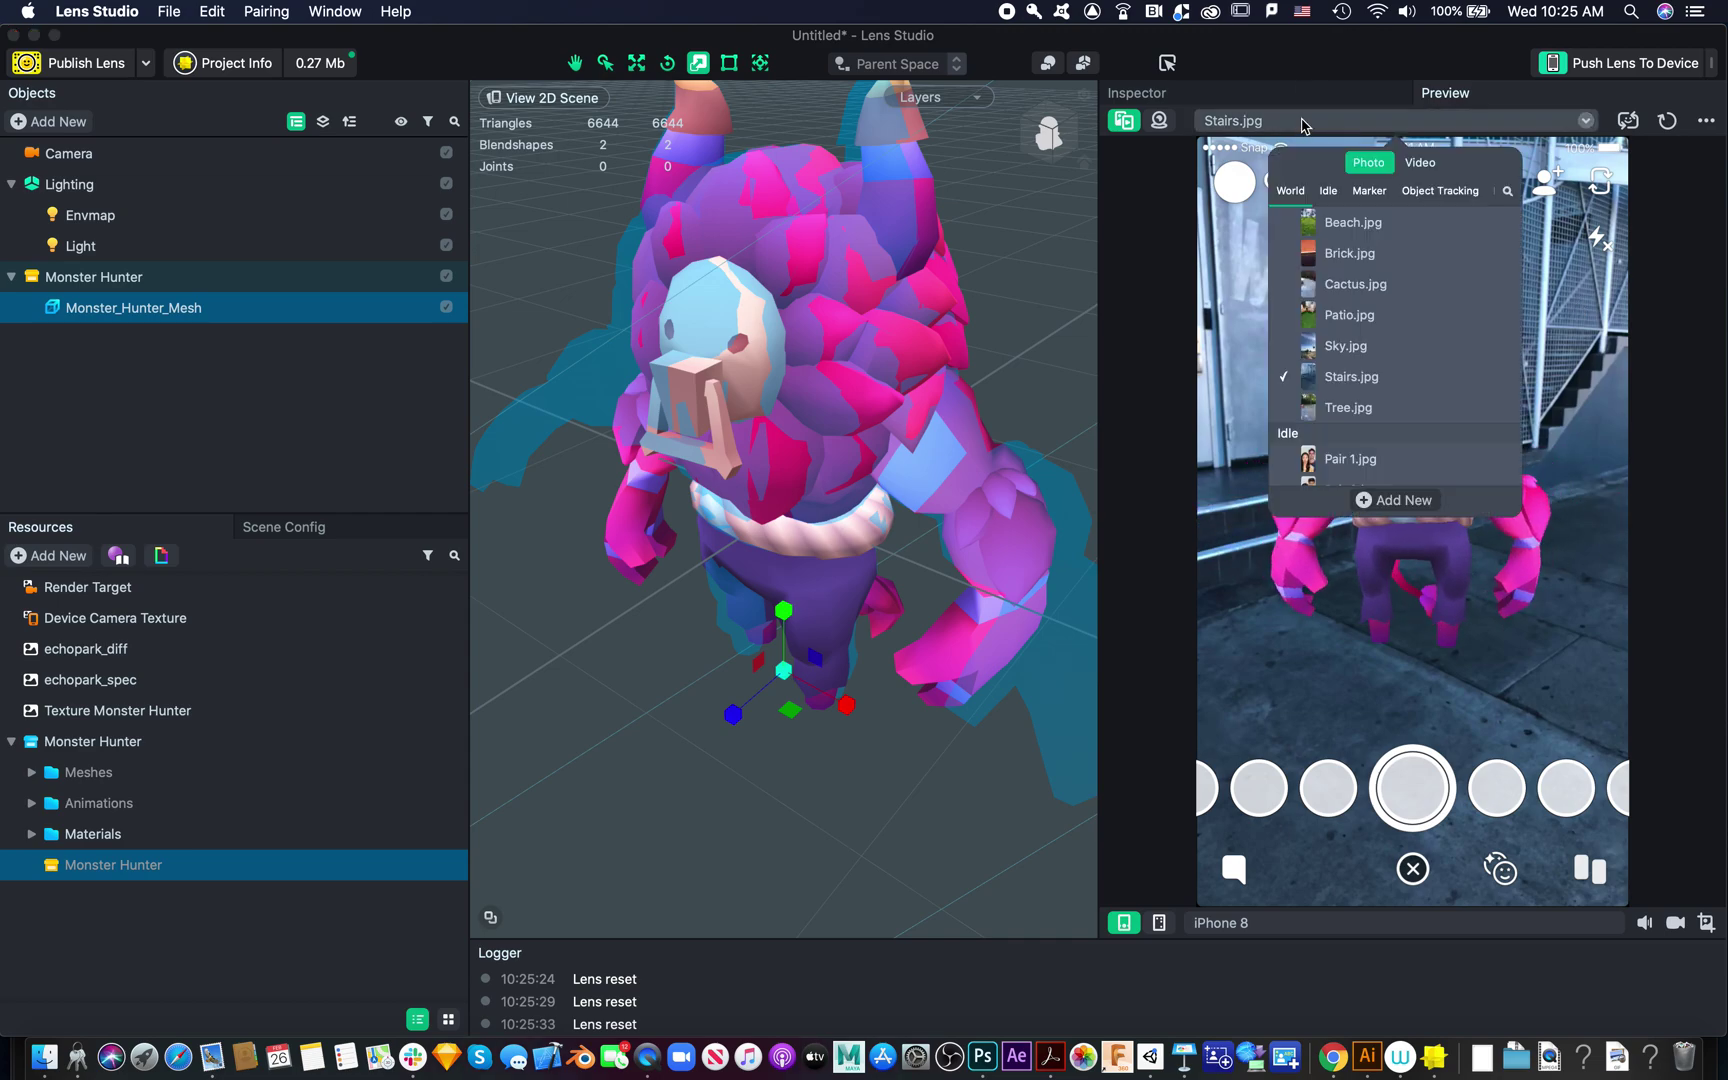
pyautogui.click(1365, 407)
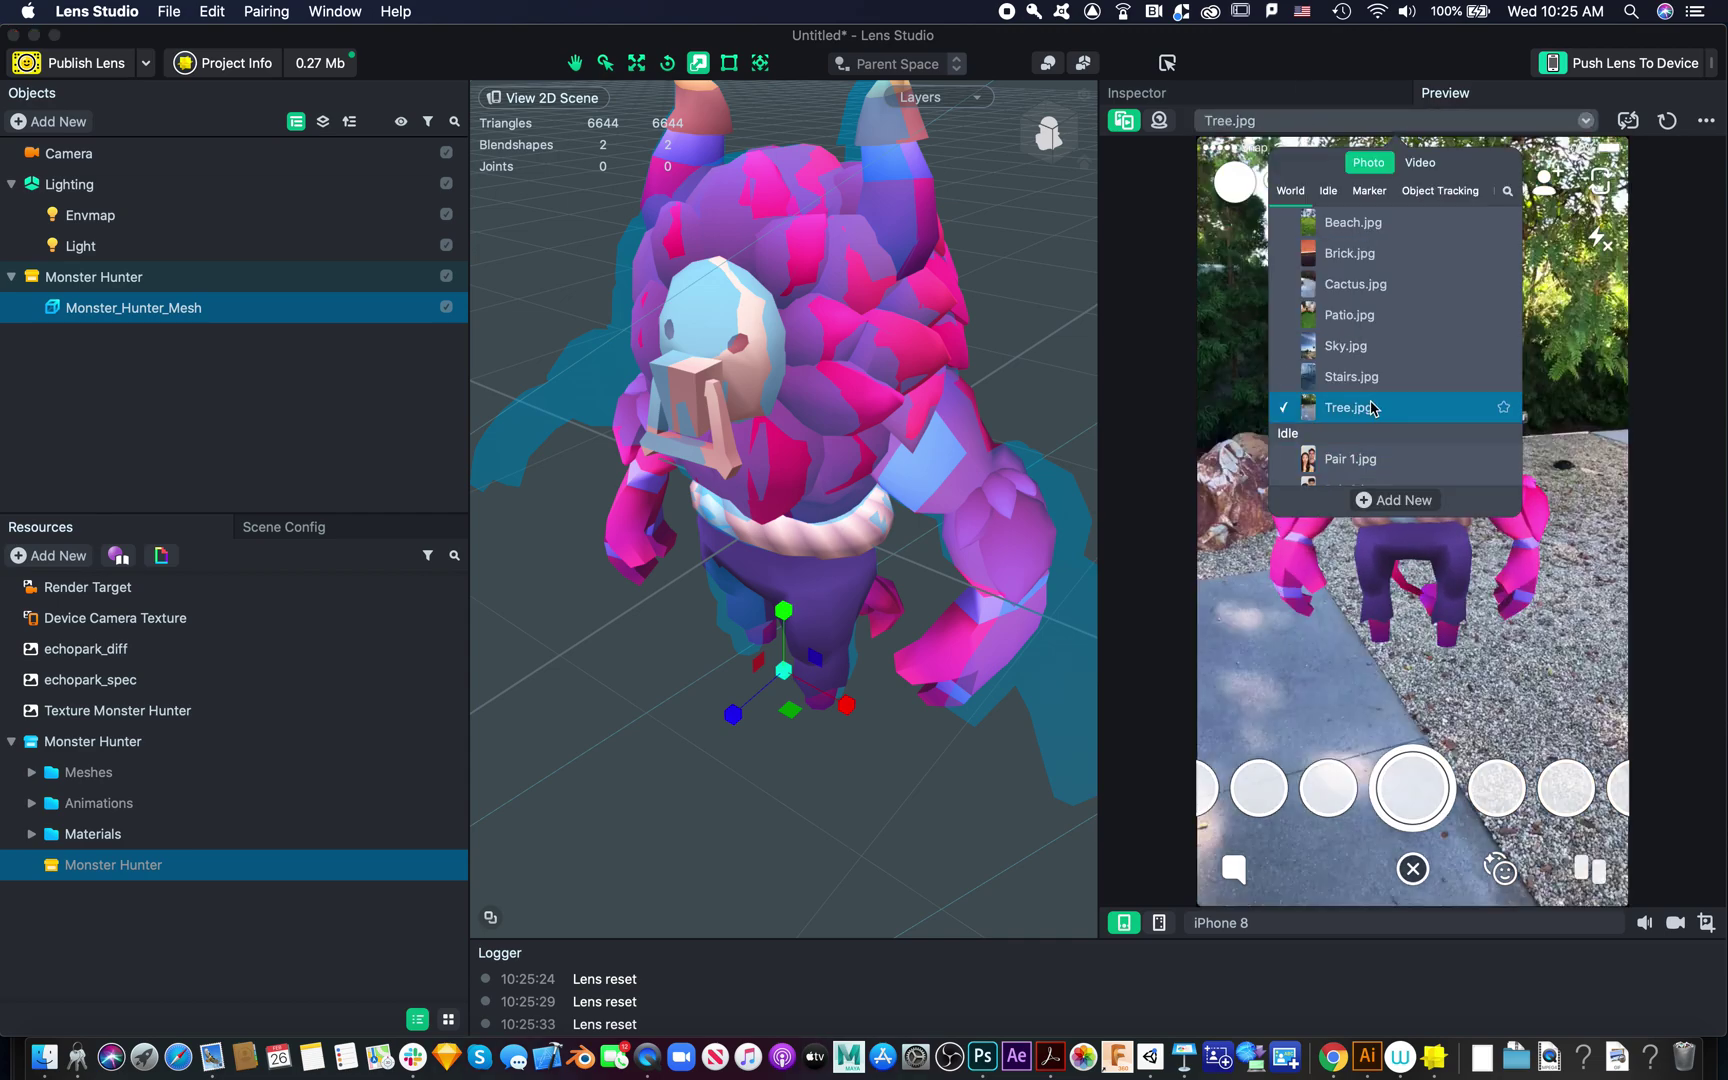
pyautogui.click(1403, 598)
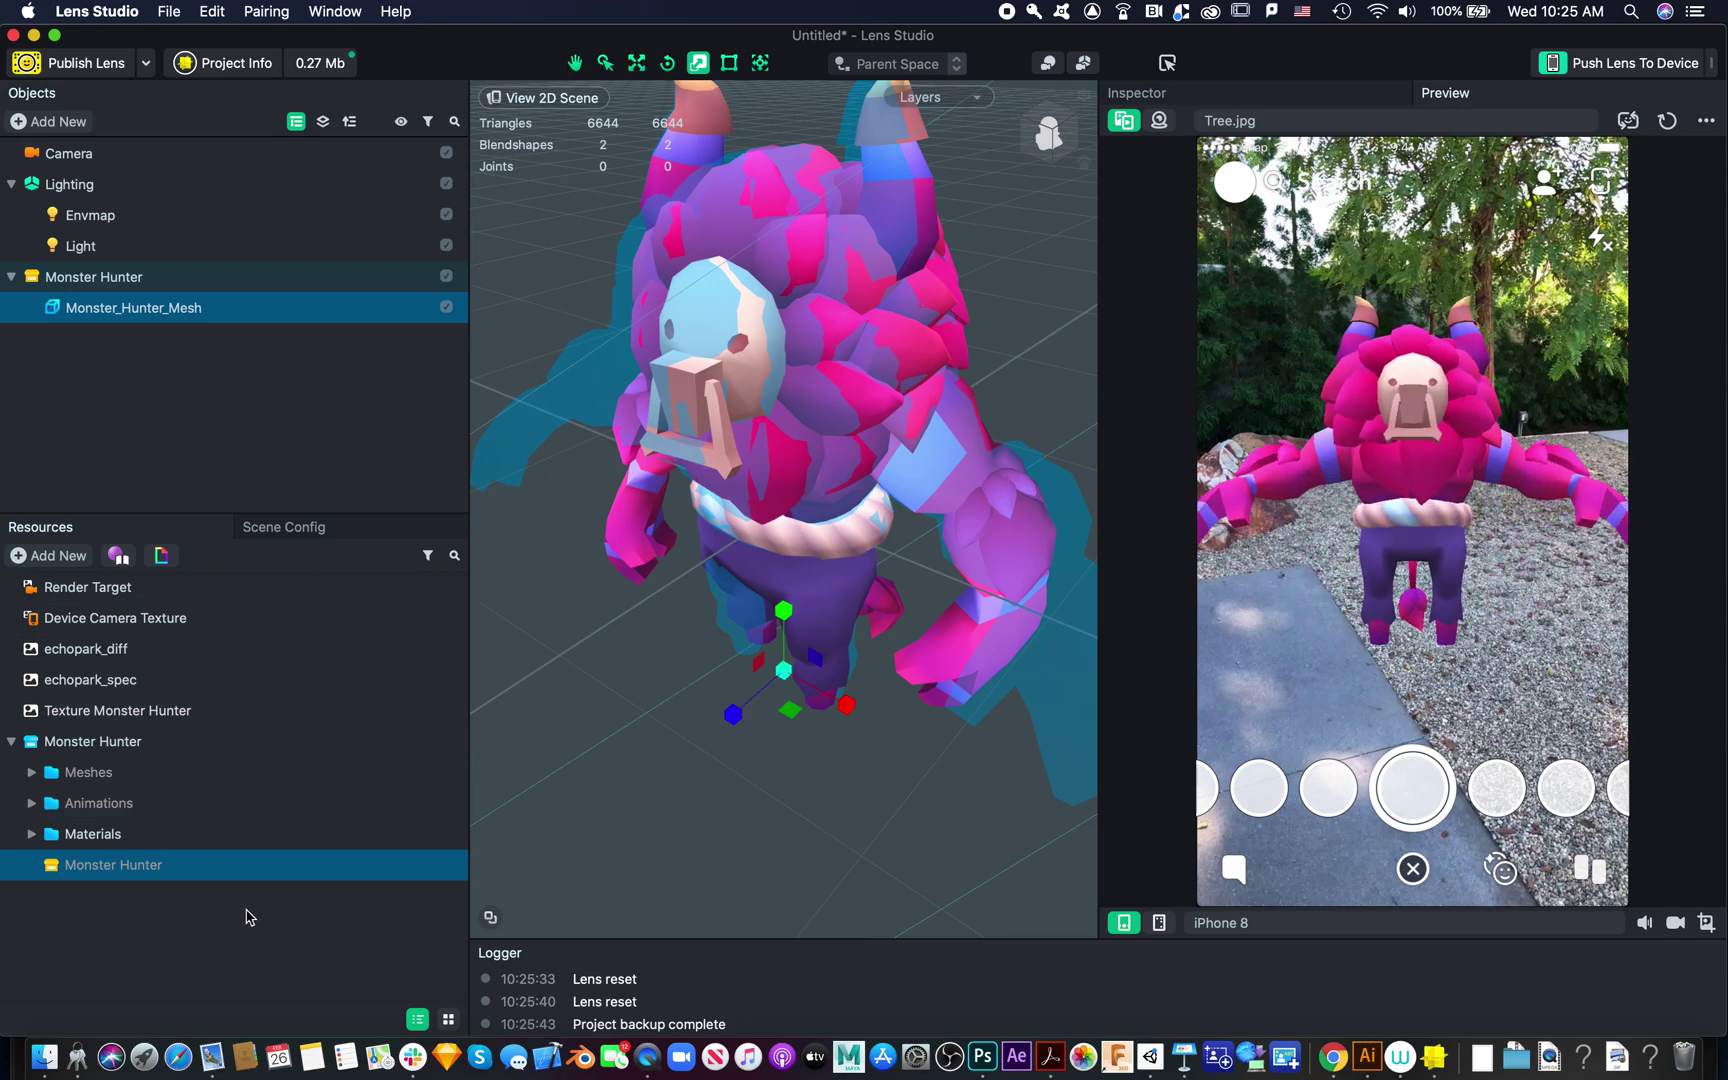
pyautogui.doubleClick(285, 314)
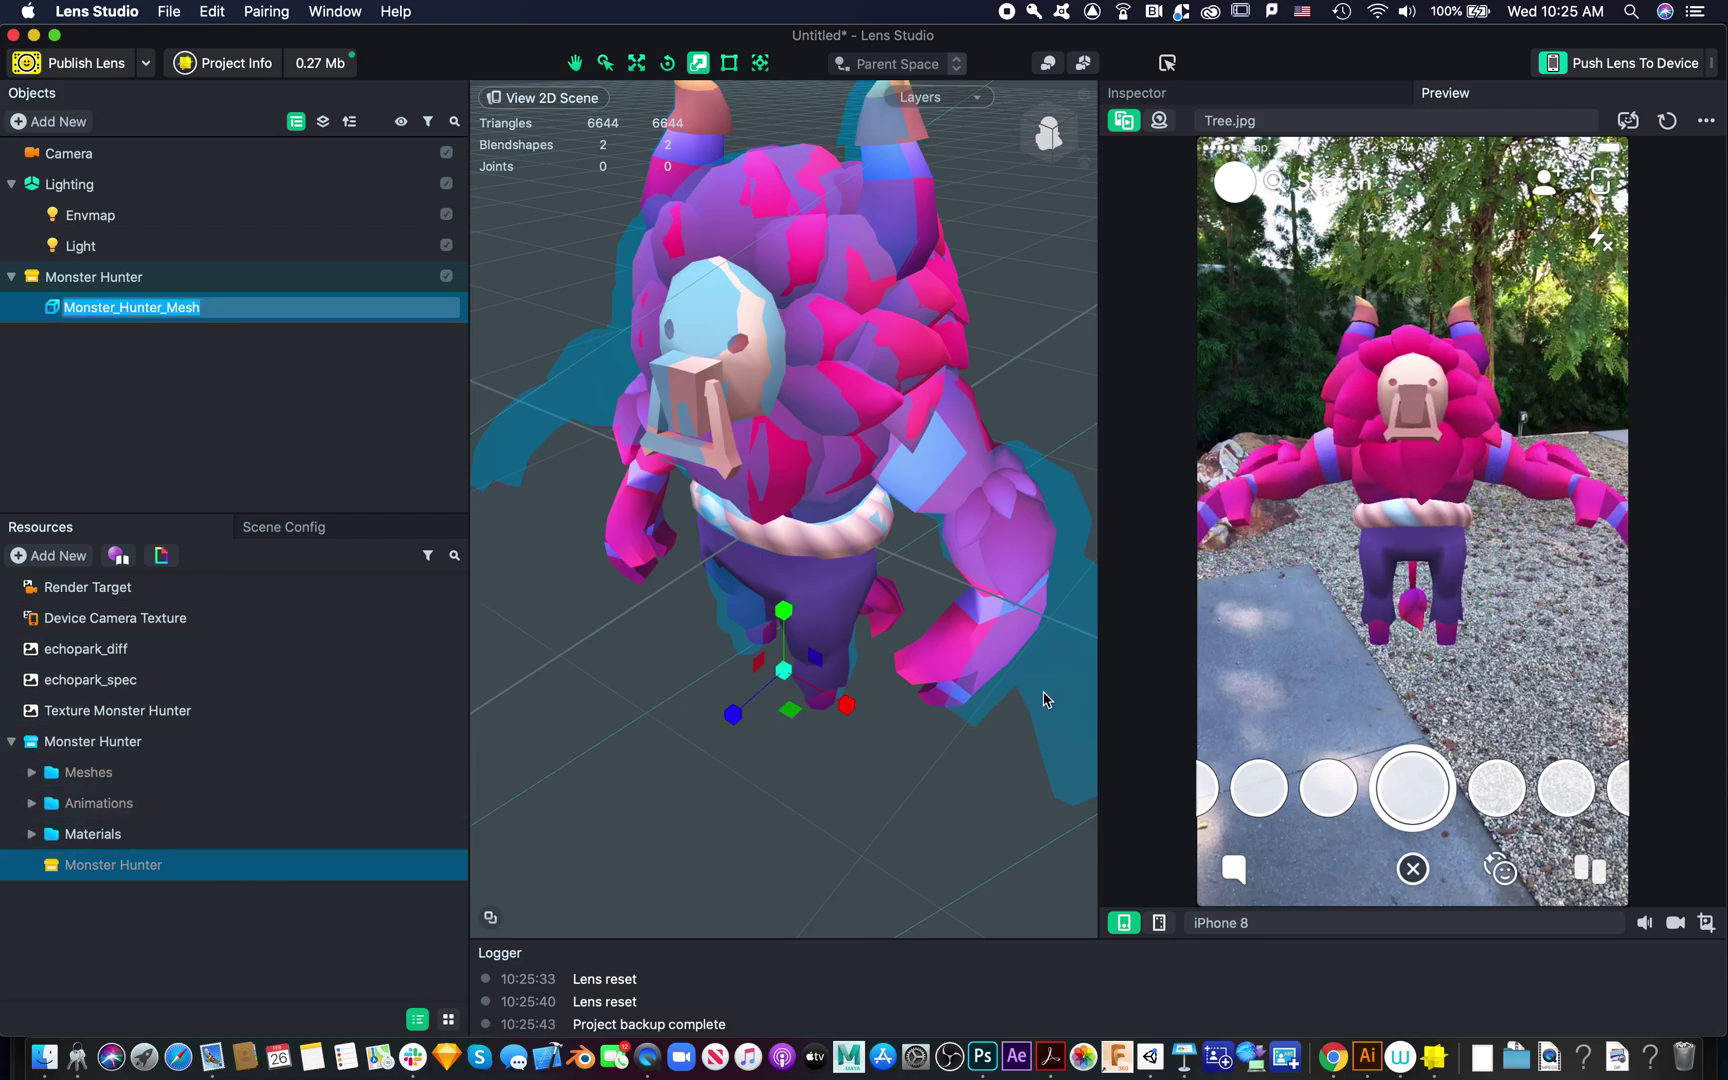
pyautogui.click(254, 371)
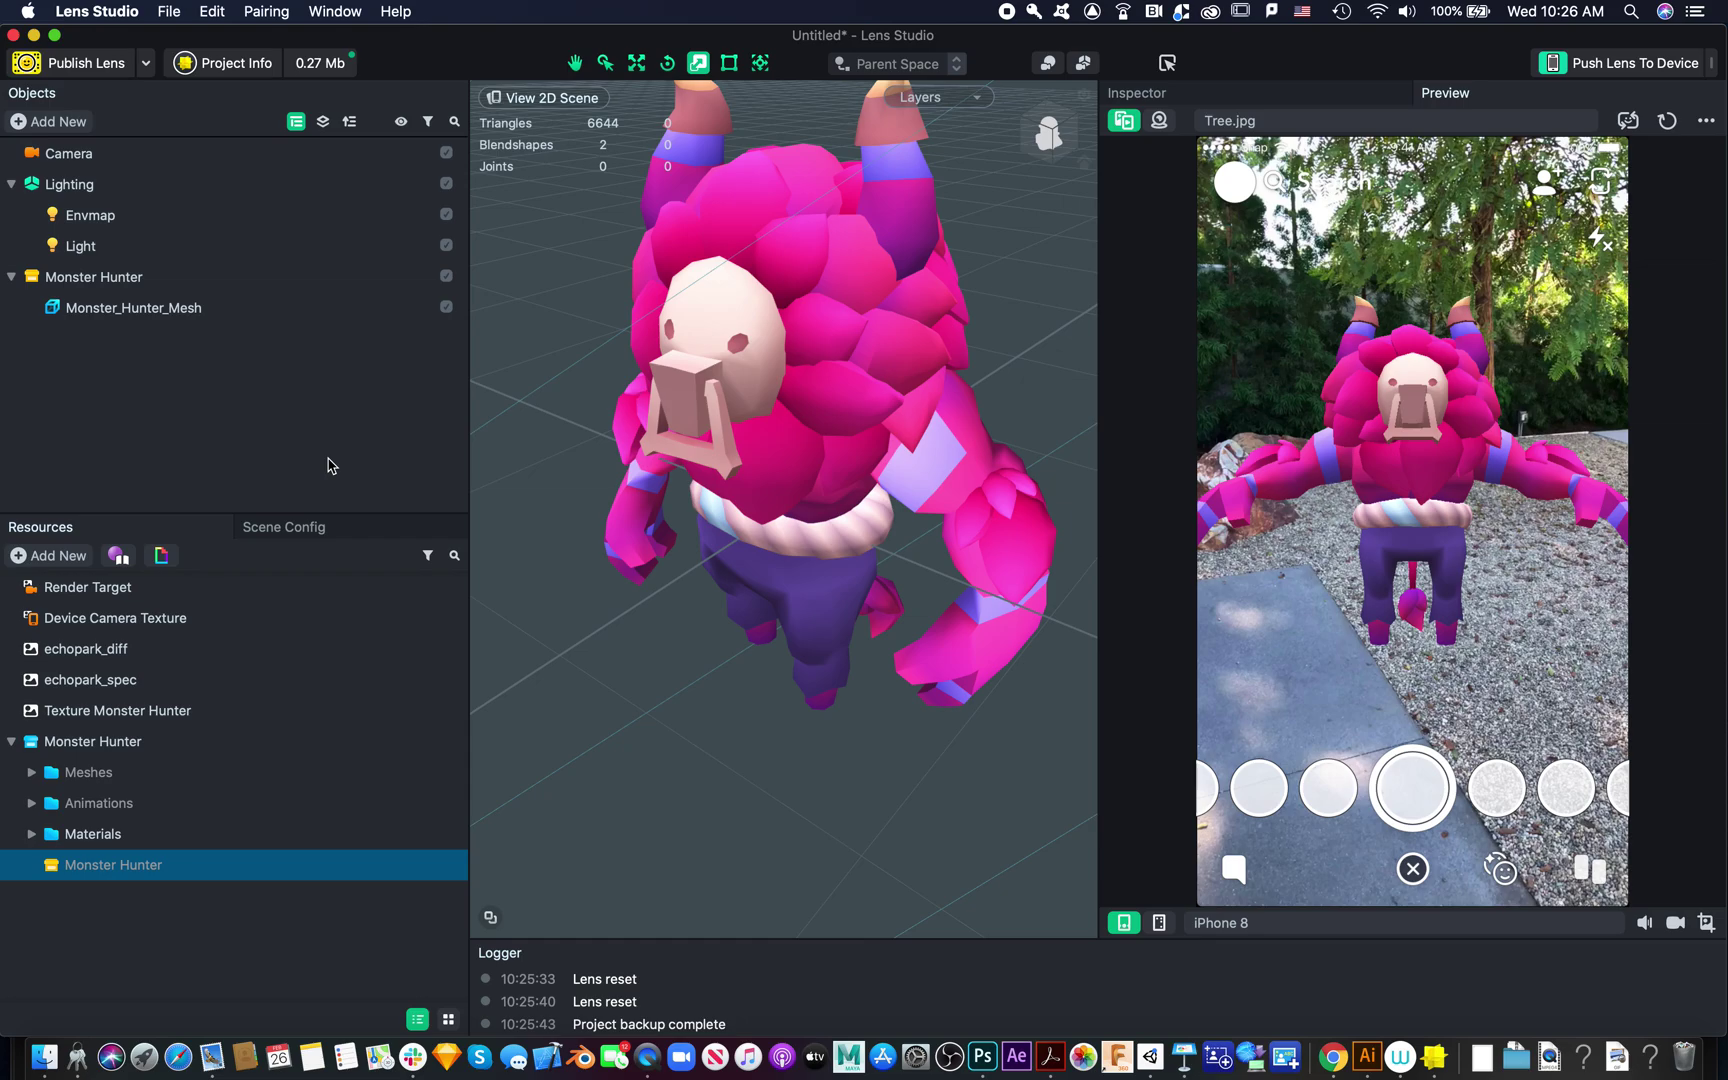
# Uncheck Monster Hunter's visibility, then import rocket_source.obj from the Rocket_Assets/source folder
pyautogui.click(451, 283)
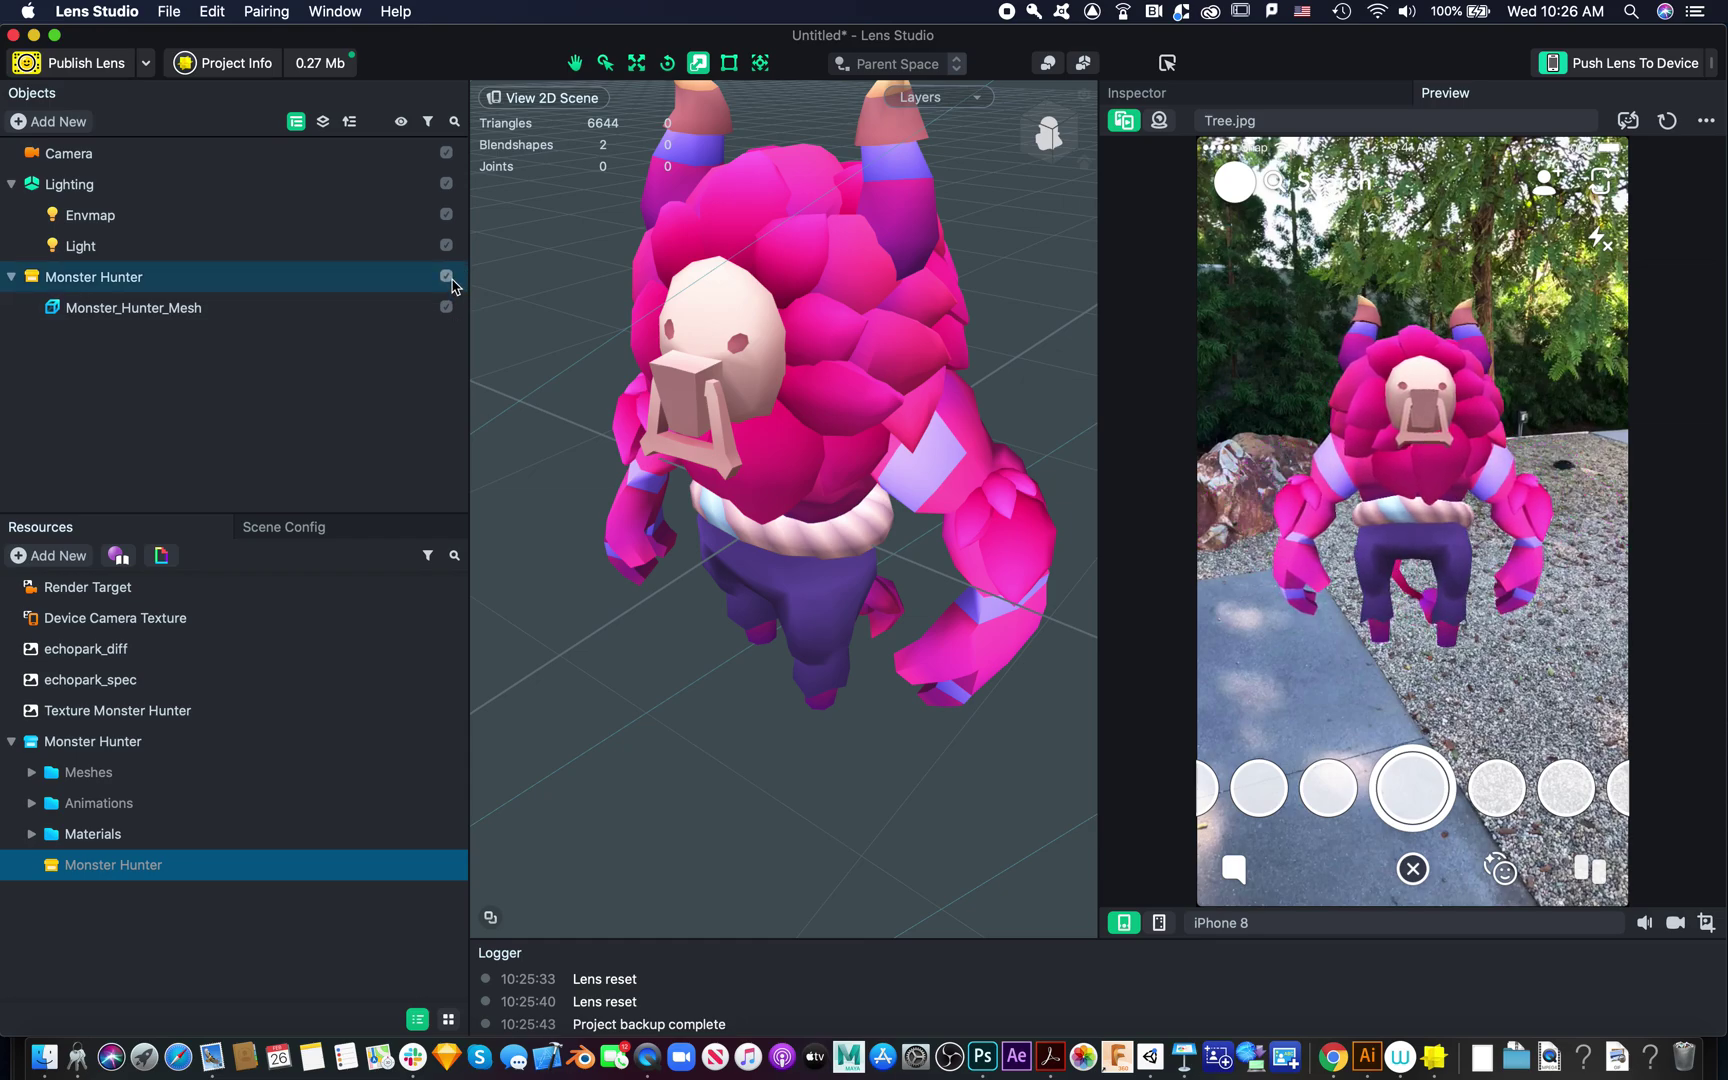
pyautogui.click(447, 278)
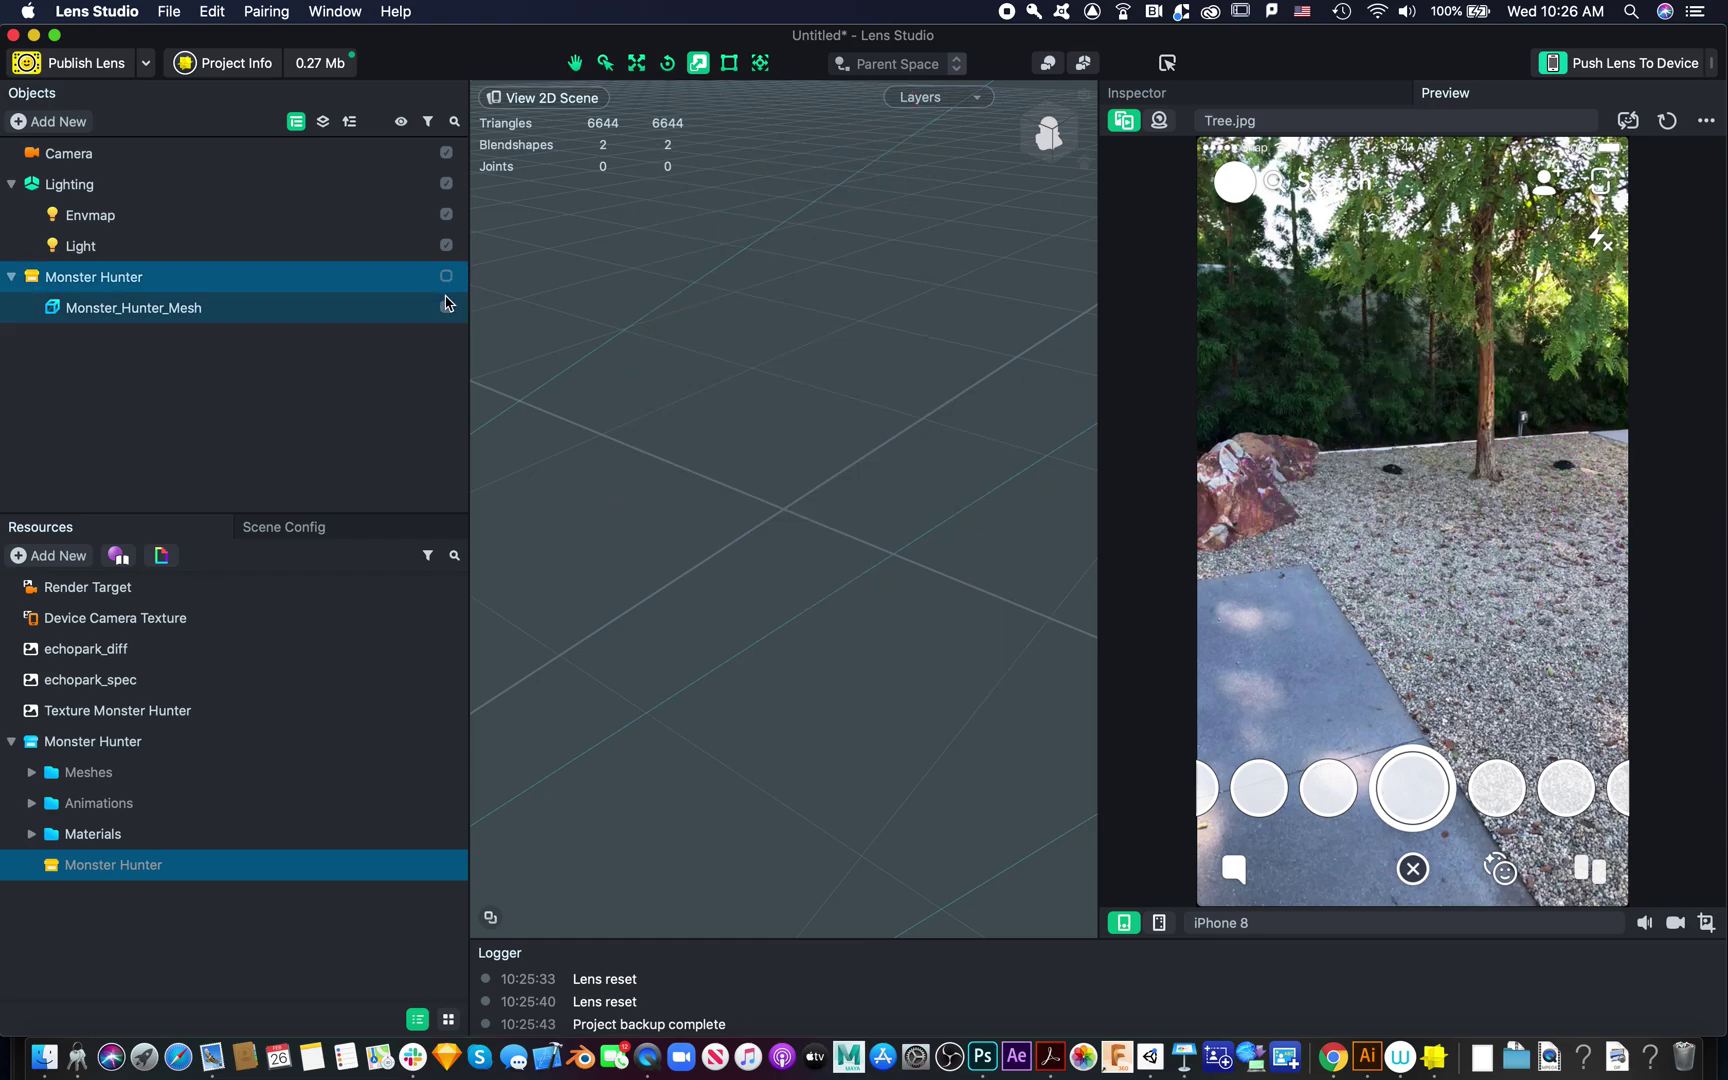
pyautogui.click(52, 556)
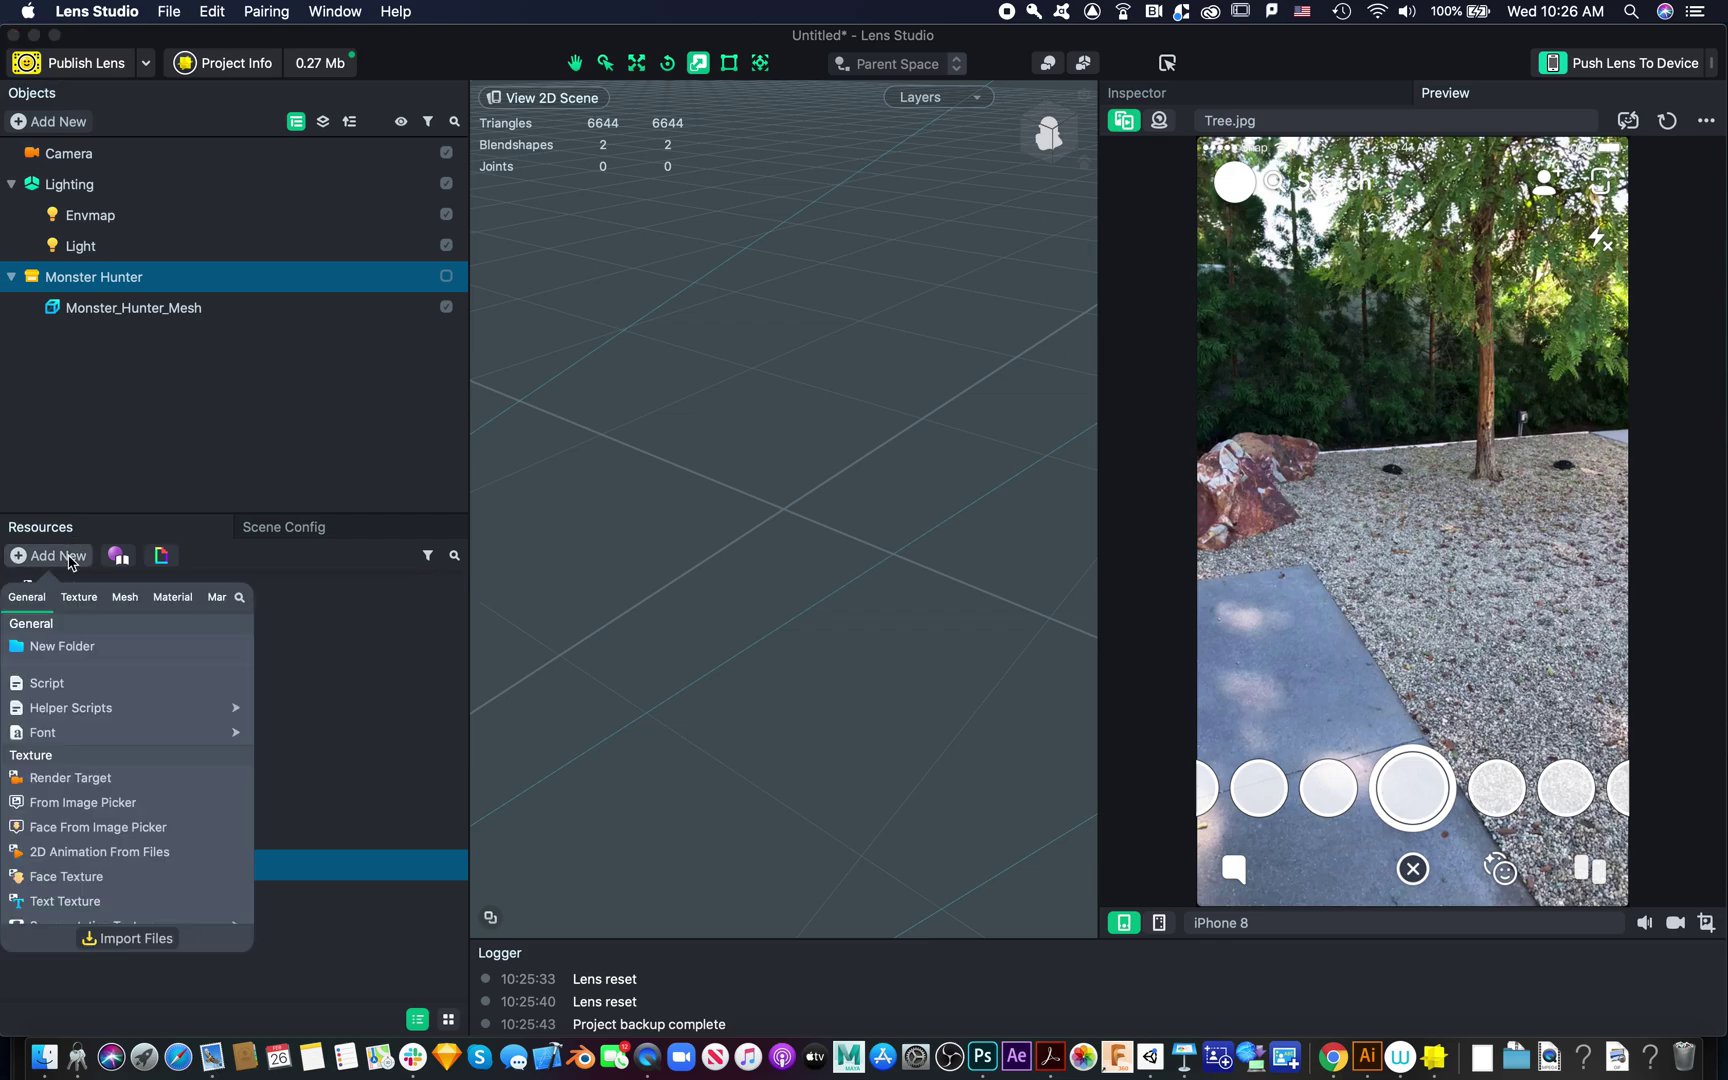
pyautogui.click(136, 944)
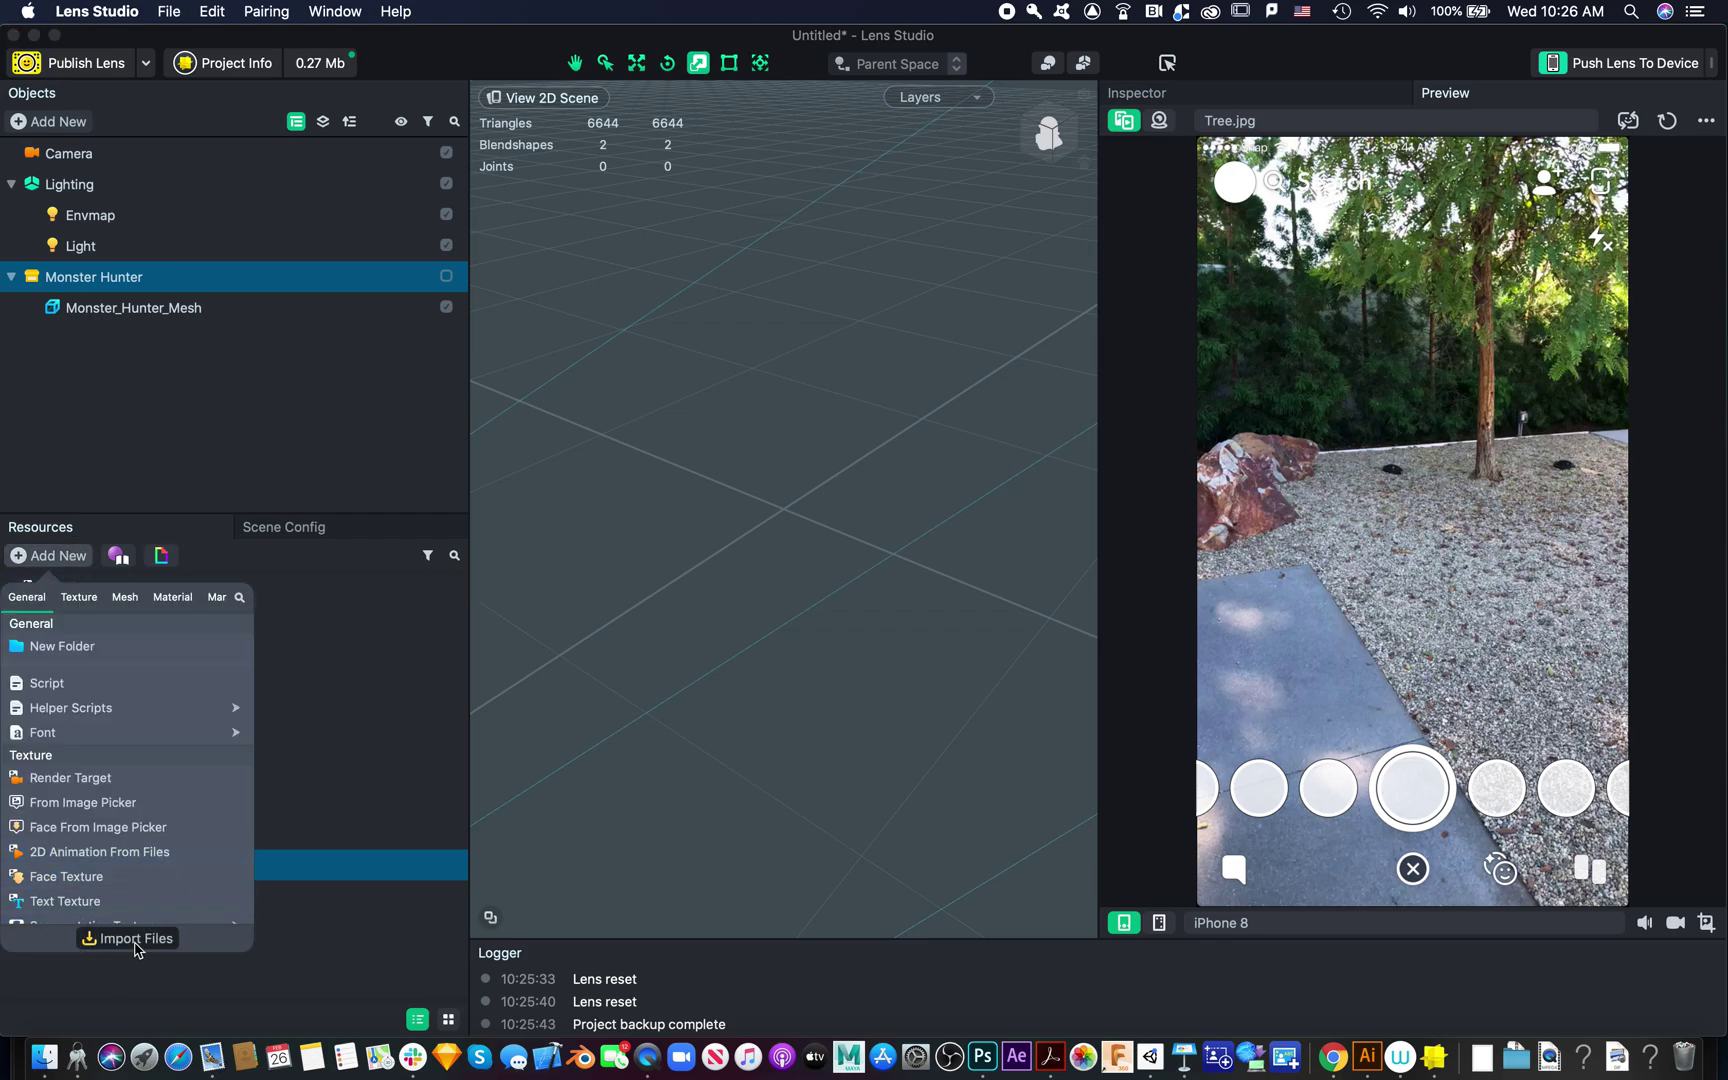
pyautogui.click(865, 185)
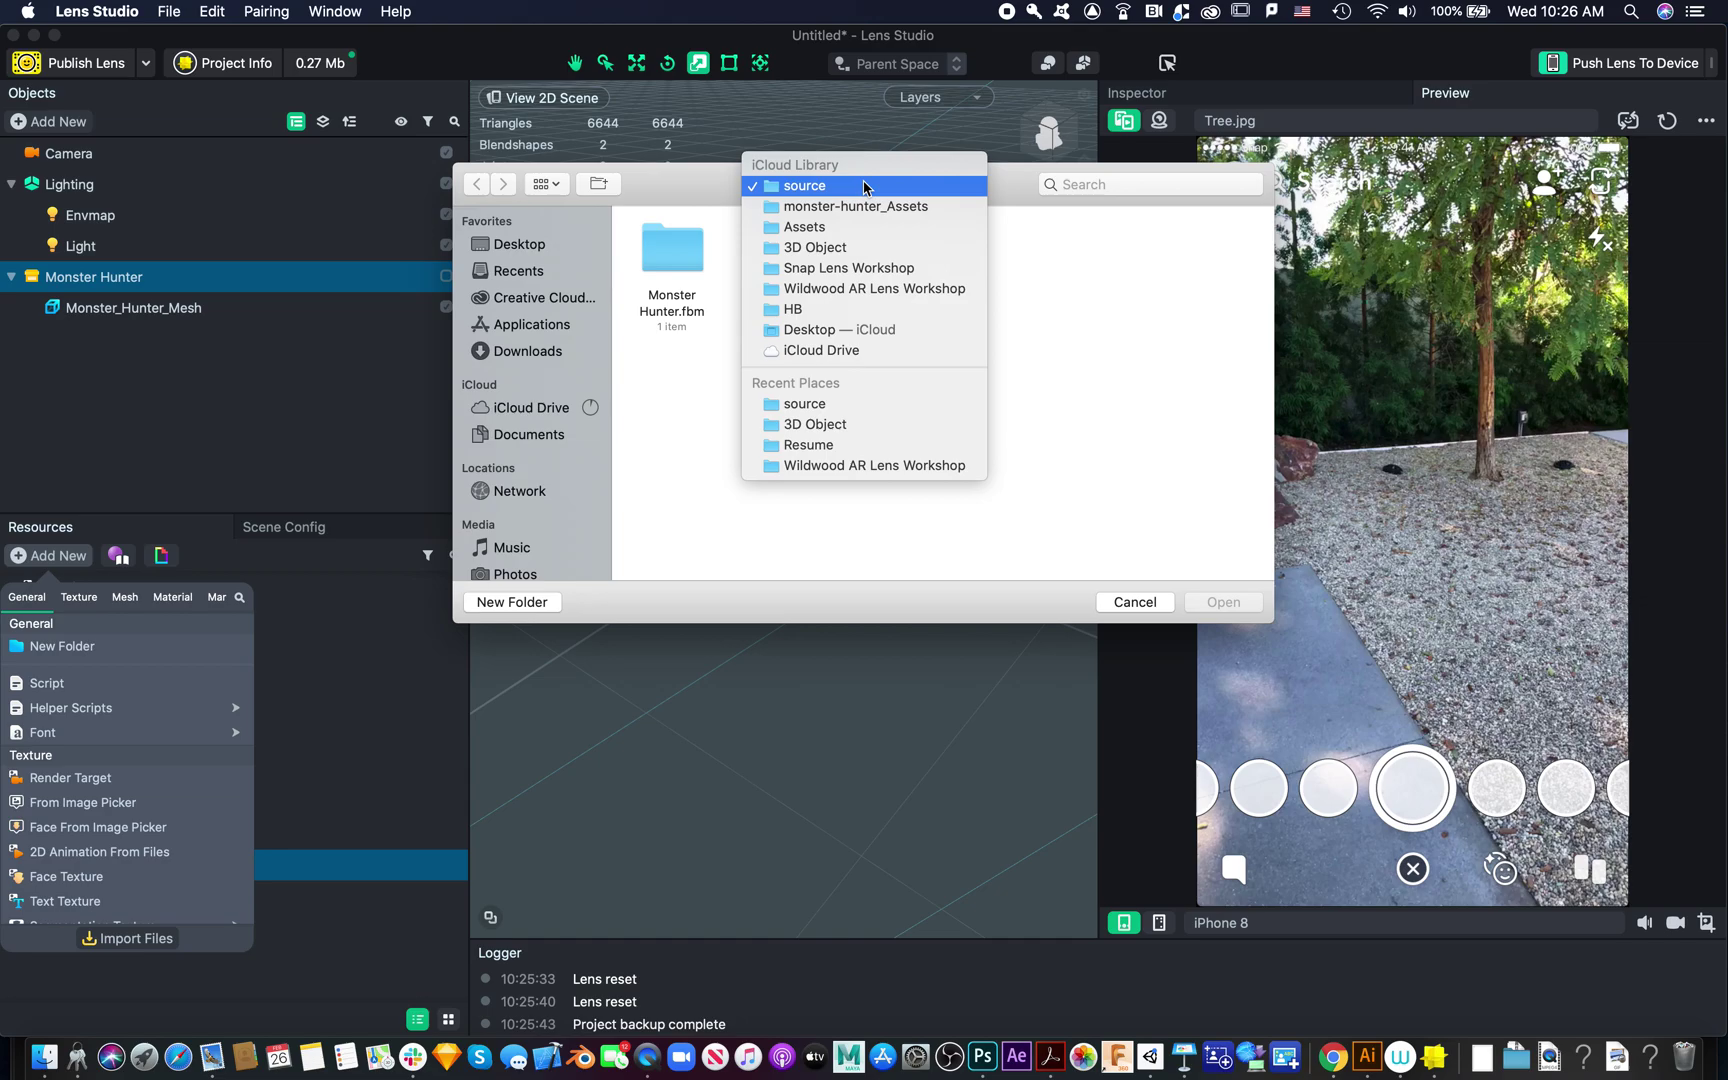
pyautogui.click(857, 228)
pyautogui.doubleClick(790, 255)
pyautogui.doubleClick(693, 250)
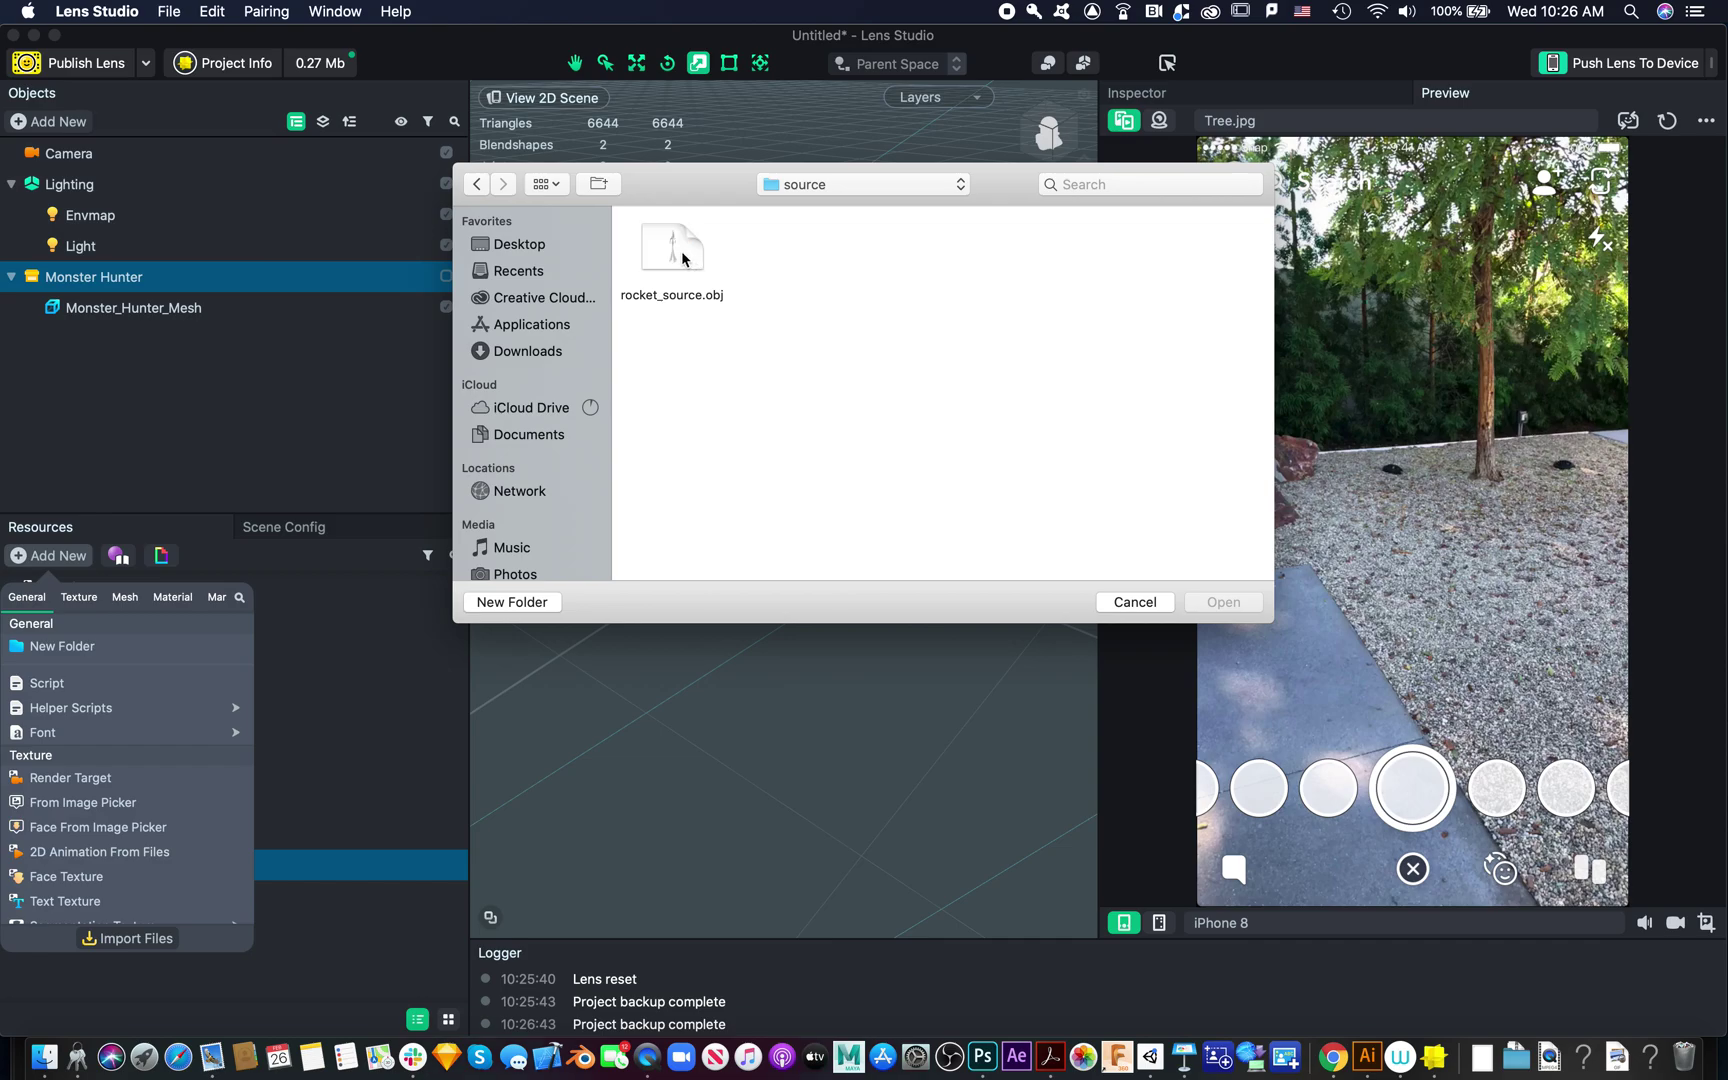
pyautogui.click(684, 262)
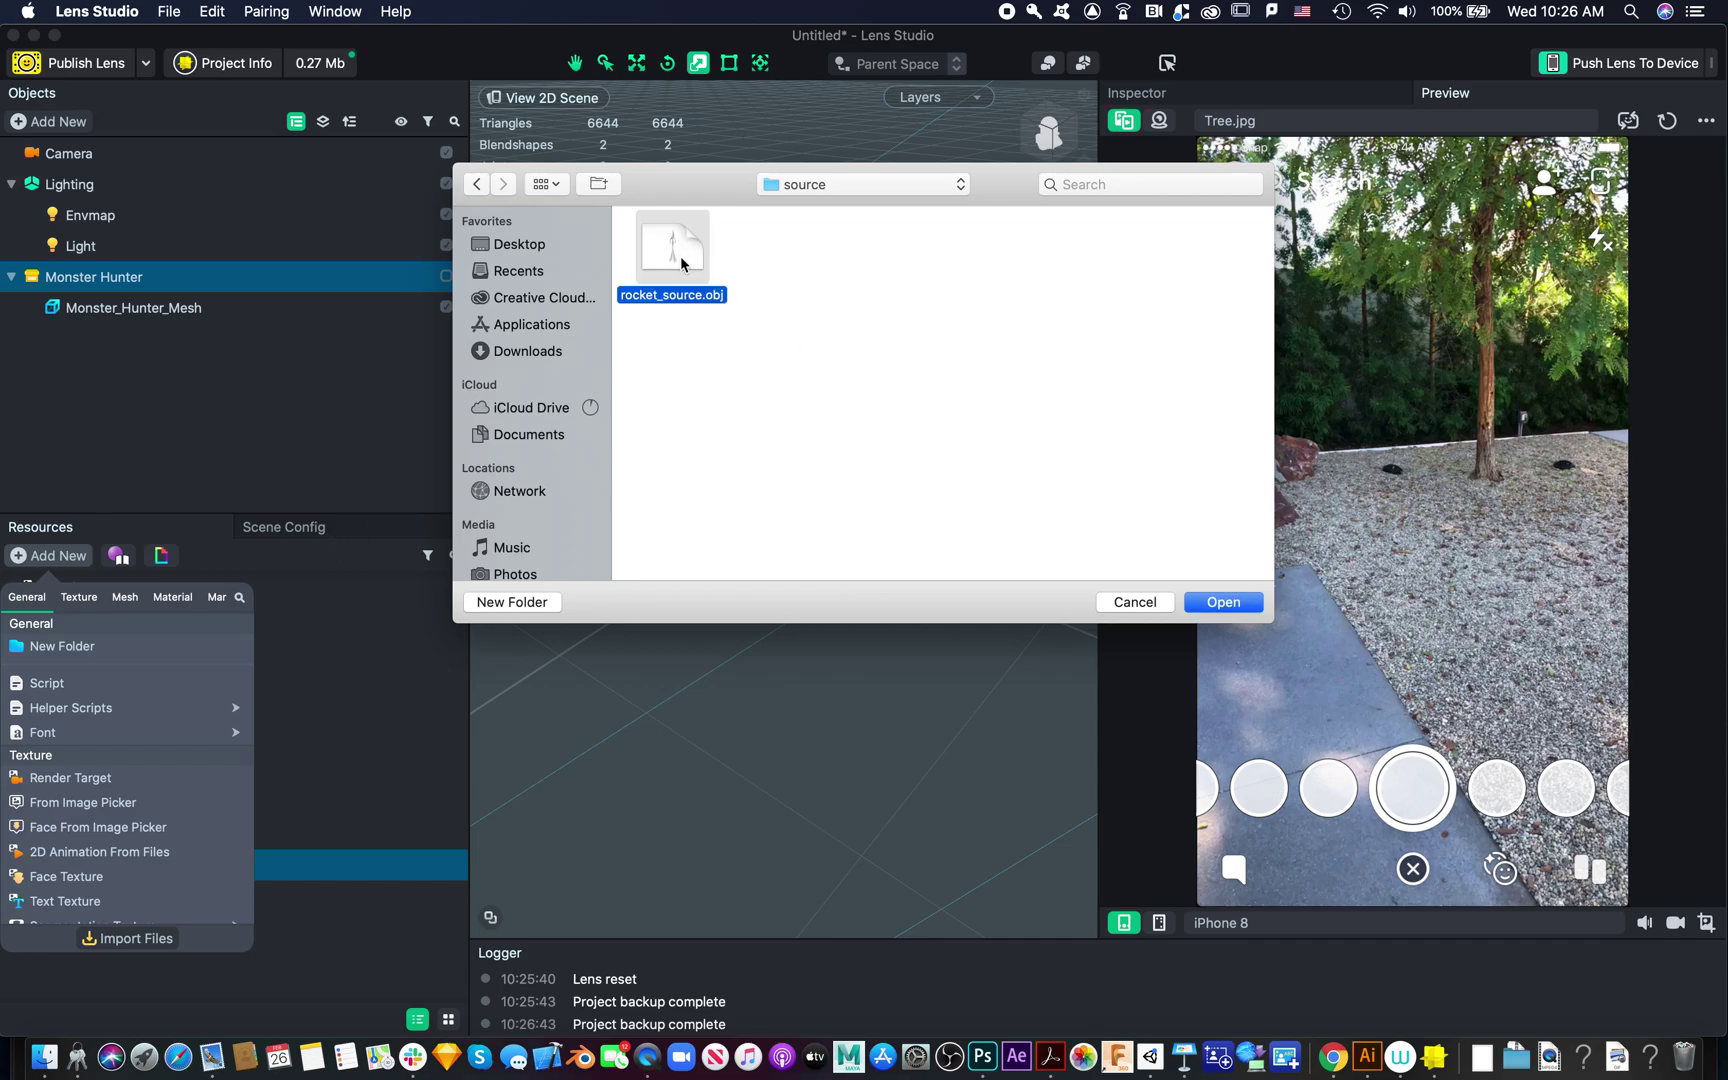
pyautogui.click(1236, 605)
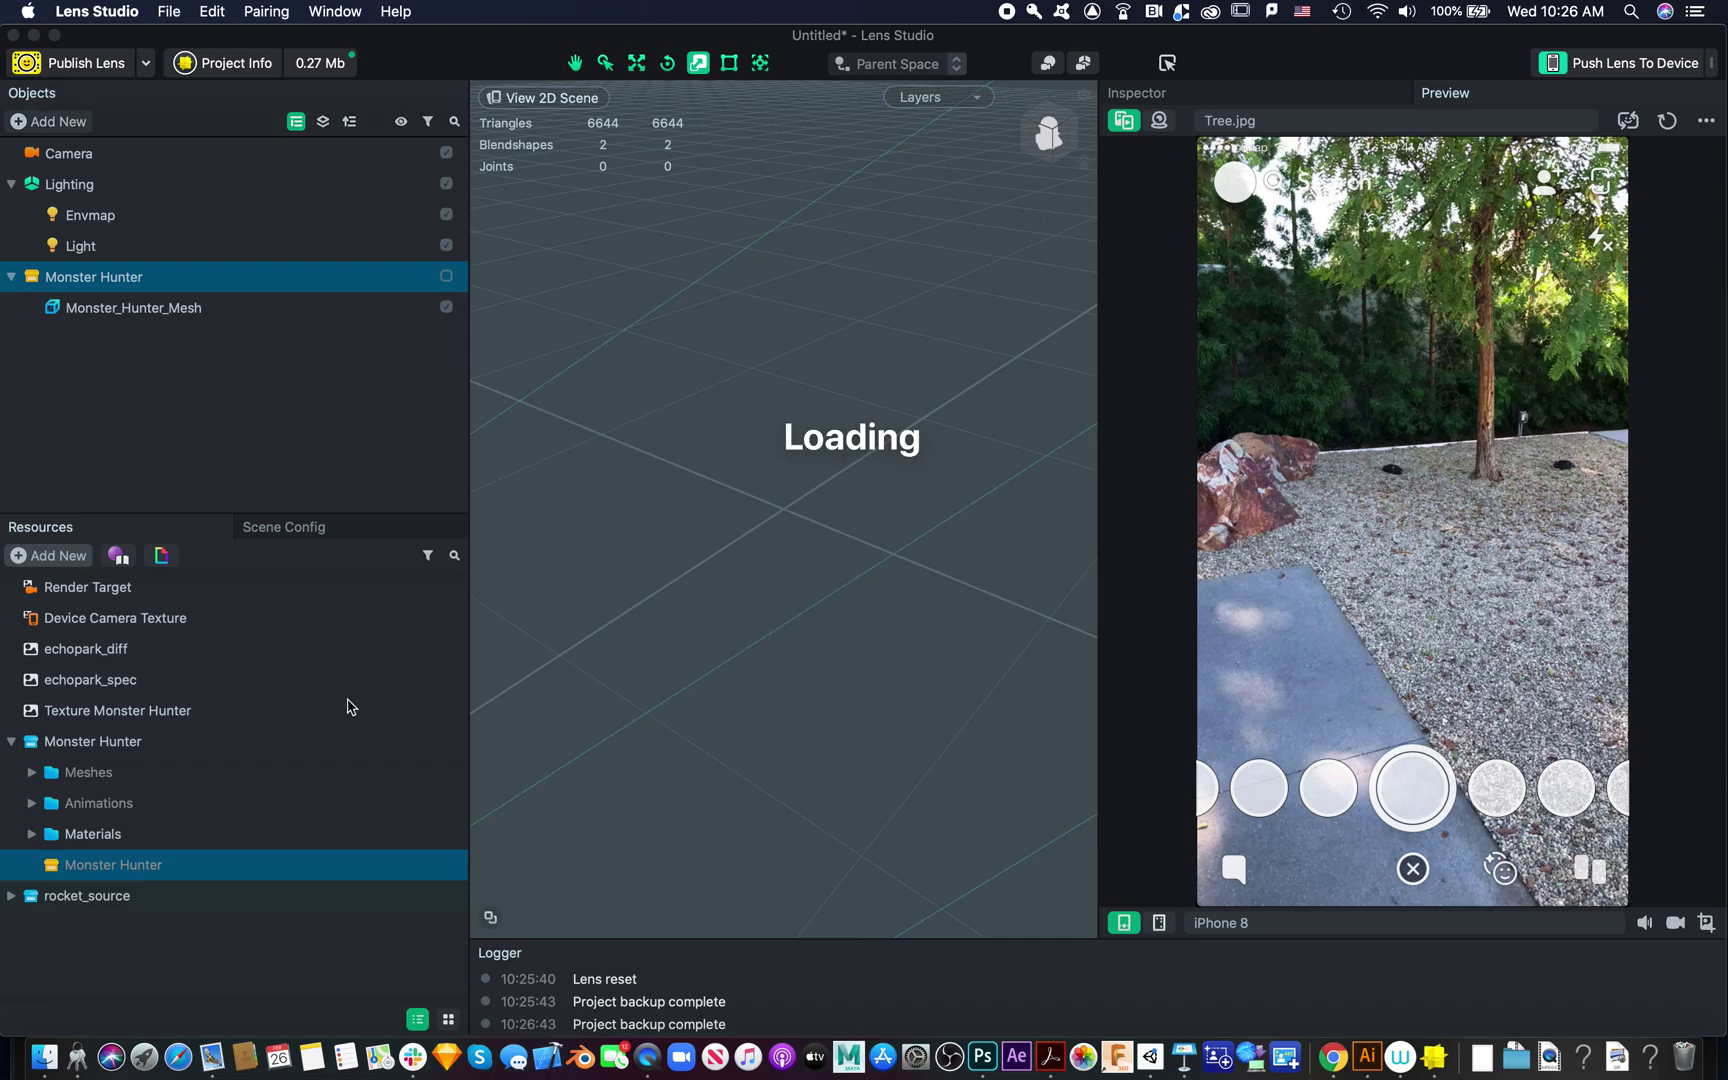
# Place the rocket_source model from Resources into the scene objects
pyautogui.click(11, 895)
pyautogui.click(70, 990)
pyautogui.moveTo(70, 990); pyautogui.dragTo(215, 353)
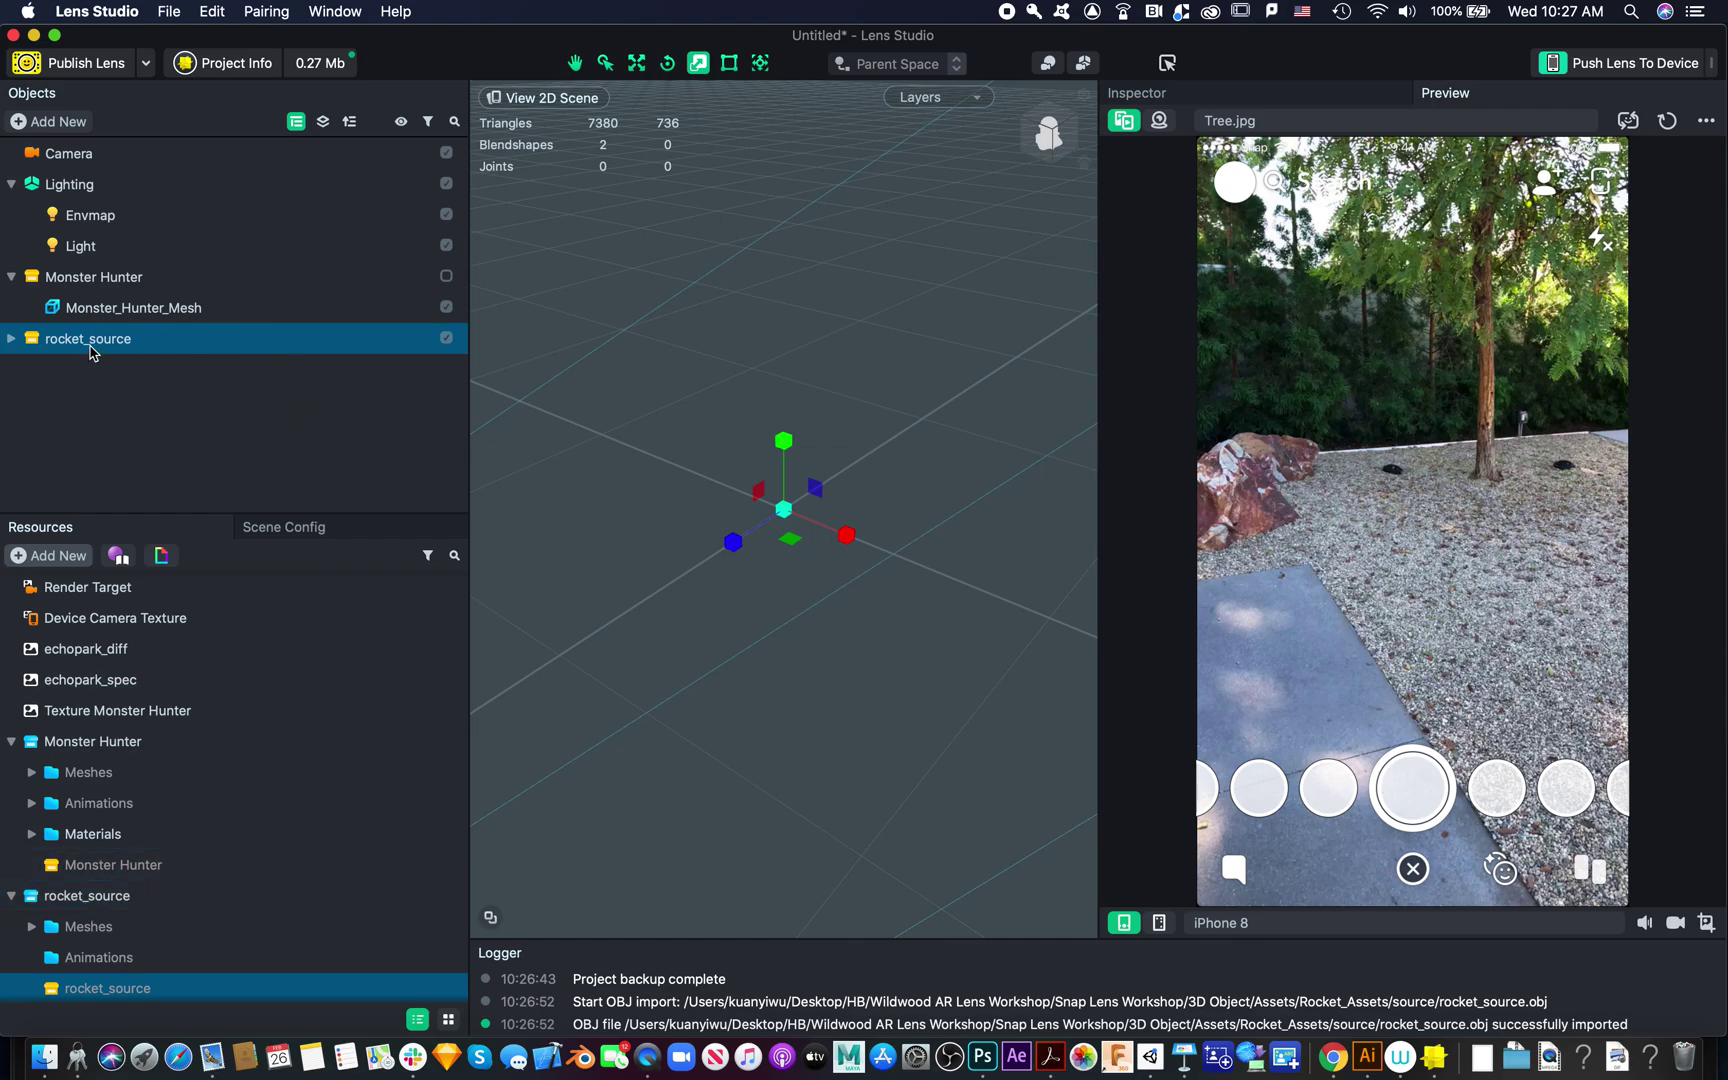
pyautogui.click(45, 277)
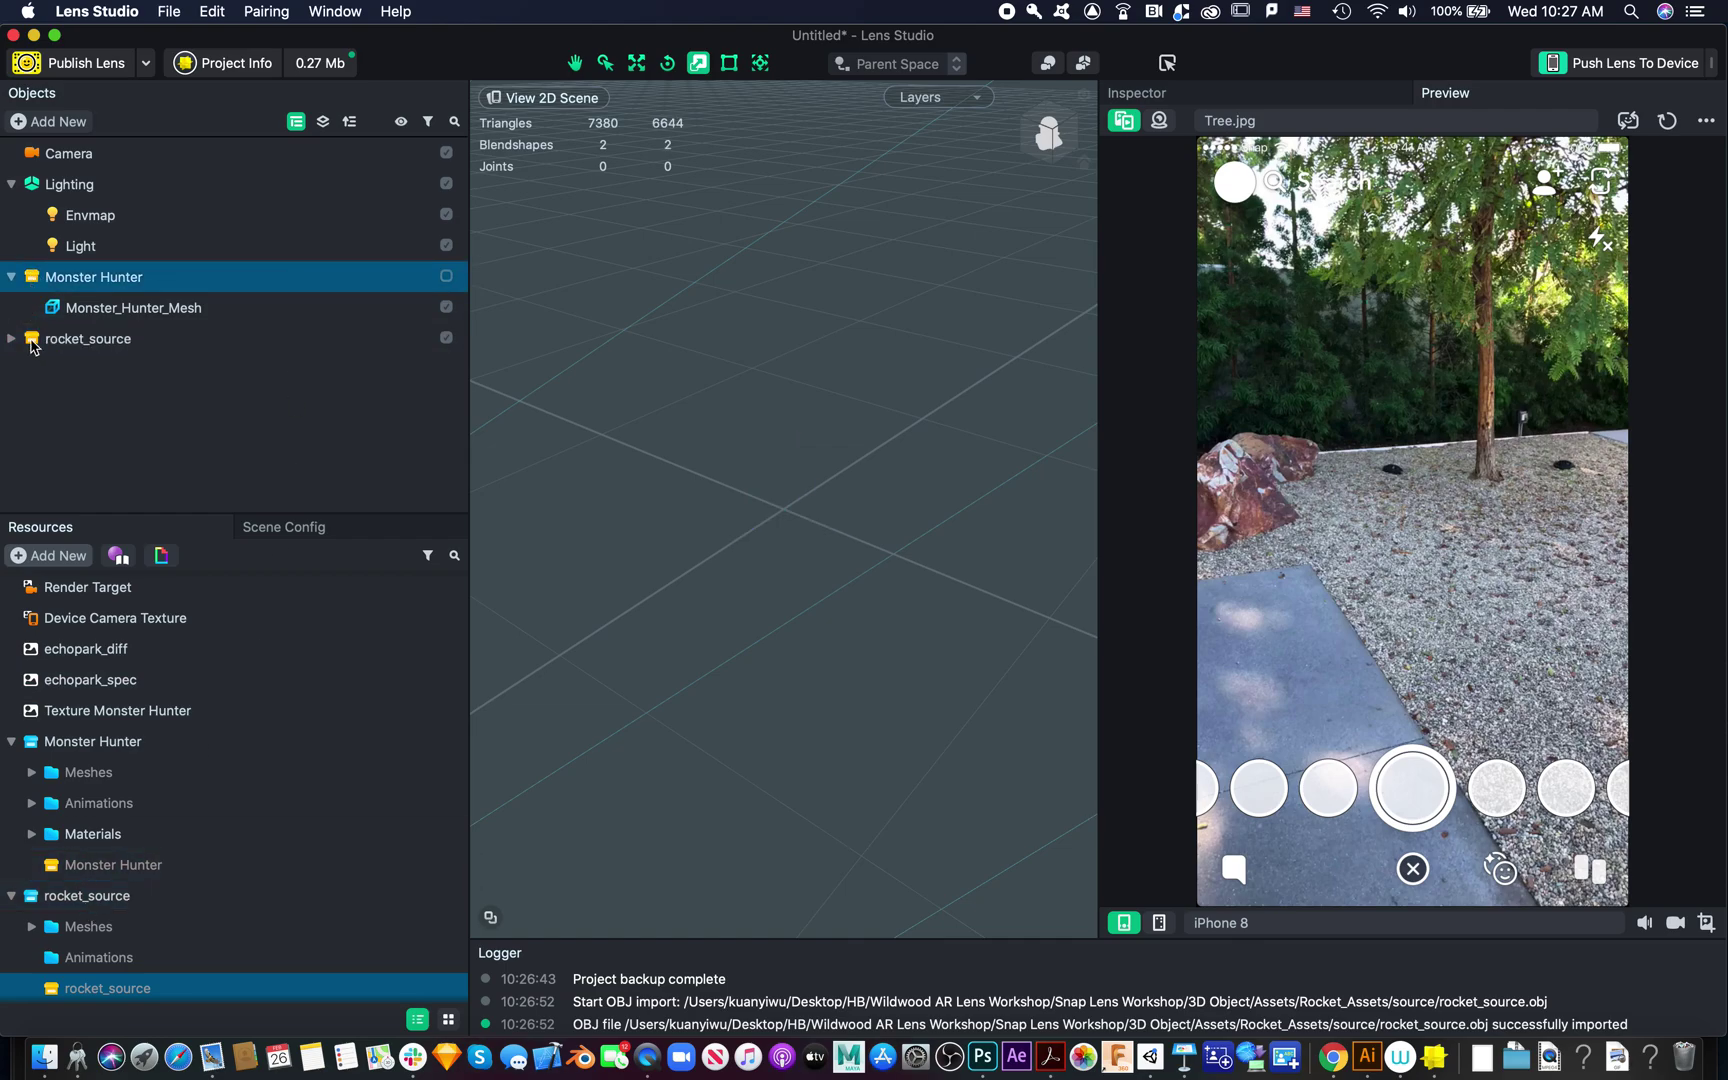
pyautogui.click(33, 340)
pyautogui.click(40, 277)
pyautogui.click(33, 340)
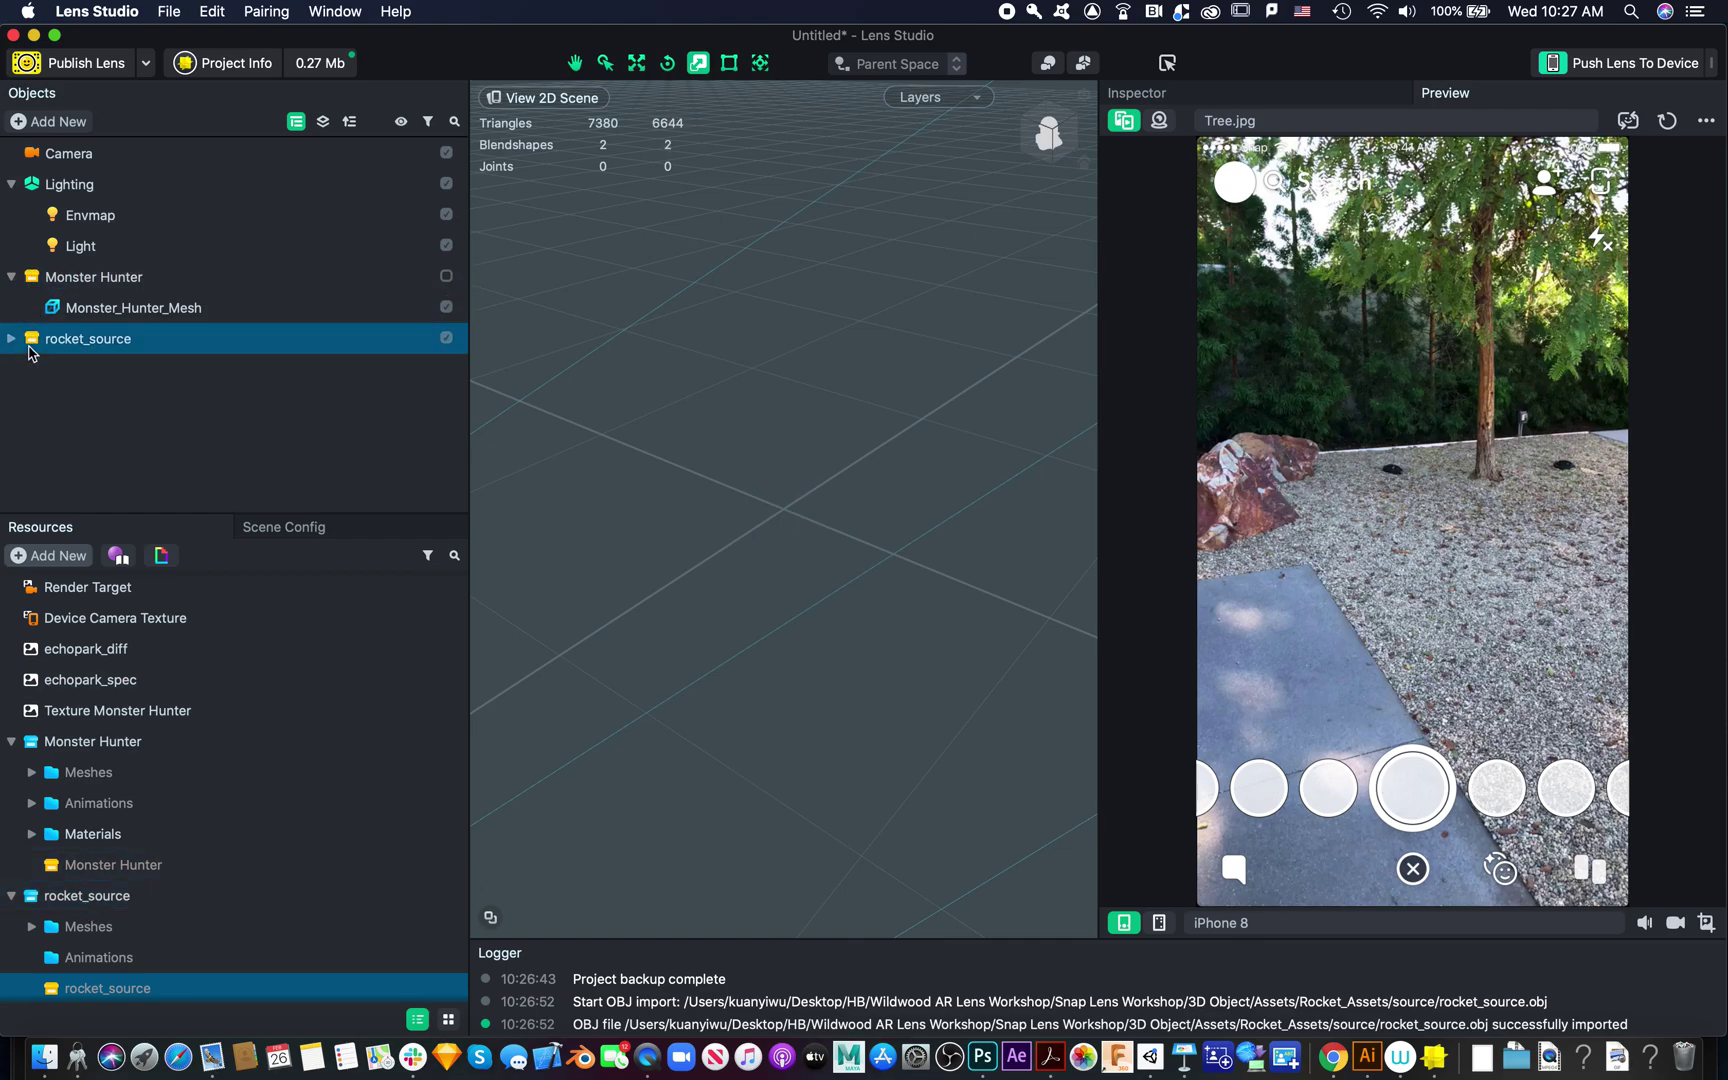
pyautogui.click(62, 277)
# Select the Cylinder.003_Cylinder.004 mesh, frame it, and zoom out to show the camera frustum
pyautogui.click(11, 338)
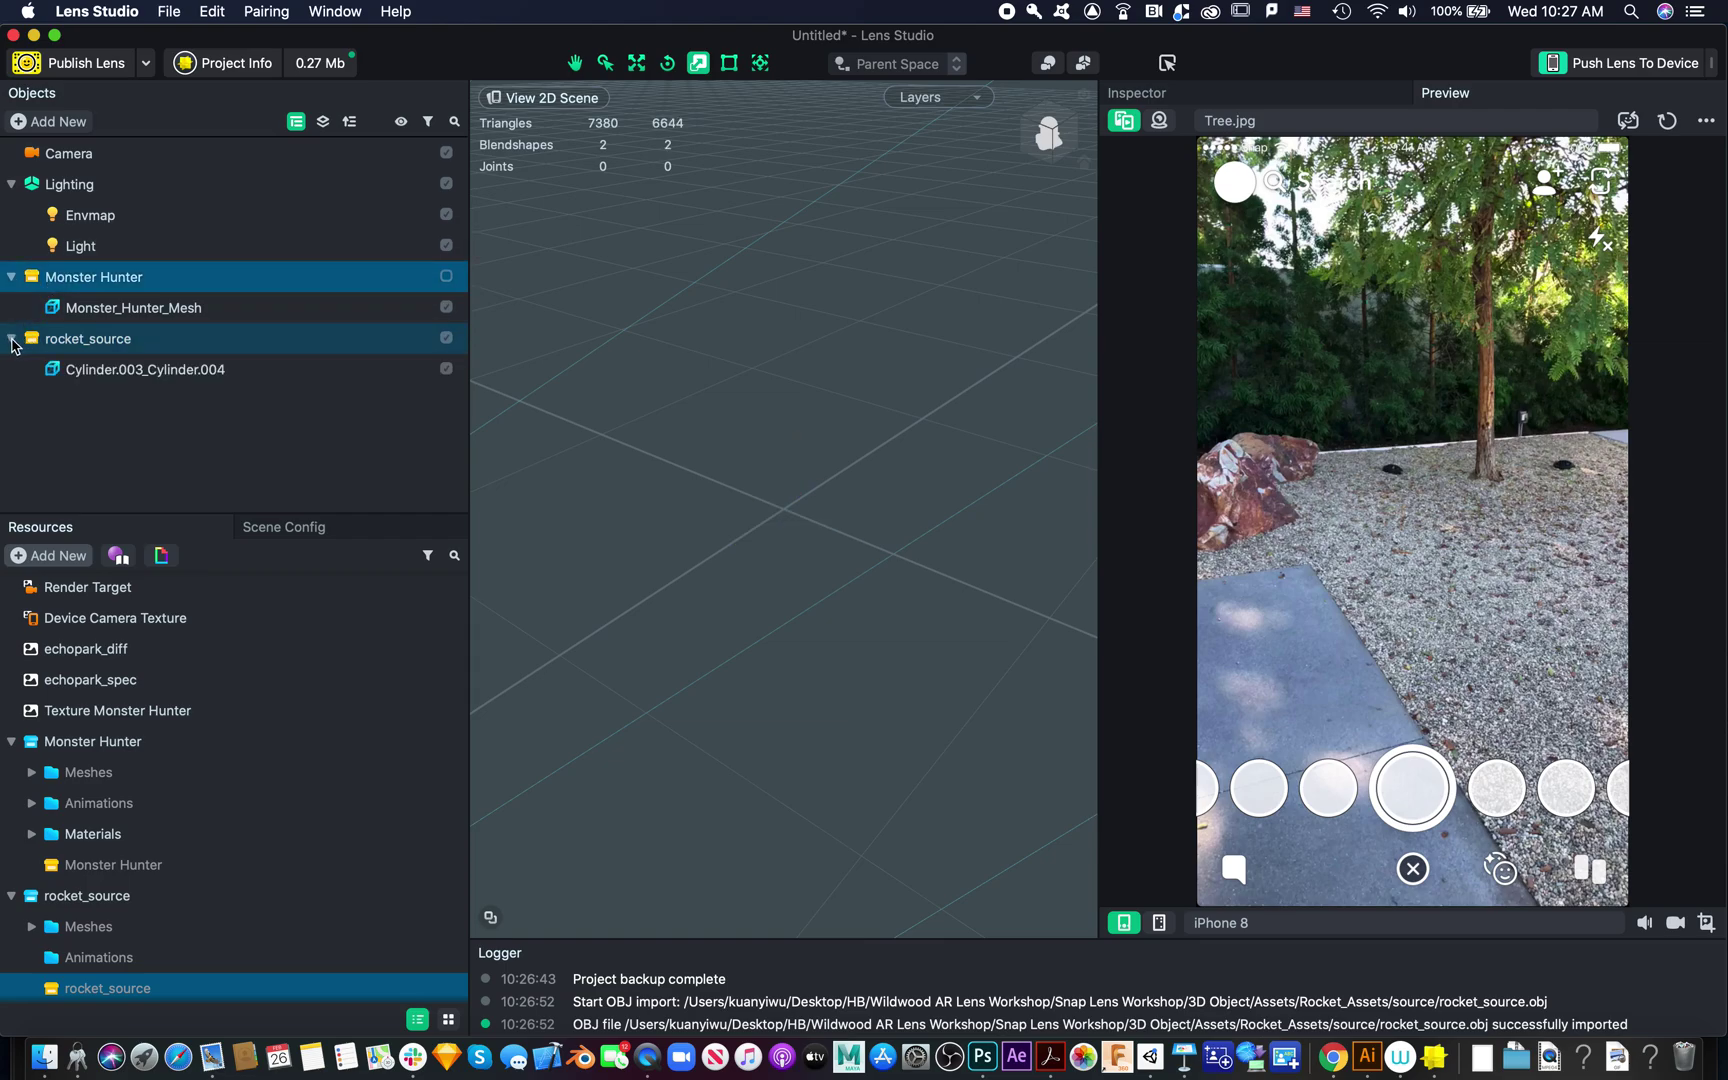
pyautogui.click(108, 372)
pyautogui.scroll(5, 860, 520)
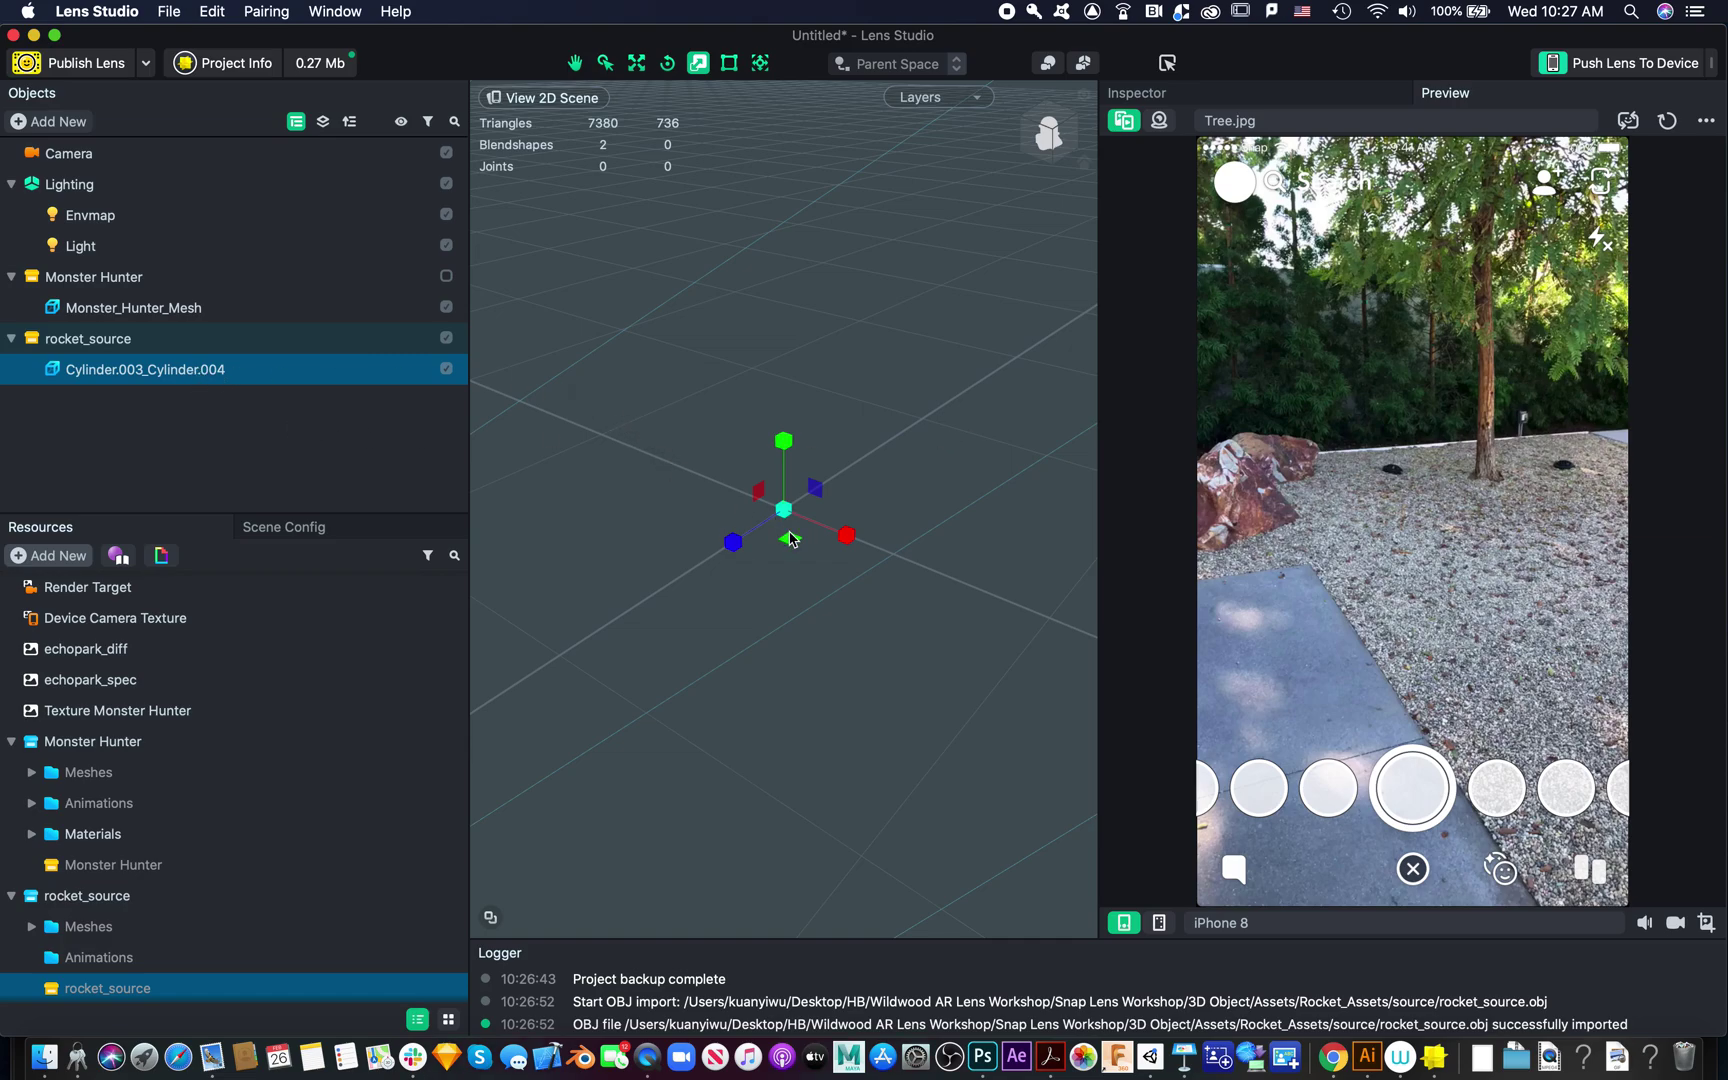
pyautogui.scroll(-3, 790, 538)
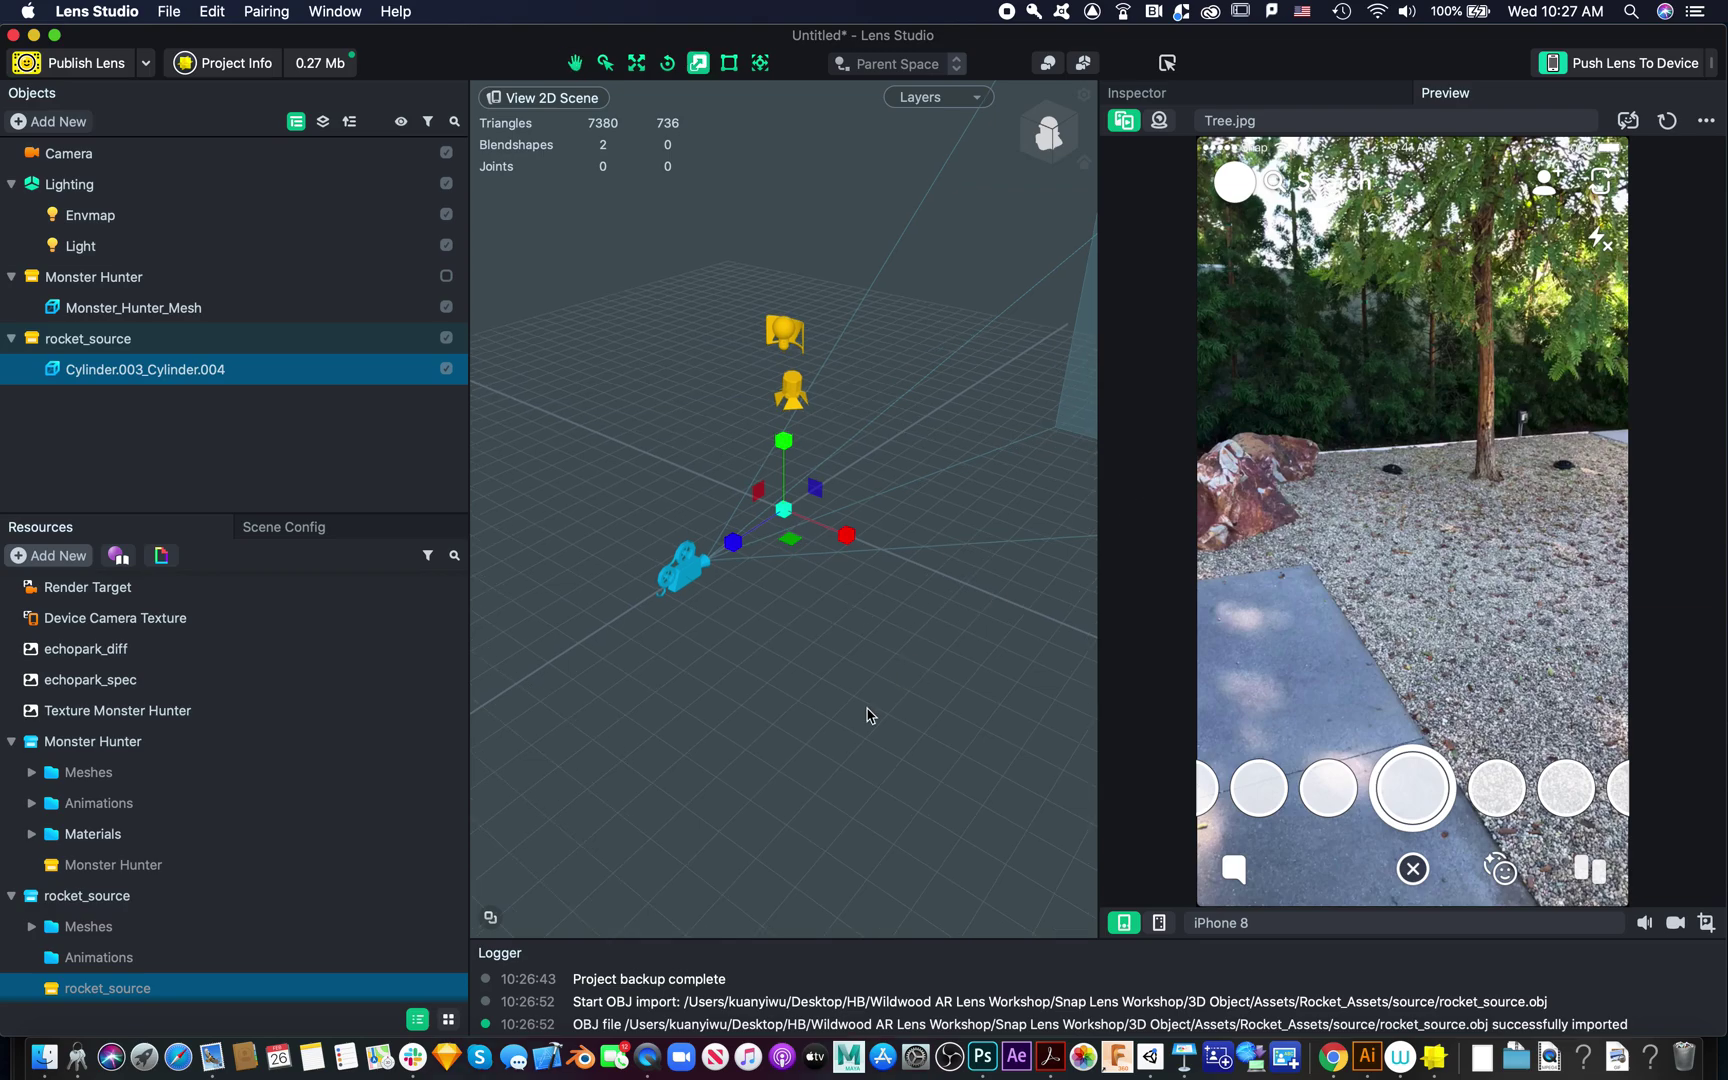
pyautogui.keyDown('alt'); pyautogui.moveTo(733, 746); pyautogui.dragTo(814, 738); pyautogui.keyUp('alt')
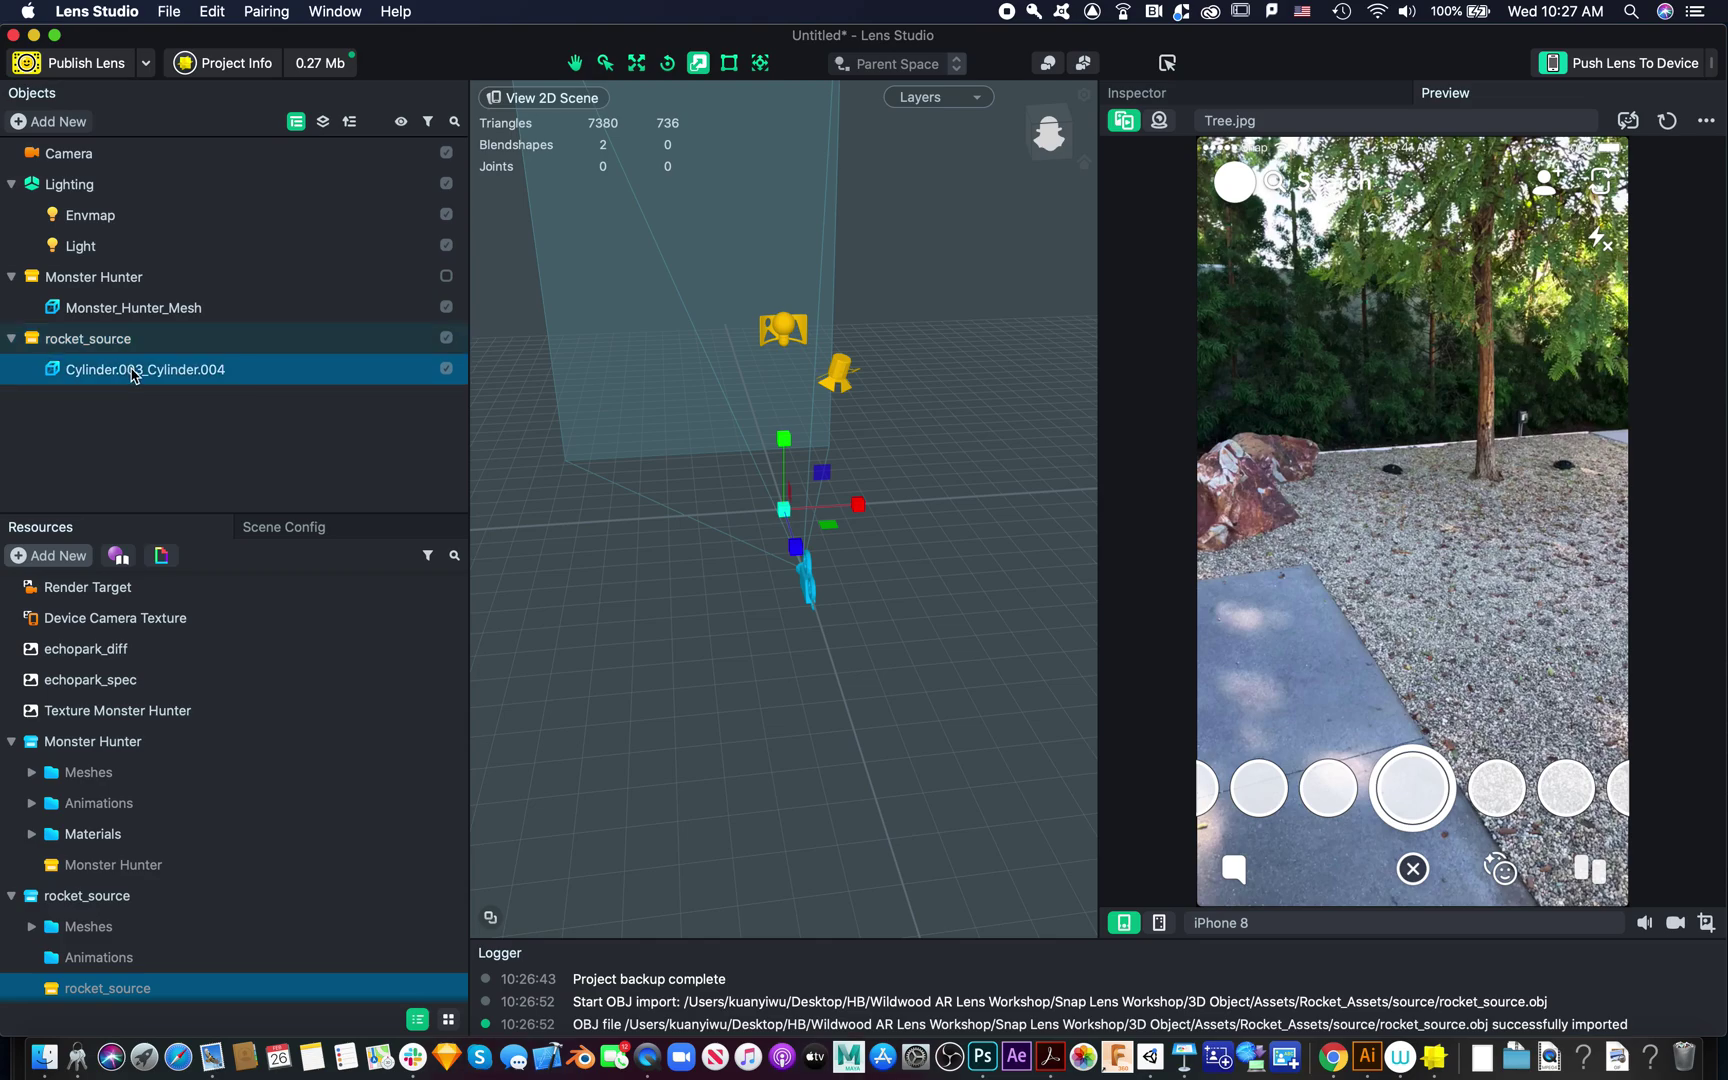
pyautogui.press('f')
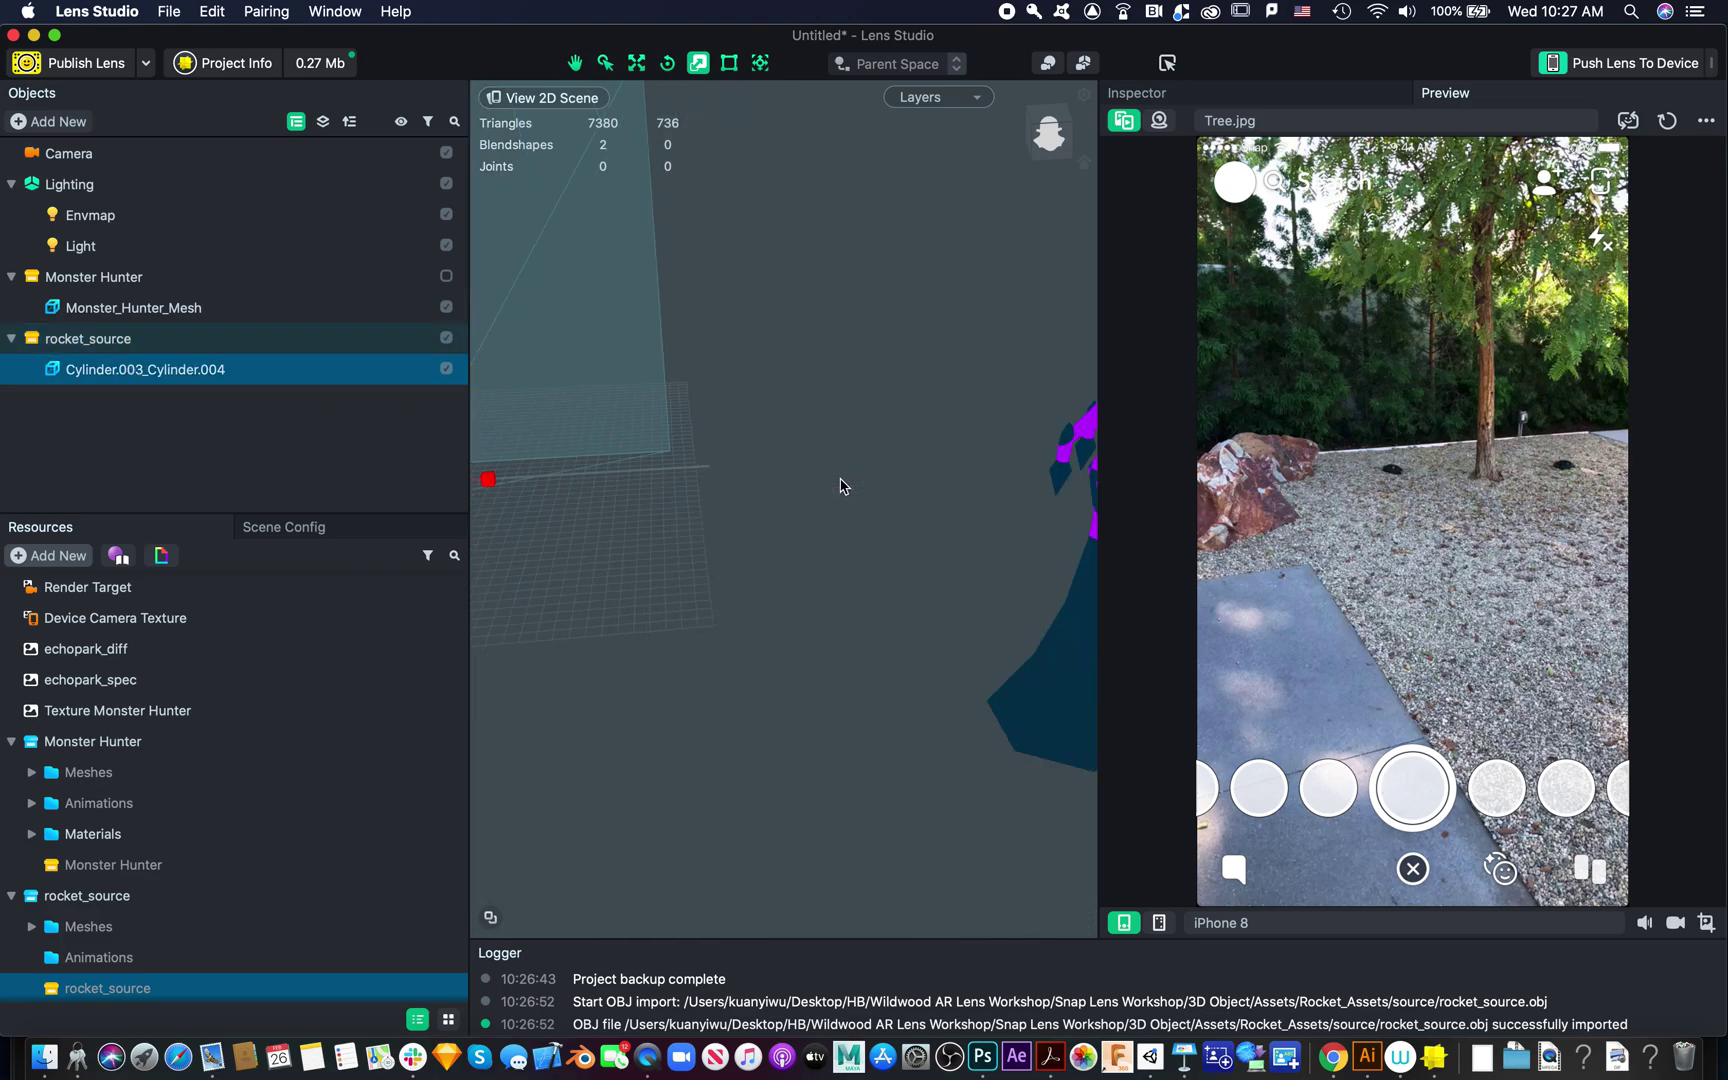
pyautogui.scroll(-3, 788, 575)
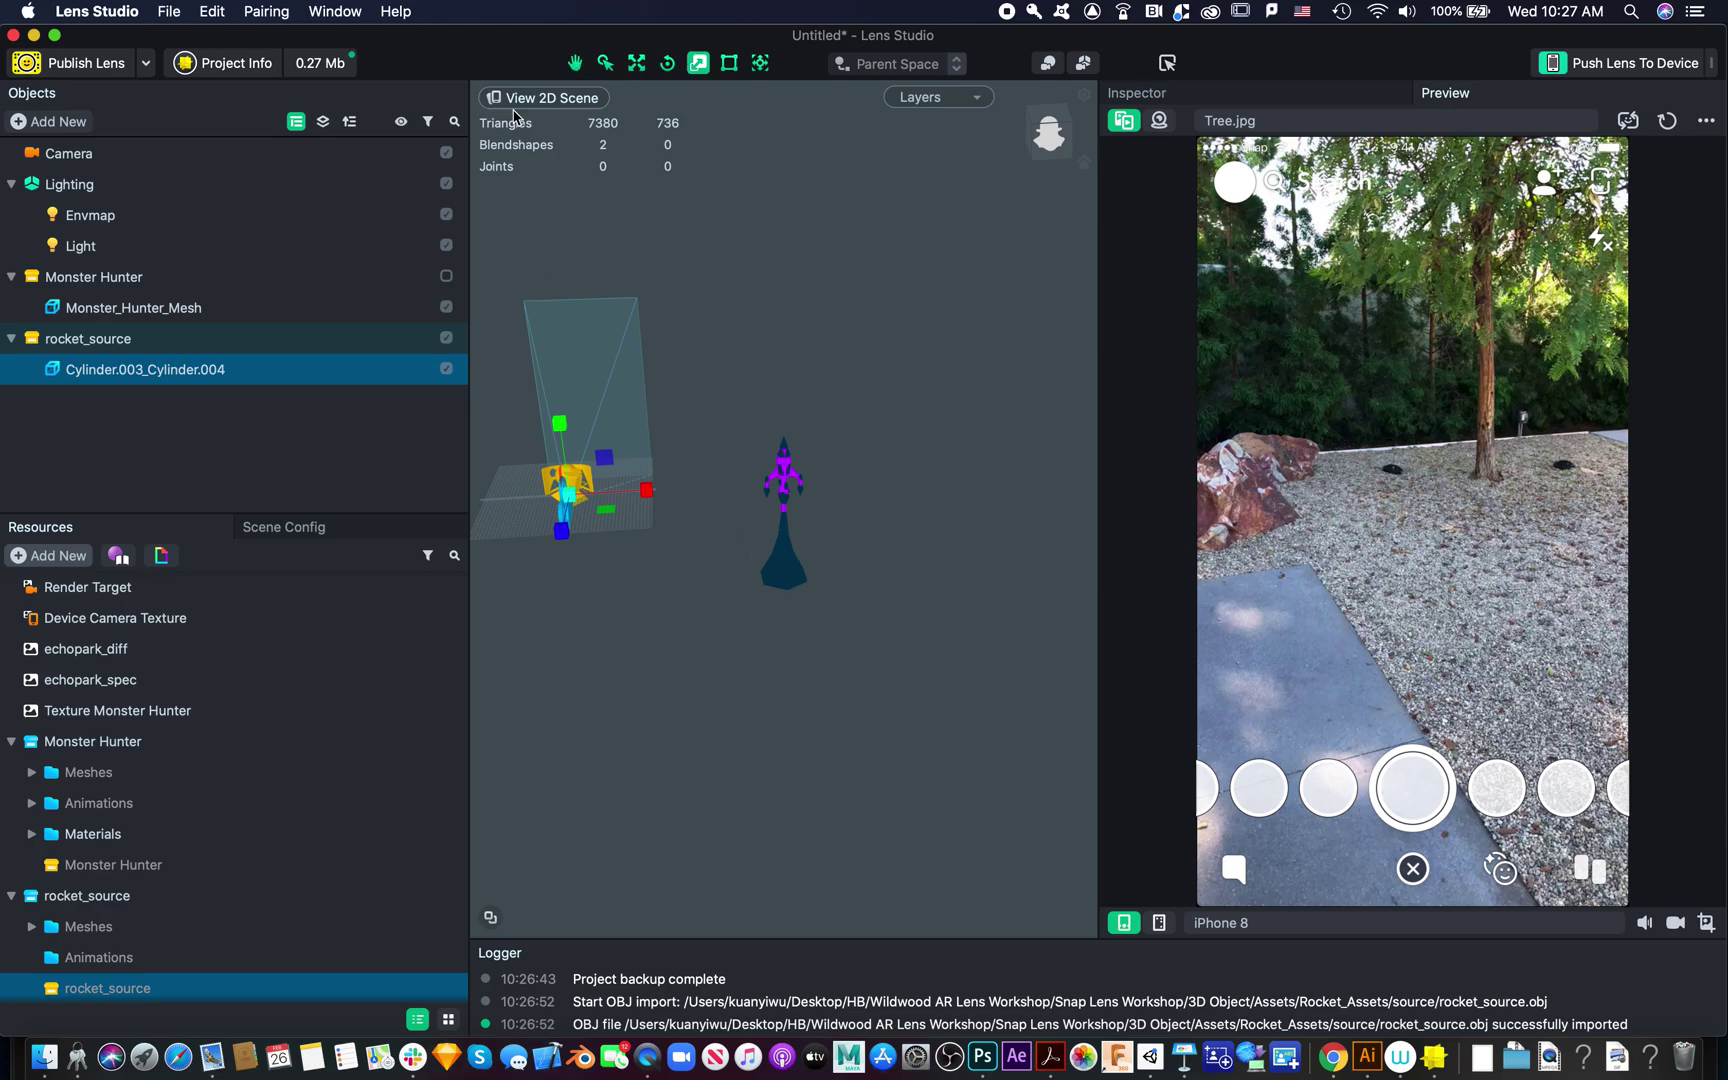
# Move the rocket left along X, closer to the camera, and up along Y into view
pyautogui.click(635, 65)
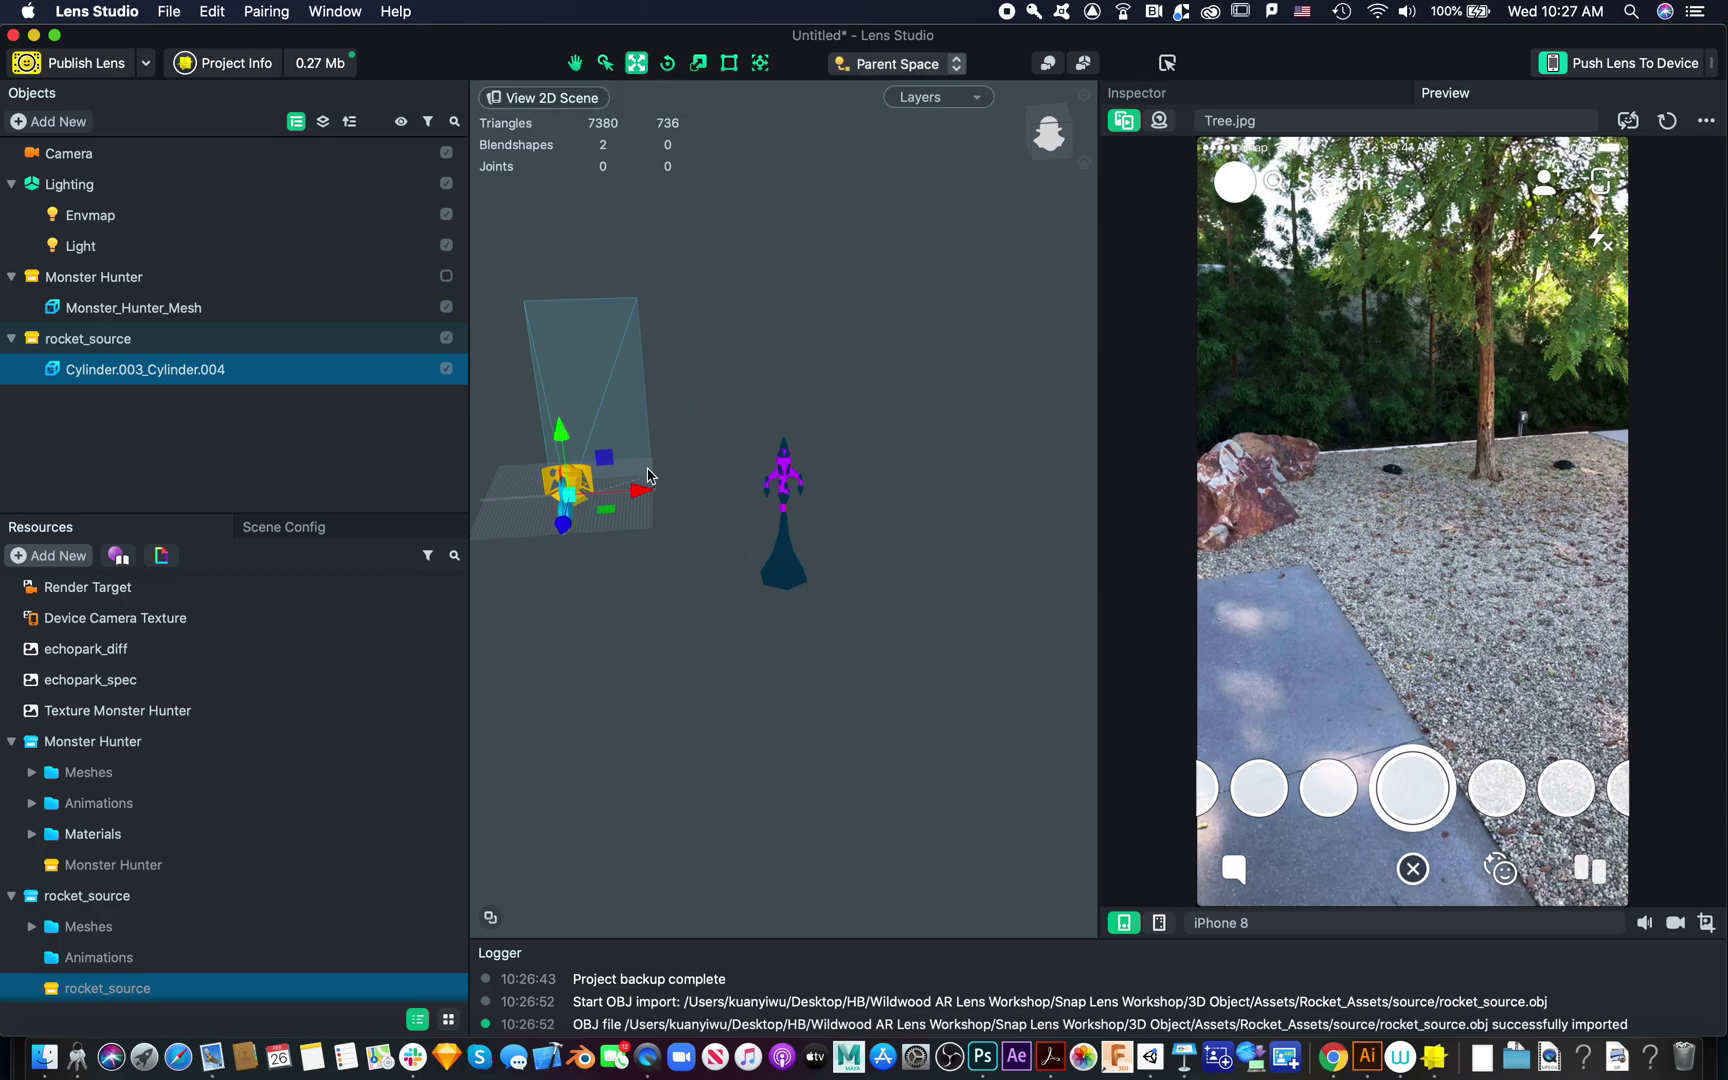
pyautogui.moveTo(637, 491); pyautogui.dragTo(437, 488)
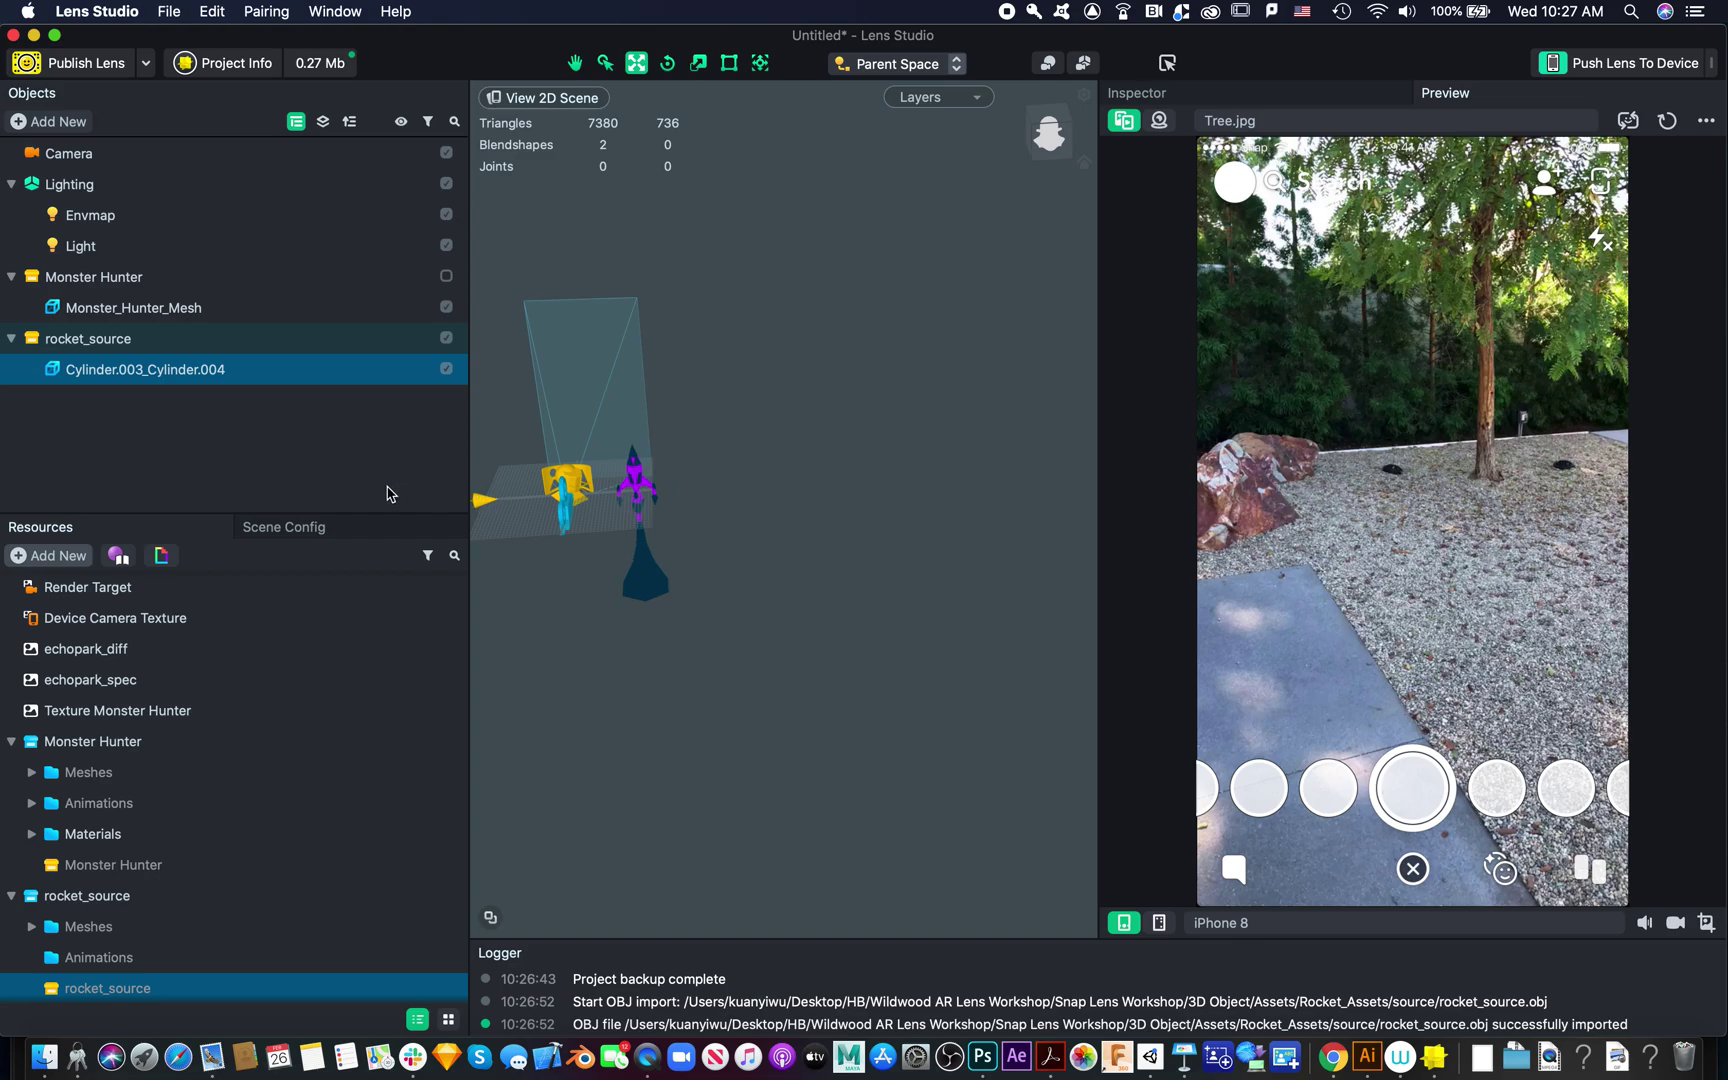
pyautogui.scroll(-2, 640, 535)
pyautogui.moveTo(643, 512); pyautogui.dragTo(564, 480)
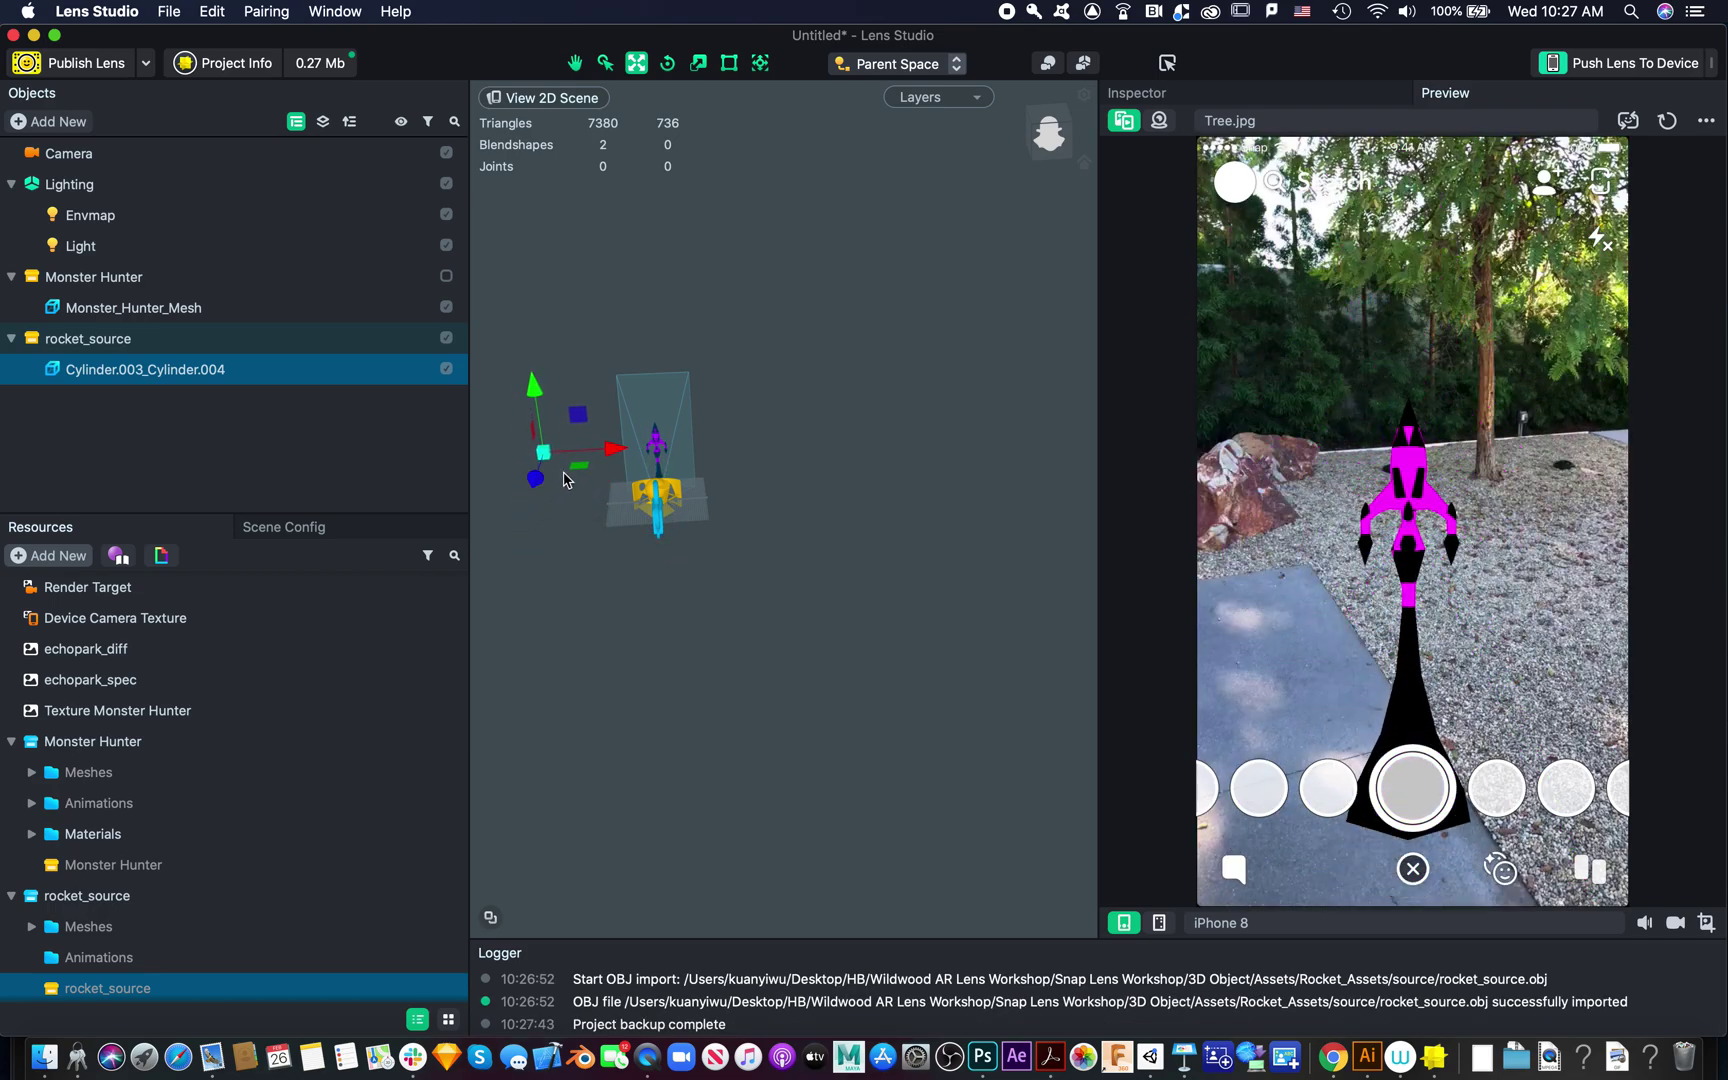
pyautogui.press('f')
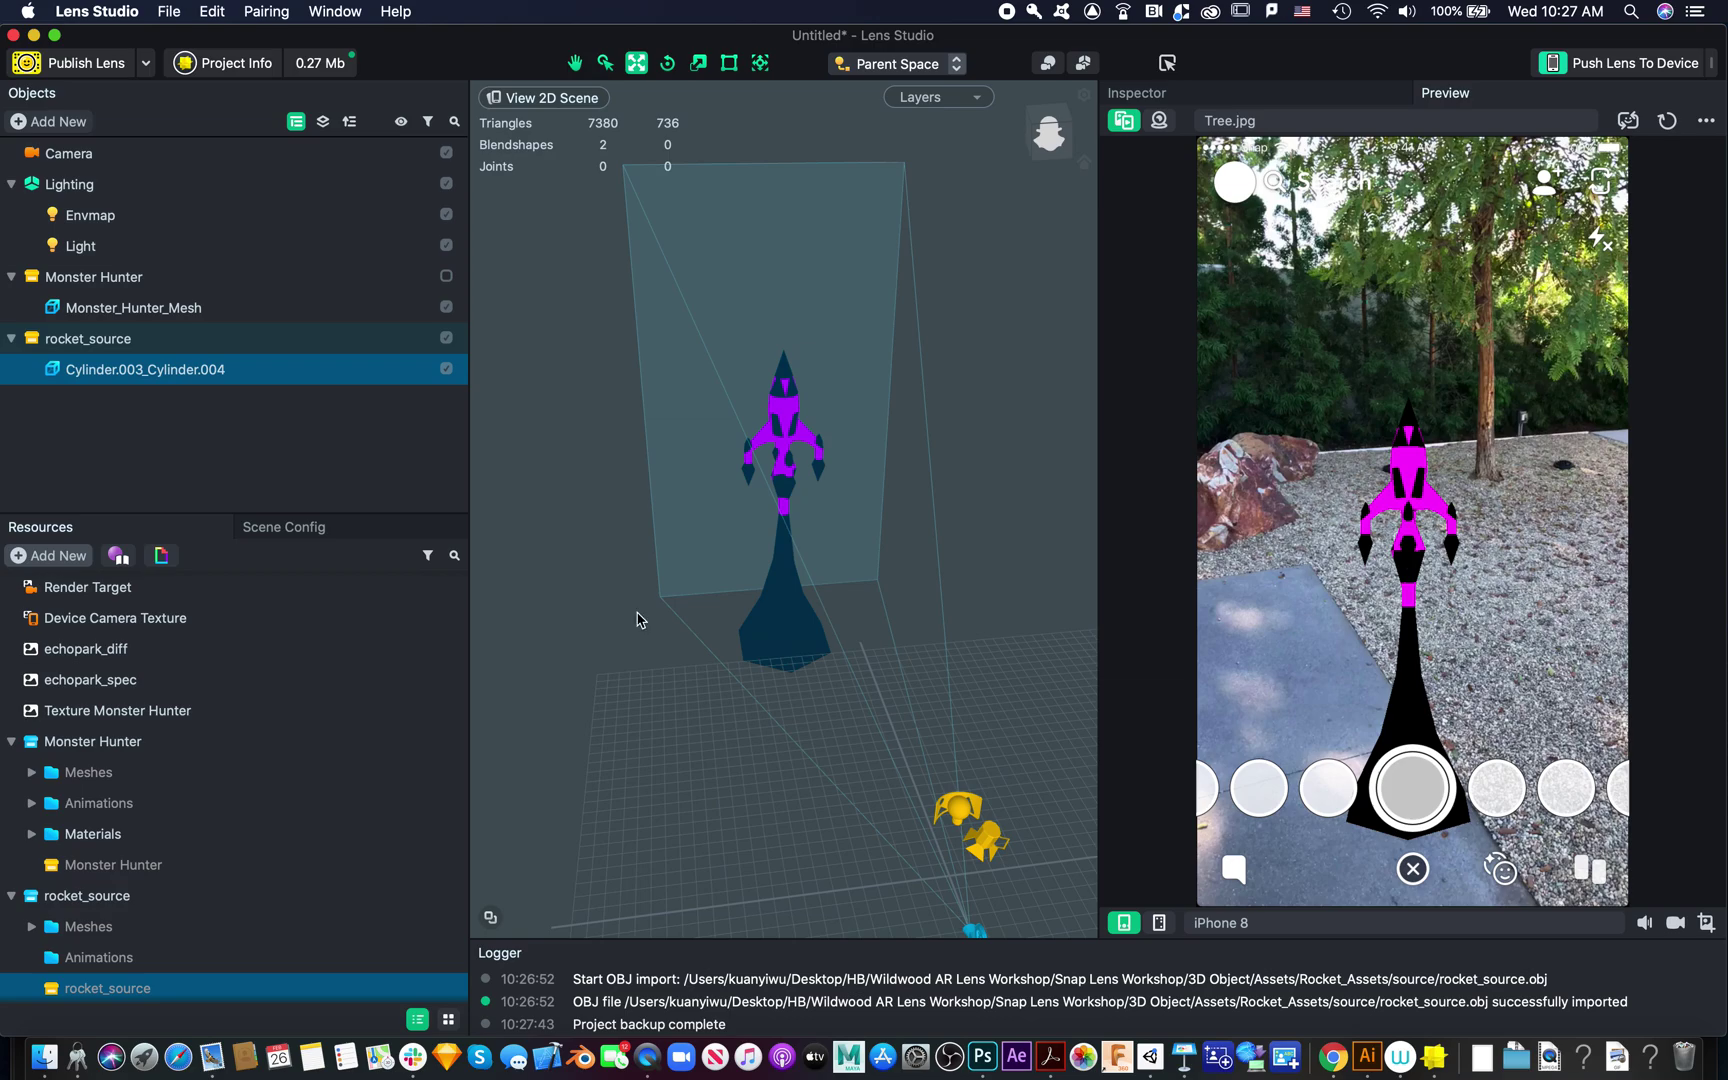
pyautogui.scroll(-10, 848, 722)
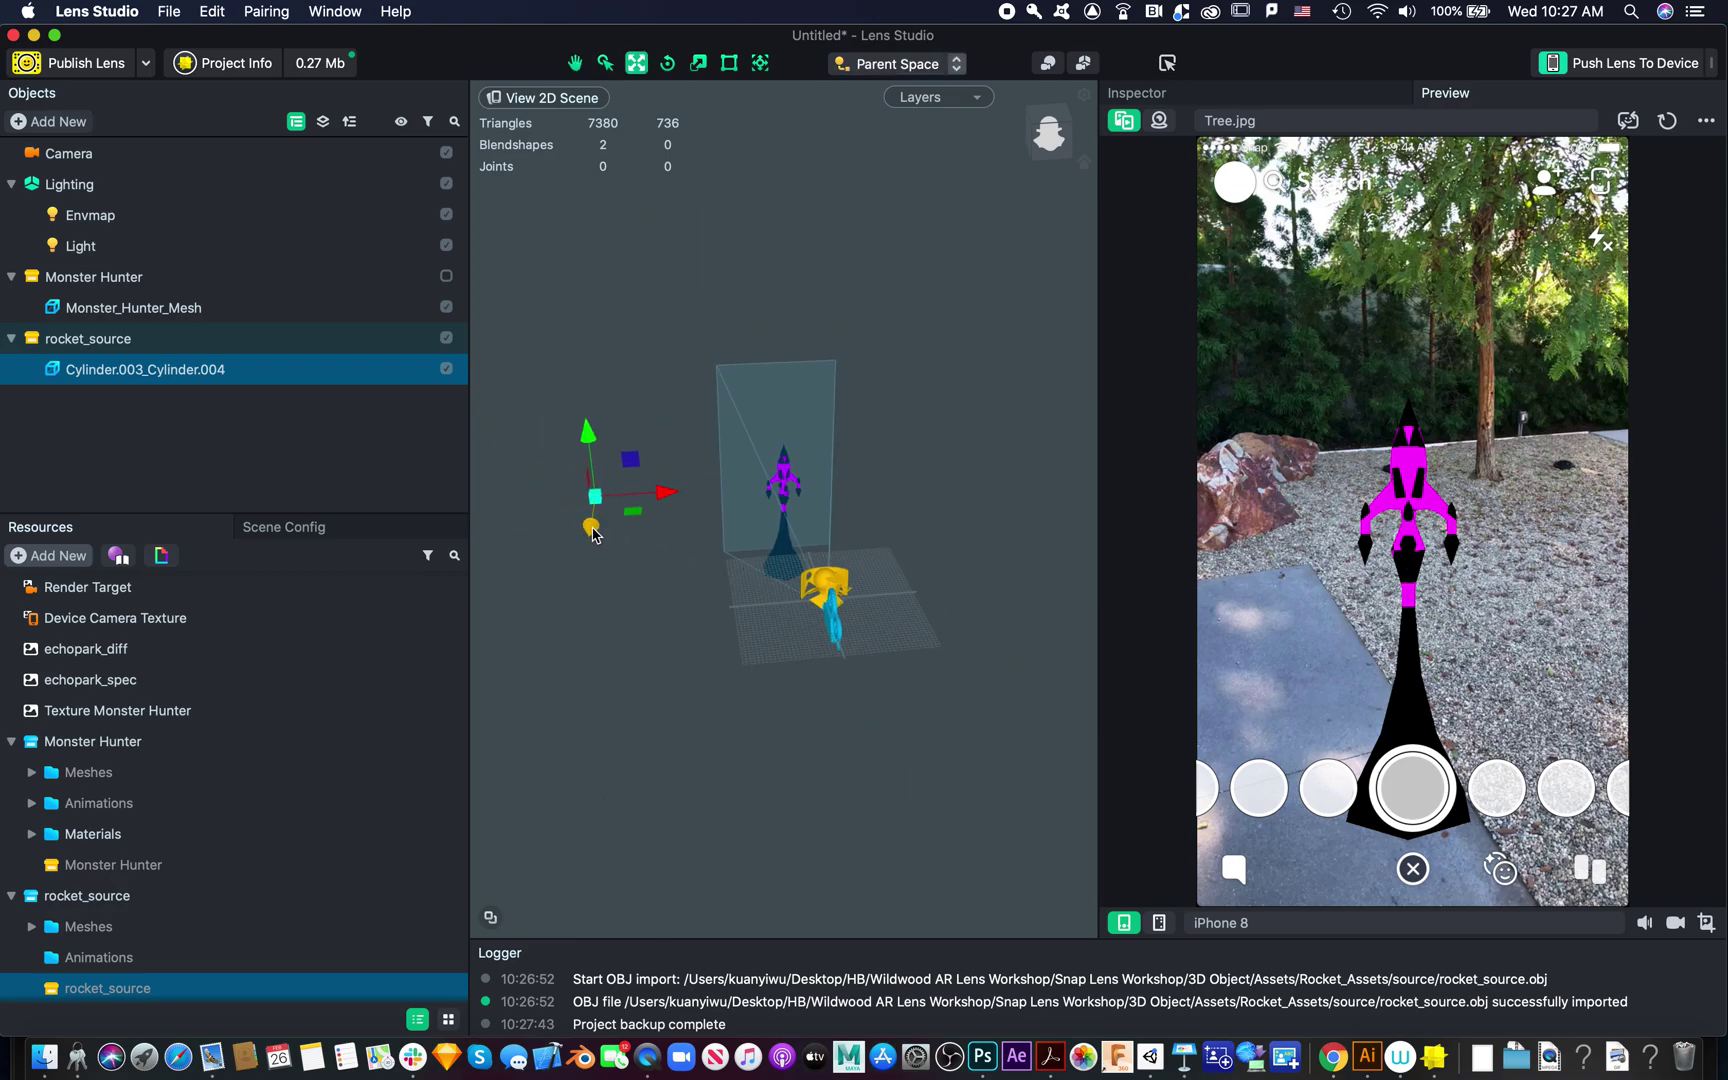
pyautogui.moveTo(590, 530); pyautogui.dragTo(592, 552)
pyautogui.moveTo(585, 445); pyautogui.dragTo(586, 412)
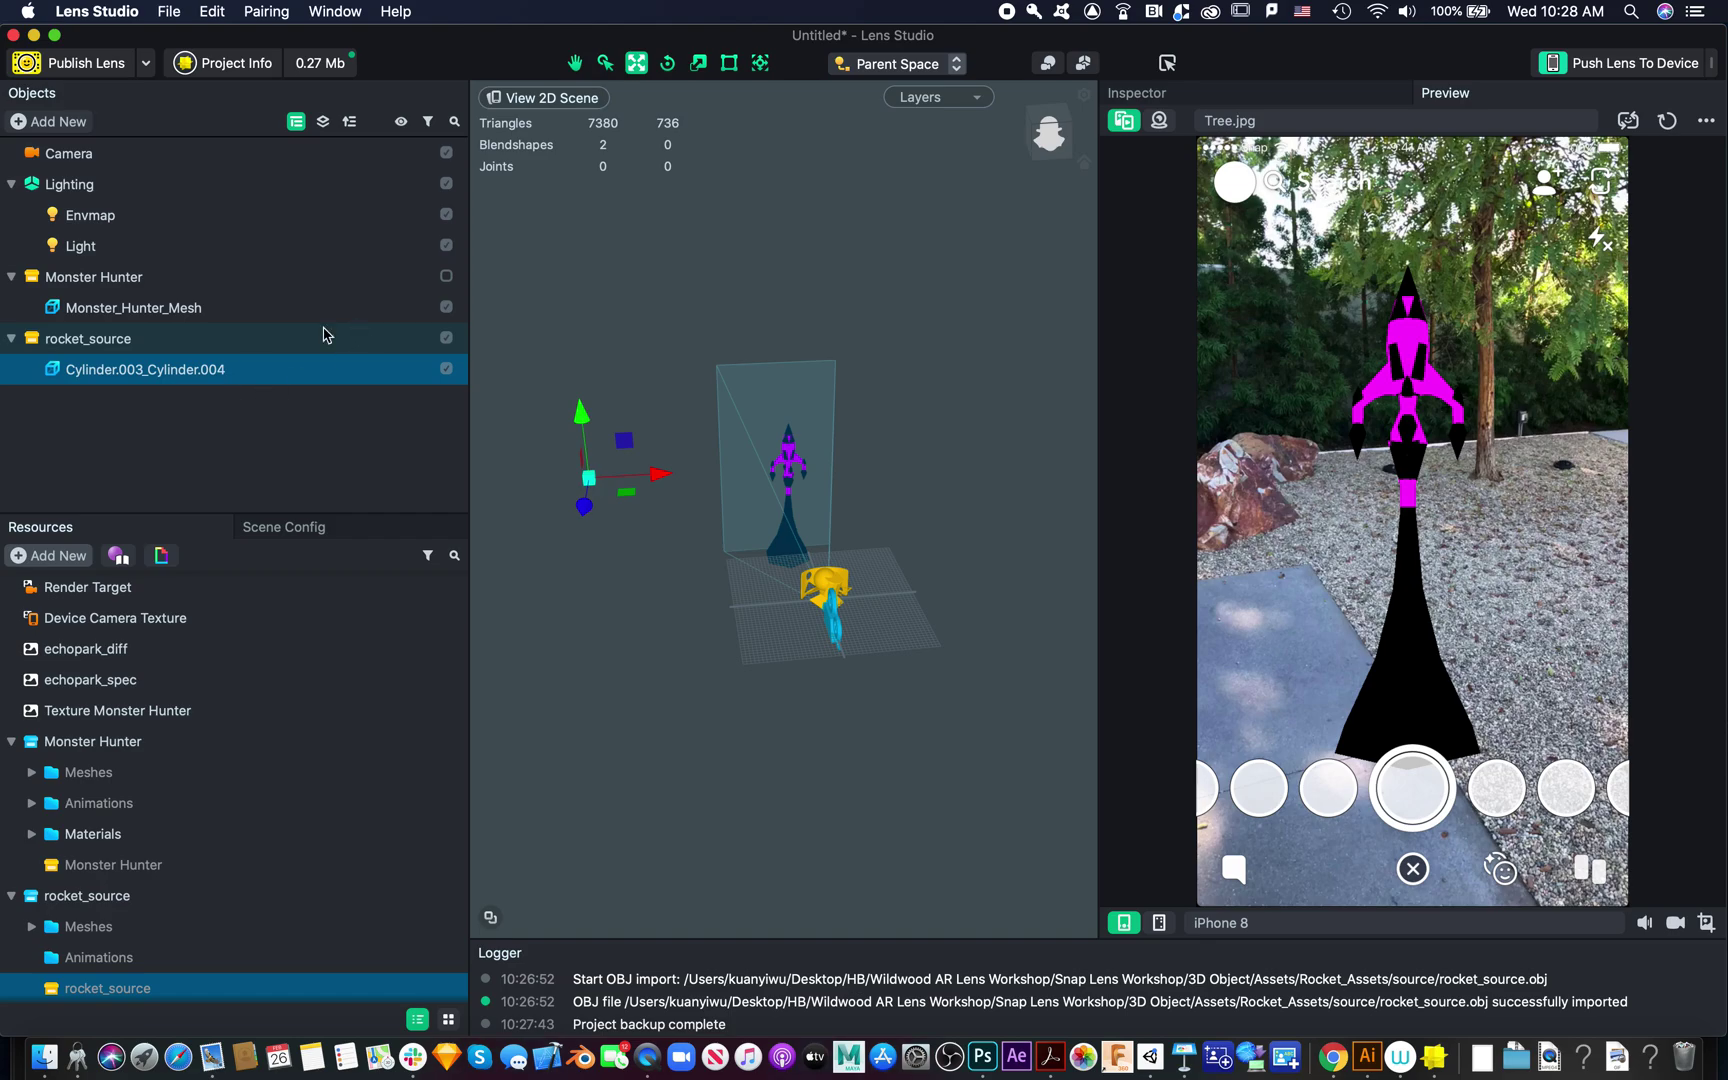
# Assign a newly created Diffuse material as Material 1 on the rocket's Cylinder mesh
pyautogui.click(1160, 96)
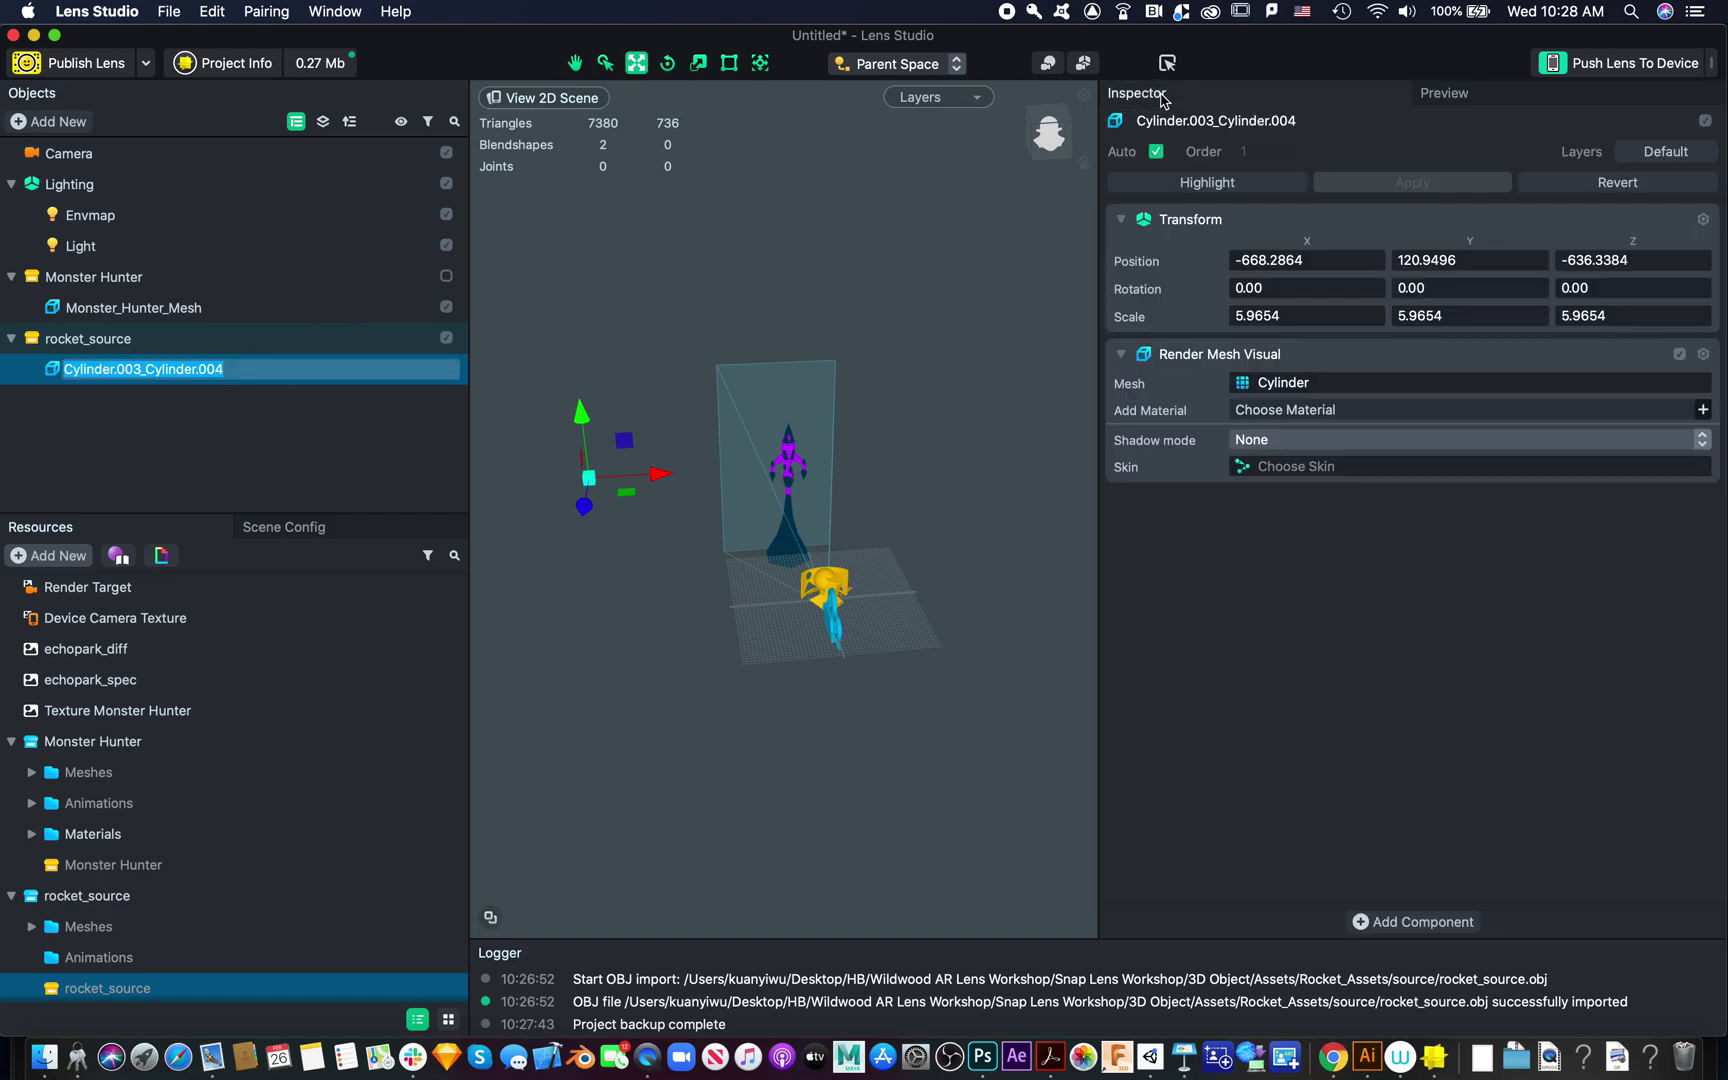
pyautogui.click(1318, 420)
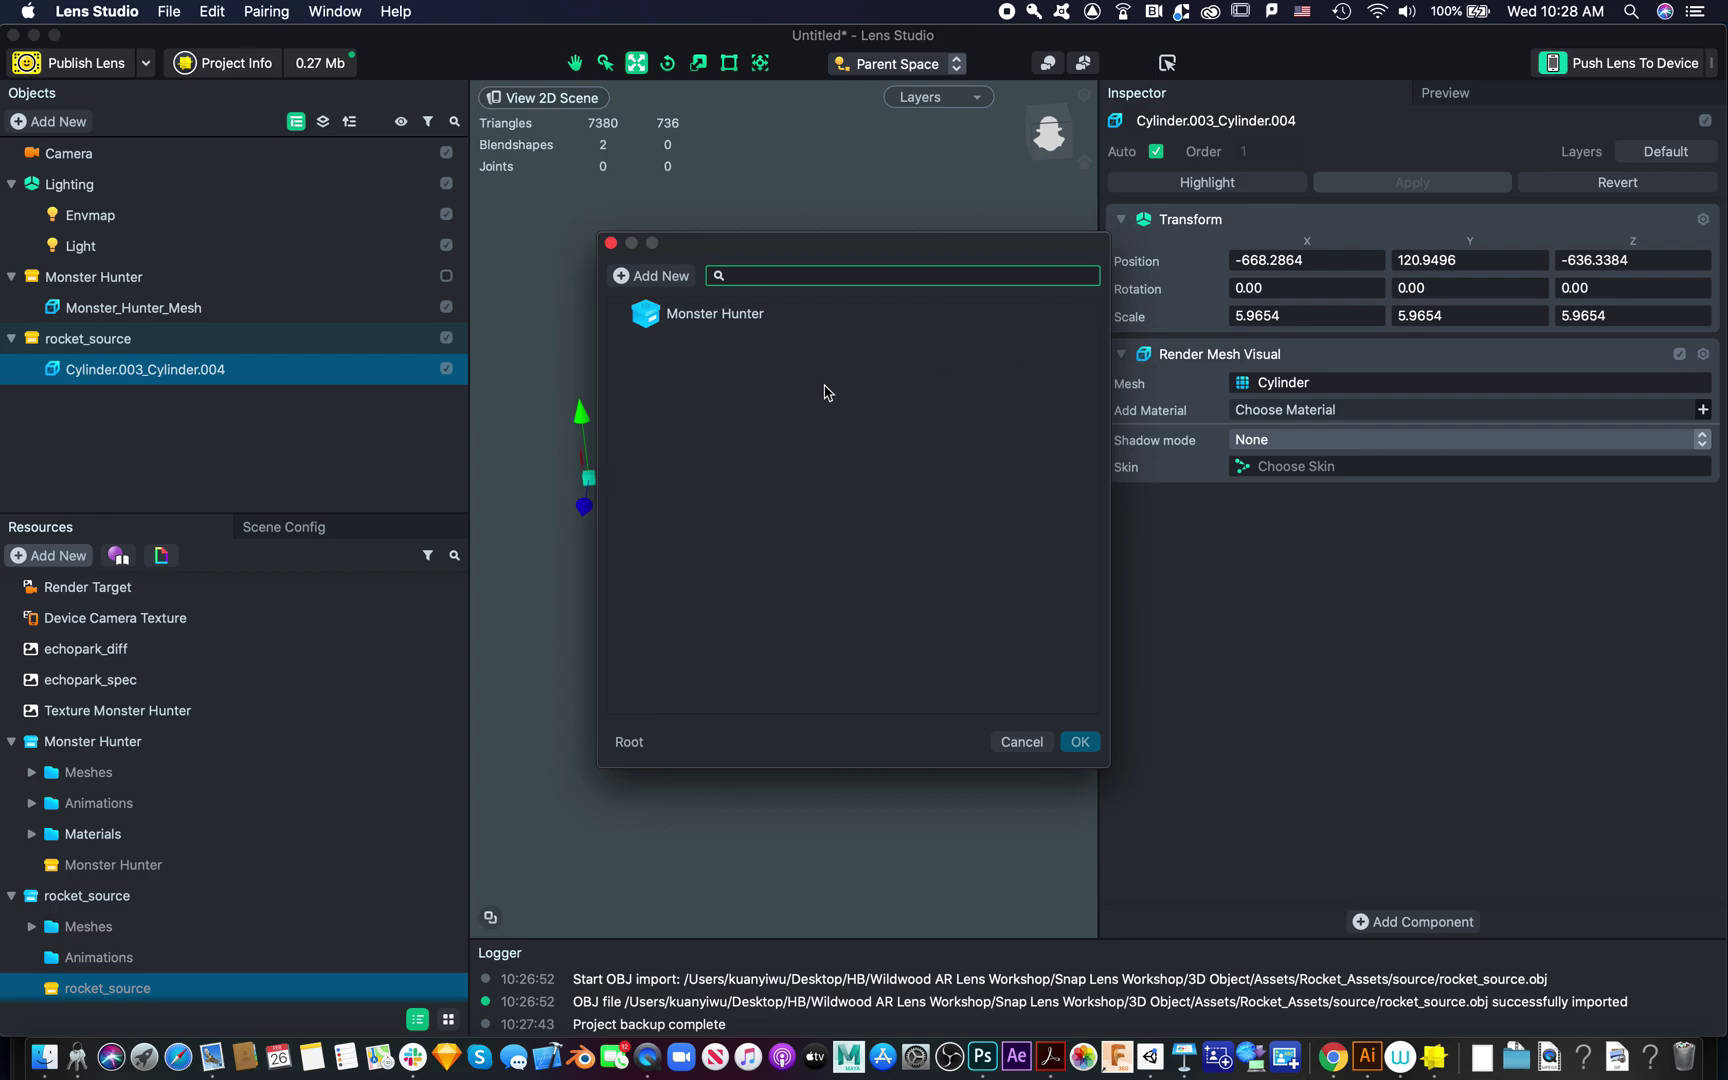
pyautogui.click(678, 278)
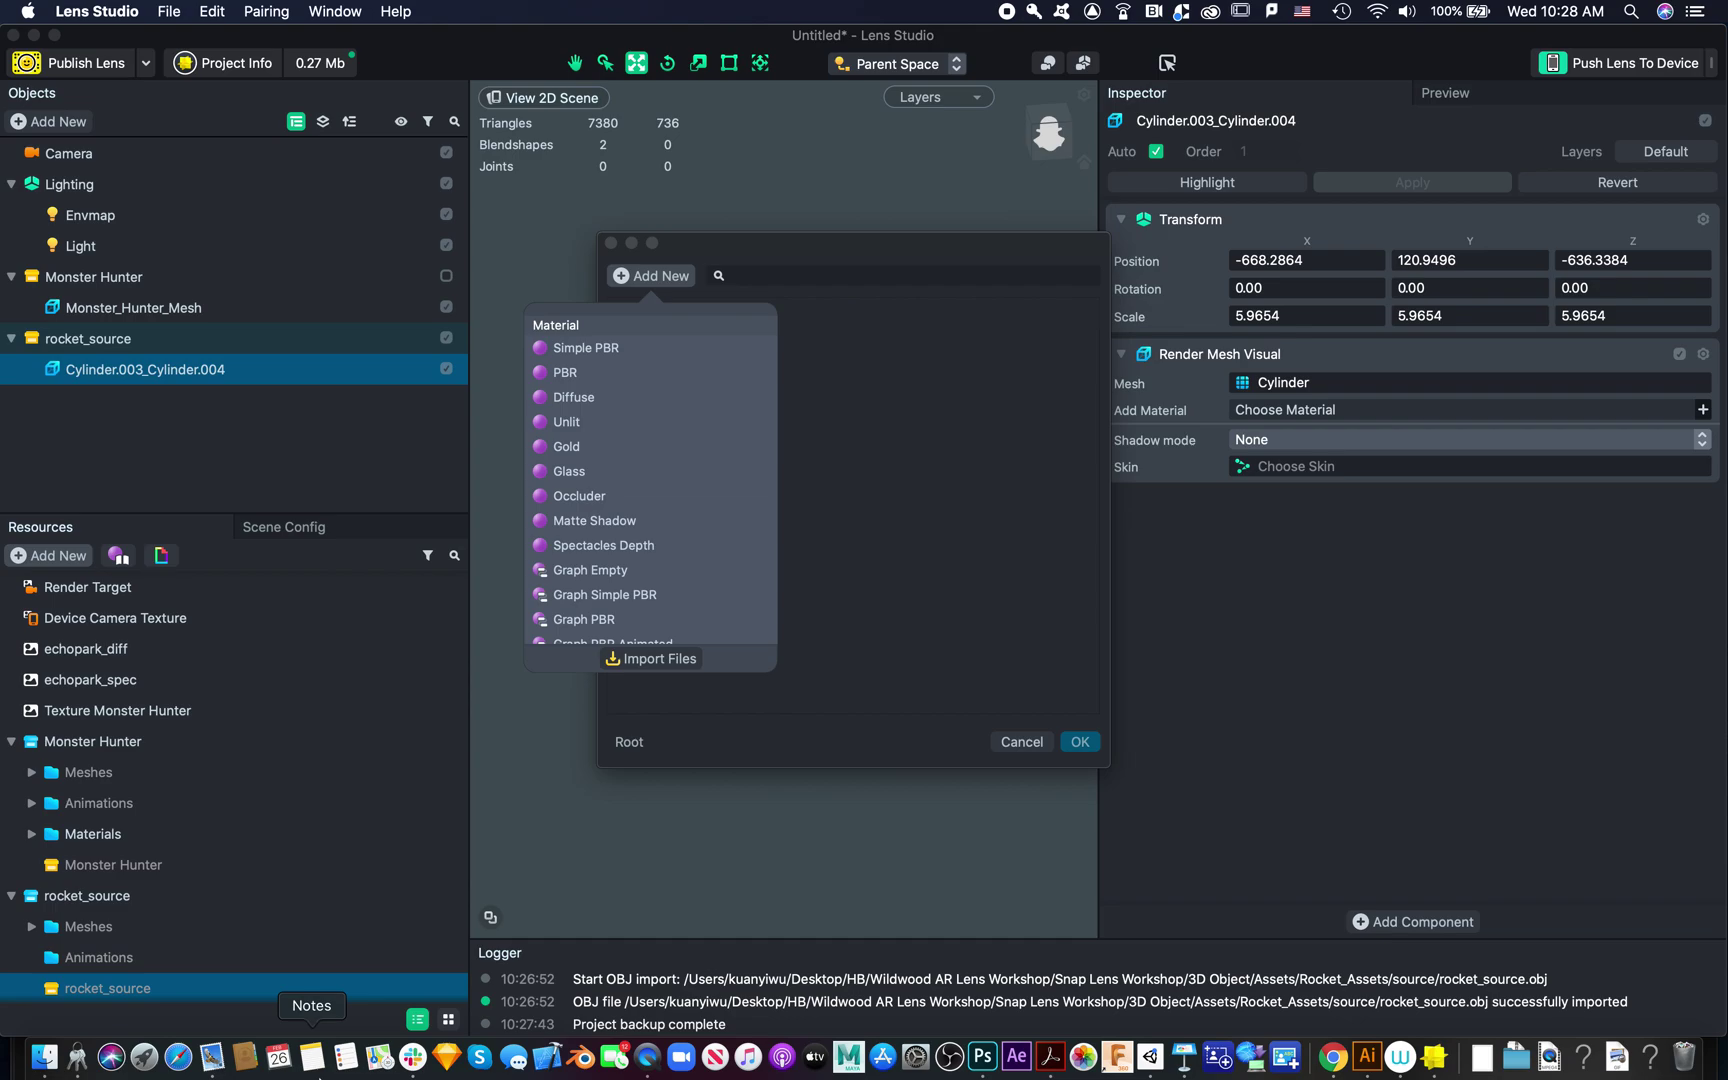
pyautogui.click(716, 396)
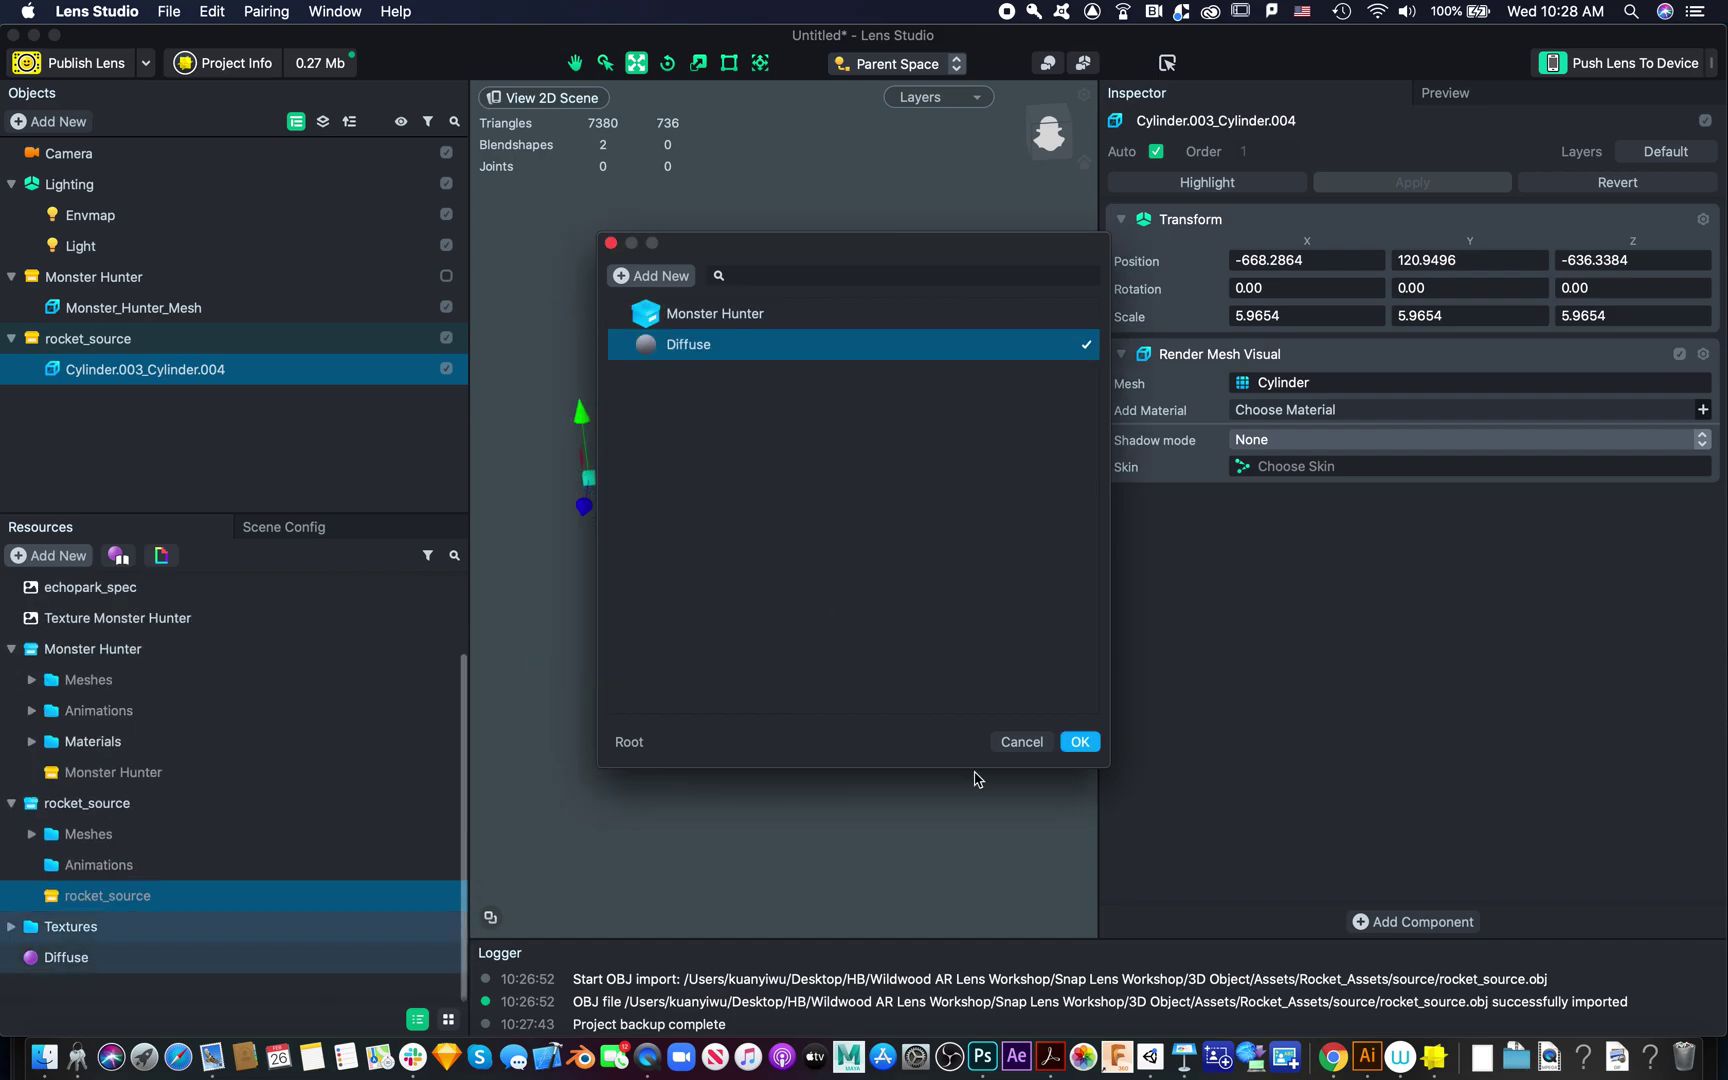
pyautogui.click(1080, 742)
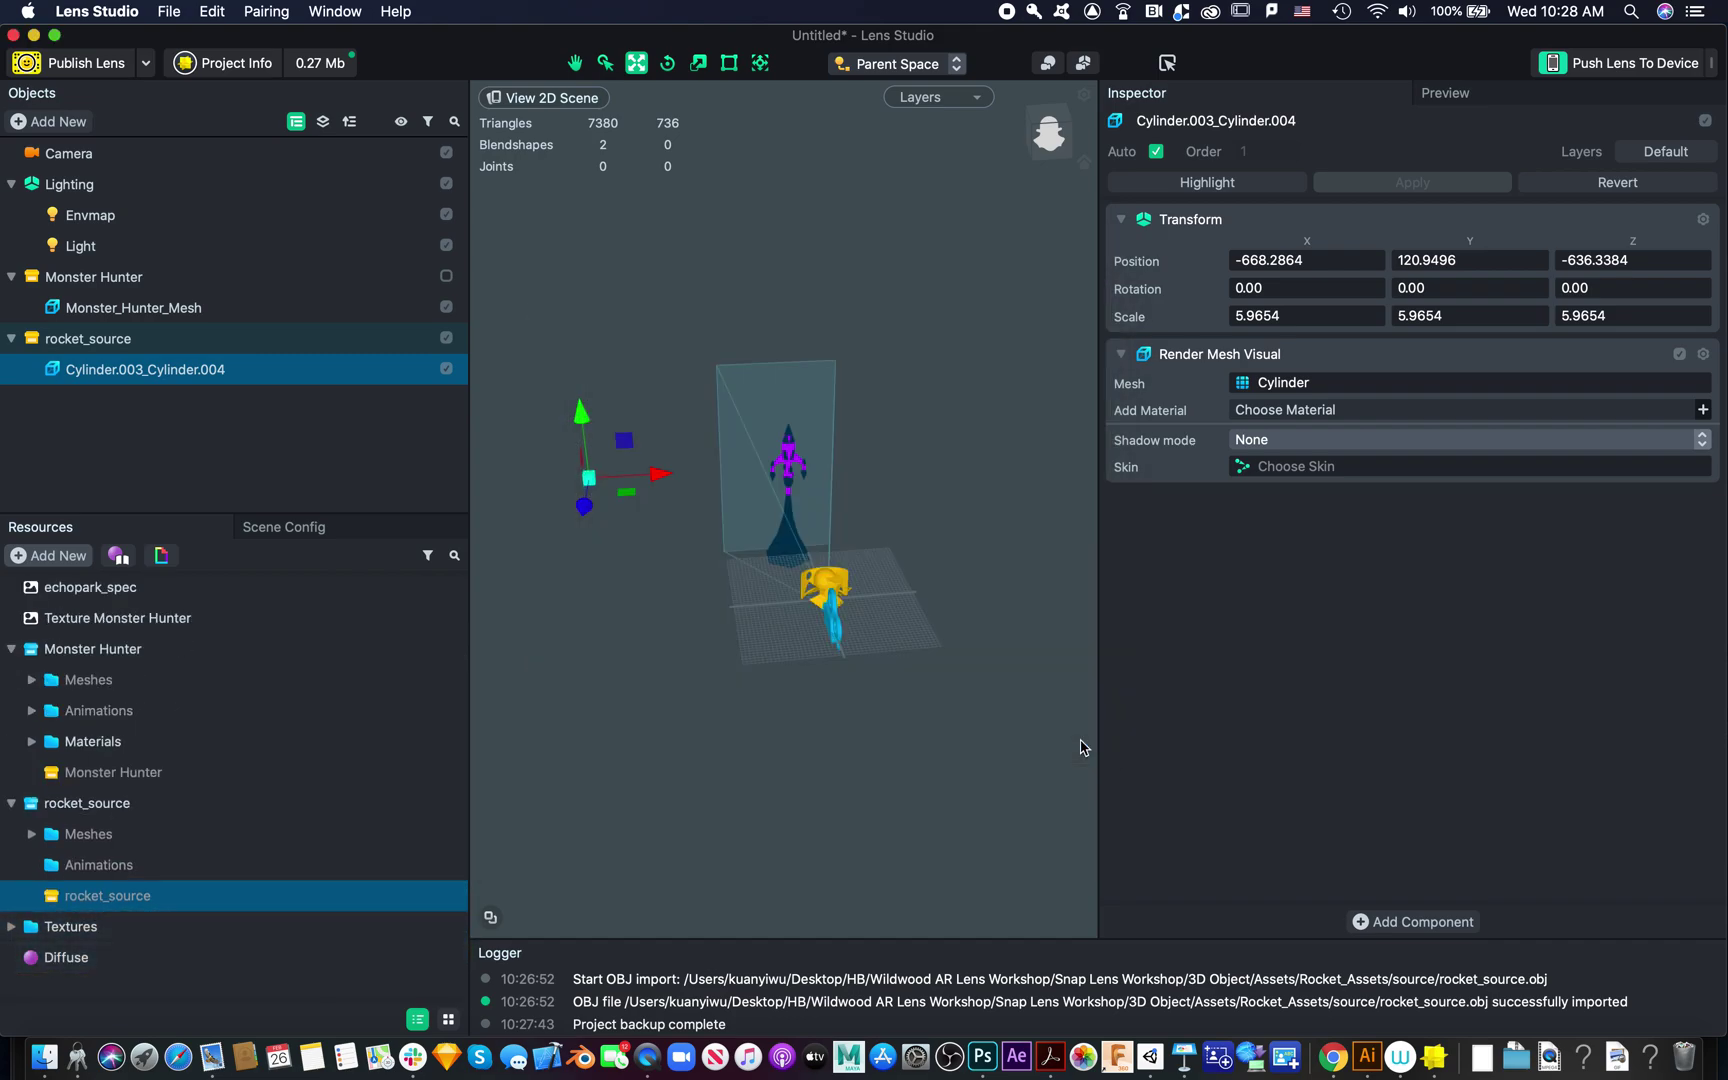
pyautogui.click(62, 554)
# Import diffuse.png from the Rocket_Assets/textures folder into Resources
pyautogui.click(128, 938)
pyautogui.click(832, 186)
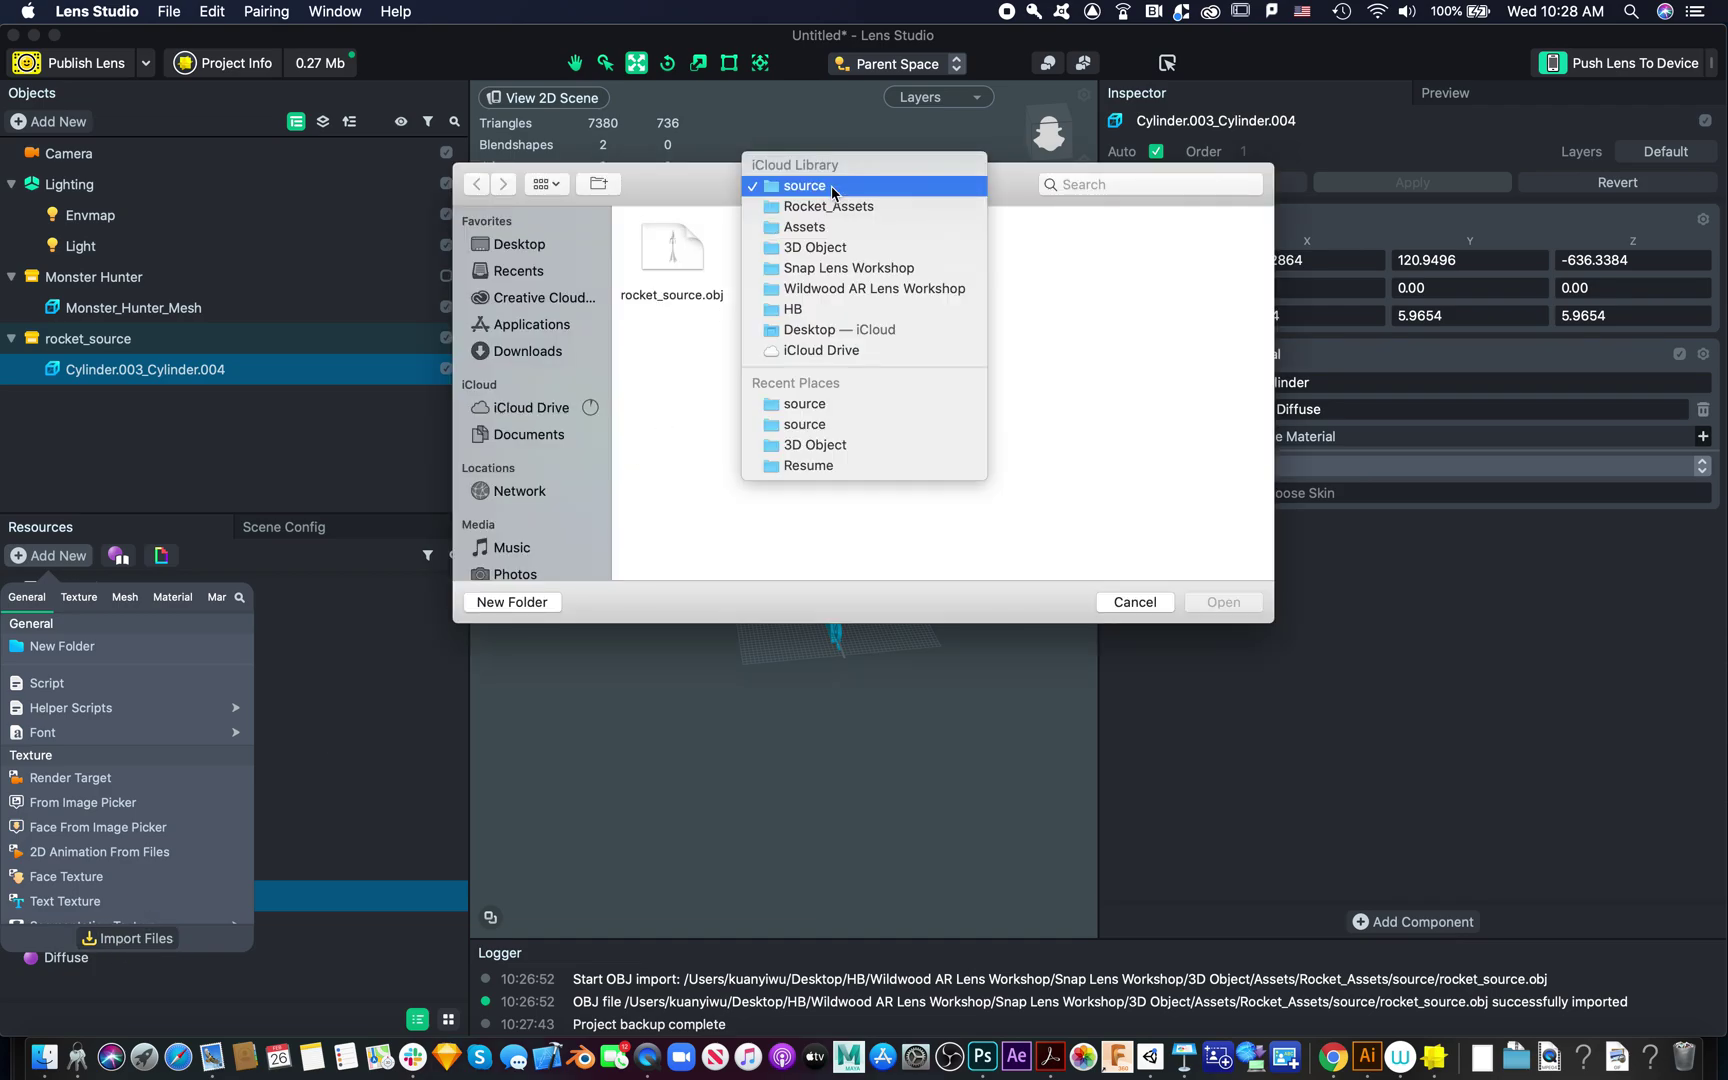
pyautogui.click(834, 210)
pyautogui.click(791, 256)
pyautogui.doubleClick(791, 256)
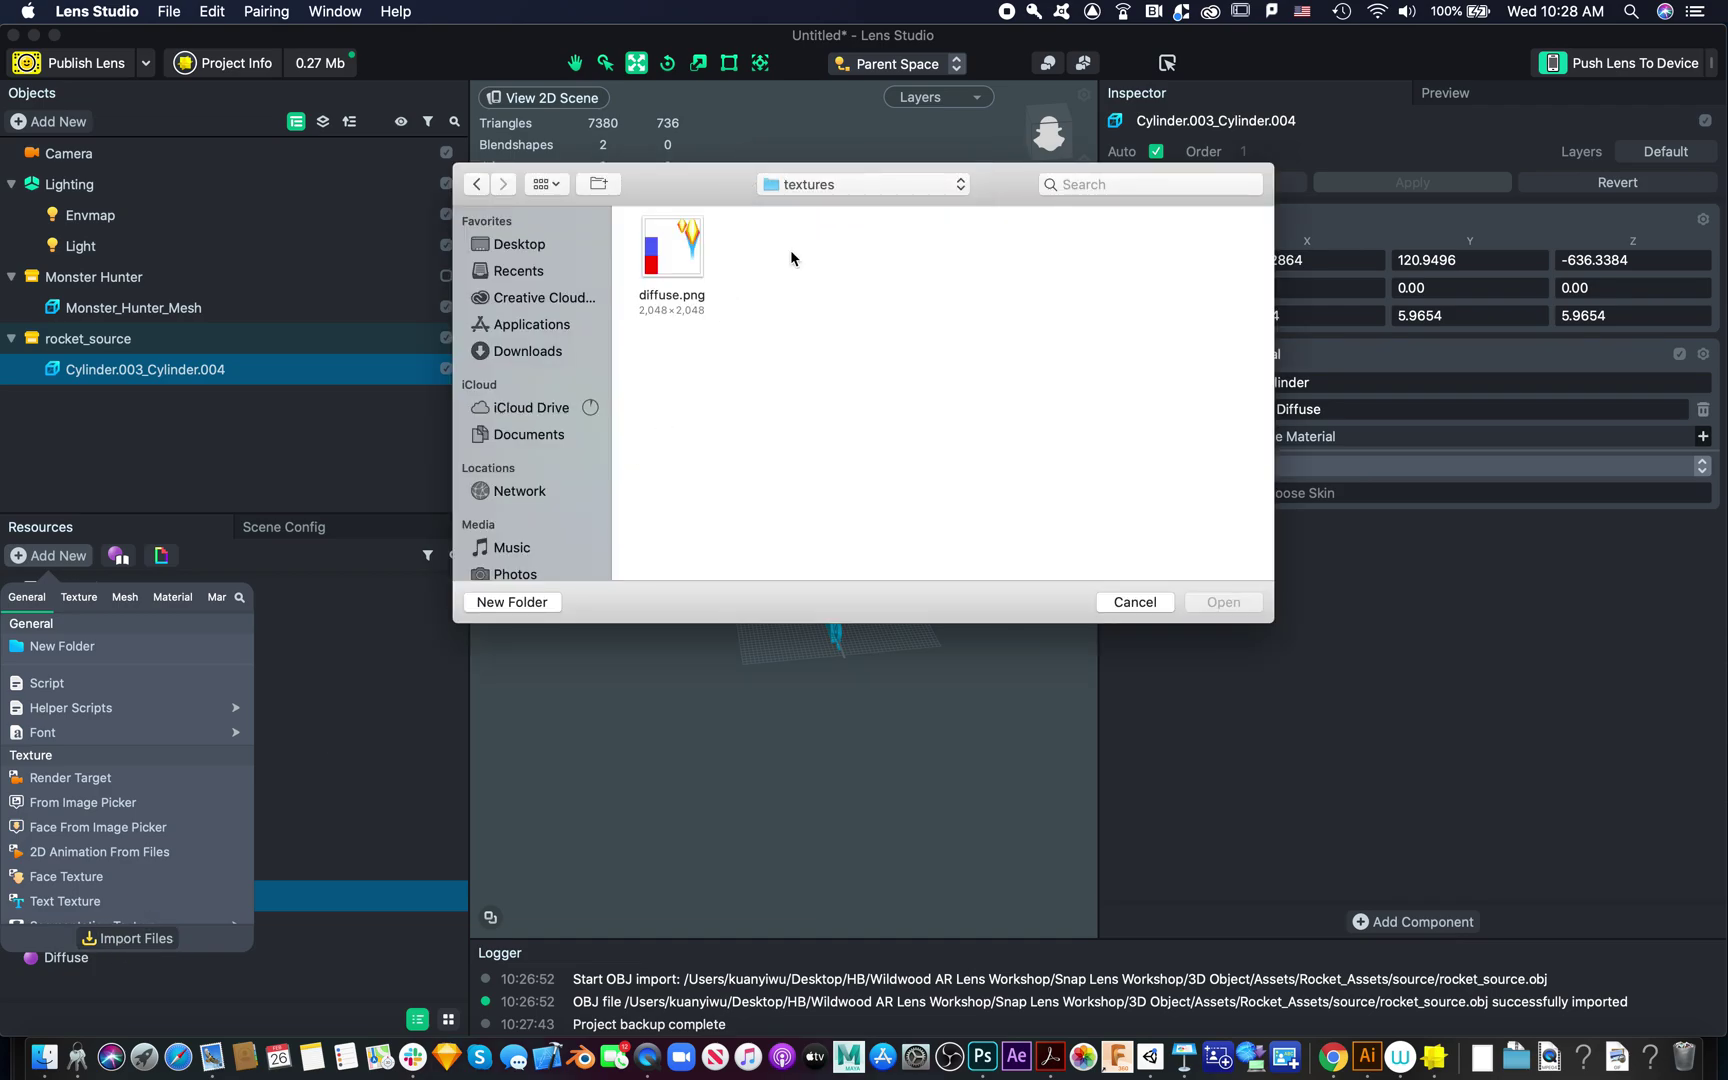
pyautogui.click(665, 246)
pyautogui.click(1210, 601)
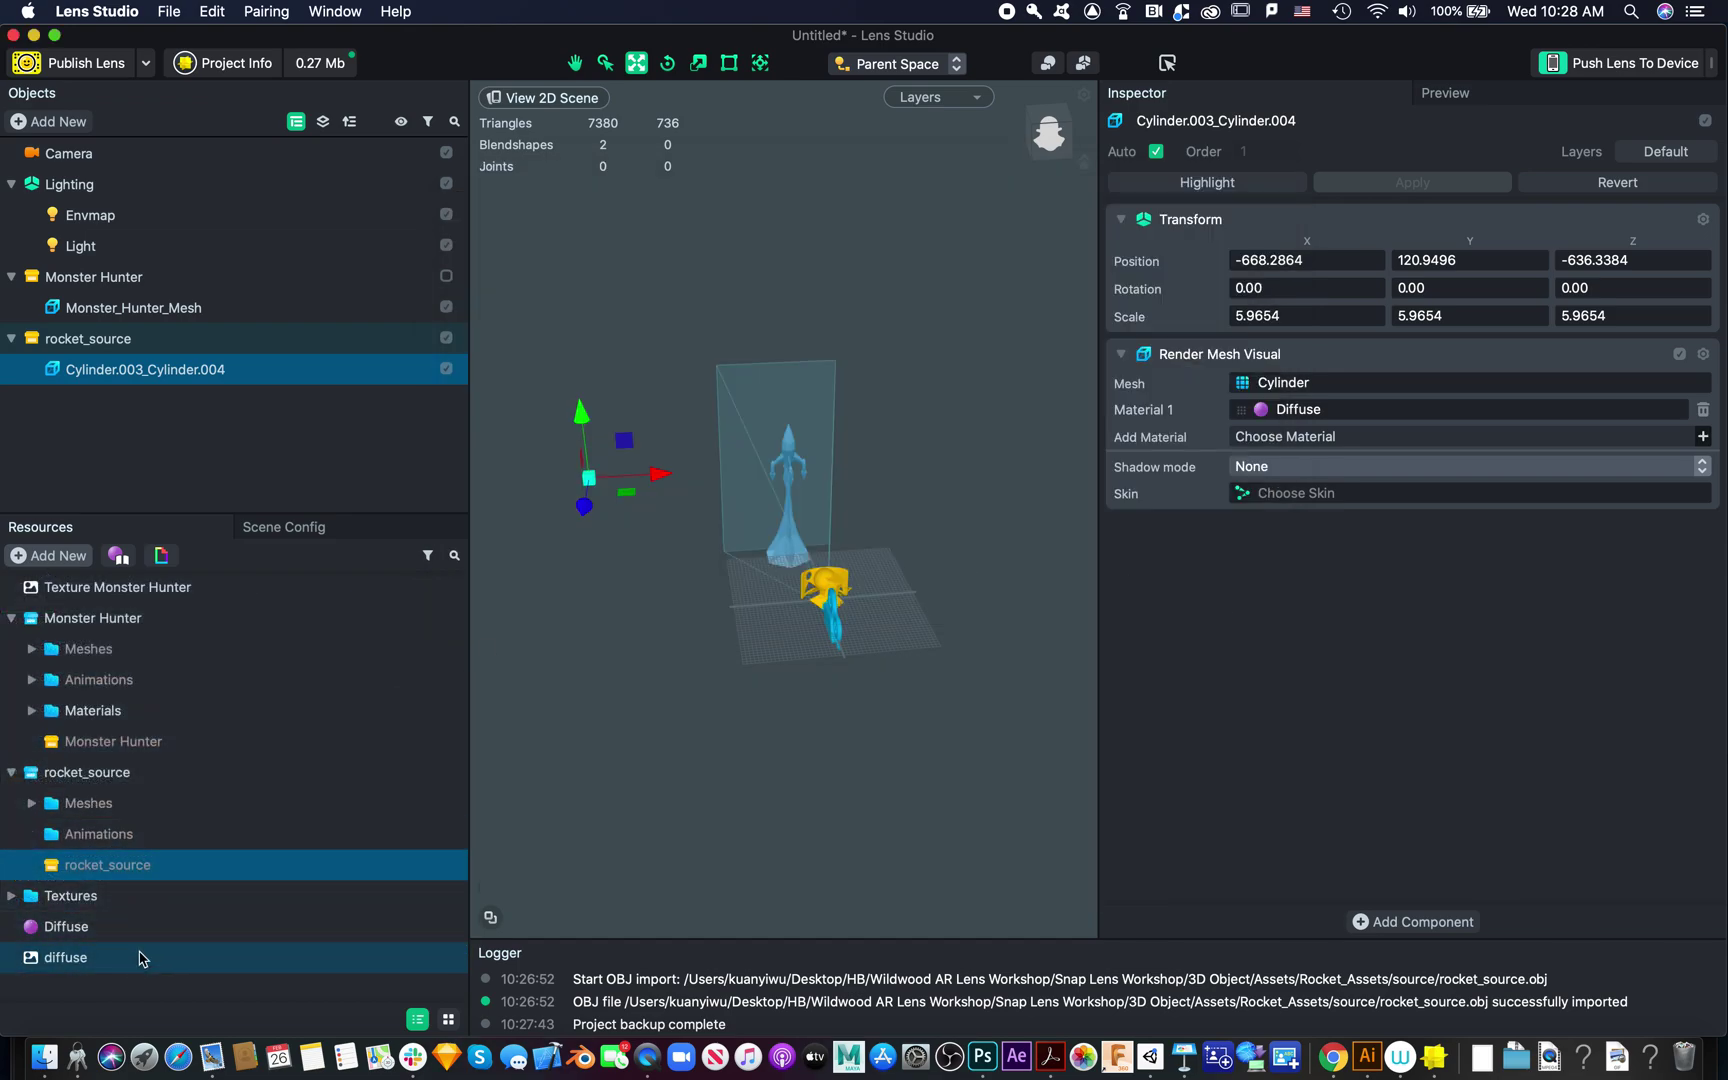
pyautogui.press('Return')
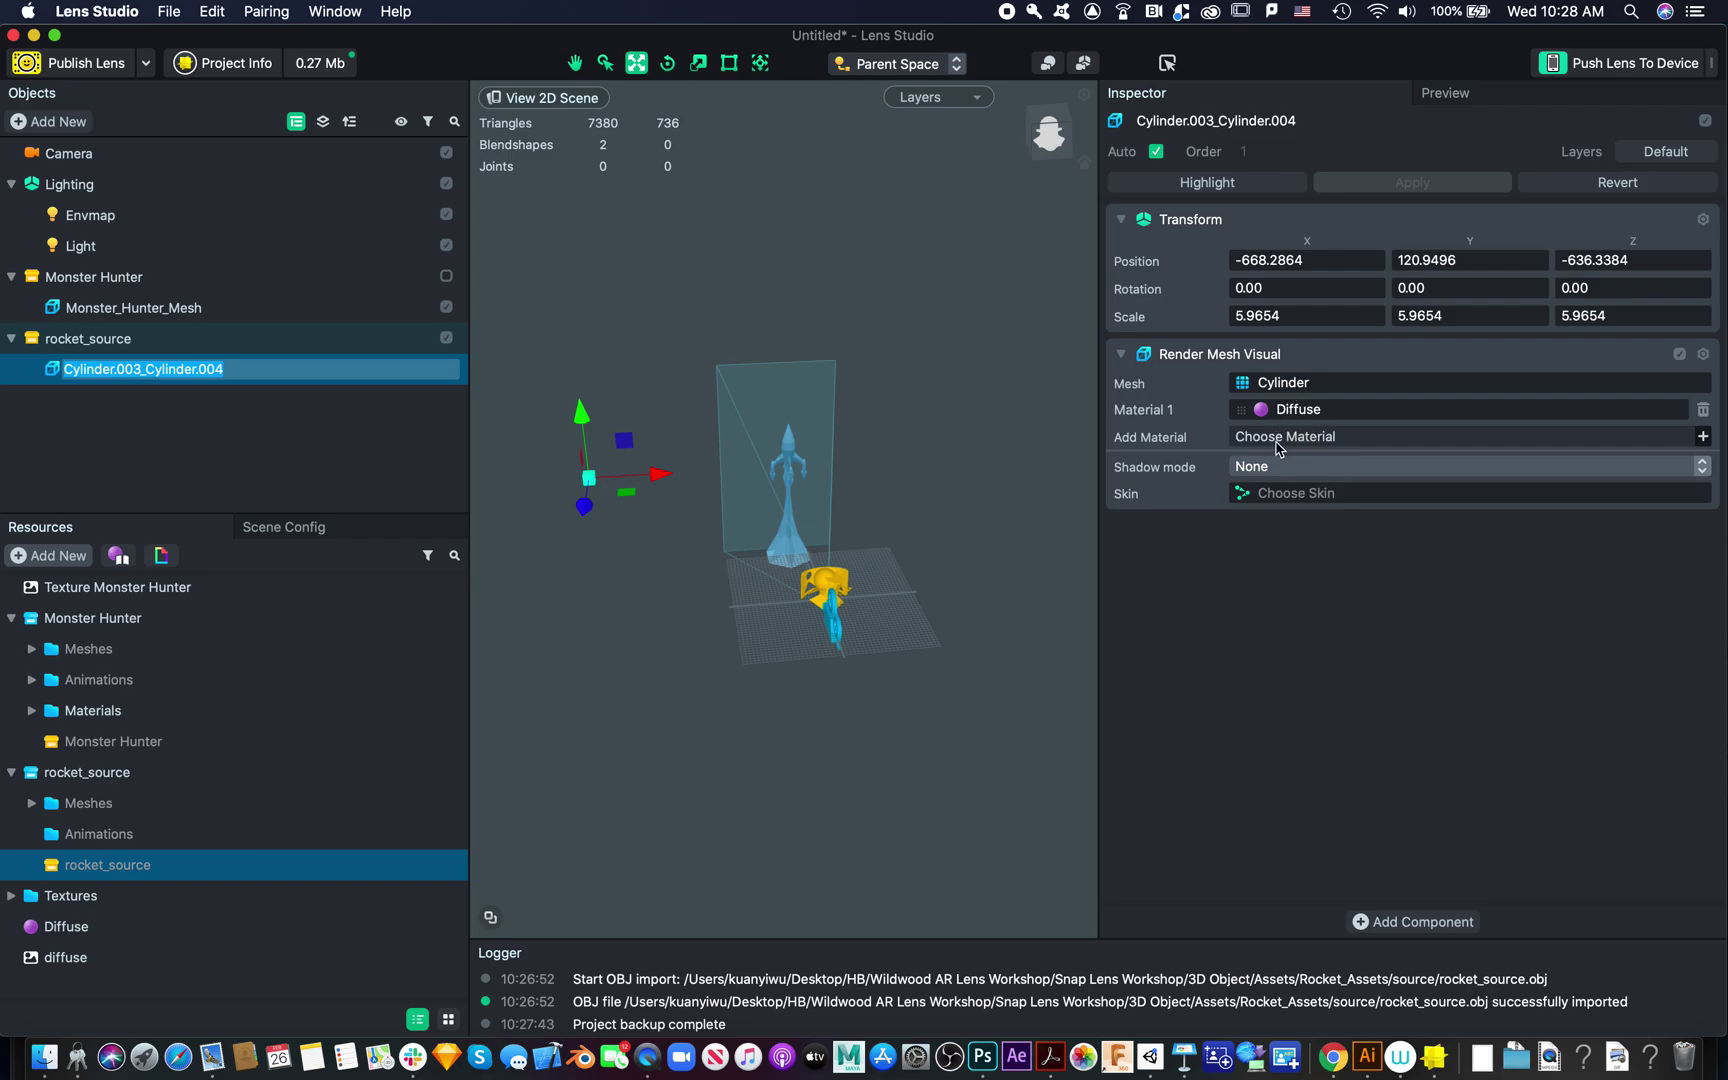
# Set the diffuse texture as the Diffuse material's Base Texture and view the colored rocket in Preview
pyautogui.click(1285, 437)
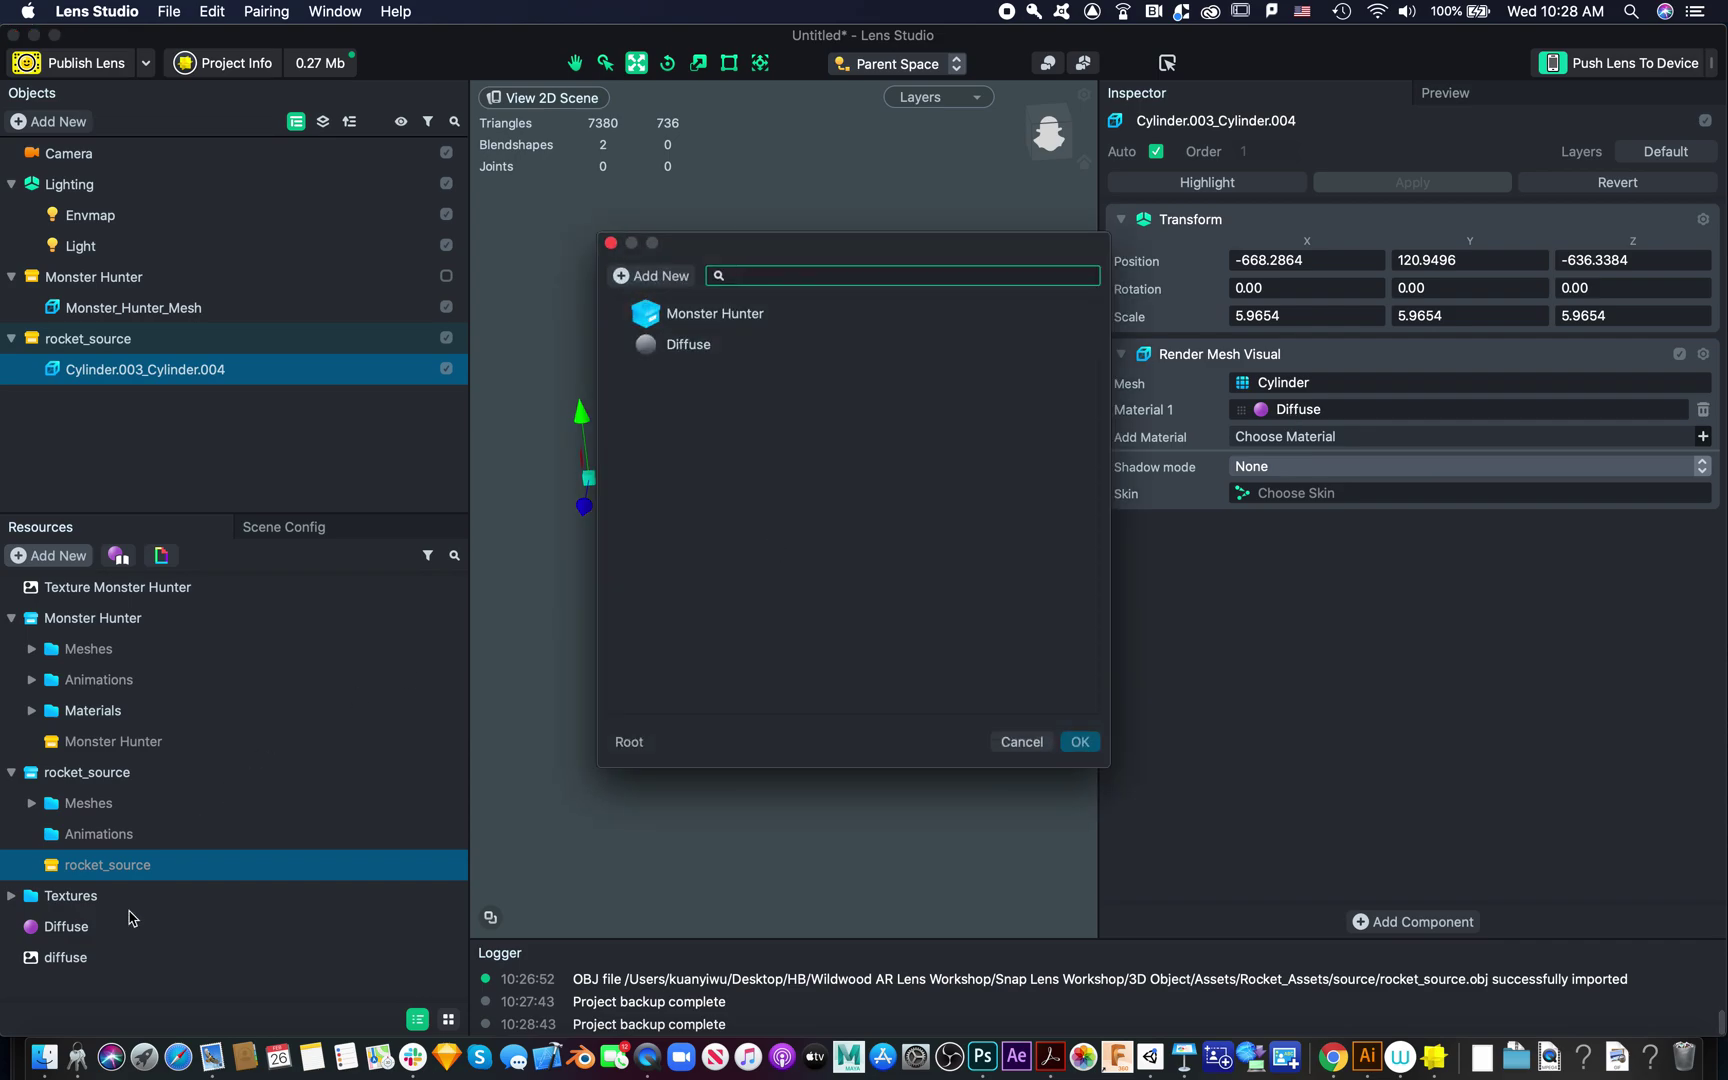
pyautogui.click(1021, 741)
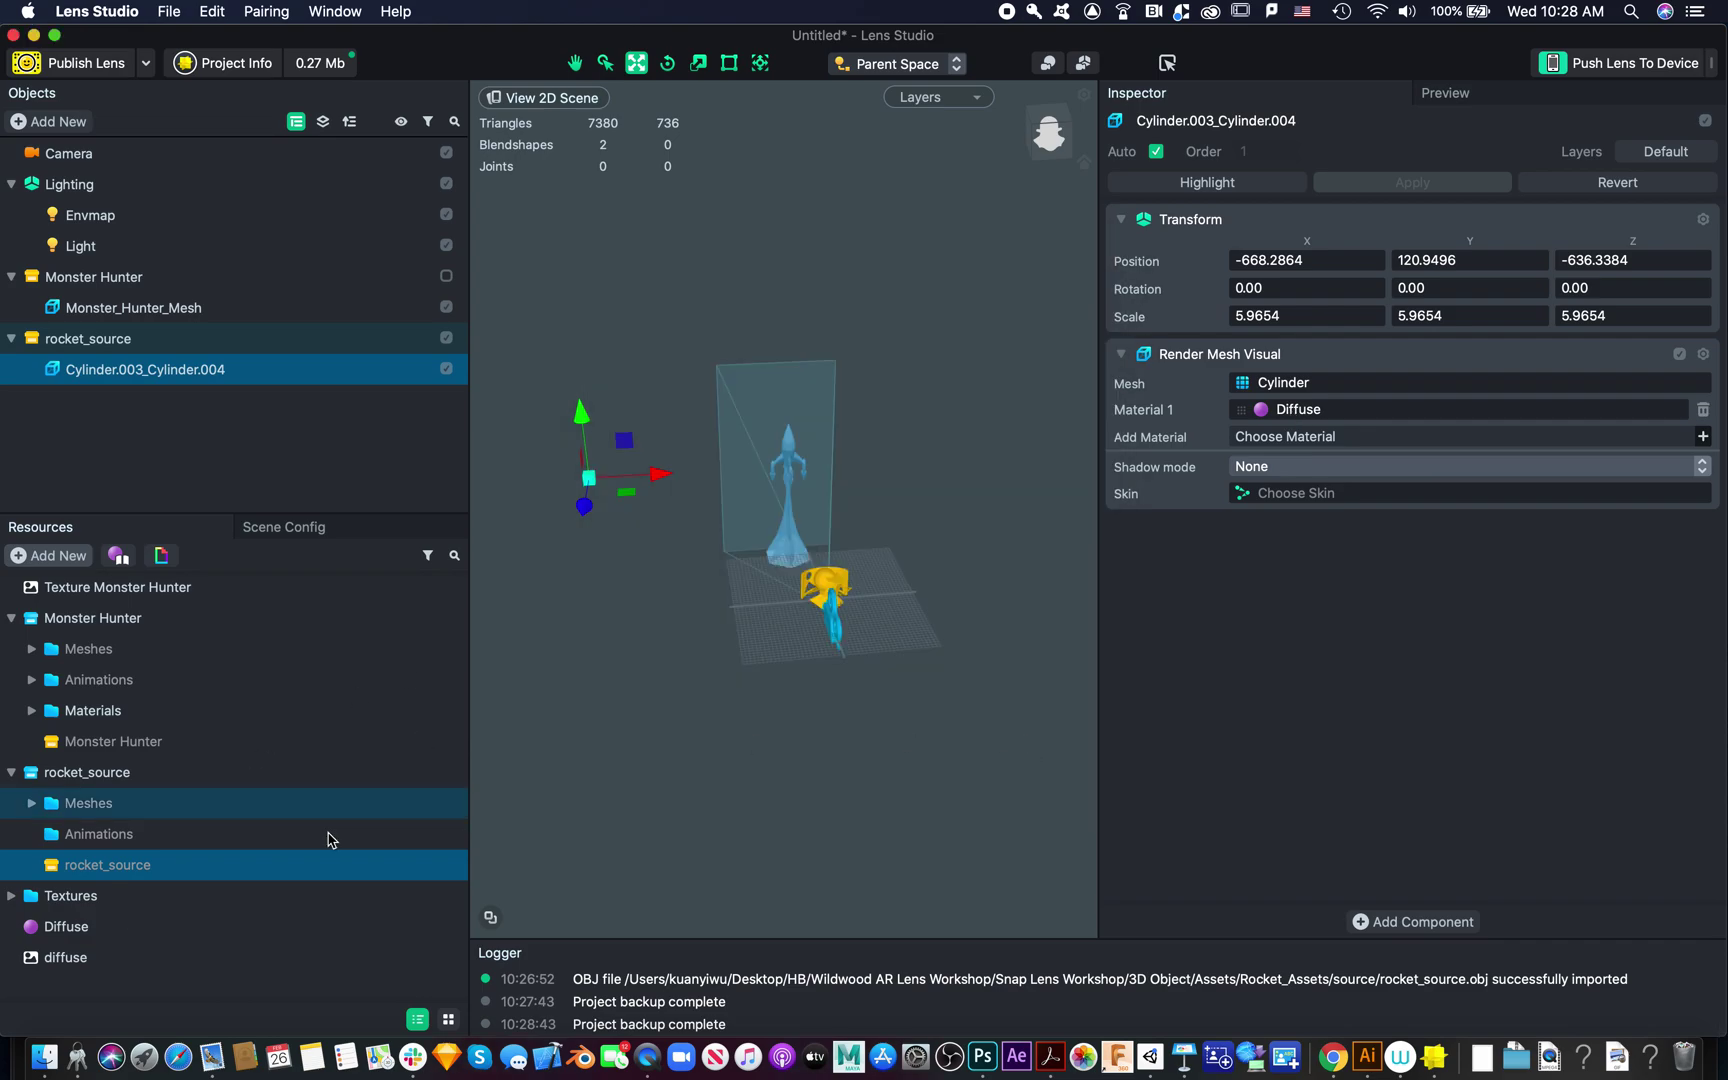
pyautogui.click(197, 927)
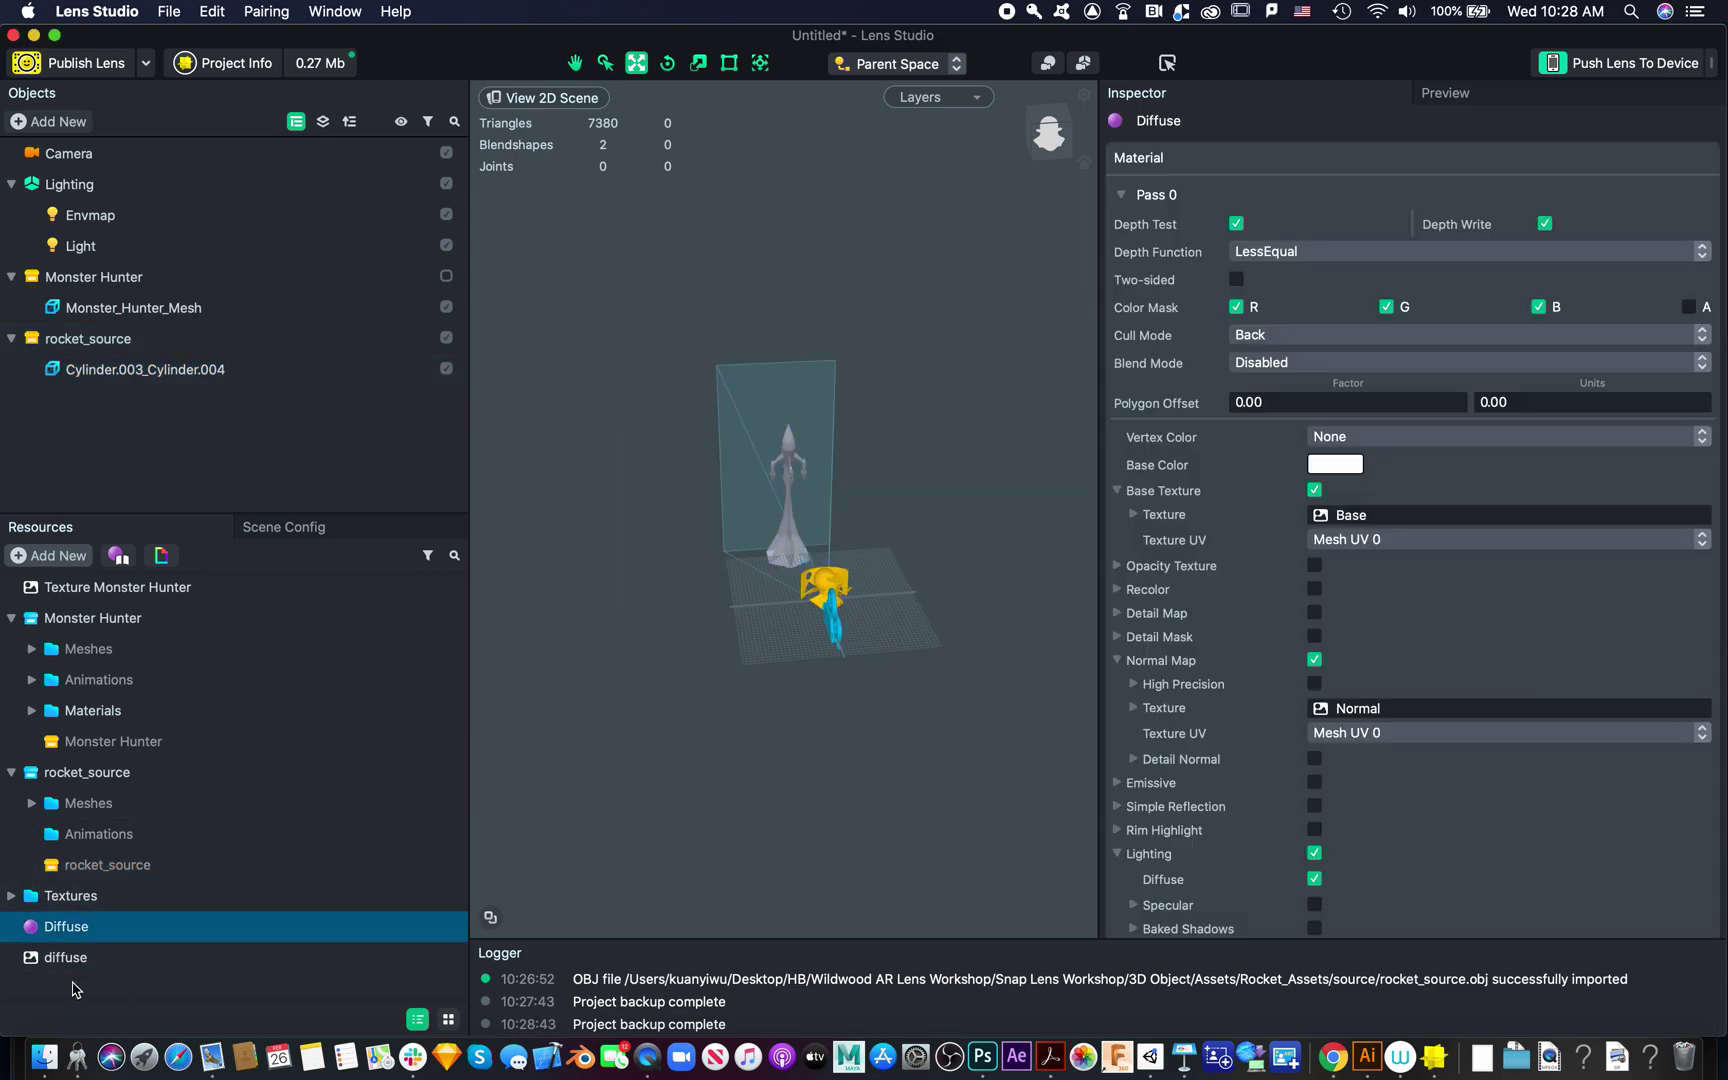
pyautogui.click(68, 958)
pyautogui.moveTo(1200, 825); pyautogui.dragTo(1398, 523)
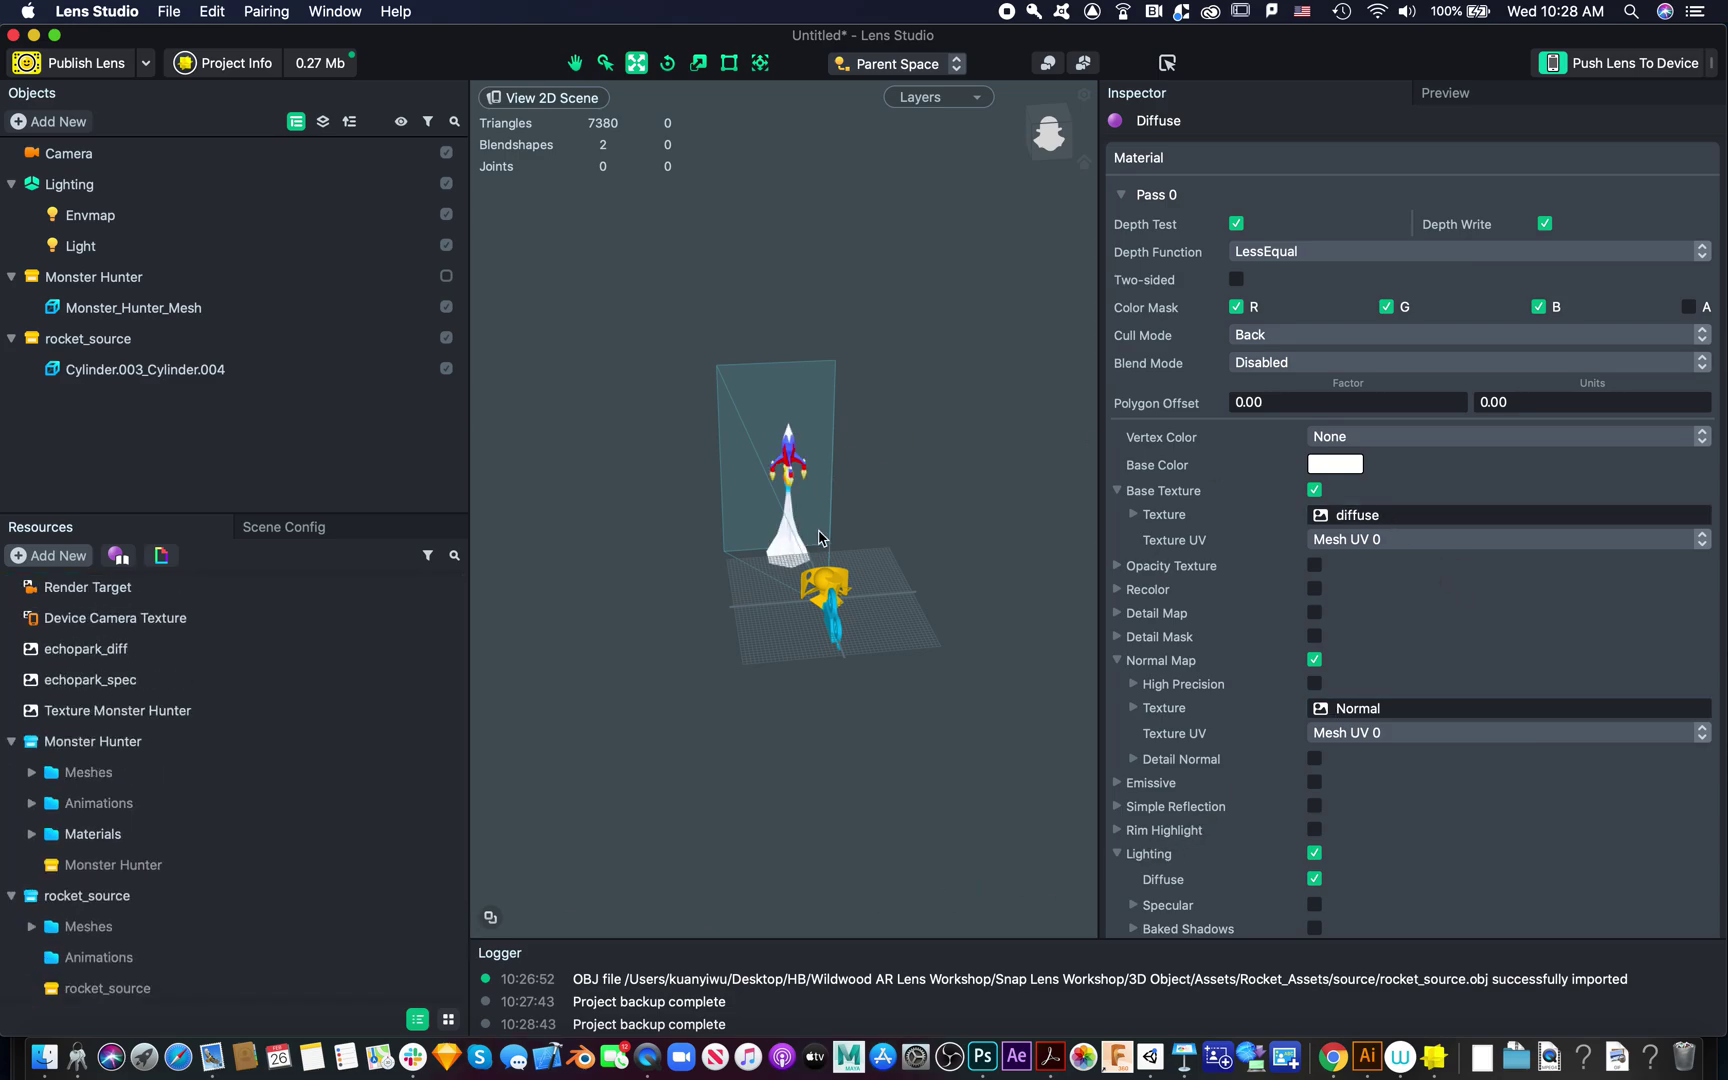
pyautogui.click(1476, 101)
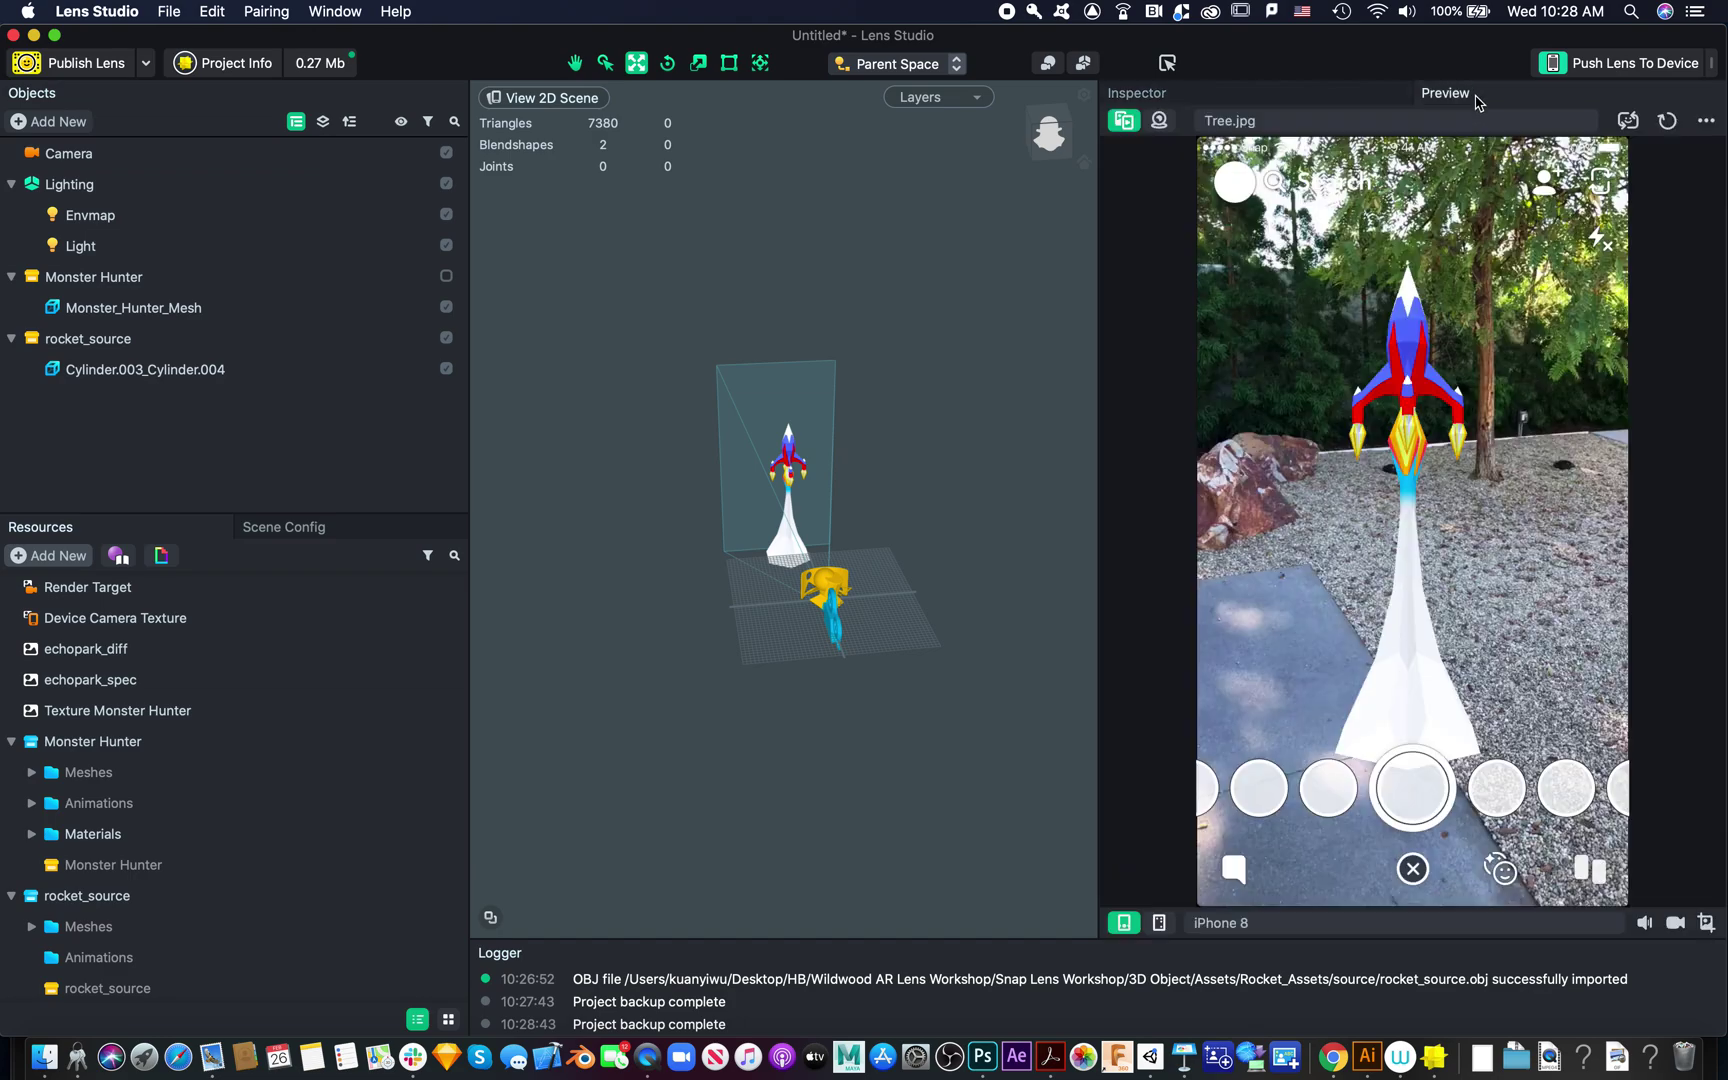
pyautogui.scroll(5, 903, 585)
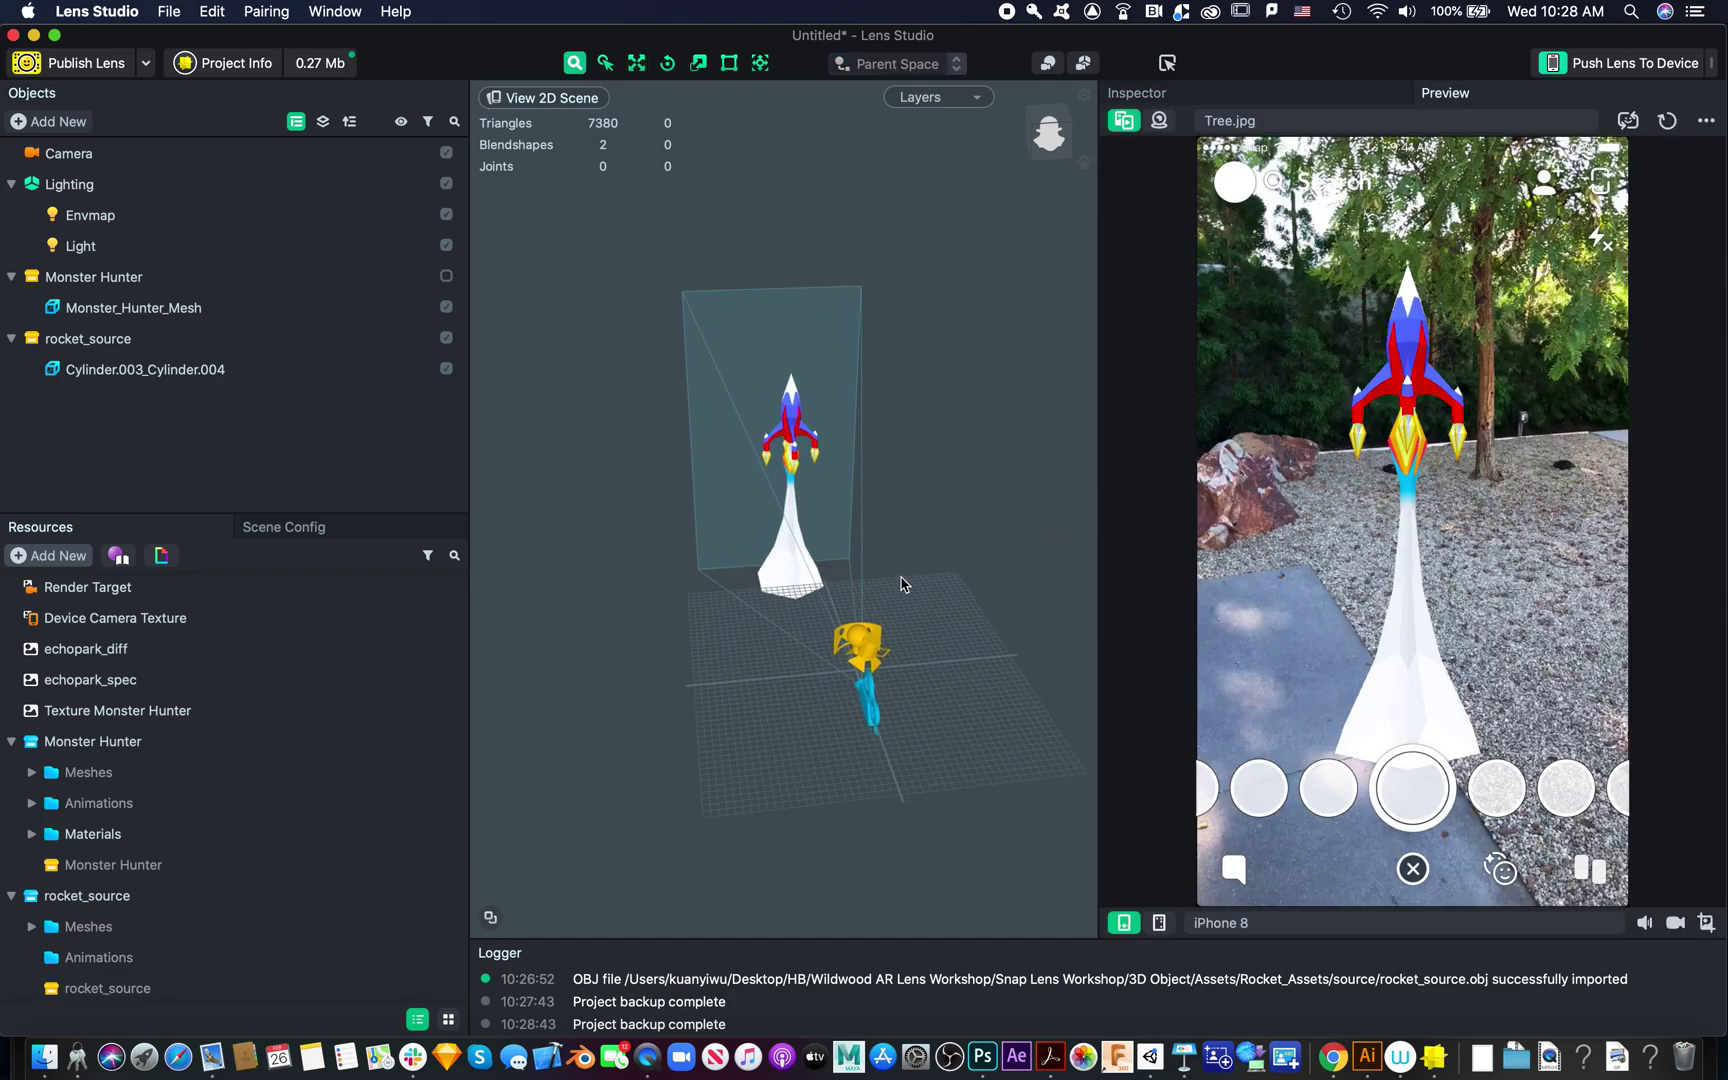
pyautogui.scroll(-3, 903, 585)
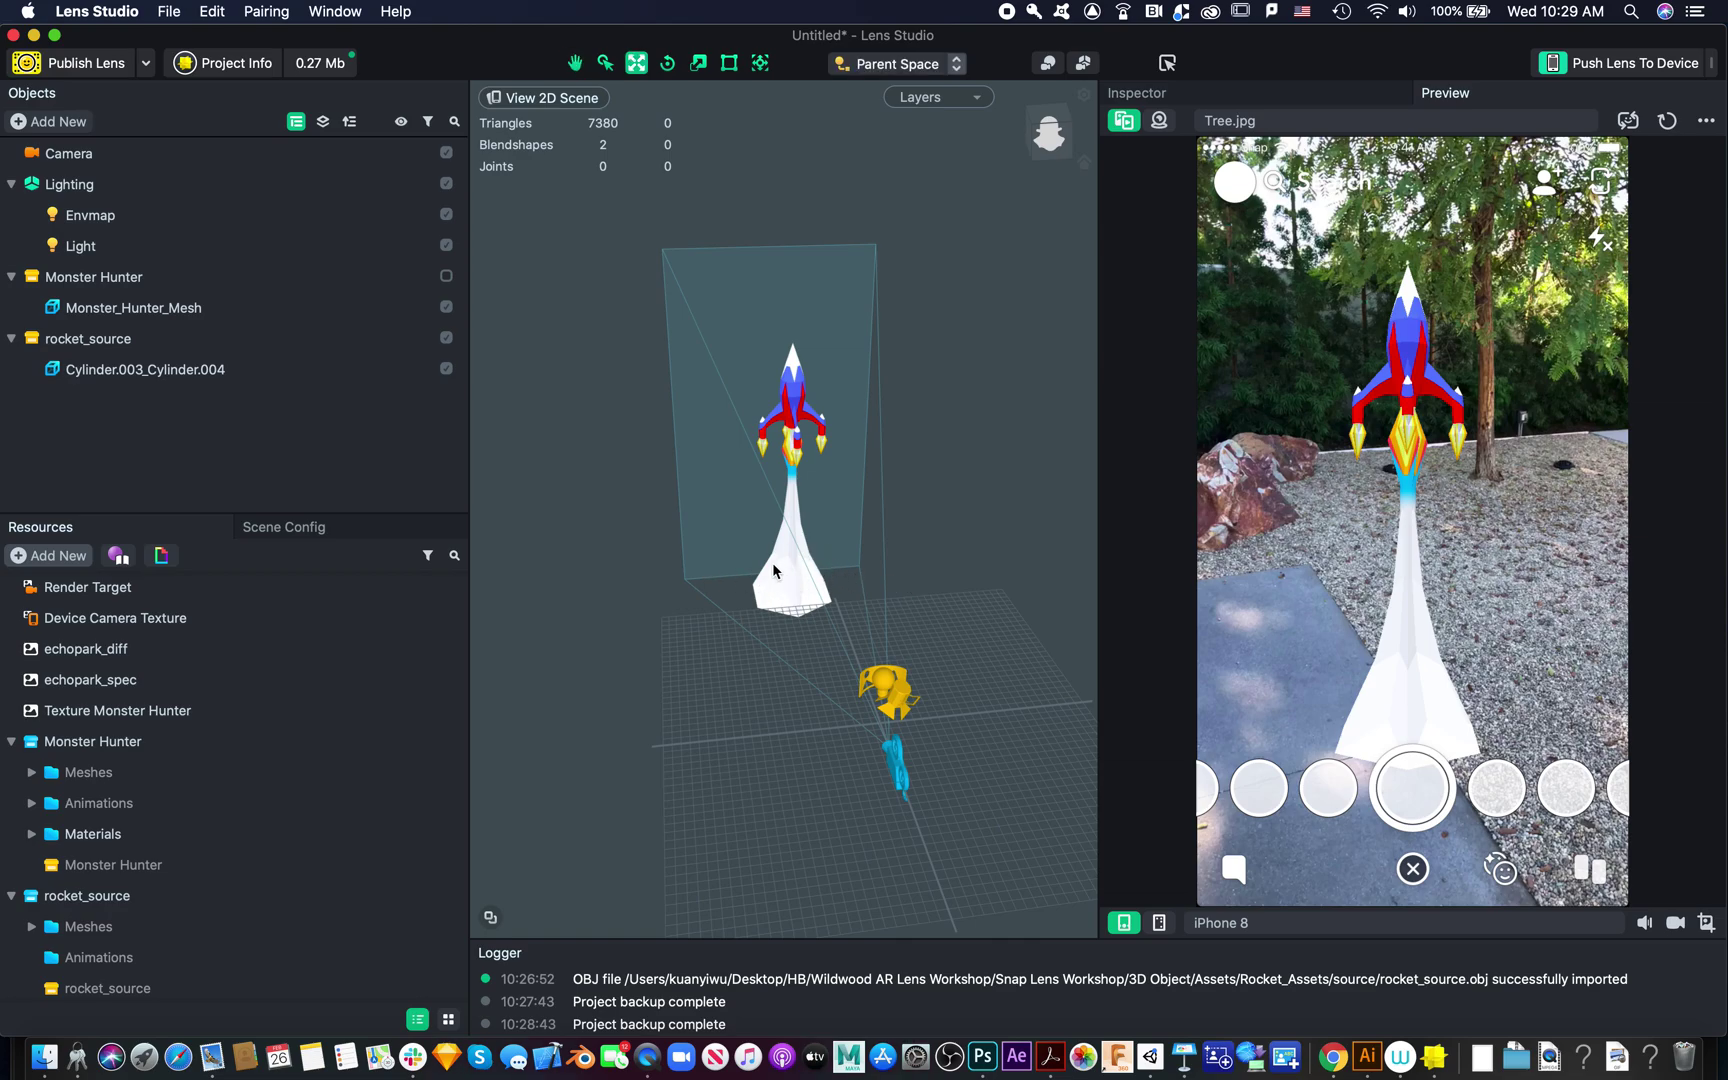
pyautogui.scroll(3, 900, 700)
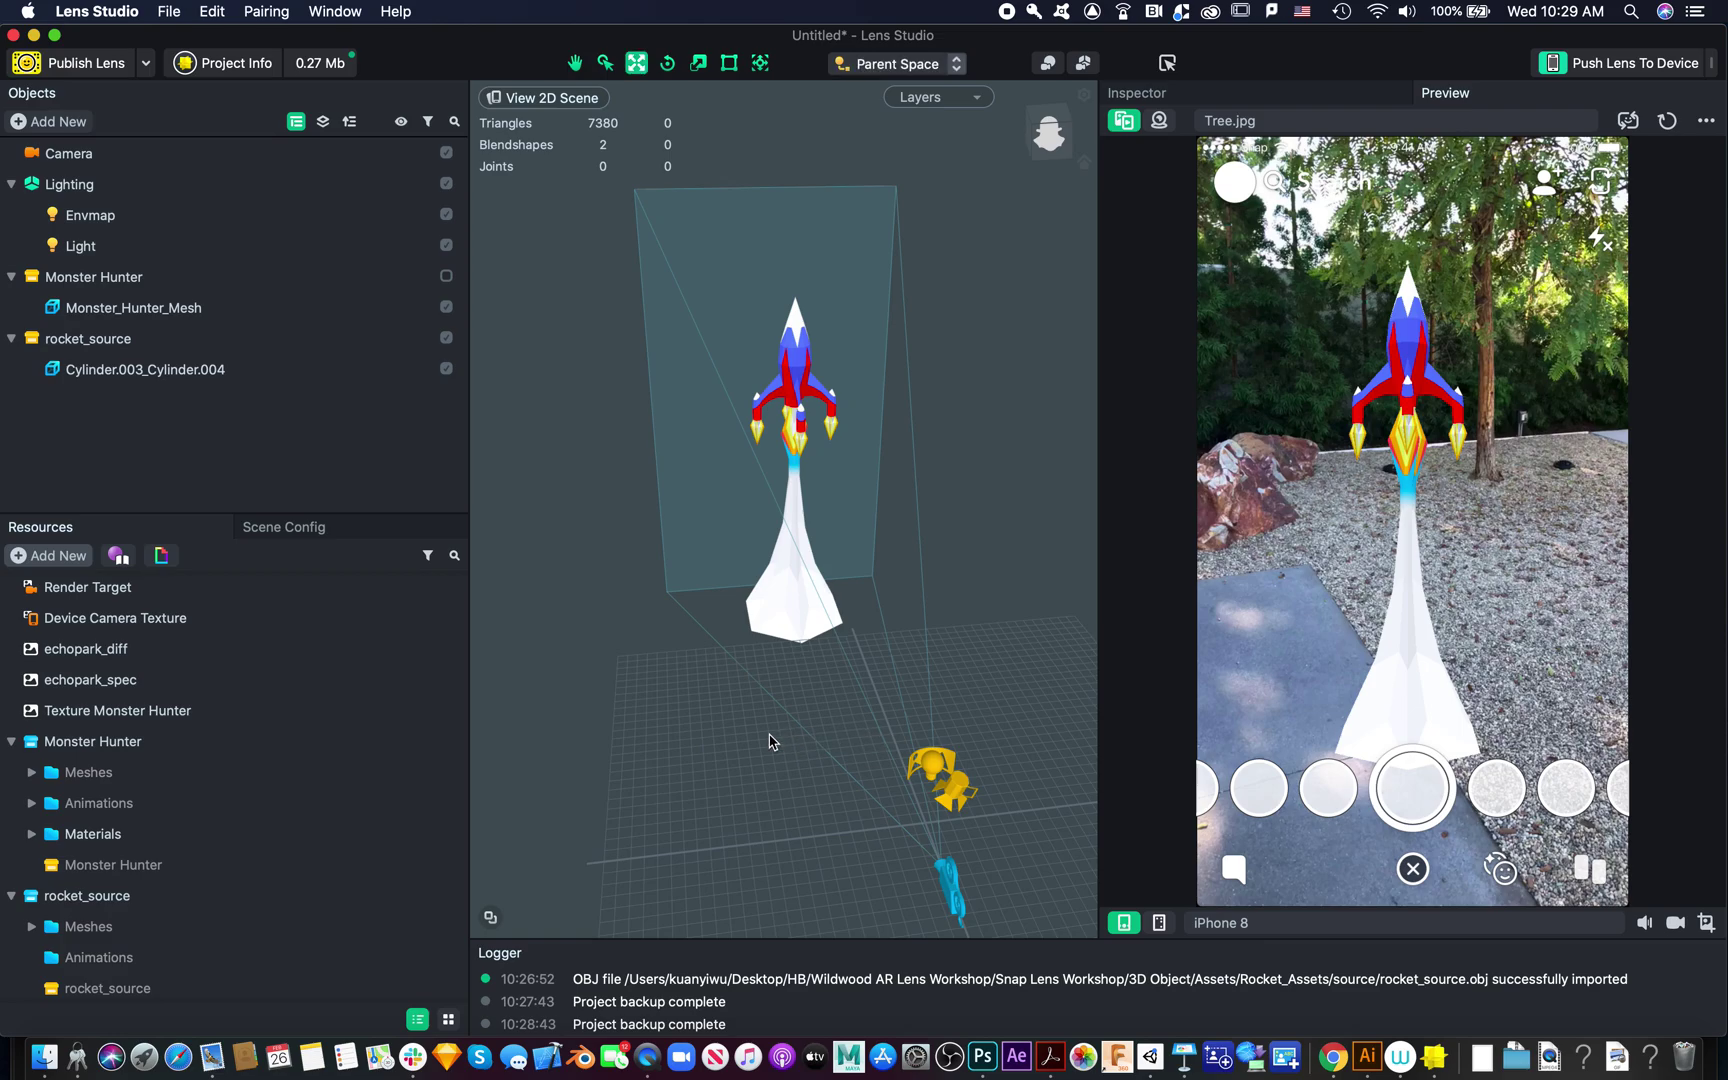
pyautogui.moveTo(995, 815)
pyautogui.keyDown('alt'); pyautogui.mouseDown()
pyautogui.moveTo(1014, 818)
pyautogui.moveTo(957, 806)
pyautogui.moveTo(1014, 748)
pyautogui.moveTo(1030, 797)
pyautogui.moveTo(995, 818)
pyautogui.moveTo(1034, 795)
pyautogui.moveTo(987, 818)
pyautogui.moveTo(1030, 810)
pyautogui.moveTo(957, 802)
pyautogui.moveTo(1020, 803)
pyautogui.moveTo(968, 810)
pyautogui.moveTo(960, 760)
pyautogui.moveTo(1018, 791)
pyautogui.moveTo(993, 815)
pyautogui.moveTo(1013, 814)
pyautogui.mouseUp(); pyautogui.keyUp('alt')
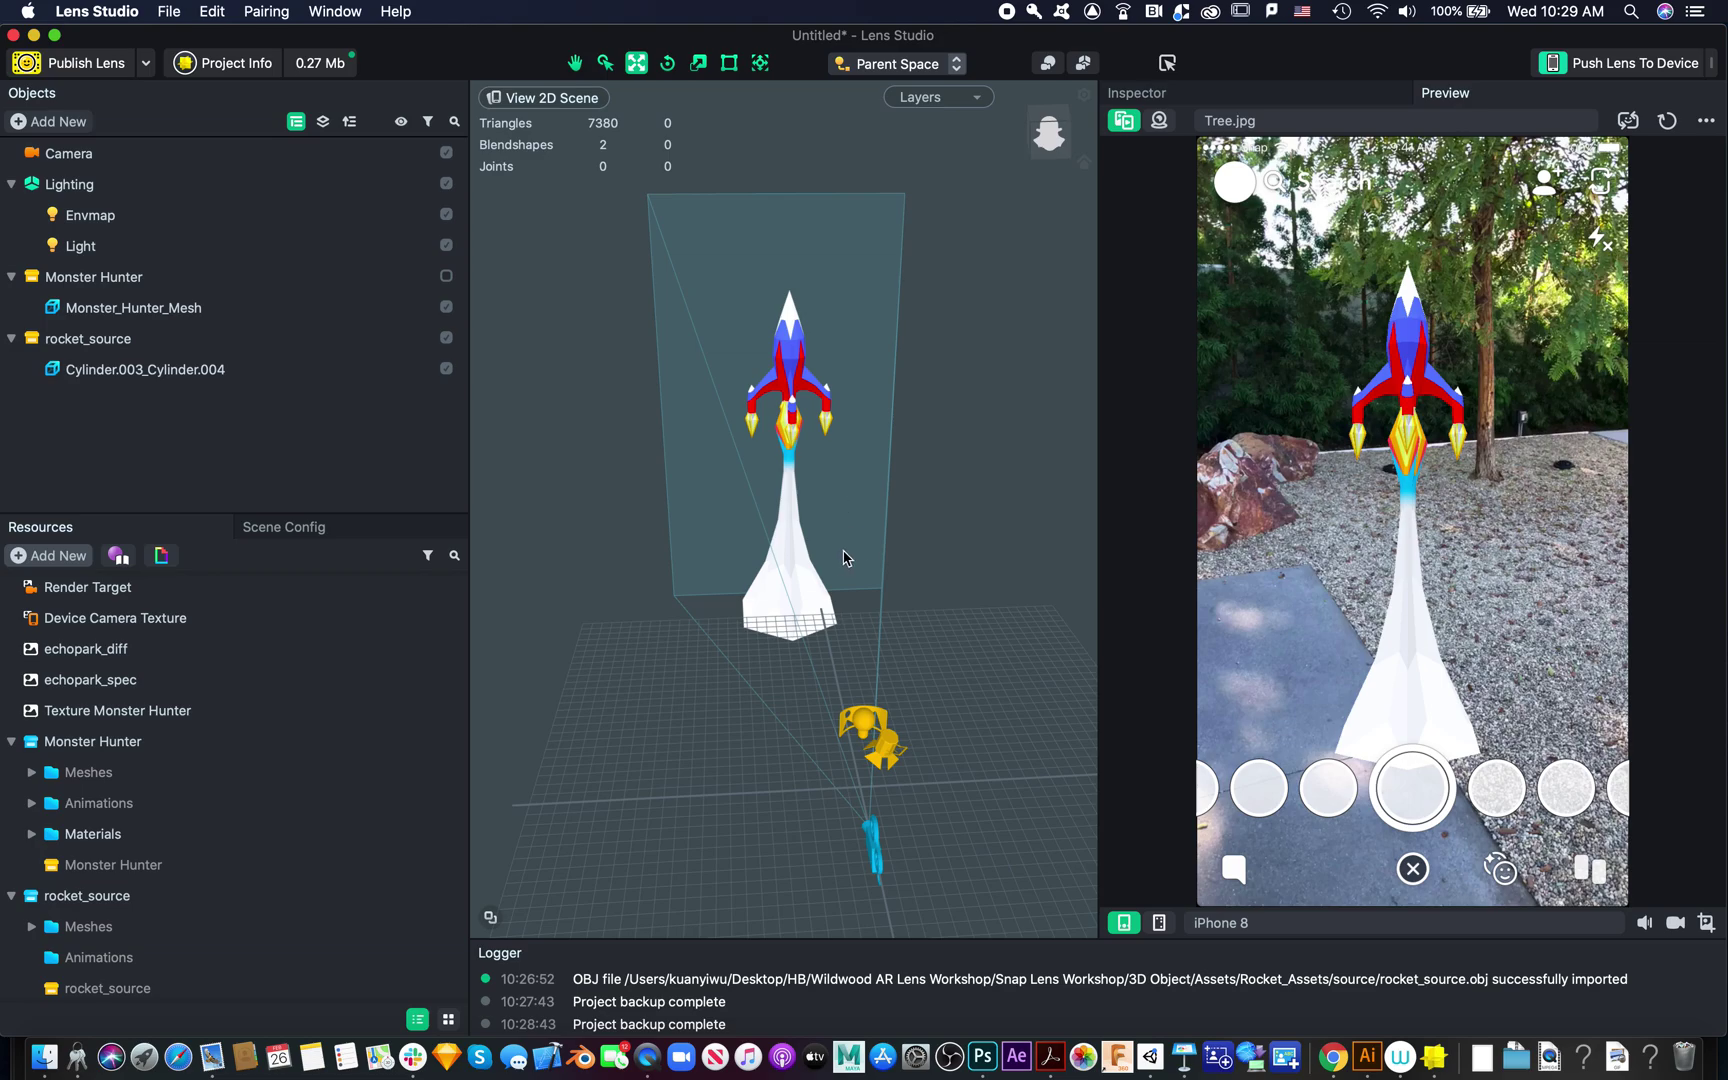
pyautogui.keyDown('alt'); pyautogui.moveTo(838, 620); pyautogui.dragTo(771, 694); pyautogui.keyUp('alt')
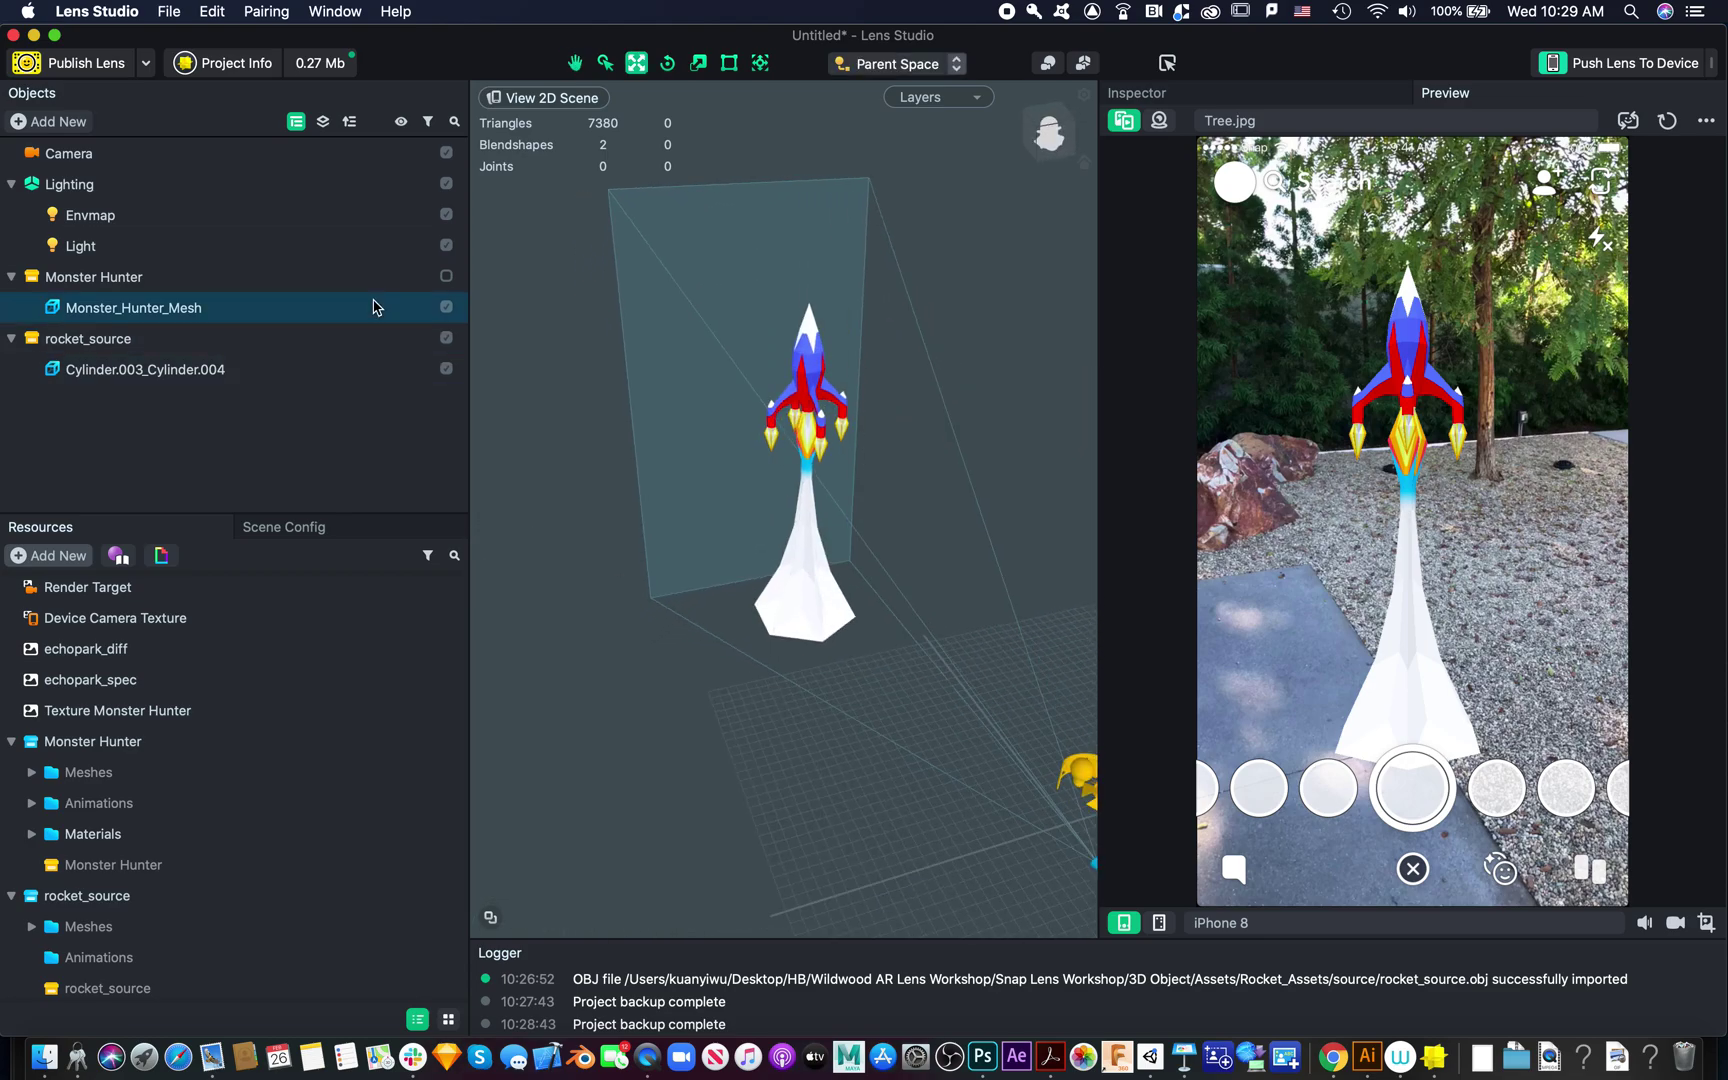